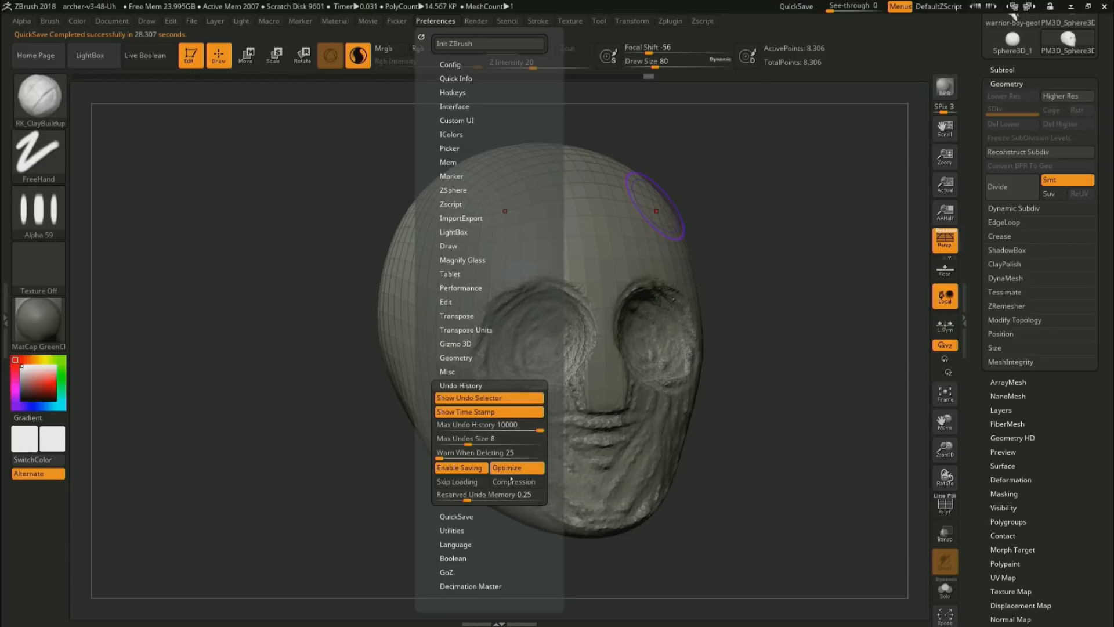
Turn off saving of the undo history and open the QuickSave preferences
left_click(473, 472)
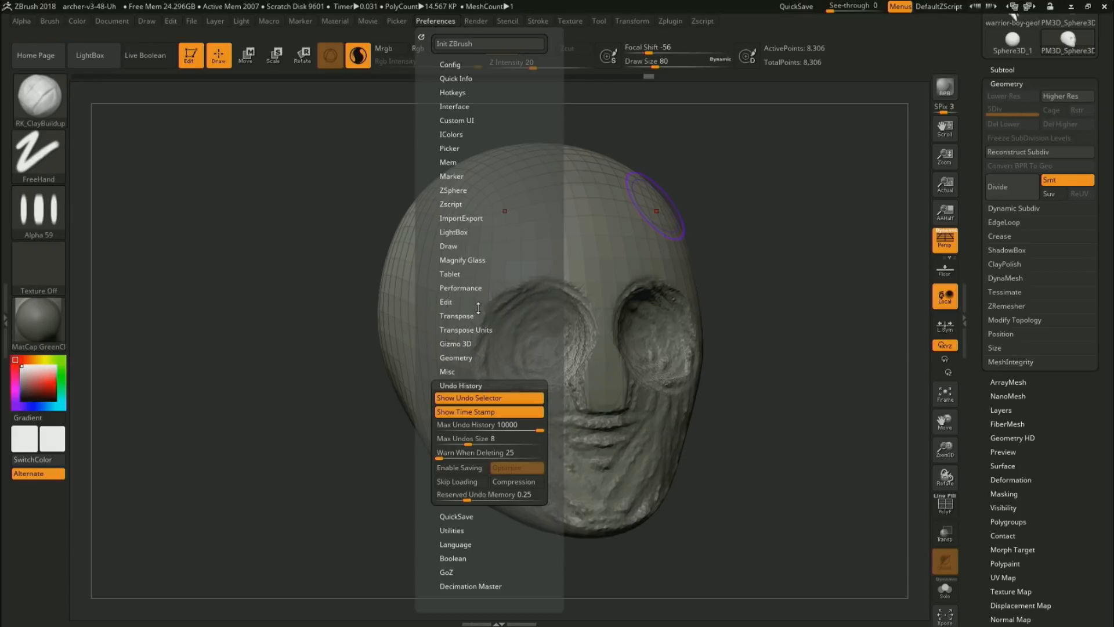
left_click(457, 516)
left_click(470, 442)
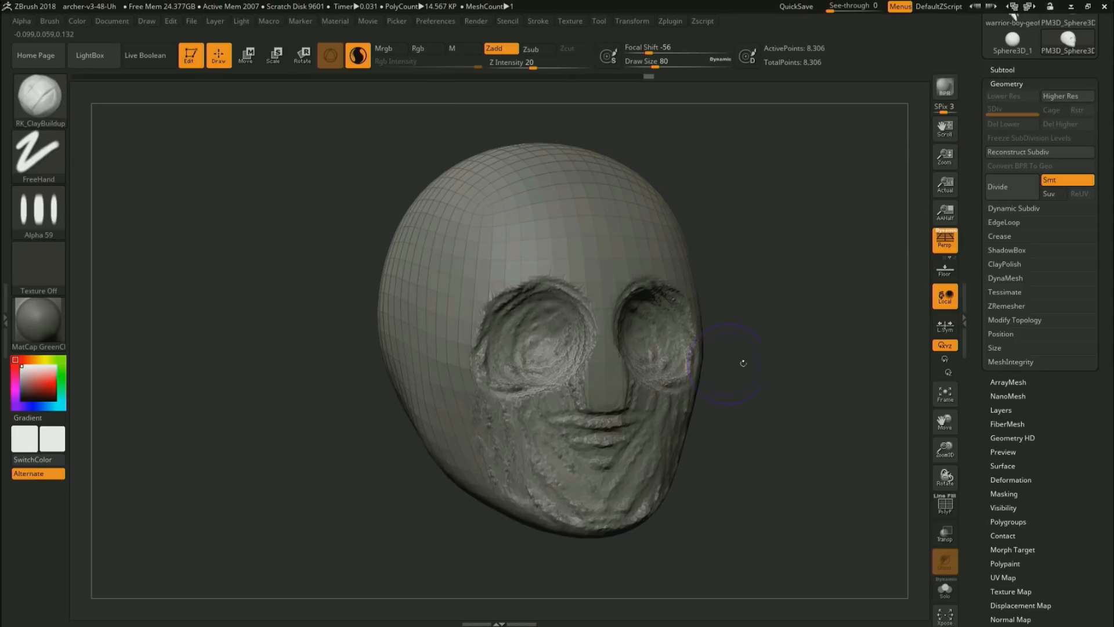
Sculpt the nose bridge and carve the inner eye sockets and sides of the nose with draw size 49
left_click_drag(743, 363, 757, 366, "shift")
key("s")
mouse_move(616, 338)
left_mouse_down()
mouse_move(586, 333)
mouse_move(566, 311)
mouse_move(556, 322)
mouse_move(579, 318)
left_mouse_up()
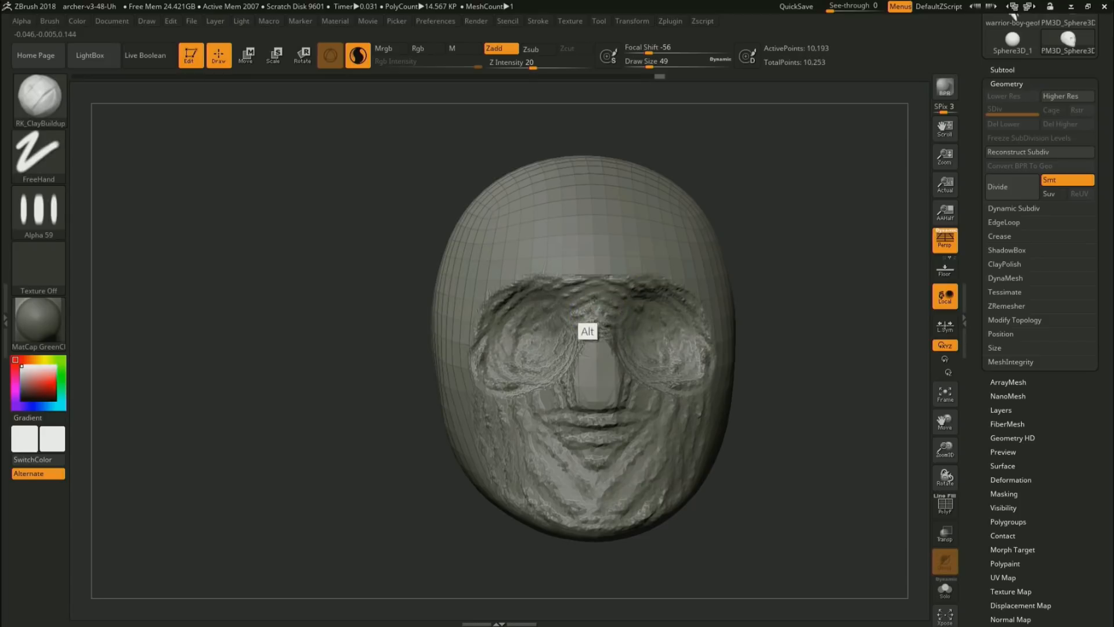
right_click_drag(645, 312, 631, 341)
mouse_move(635, 340)
left_mouse_down("alt")
mouse_move(620, 321)
mouse_move(647, 341)
mouse_move(627, 369)
mouse_move(649, 389)
left_mouse_up("alt")
mouse_move(665, 311)
left_mouse_down("alt")
mouse_move(624, 318)
mouse_move(661, 334)
mouse_move(659, 323)
left_mouse_up("alt")
Adjust the clay brush's imbed depth and add clay inside the eye sockets
key("i")
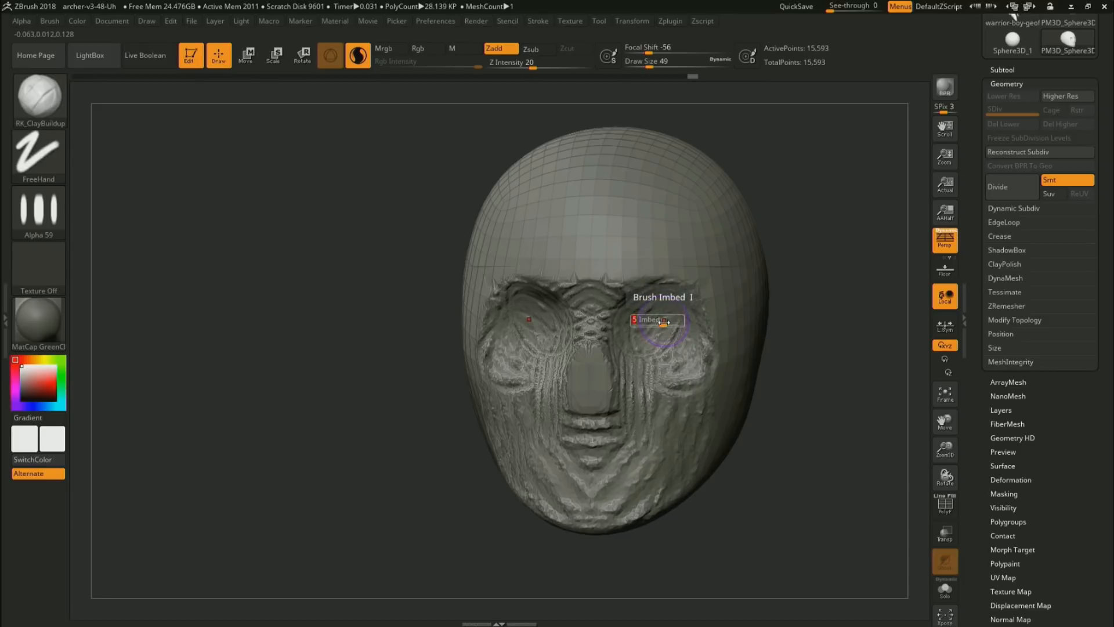
key("Return")
mouse_move(662, 319)
left_mouse_down()
mouse_move(664, 356)
mouse_move(652, 319)
mouse_move(681, 331)
left_mouse_up()
key("i")
key("Return")
Shape the eye sockets and outer cheeks with draw size 65
key("s")
left_click_drag(669, 326, 699, 325)
key("s")
mouse_move(791, 342)
left_mouse_down("alt")
mouse_move(780, 390)
mouse_move(796, 395)
left_mouse_up("alt")
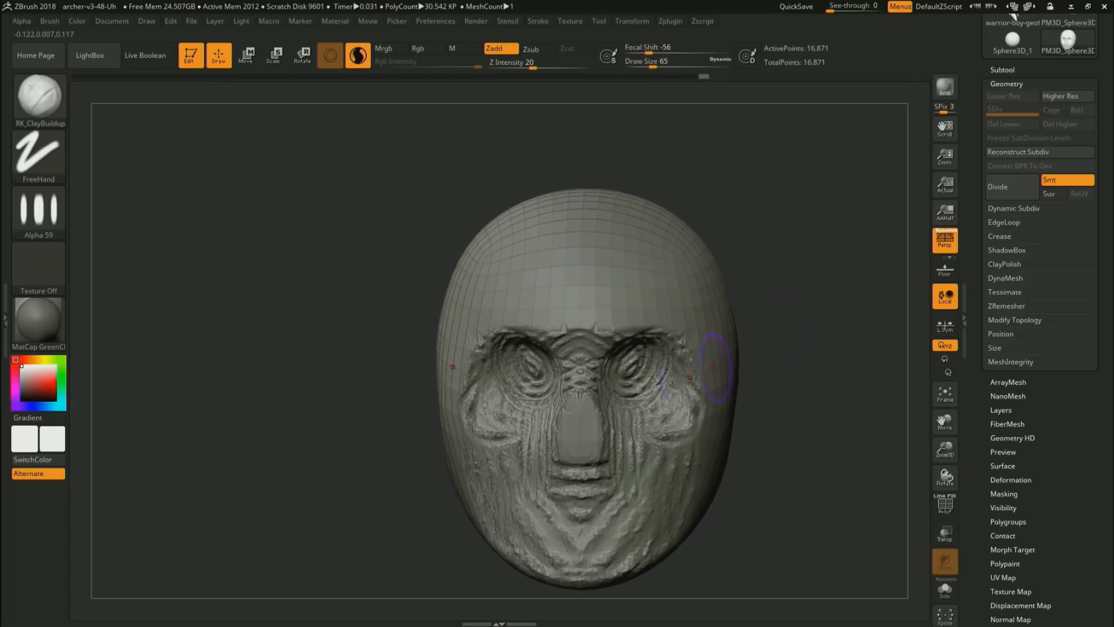
mouse_move(604, 375)
left_mouse_down("alt")
mouse_move(615, 348)
mouse_move(656, 374)
left_mouse_up("alt")
Sculpt the forehead and carve long planes down the cheeks and around the mouth
mouse_move(620, 347)
left_mouse_down()
mouse_move(655, 344)
mouse_move(674, 367)
mouse_move(677, 304)
mouse_move(671, 318)
mouse_move(556, 290)
mouse_move(613, 273)
left_mouse_up()
left_click_drag(796, 306, 737, 308)
mouse_move(618, 290)
left_mouse_down("alt")
mouse_move(633, 255)
mouse_move(694, 247)
mouse_move(705, 272)
mouse_move(690, 352)
mouse_move(662, 314)
mouse_move(593, 305)
mouse_move(604, 373)
mouse_move(560, 508)
mouse_move(638, 539)
left_mouse_up("alt")
mouse_move(659, 489)
left_mouse_down("alt")
mouse_move(676, 441)
mouse_move(659, 447)
mouse_move(672, 444)
mouse_move(694, 488)
left_mouse_up("alt")
left_click_drag(814, 526, 784, 441, "alt")
mouse_move(589, 330)
left_mouse_down("alt")
mouse_move(631, 396)
mouse_move(618, 438)
mouse_move(634, 376)
mouse_move(661, 480)
mouse_move(686, 468)
left_mouse_up("alt")
Carve the side of the jaw and build up a rough ear on the side of the head
left_click_drag(827, 423, 775, 413)
mouse_move(724, 399)
left_mouse_down()
mouse_move(712, 425)
mouse_move(684, 360)
mouse_move(772, 375)
left_mouse_up()
mouse_move(820, 419)
left_mouse_down("alt")
mouse_move(814, 407)
mouse_move(771, 440)
mouse_move(738, 435)
left_mouse_up("alt")
mouse_move(680, 458)
left_mouse_down()
mouse_move(690, 411)
mouse_move(714, 385)
mouse_move(706, 434)
left_mouse_up()
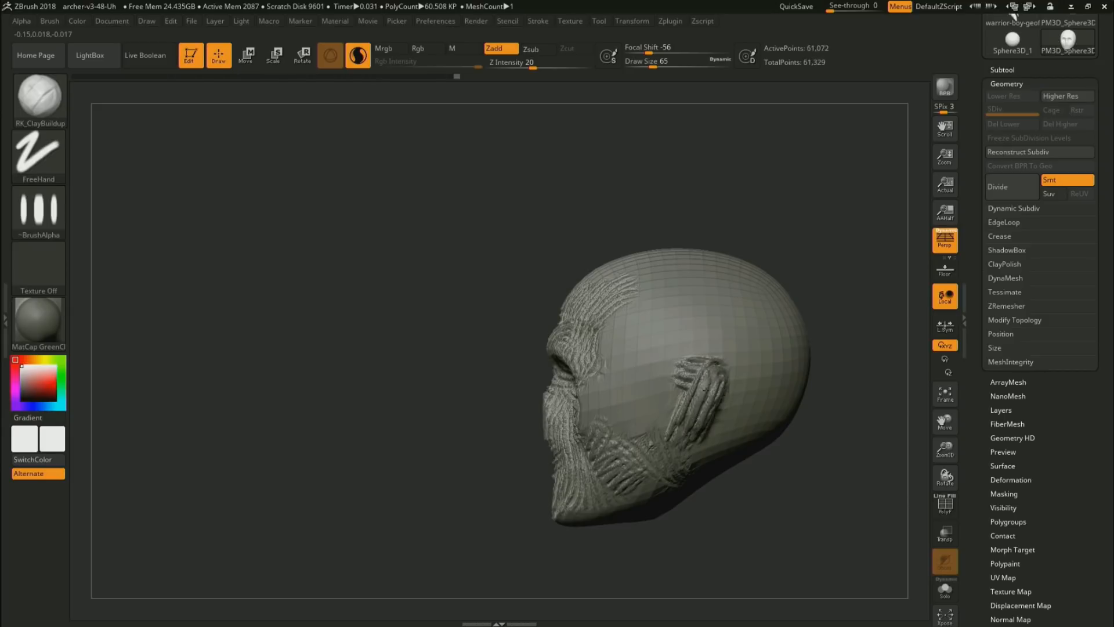
Assign the square Alpha 28 to the clay brush and build out the ear with it
left_click(38, 210)
left_click(442, 324)
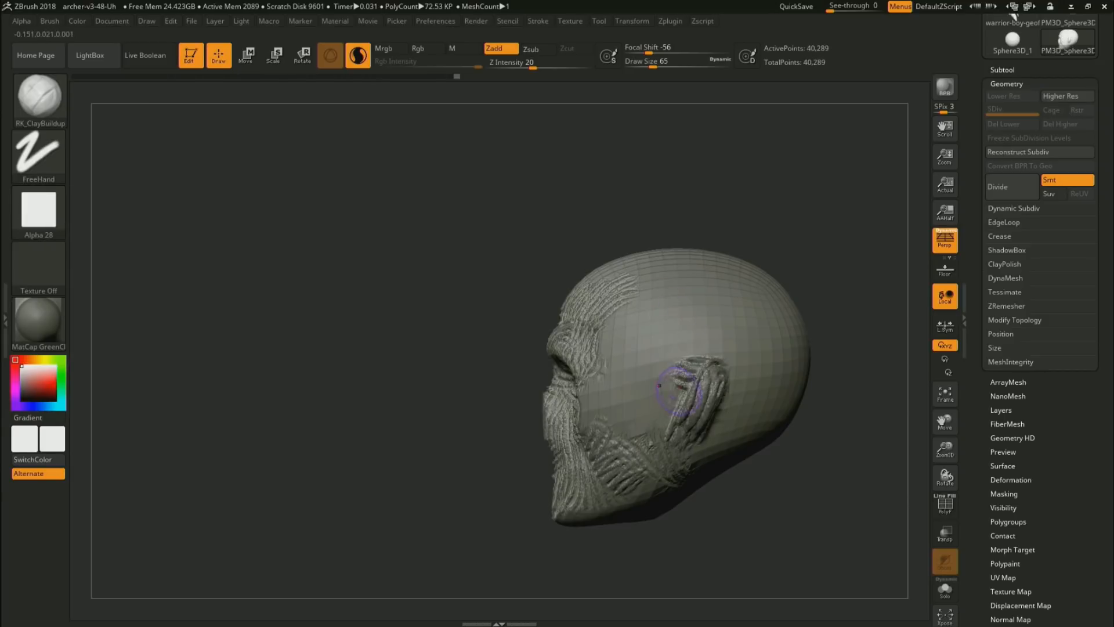
left_click_drag(699, 357, 713, 384)
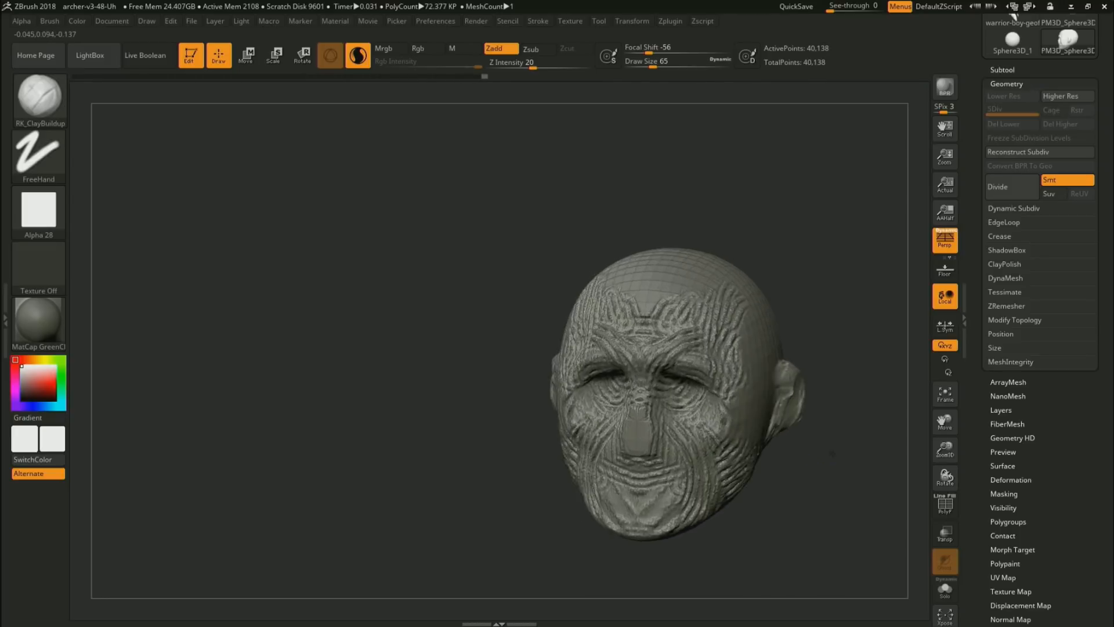
key("shift")
Sculpt the region above and behind the ear with draw size 87
mouse_move(837, 451)
left_mouse_down("alt")
mouse_move(710, 439)
mouse_move(685, 406)
left_mouse_up("alt")
key("s")
left_click_drag(774, 380, 728, 385)
mouse_move(647, 349)
left_mouse_down()
mouse_move(618, 373)
mouse_move(652, 380)
left_mouse_up()
mouse_move(758, 344)
left_mouse_down()
mouse_move(711, 338)
mouse_move(644, 373)
mouse_move(686, 381)
left_mouse_up()
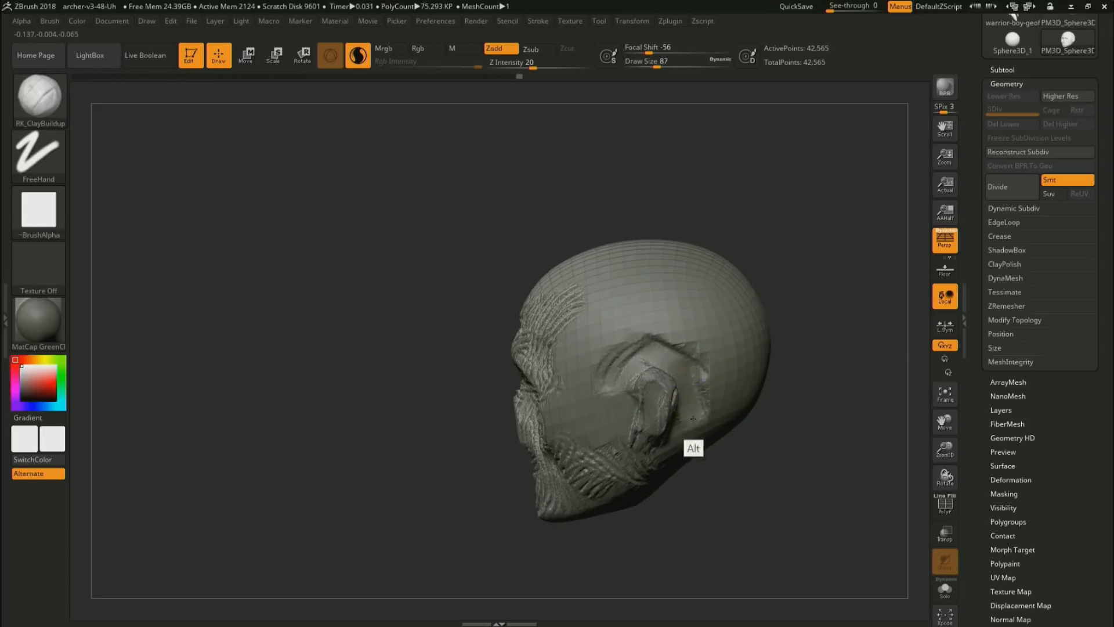
left_click_drag(760, 413, 721, 444)
Undo a test stroke on the side of the skull and carve the area below and behind the ear
key("i")
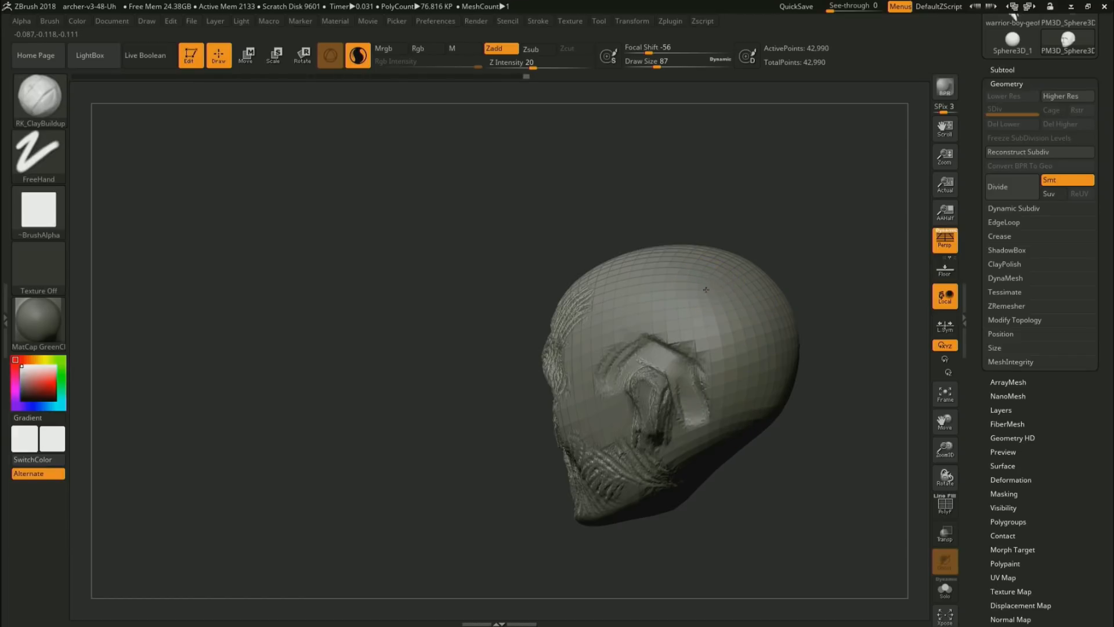
left_click_drag(707, 297, 718, 349)
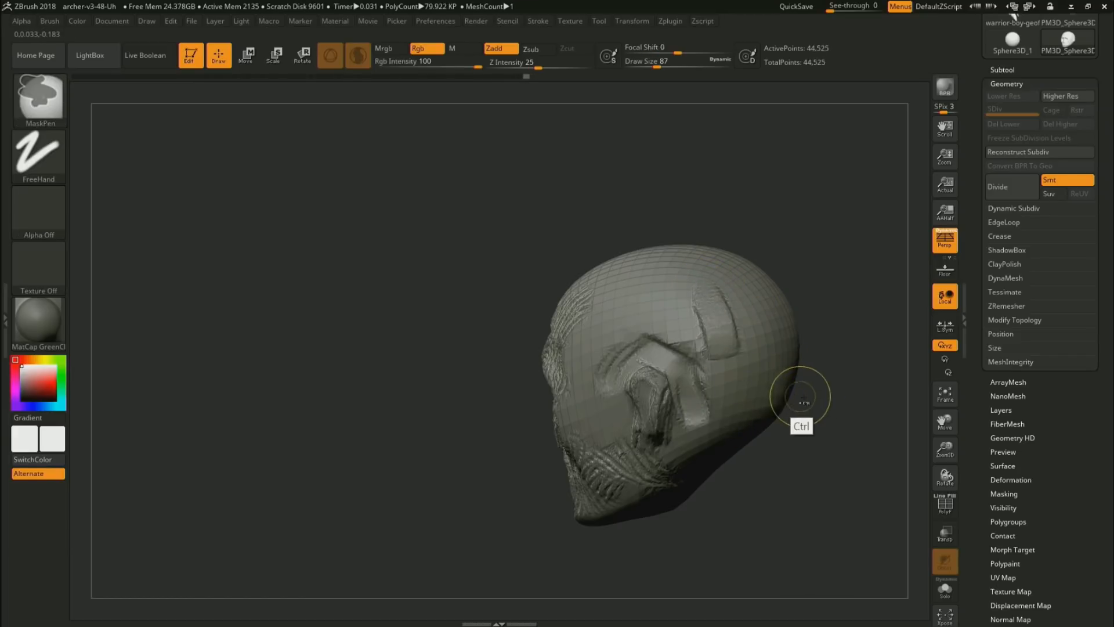
key("ctrl+z")
mouse_move(636, 360)
left_mouse_down("alt")
mouse_move(665, 381)
mouse_move(678, 424)
mouse_move(712, 409)
mouse_move(676, 445)
mouse_move(658, 490)
mouse_move(641, 473)
mouse_move(633, 482)
mouse_move(656, 505)
left_mouse_up("alt")
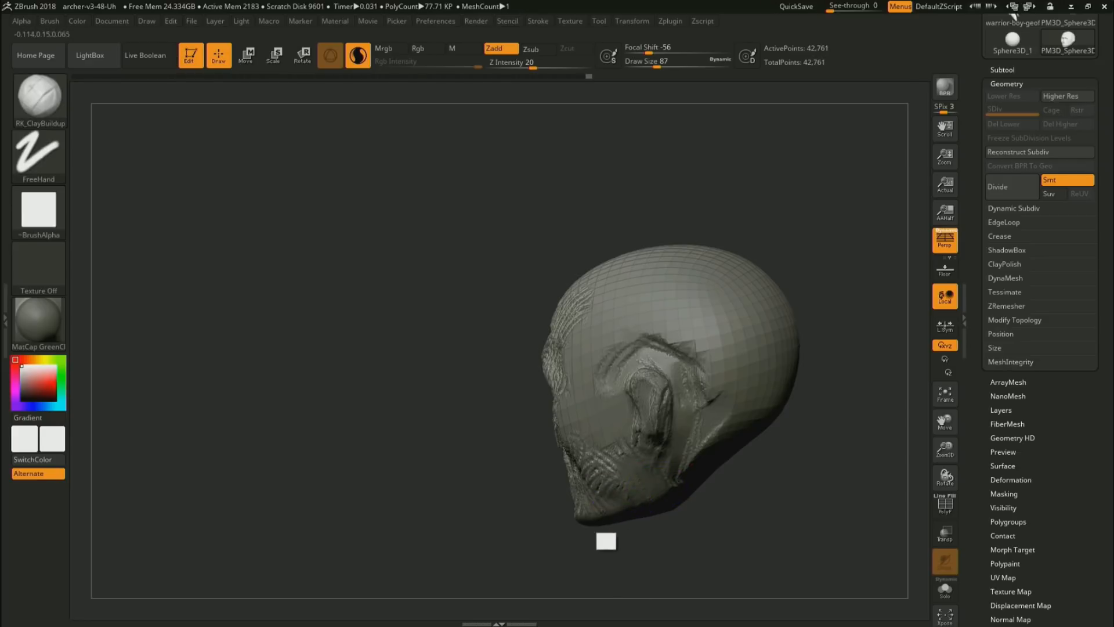
Build up the nose bridge and nose tip with draw size 65
left_click_drag(633, 548, 827, 493)
key("s")
mouse_move(541, 408)
left_mouse_down()
mouse_move(535, 419)
mouse_move(535, 361)
left_mouse_up()
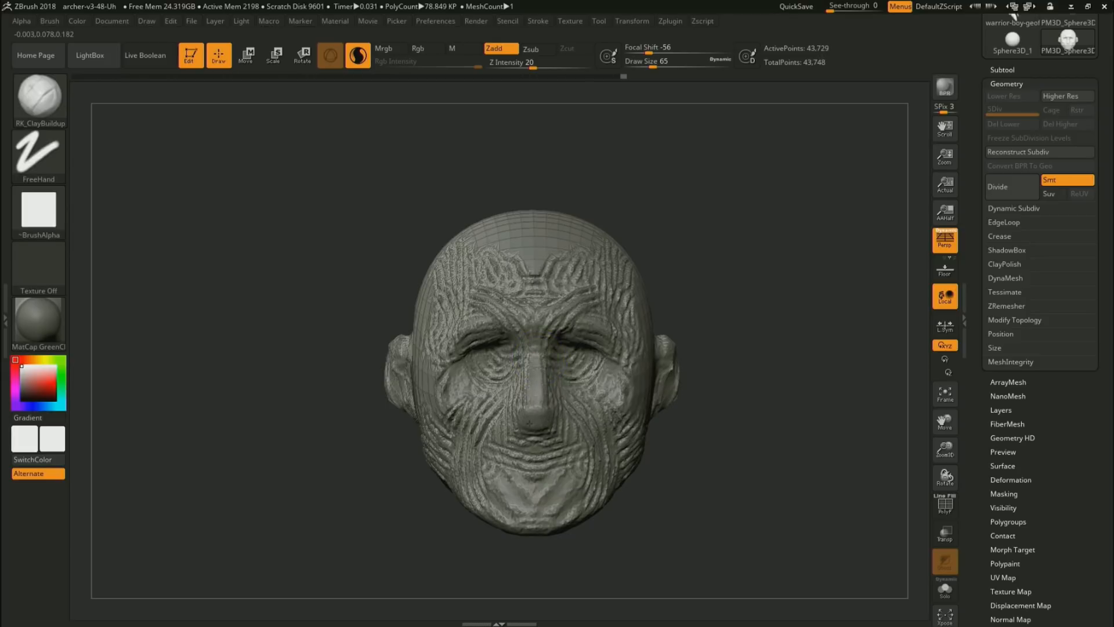
left_click_drag(714, 423, 562, 425)
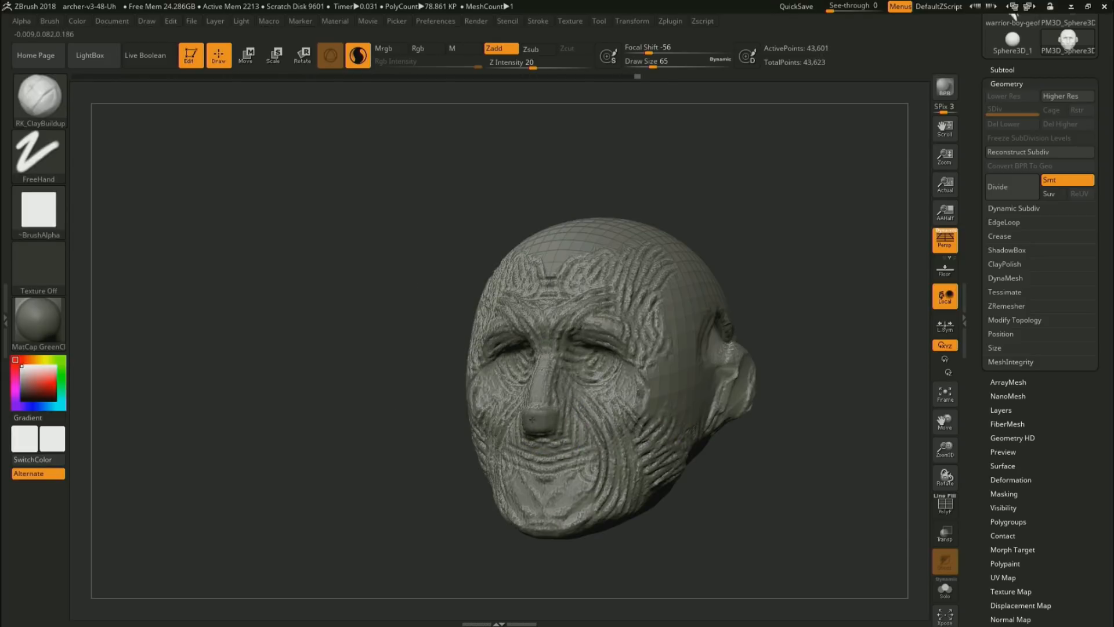
mouse_move(546, 425)
left_mouse_down()
mouse_move(559, 411)
mouse_move(541, 409)
left_mouse_up()
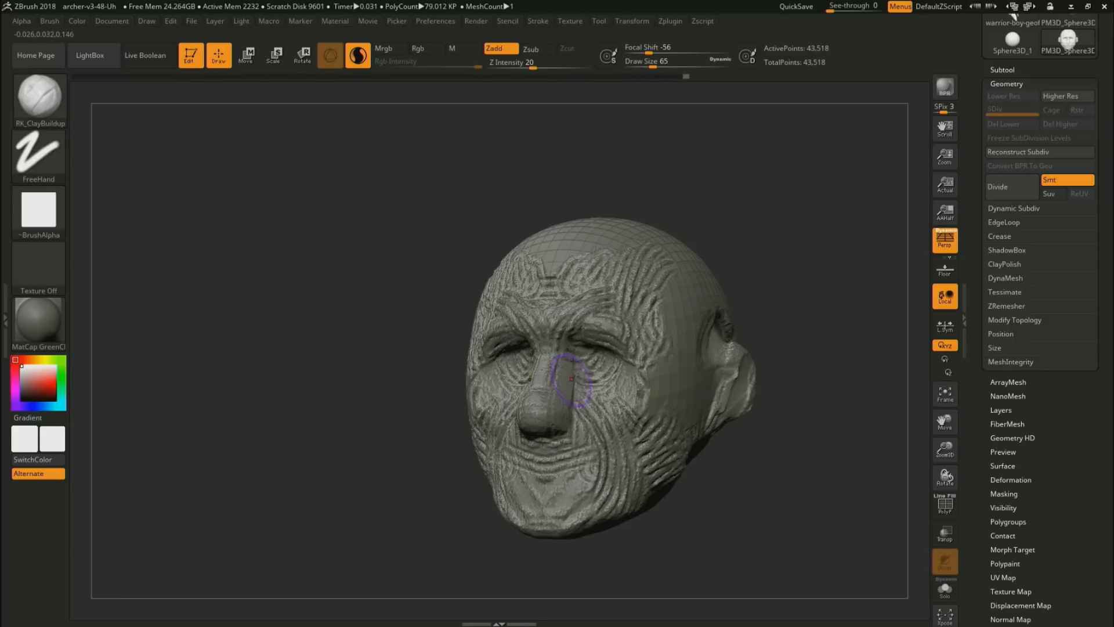
Carve flat planes along the sides and underside of the nose and toward the cheek
mouse_move(567, 372)
left_mouse_down("alt")
mouse_move(580, 341)
mouse_move(603, 344)
mouse_move(608, 351)
mouse_move(546, 380)
left_mouse_up("alt")
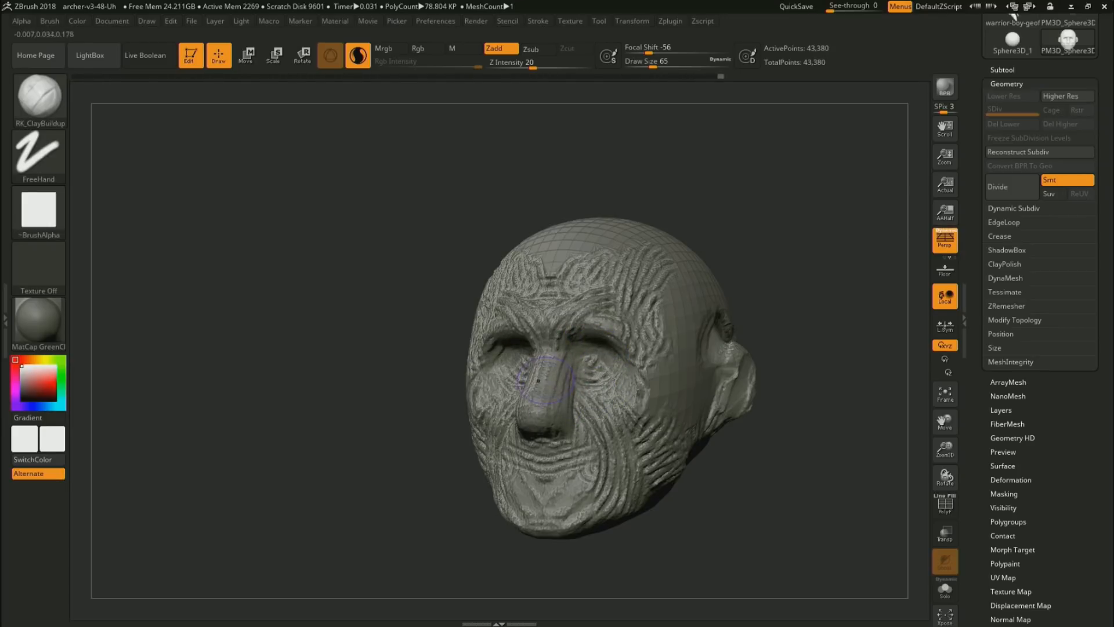
mouse_move(540, 426)
left_mouse_down("alt")
mouse_move(558, 439)
mouse_move(554, 403)
left_mouse_up("alt")
mouse_move(570, 357)
left_mouse_down("alt")
mouse_move(570, 427)
mouse_move(606, 432)
left_mouse_up("alt")
Switch to the Windows Ink Screen sketch to annotate the planes around the nose and eyes
key("super+w")
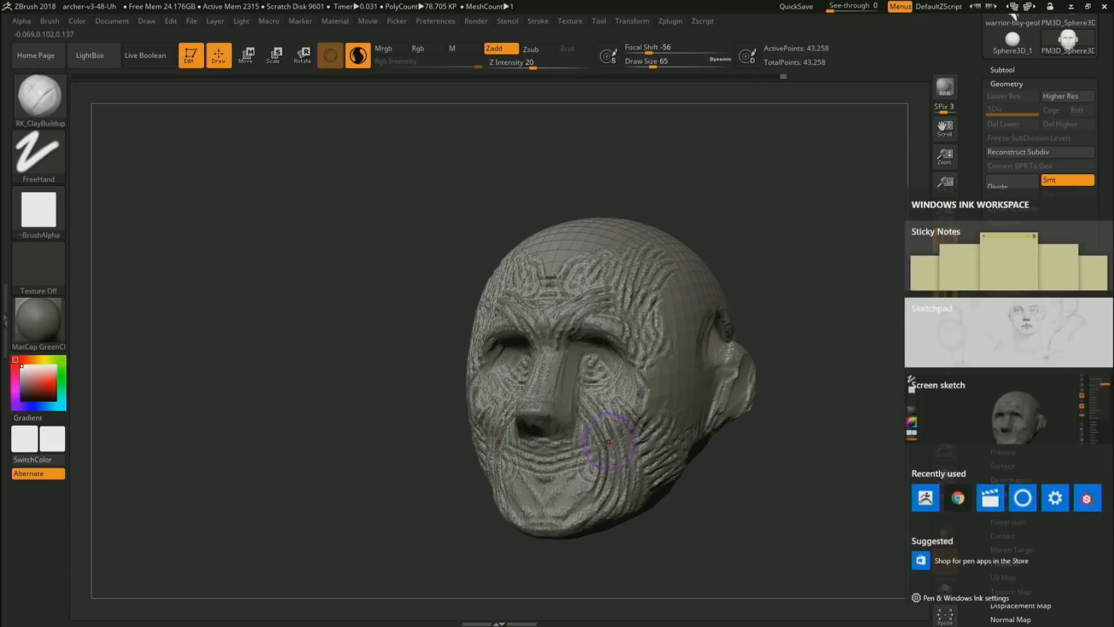
left_click(977, 388)
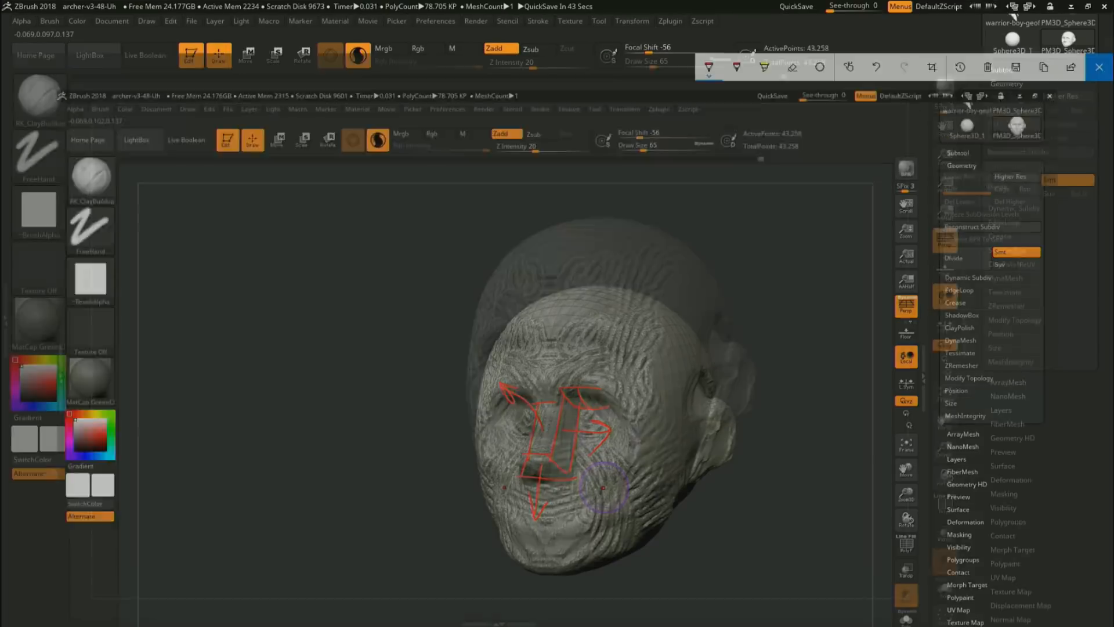
Build up the eyeballs in the sockets using draw sizes 35 and 59
left_click_drag(812, 443, 718, 406)
key("s")
left_click_drag(592, 366, 612, 376)
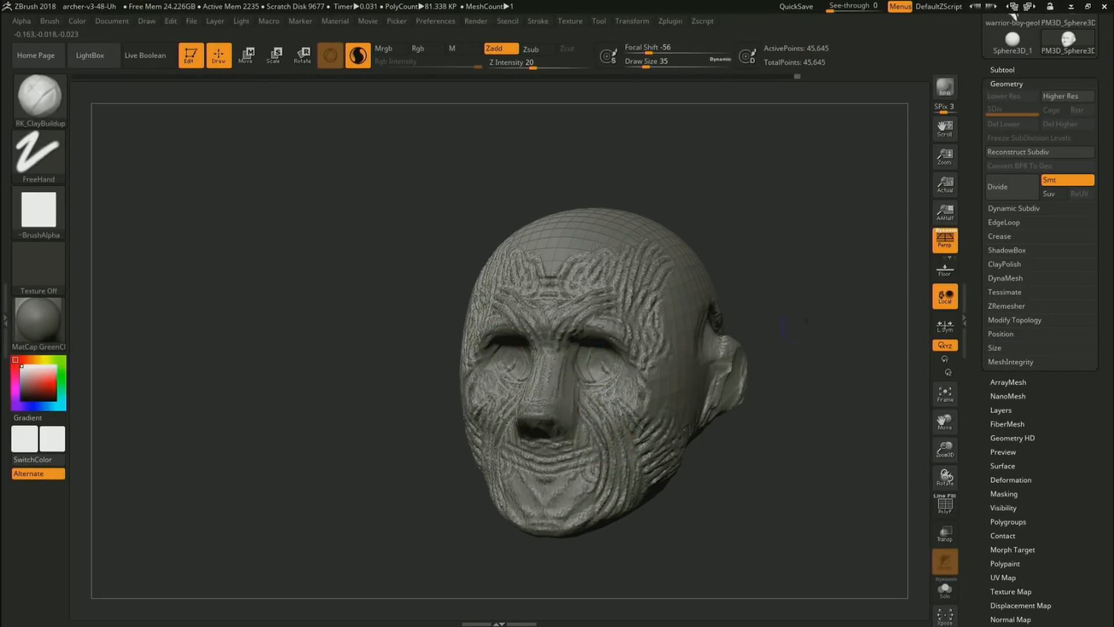
left_click_drag(806, 321, 739, 319)
key("s")
left_click_drag(605, 363, 622, 360)
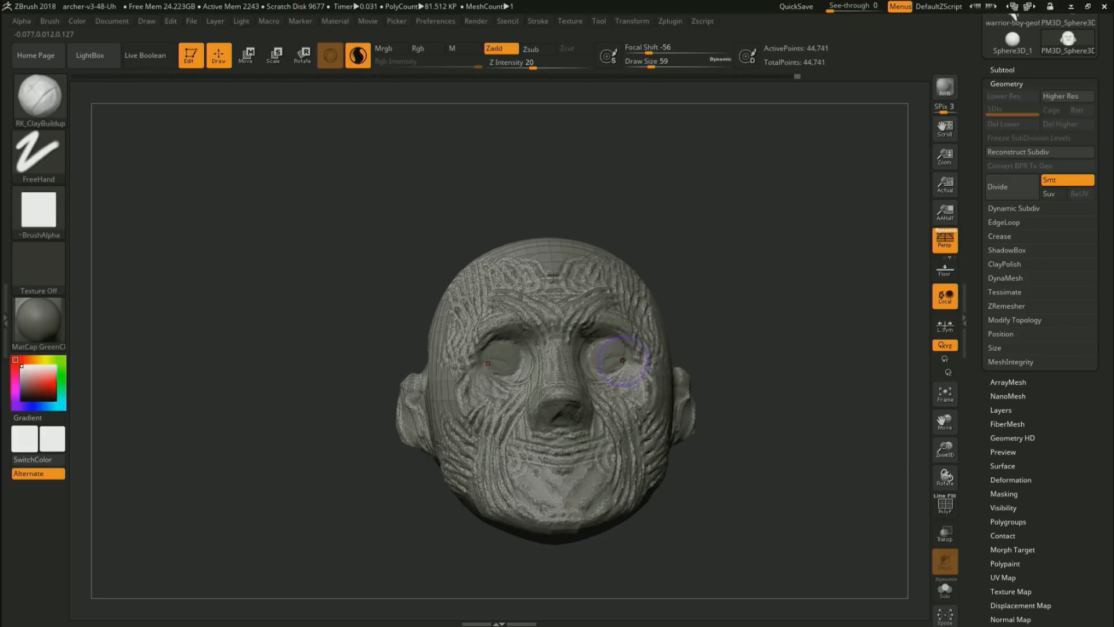
Carve the cheek planes and the area beside the nose and mouth with draw size 83
left_click_drag(732, 319, 729, 354)
mouse_move(503, 403)
left_mouse_down("alt")
mouse_move(463, 454)
mouse_move(451, 430)
mouse_move(463, 341)
mouse_move(461, 351)
mouse_move(499, 346)
mouse_move(465, 363)
mouse_move(476, 366)
mouse_move(505, 345)
left_mouse_up("alt")
key("s")
left_click_drag(745, 326, 730, 340)
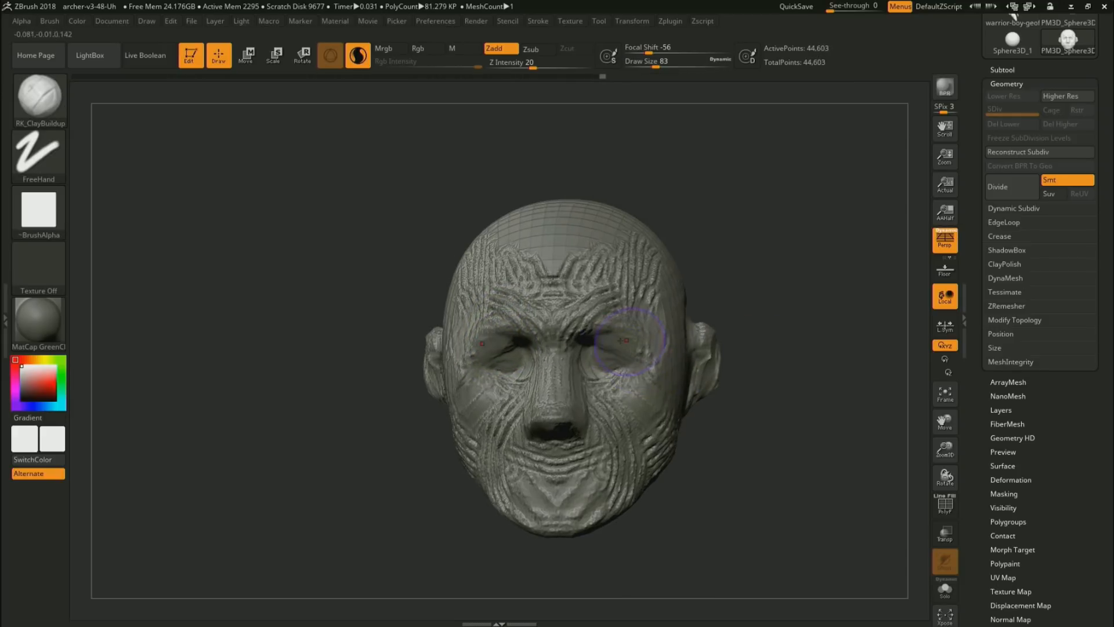
mouse_move(578, 365)
left_mouse_down("alt")
mouse_move(583, 401)
mouse_move(556, 460)
mouse_move(562, 481)
mouse_move(589, 487)
left_mouse_up("alt")
mouse_move(603, 444)
left_mouse_down("alt")
mouse_move(609, 461)
mouse_move(586, 515)
mouse_move(661, 457)
left_mouse_up("alt")
Cut broad planes across the cheek, jaw and chin to smooth out the ridged surface
key("s")
mouse_move(657, 438)
left_mouse_down("alt")
mouse_move(646, 464)
mouse_move(656, 421)
mouse_move(716, 418)
left_mouse_up("alt")
mouse_move(504, 433)
left_mouse_down("alt")
mouse_move(470, 405)
mouse_move(447, 476)
mouse_move(440, 516)
mouse_move(483, 513)
left_mouse_up("alt")
left_click_drag(475, 463, 462, 495, "alt")
left_click_drag(429, 432, 412, 459, "alt")
left_click_drag(459, 383, 437, 439, "alt")
left_click_drag(448, 358, 424, 400, "alt")
Flatten the cheekbone and temple areas with carving strokes
left_click_drag(397, 316, 426, 343, "alt")
mouse_move(487, 313)
left_mouse_down("alt")
mouse_move(458, 337)
mouse_move(422, 343)
left_mouse_up("alt")
left_click_drag(465, 297, 426, 323, "alt")
left_click_drag(441, 280, 421, 294, "alt")
left_click_drag(659, 249, 762, 316, "alt")
Refine the forehead and carve planes over the upper and side skull with a resized brush
key("s")
left_click_drag(529, 298, 539, 296)
left_click_drag(714, 273, 732, 302)
left_click_drag(582, 260, 546, 274, "alt")
left_click_drag(550, 230, 506, 284, "alt")
left_click_drag(504, 187, 468, 263, "alt")
mouse_move(428, 194)
left_mouse_down("alt")
mouse_move(381, 256)
mouse_move(436, 342)
mouse_move(414, 348)
left_mouse_up("alt")
Carve the back and lower rear of the skull into smoother planes
left_click_drag(278, 452, 339, 409)
left_click_drag(374, 359, 368, 400, "alt")
mouse_move(377, 325)
left_mouse_down("alt")
mouse_move(351, 360)
mouse_move(373, 276)
left_mouse_up("alt")
mouse_move(373, 275)
left_mouse_down("alt")
mouse_move(328, 271)
mouse_move(290, 359)
left_mouse_up("alt")
mouse_move(311, 274)
left_mouse_down()
mouse_move(297, 372)
mouse_move(323, 444)
mouse_move(377, 464)
left_mouse_up()
Build up a thick neck column beneath the skull and jaw
mouse_move(649, 423)
left_mouse_down("alt")
mouse_move(657, 367)
mouse_move(737, 373)
mouse_move(716, 323)
mouse_move(690, 425)
mouse_move(688, 414)
left_mouse_up("alt")
mouse_move(517, 392)
left_mouse_down()
mouse_move(483, 423)
mouse_move(510, 422)
mouse_move(464, 441)
mouse_move(490, 407)
mouse_move(458, 432)
mouse_move(463, 418)
mouse_move(490, 423)
left_mouse_up()
mouse_move(685, 286)
left_mouse_down("shift")
mouse_move(694, 425)
mouse_move(723, 402)
mouse_move(706, 375)
left_mouse_up("shift")
left_click_drag(719, 429, 750, 418, "alt")
left_click_drag(753, 403, 702, 463, "shift")
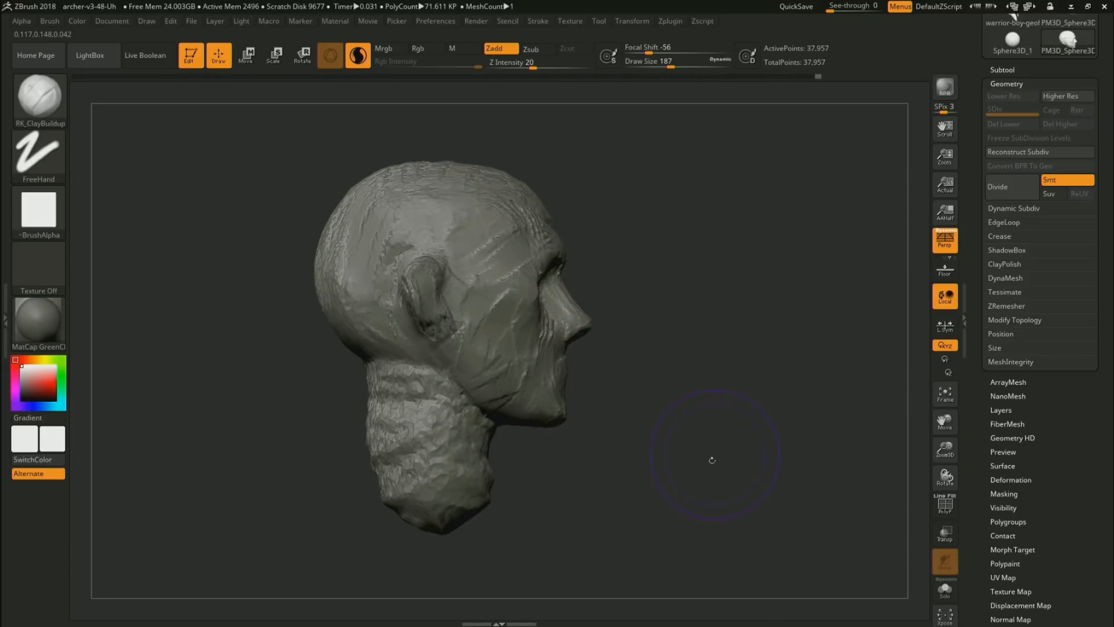
In a Windows Ink Screen sketch, mark the front and back neck lines and the nuchal lines over the profile
key("super+w")
left_click(997, 406)
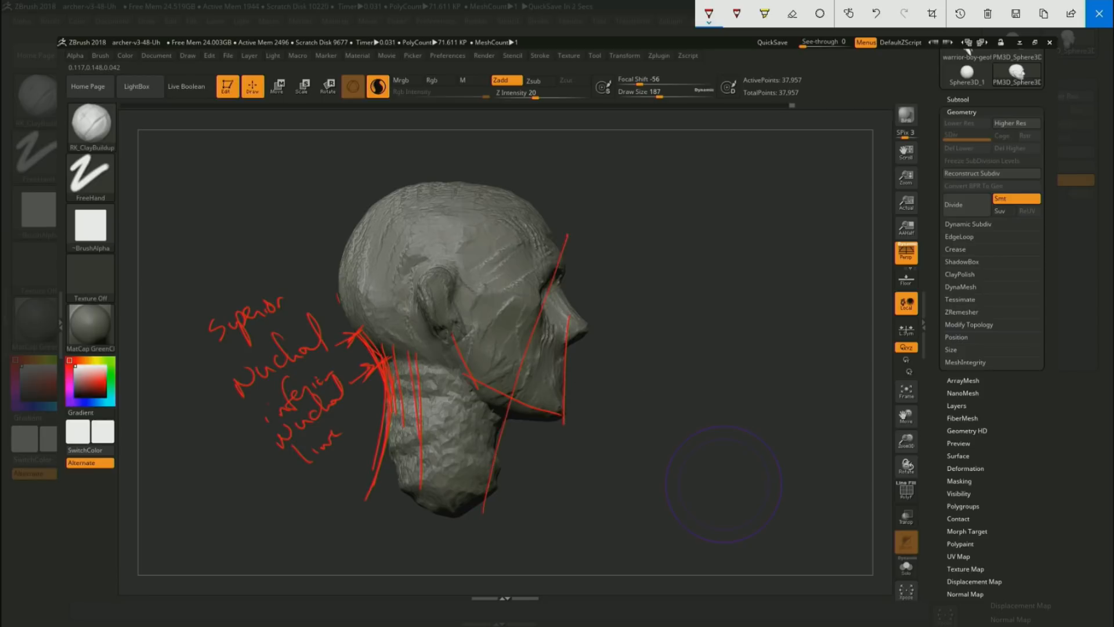
left_click_drag(484, 510, 554, 276)
left_click_drag(383, 380, 366, 514)
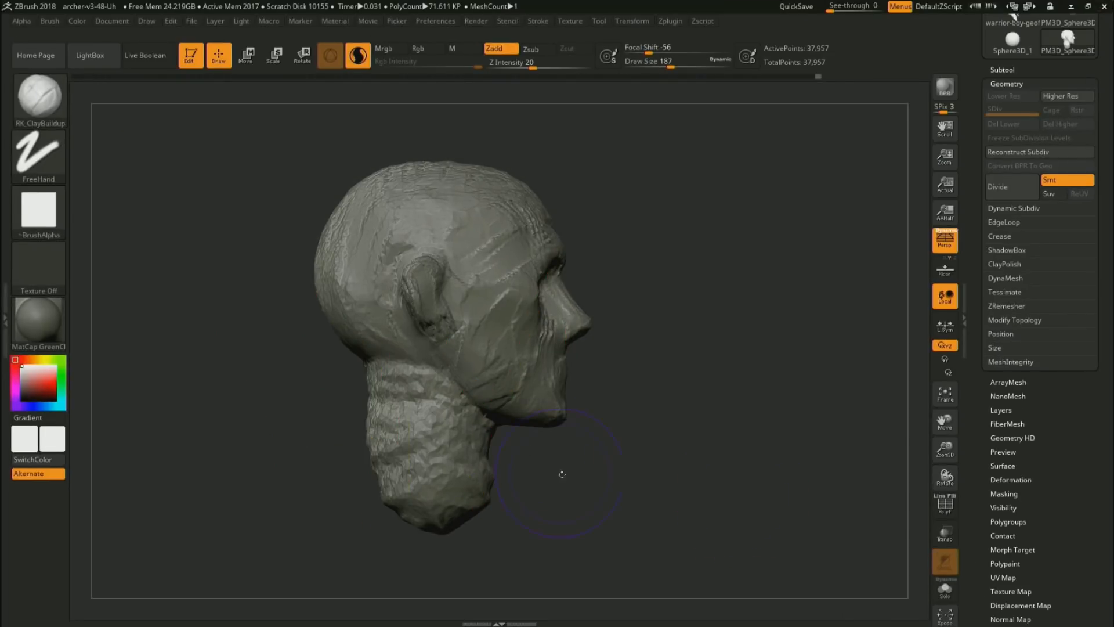
Sculpt the front of the neck under the jaw with draw size 128
mouse_move(563, 474)
left_mouse_down()
mouse_move(496, 458)
mouse_move(513, 455)
mouse_move(460, 457)
mouse_move(460, 507)
left_mouse_up()
key("s")
mouse_move(536, 511)
left_mouse_down()
mouse_move(531, 450)
mouse_move(451, 413)
mouse_move(489, 434)
mouse_move(468, 437)
left_mouse_up()
mouse_move(604, 400)
left_mouse_down()
mouse_move(631, 462)
mouse_move(596, 433)
left_mouse_up()
mouse_move(486, 434)
left_mouse_down("alt")
mouse_move(482, 449)
mouse_move(483, 438)
mouse_move(468, 437)
mouse_move(462, 458)
left_mouse_up("alt")
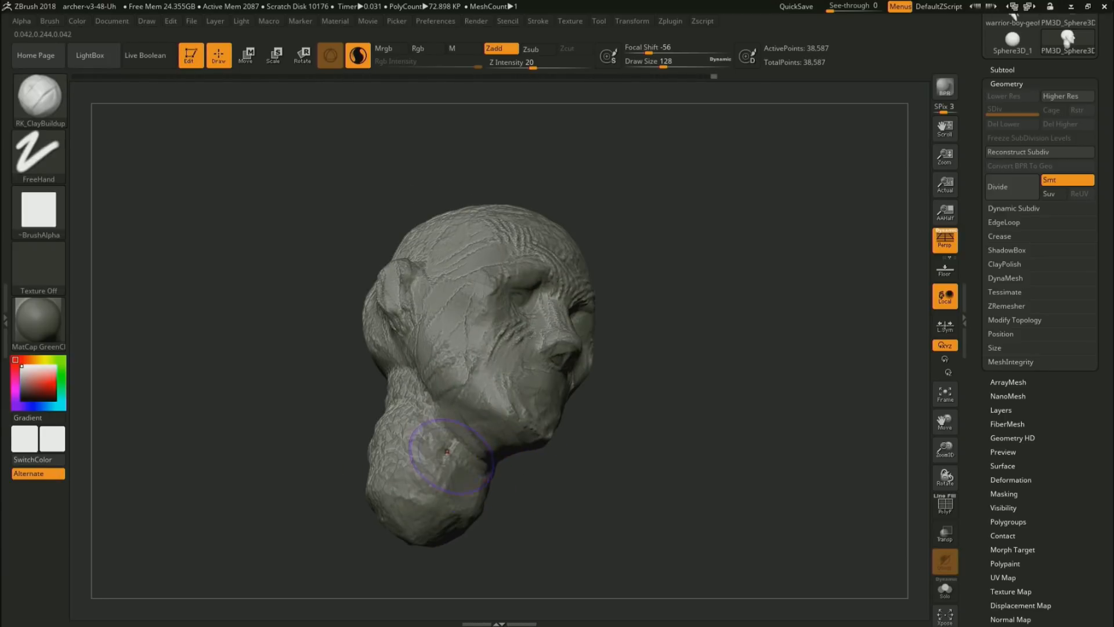
Build up the side neck muscle from behind the ear downward and fill in the back of the neck
mouse_move(443, 439)
left_mouse_down()
mouse_move(473, 505)
mouse_move(407, 490)
left_mouse_up()
mouse_move(406, 407)
left_mouse_down()
mouse_move(402, 372)
mouse_move(411, 436)
mouse_move(403, 367)
mouse_move(387, 364)
mouse_move(412, 464)
mouse_move(392, 454)
left_mouse_up()
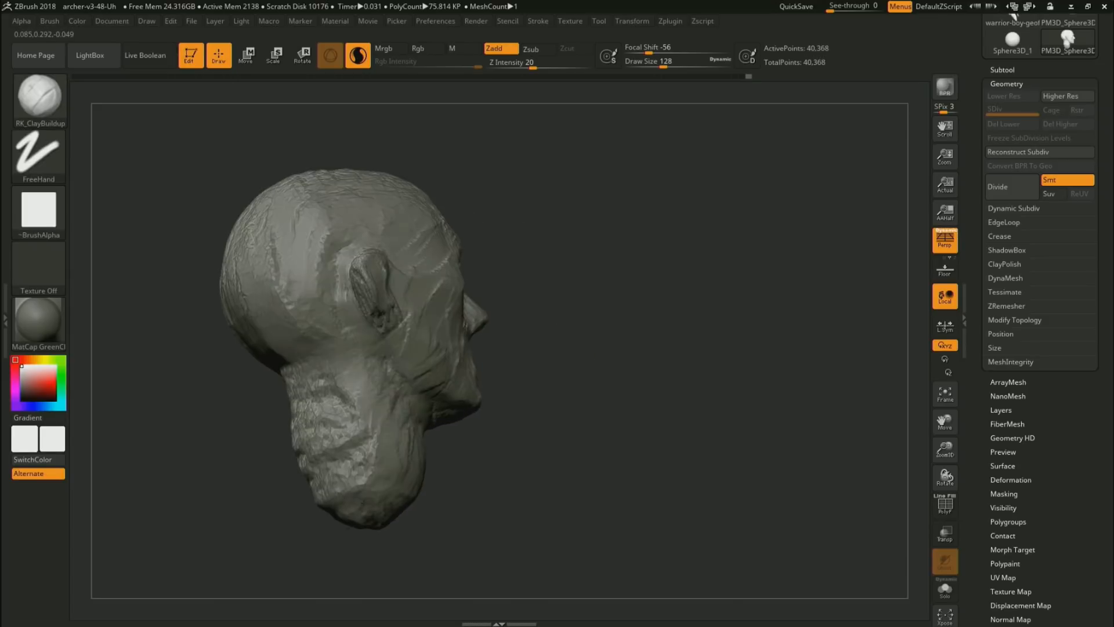
mouse_move(369, 464)
left_mouse_down()
mouse_move(343, 430)
mouse_move(300, 458)
mouse_move(308, 397)
mouse_move(330, 469)
left_mouse_up()
left_click_drag(557, 461, 485, 461)
left_click_drag(366, 456, 365, 438, "alt")
Reshape the front and back profile of the neck with the Move brush
left_click_drag(456, 484, 633, 468, "shift")
key("b")
key("m")
key("v")
key("s")
mouse_move(553, 468)
left_mouse_down()
mouse_move(568, 468)
mouse_move(517, 470)
mouse_move(498, 449)
left_mouse_up()
left_click_drag(536, 481, 557, 480)
left_click_drag(478, 472, 460, 471)
left_click_drag(330, 466, 315, 468)
left_click_drag(432, 497, 415, 516)
Return to the RK_ClayBuildup brush at draw size 62 and assign Alpha 59 to it
key("1")
key("s")
left_click_drag(586, 456, 557, 455)
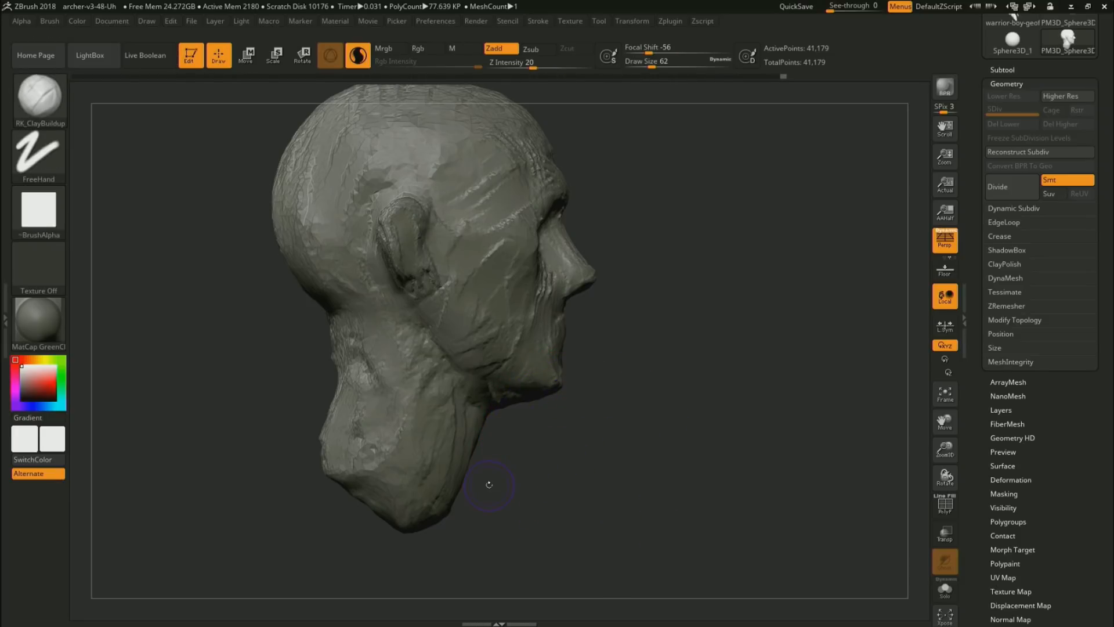
left_click(39, 212)
left_click(331, 407)
Carve the jaw and cheek planes with draw size 87, adjusting the brush imbed
mouse_move(596, 347)
left_mouse_down()
mouse_move(686, 343)
mouse_move(691, 385)
left_mouse_up()
key("s")
left_click(445, 389)
mouse_move(444, 367)
left_mouse_down("alt")
mouse_move(428, 389)
mouse_move(411, 385)
mouse_move(428, 392)
mouse_move(402, 385)
mouse_move(413, 390)
mouse_move(408, 373)
mouse_move(420, 384)
mouse_move(457, 444)
mouse_move(454, 380)
mouse_move(469, 411)
mouse_move(490, 415)
left_mouse_up("alt")
key("i")
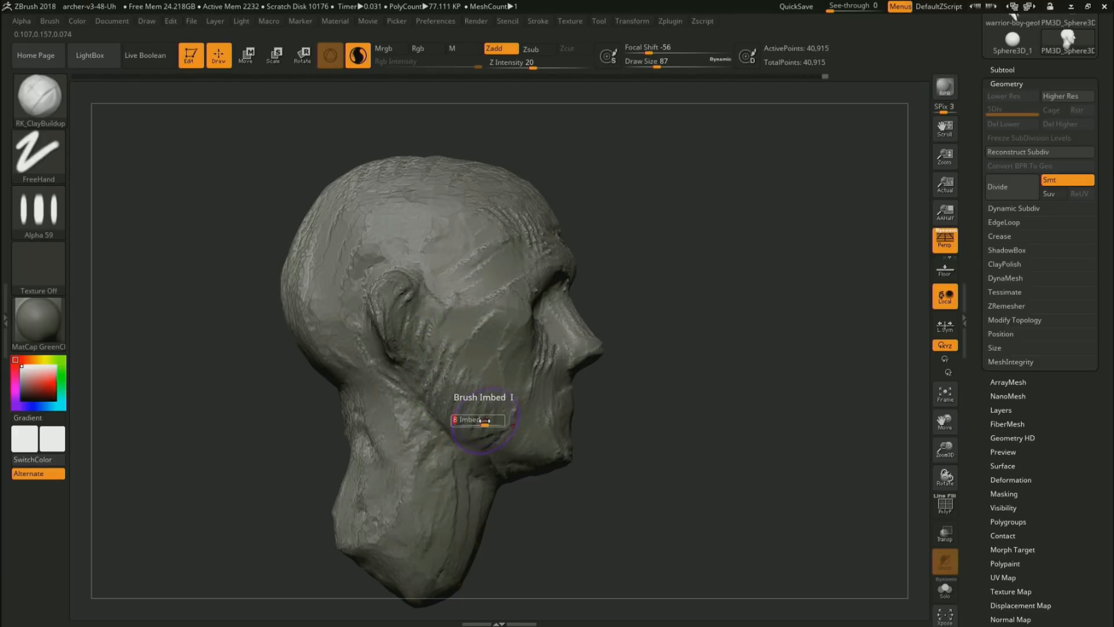
left_click_drag(746, 318, 724, 368)
mouse_move(496, 349)
left_mouse_down("alt")
mouse_move(476, 323)
mouse_move(493, 327)
mouse_move(476, 366)
mouse_move(467, 339)
mouse_move(487, 398)
left_mouse_up("alt")
left_click_drag(684, 358, 703, 370, "shift")
mouse_move(500, 374)
left_mouse_down("alt")
mouse_move(498, 435)
mouse_move(503, 416)
mouse_move(481, 508)
mouse_move(476, 481)
mouse_move(507, 523)
left_mouse_up("alt")
Build up the mouth and chin area and carve the fold between nose and mouth
left_click_drag(616, 511, 551, 509)
mouse_move(533, 479)
left_mouse_down()
mouse_move(530, 488)
mouse_move(552, 476)
mouse_move(547, 445)
left_mouse_up()
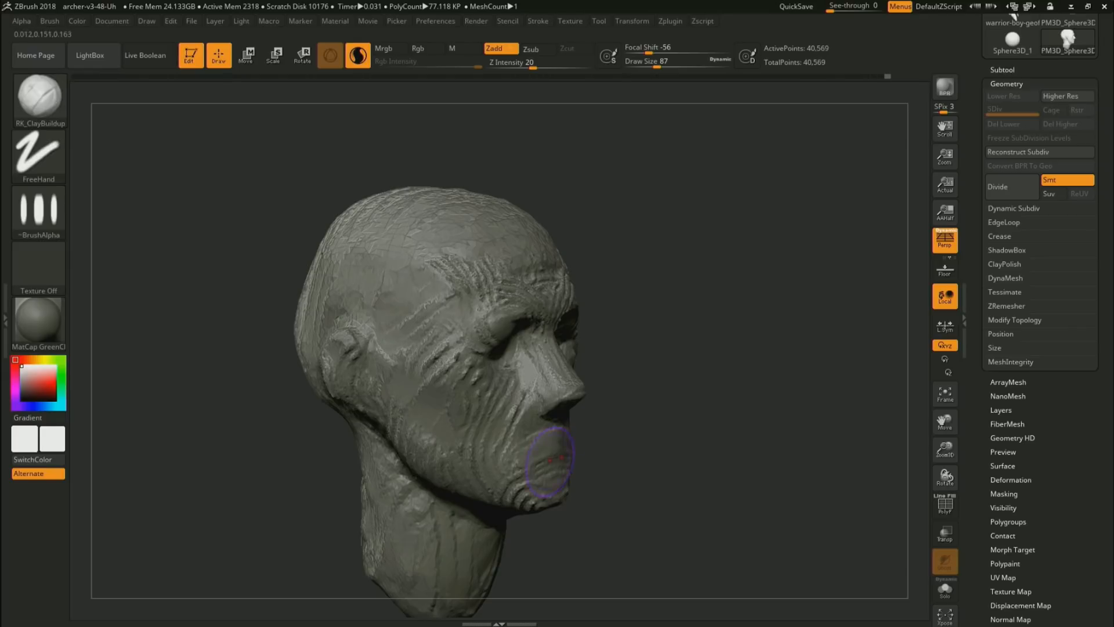
left_click_drag(522, 408, 554, 437, "alt")
left_click_drag(694, 400, 639, 401)
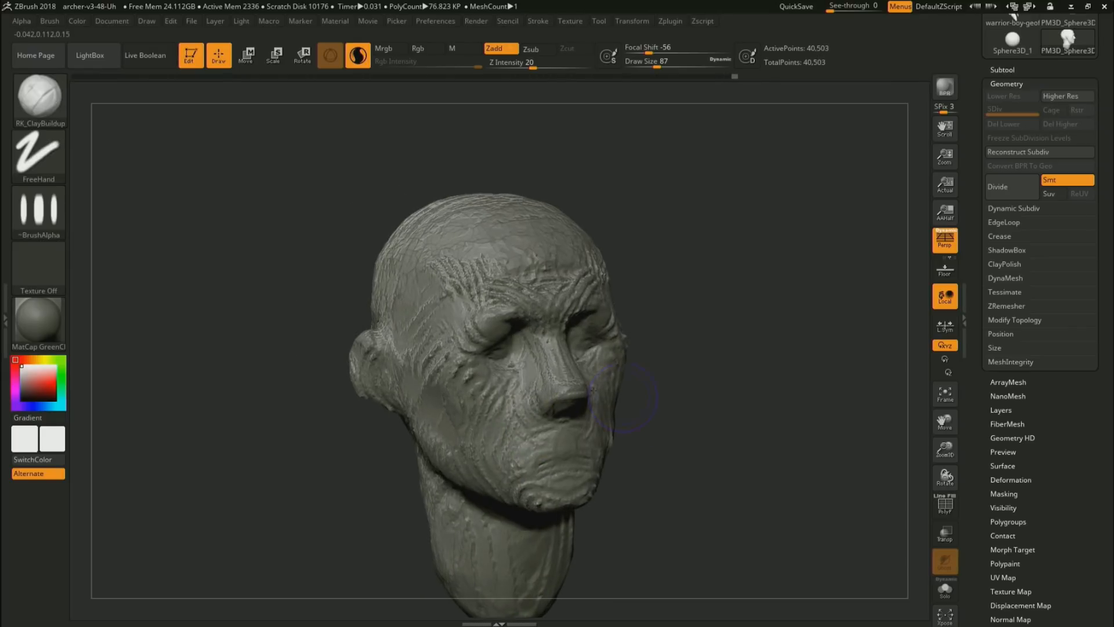
Carve the side of the brow and forehead, and set the draw size to 197
mouse_move(505, 348)
left_mouse_down("alt")
mouse_move(493, 354)
mouse_move(508, 335)
mouse_move(480, 321)
mouse_move(513, 296)
mouse_move(493, 280)
mouse_move(526, 280)
mouse_move(506, 272)
left_mouse_up("alt")
mouse_move(706, 291)
left_mouse_down("alt")
mouse_move(719, 406)
mouse_move(735, 433)
mouse_move(699, 403)
mouse_move(752, 439)
mouse_move(724, 436)
mouse_move(744, 415)
left_mouse_up("alt")
key("s")
Check the camera's angle of view setting and examine the head from the side and back
left_click(147, 22)
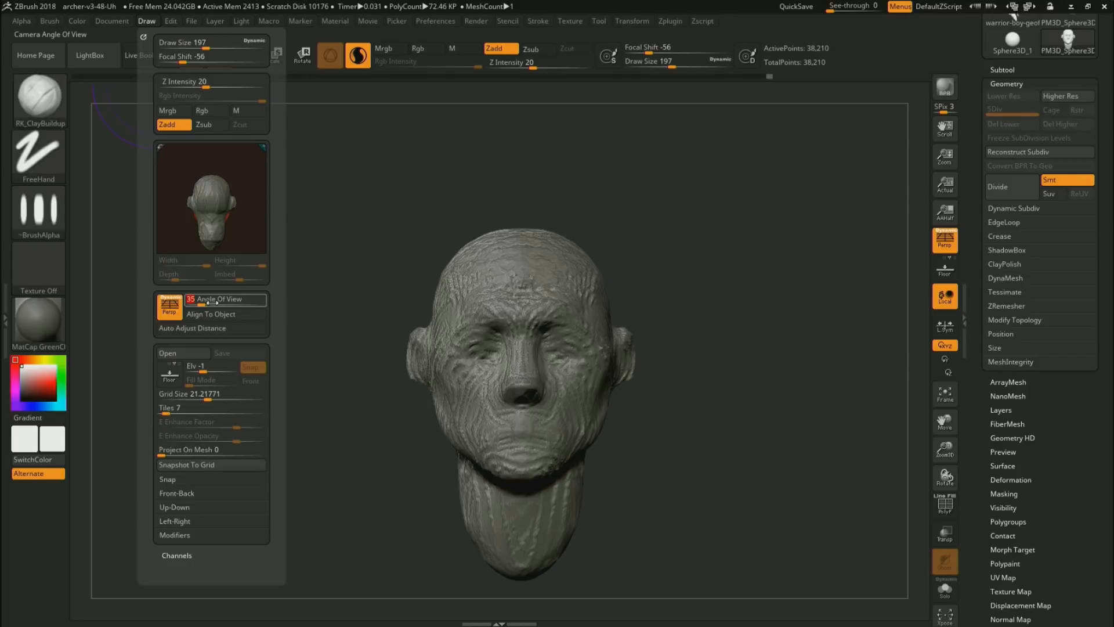
left_click_drag(639, 426, 758, 427)
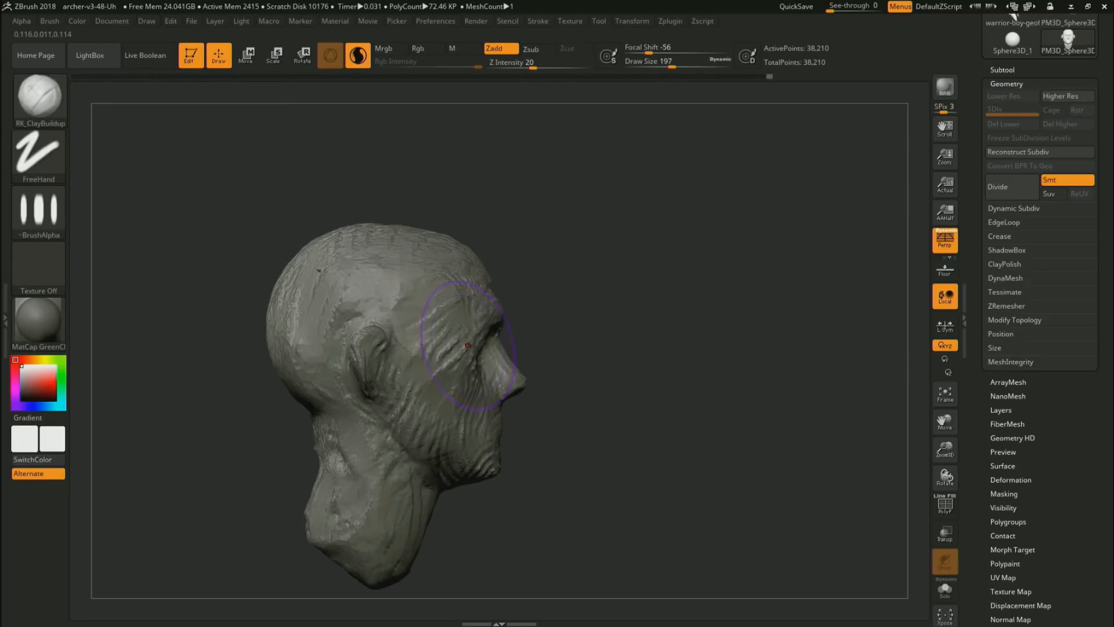
right_click_drag(460, 329, 588, 412)
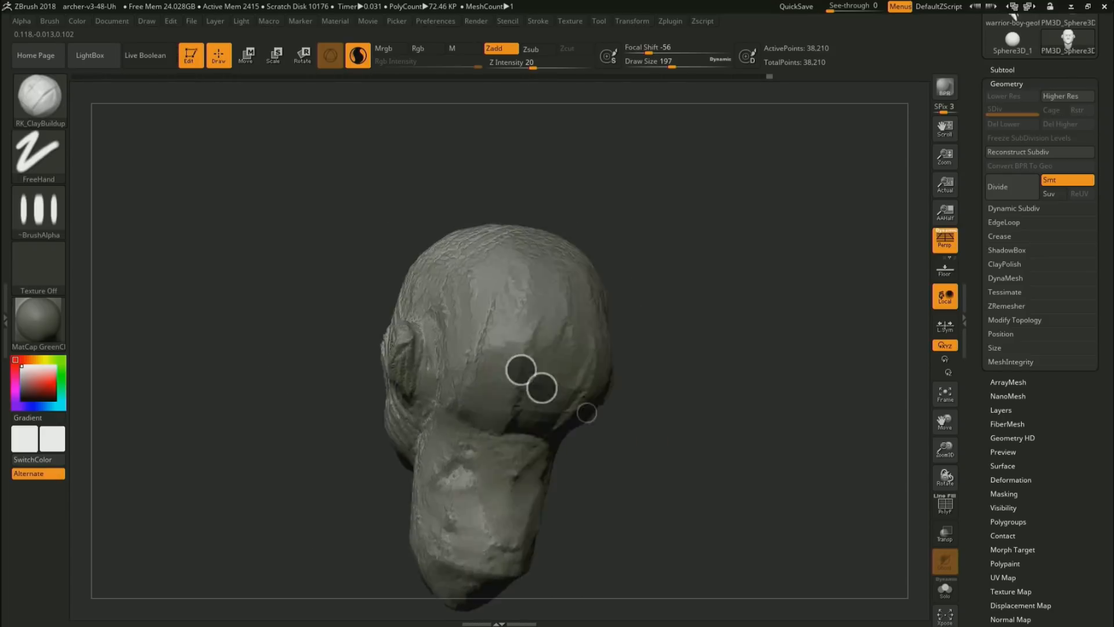
right_click_drag(522, 367, 588, 372)
mouse_move(644, 441)
left_mouse_down("shift")
mouse_move(774, 425)
mouse_move(760, 435)
left_mouse_up("shift")
Adjust the chin and lower-face profile, switching to the Move brush with draw size 101
key("s")
left_click_drag(510, 472, 521, 472)
key("b")
key("m")
key("v")
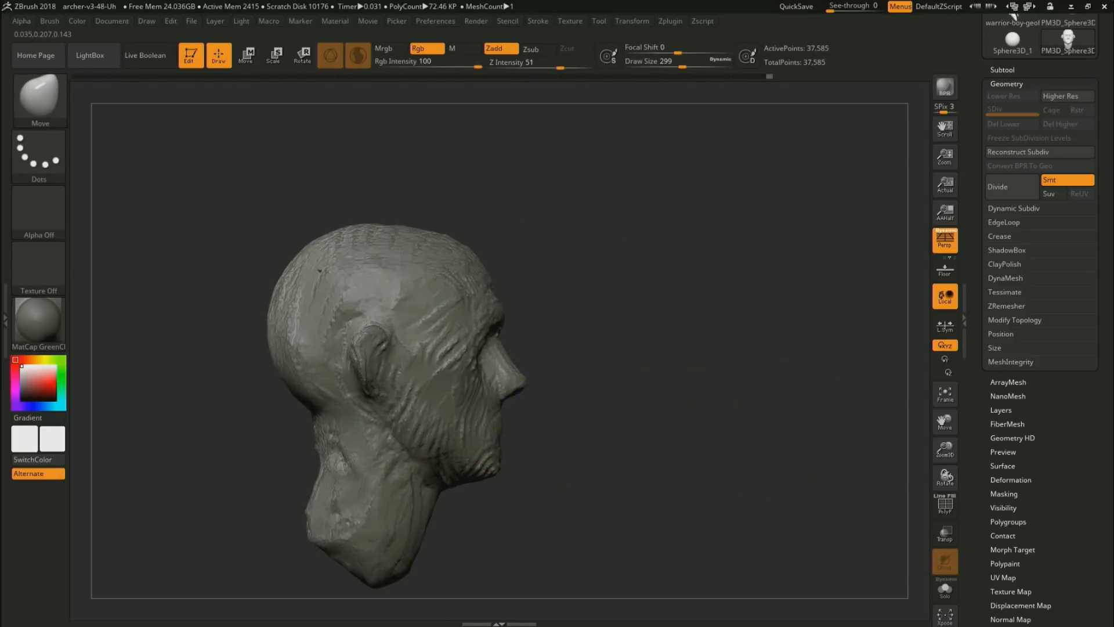
left_click_drag(509, 393, 508, 393)
key("s")
left_click_drag(556, 423, 533, 425)
left_click_drag(650, 431, 735, 420)
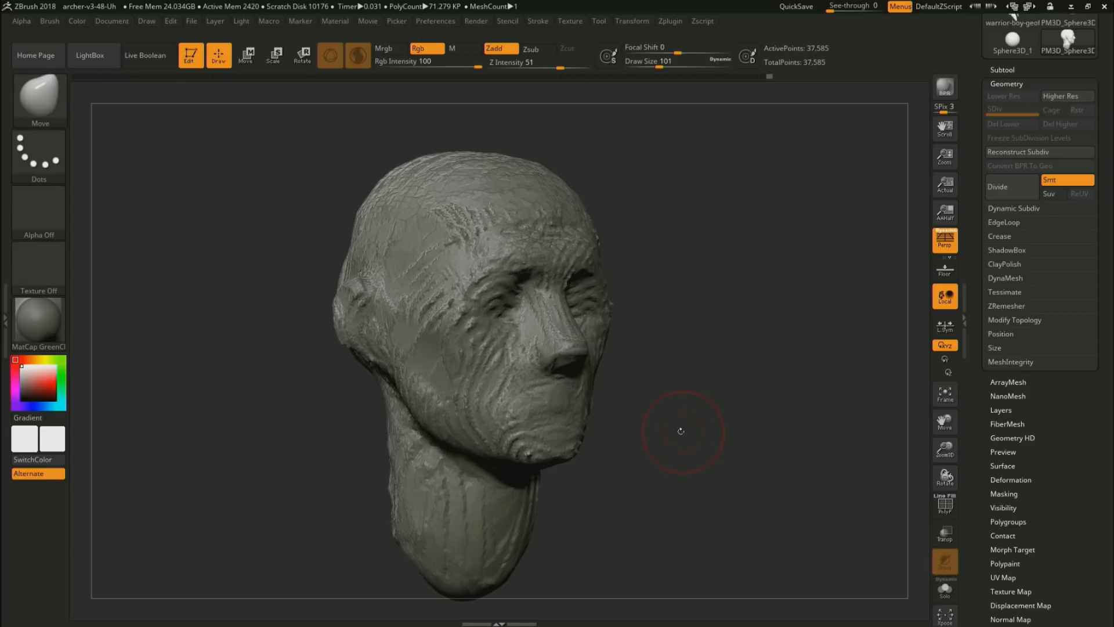
Switch to the Standard brush and set its draw size to 37
mouse_move(676, 443)
left_mouse_down()
mouse_move(719, 472)
mouse_move(728, 443)
left_mouse_up()
key("b")
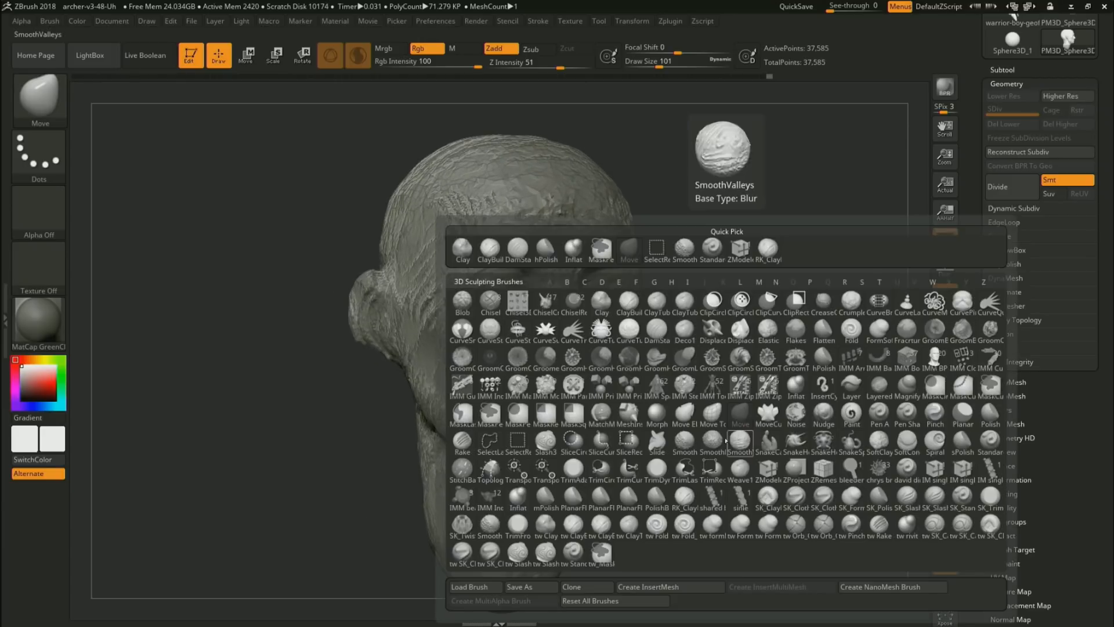
key("d")
key("s")
key("b")
key("s")
key("t")
key("s")
mouse_move(673, 446)
left_mouse_down()
mouse_move(662, 446)
mouse_move(760, 453)
left_mouse_up()
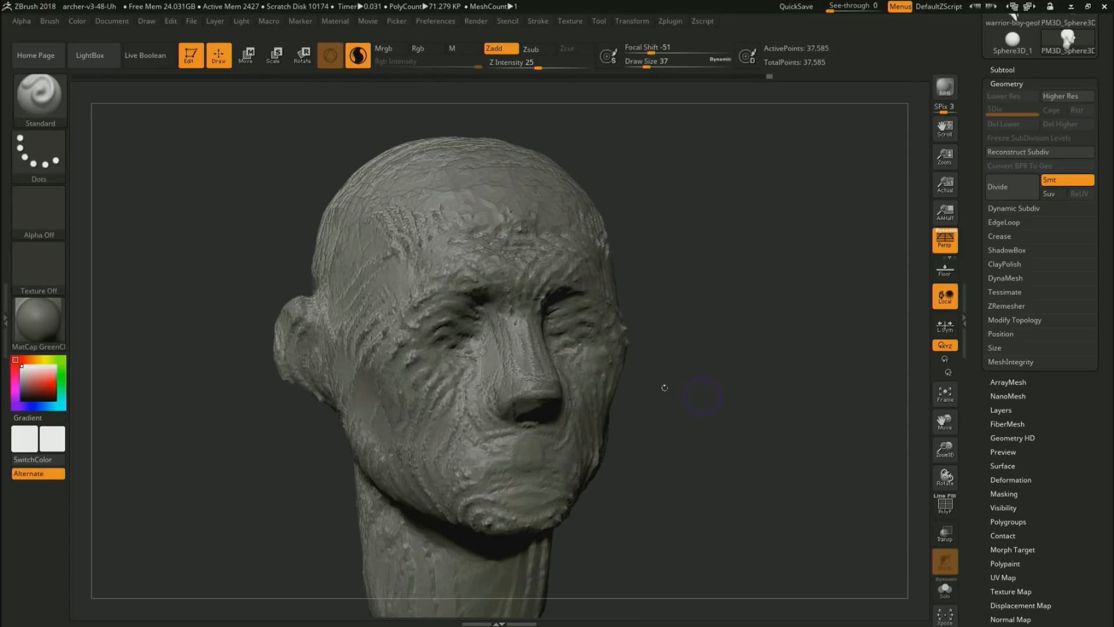
Adjust the underside of the nose slightly with the Move brush
key("b")
key("m")
key("v")
key("s")
left_click_drag(632, 416, 657, 417)
left_click_drag(508, 405, 510, 396)
Return to the Standard brush and set its draw size to 44
key("b")
key("s")
key("t")
key("s")
left_click_drag(650, 481, 630, 483)
left_click_drag(709, 485, 667, 481)
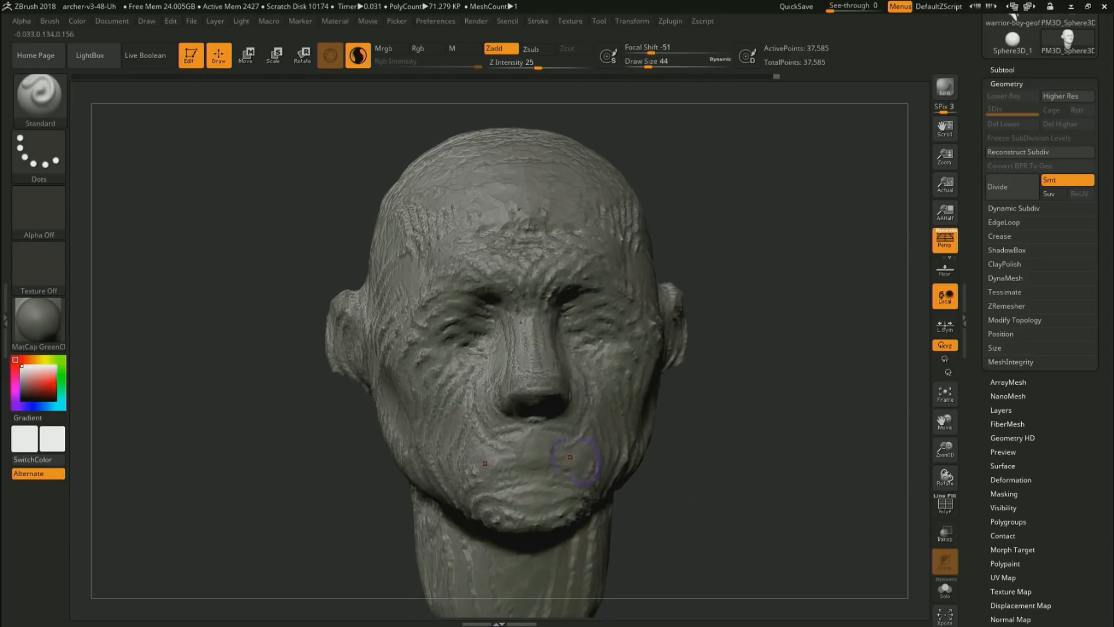
Try carving the line of the mouth with the Standard brush, and undo the strokes
mouse_move(532, 445)
left_mouse_down("alt")
mouse_move(498, 446)
mouse_move(531, 454)
mouse_move(519, 446)
mouse_move(473, 463)
left_mouse_up("alt")
key("s")
mouse_move(508, 451)
left_mouse_down("alt")
mouse_move(477, 459)
mouse_move(544, 447)
mouse_move(524, 449)
left_mouse_up("alt")
left_click_drag(698, 469, 627, 376, "alt")
left_click_drag(626, 383, 685, 468)
key("ctrl+z")
key("ctrl+z")
key("ctrl+z")
key("ctrl+z")
key("ctrl+z")
key("ctrl+z")
key("ctrl+z")
Carve the mouth opening and form the lips with the Standard brush
mouse_move(552, 460)
left_mouse_down("alt")
mouse_move(528, 457)
mouse_move(550, 450)
mouse_move(500, 459)
mouse_move(537, 461)
mouse_move(503, 456)
mouse_move(512, 459)
left_mouse_up("alt")
left_click_drag(632, 458, 569, 340, "alt")
mouse_move(737, 444)
left_mouse_down()
mouse_move(674, 445)
mouse_move(798, 506)
mouse_move(769, 493)
mouse_move(732, 510)
left_mouse_up()
left_click_drag(733, 510, 795, 464)
left_click_drag(477, 428, 471, 433, "alt")
mouse_move(592, 452)
left_mouse_down()
mouse_move(659, 455)
mouse_move(511, 462)
mouse_move(467, 449)
mouse_move(492, 463)
mouse_move(464, 467)
mouse_move(630, 451)
left_mouse_up()
Shape the wing of the nose with RK_ClayBuildup at draw size 35 and the Standard brush at draw size 22
key("1")
key("s")
key("s")
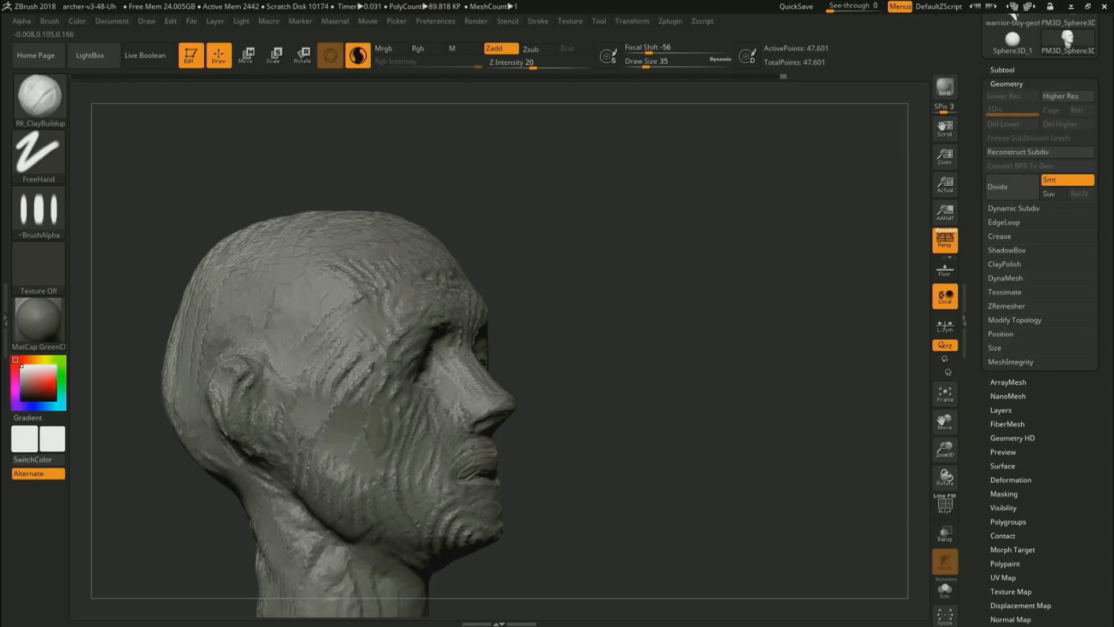
mouse_move(461, 423)
left_mouse_down()
mouse_move(445, 429)
mouse_move(495, 419)
left_mouse_up()
key("b")
key("s")
key("t")
key("s")
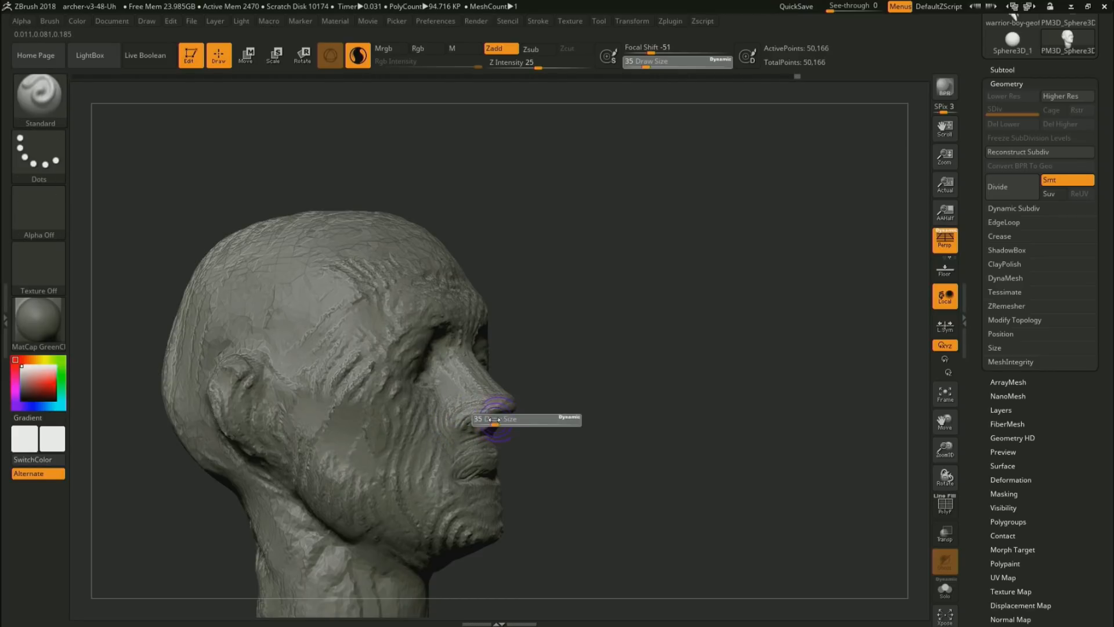
left_click_drag(628, 431, 604, 436)
key("s")
left_click_drag(604, 436, 600, 436)
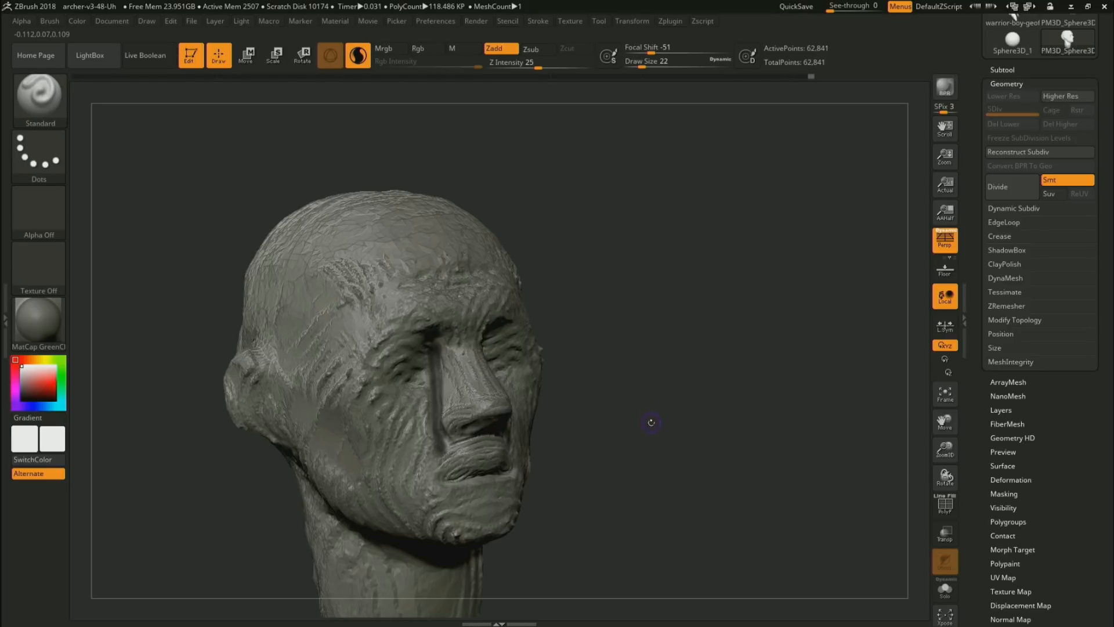
Carve the transition between nose and cheek with the RK_ClayBuildup brush at draw size 49
key("ctrl")
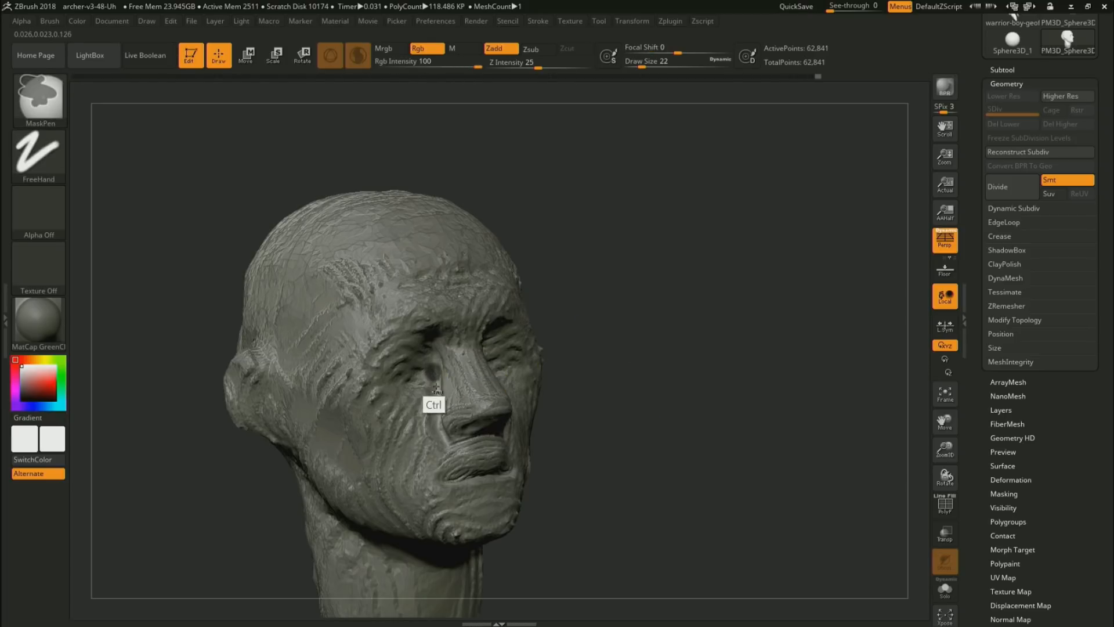
key("ctrl")
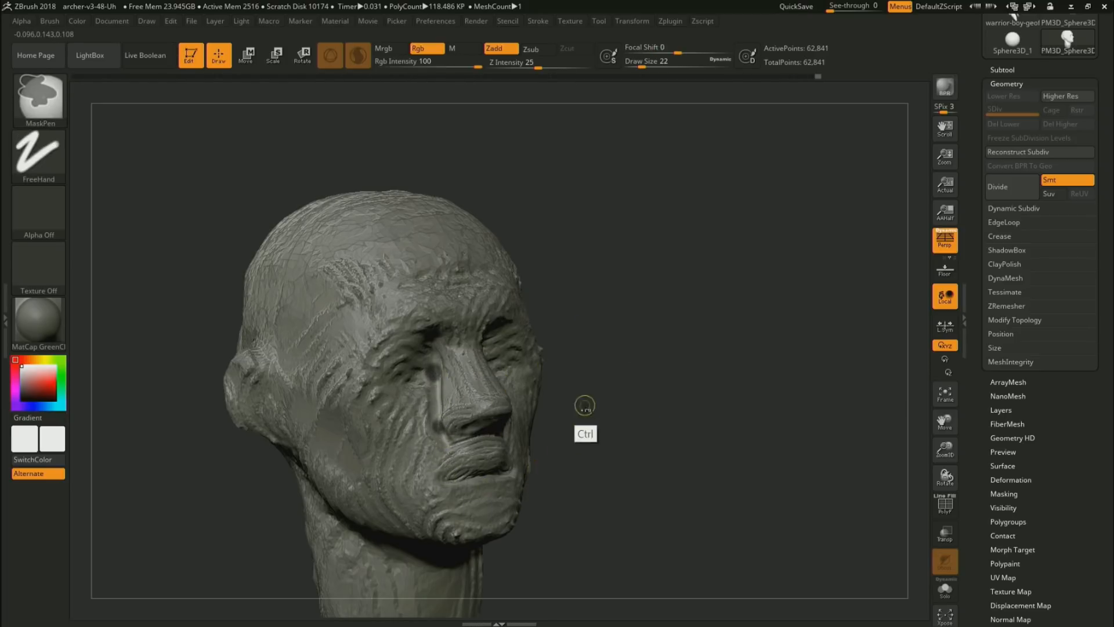
left_click_drag(601, 429, 587, 412)
key("1")
key("s")
left_click_drag(440, 423, 446, 424)
mouse_move(599, 411)
left_mouse_down("alt")
mouse_move(567, 350)
mouse_move(583, 418)
mouse_move(644, 410)
left_mouse_up("alt")
mouse_move(438, 377)
left_mouse_down("alt")
mouse_move(446, 391)
mouse_move(446, 360)
mouse_move(433, 357)
left_mouse_up("alt")
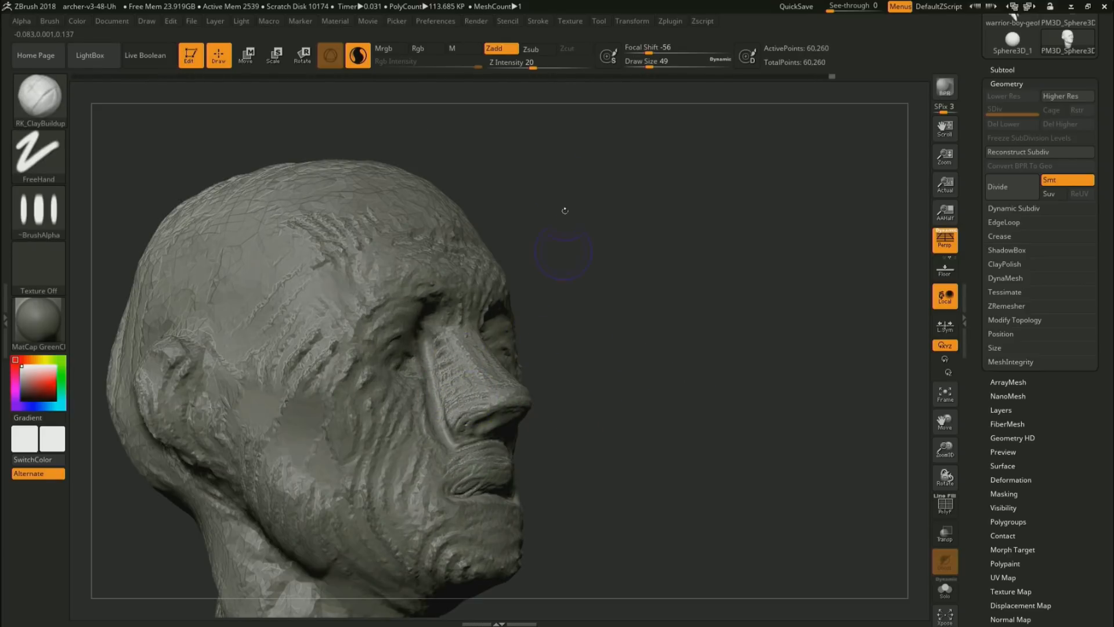
Set the Sculptris Pro subdivide size to 0.7 and carve along the side of the nose
left_click(537, 21)
left_click(569, 198)
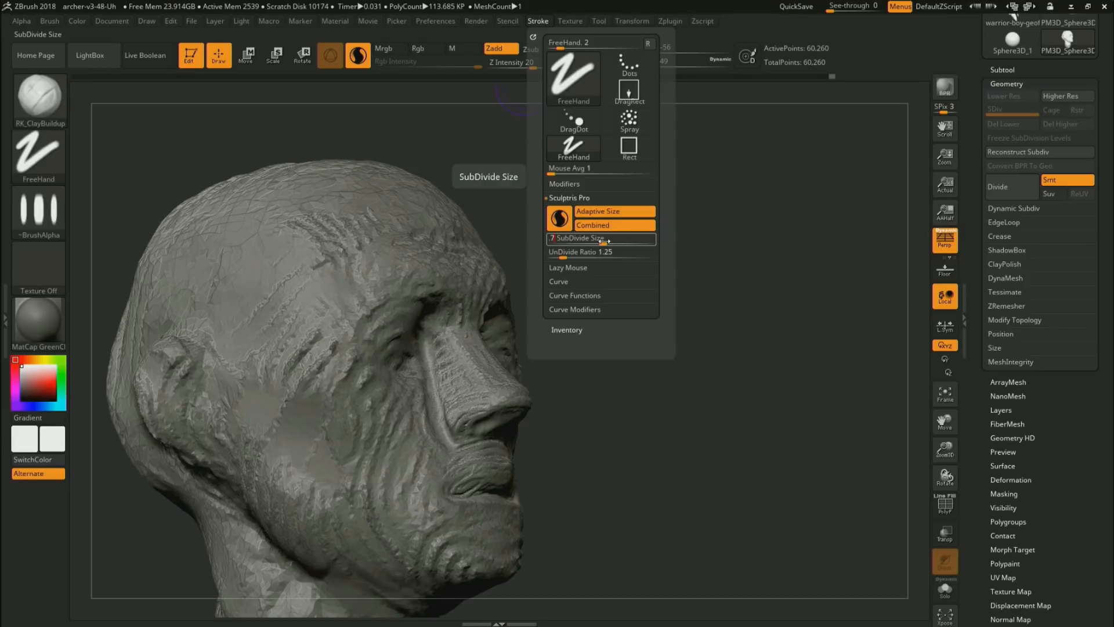
left_click_drag(653, 409, 609, 417)
mouse_move(462, 378)
left_mouse_down("alt")
mouse_move(439, 375)
mouse_move(449, 369)
left_mouse_up("alt")
left_click_drag(617, 336, 557, 343)
mouse_move(473, 406)
left_mouse_down("alt")
mouse_move(476, 377)
mouse_move(448, 356)
mouse_move(441, 328)
left_mouse_up("alt")
Set the Sculptris Pro subdivide size to 0.5 and rework the nose, brow and forehead surfaces
left_click(538, 21)
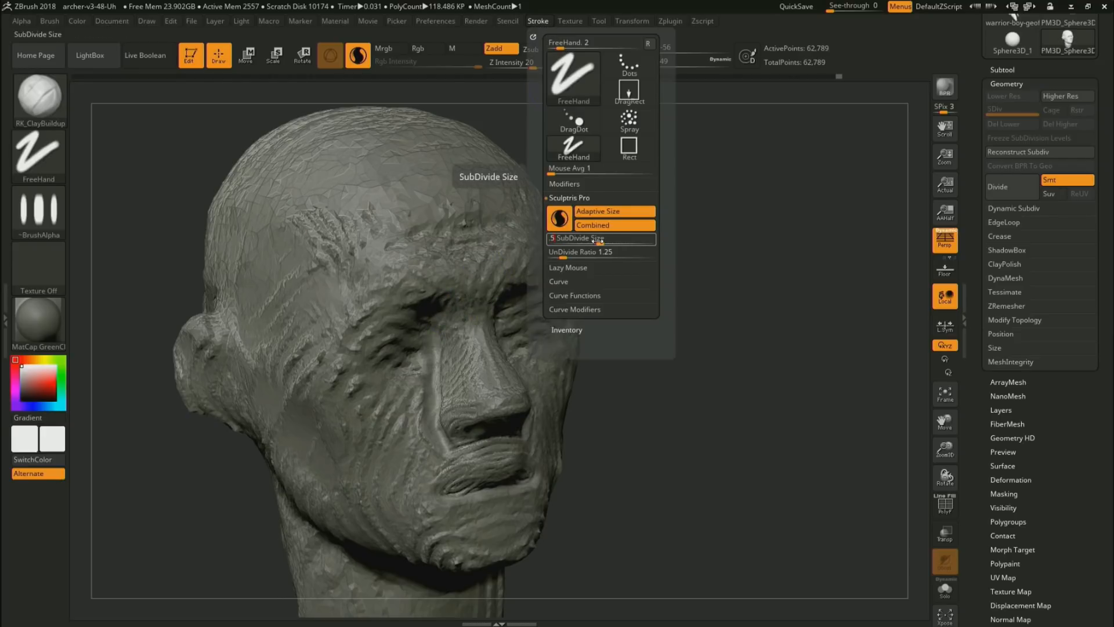
mouse_move(470, 402)
left_mouse_down("alt")
mouse_move(443, 323)
mouse_move(392, 293)
left_mouse_up("alt")
left_click_drag(633, 343, 572, 325)
mouse_move(531, 292)
left_mouse_down("alt")
mouse_move(520, 302)
mouse_move(472, 289)
mouse_move(469, 268)
mouse_move(468, 284)
mouse_move(428, 278)
mouse_move(412, 247)
mouse_move(422, 271)
mouse_move(363, 315)
mouse_move(397, 319)
mouse_move(383, 314)
mouse_move(355, 243)
mouse_move(307, 263)
mouse_move(375, 228)
mouse_move(376, 203)
mouse_move(406, 226)
mouse_move(418, 203)
mouse_move(458, 201)
mouse_move(385, 191)
left_mouse_up("alt")
left_click_drag(746, 290, 532, 308)
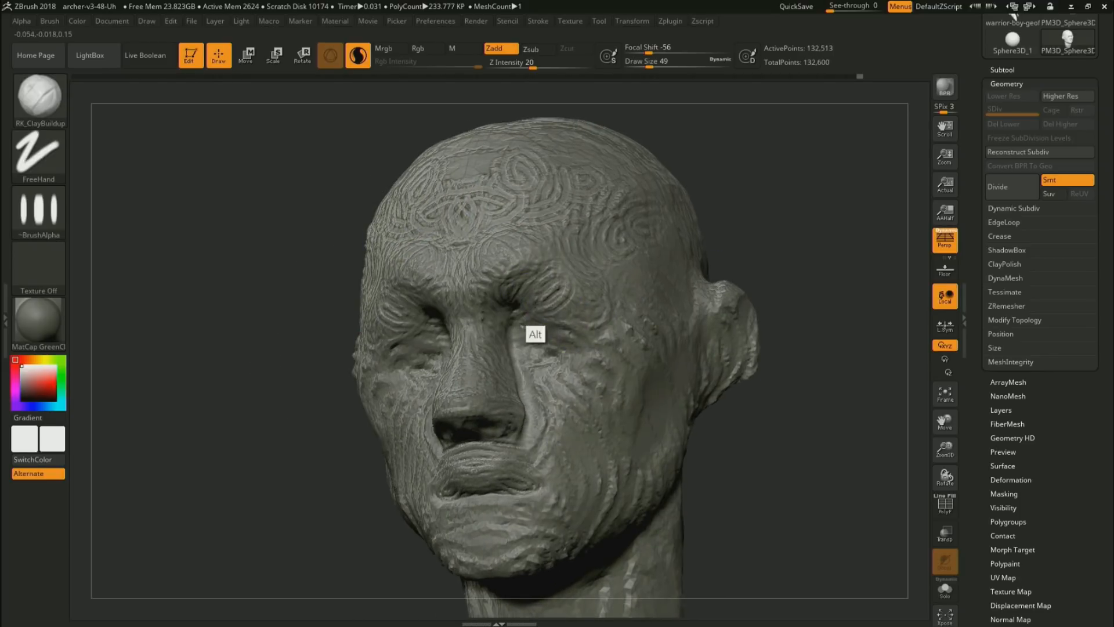
Carve the eye sockets and fill in the eye masses, raising the RK_ClayBuildup draw size to 71
left_click_drag(820, 321, 864, 318)
mouse_move(527, 316)
left_mouse_down("alt")
mouse_move(518, 274)
mouse_move(535, 329)
left_mouse_up("alt")
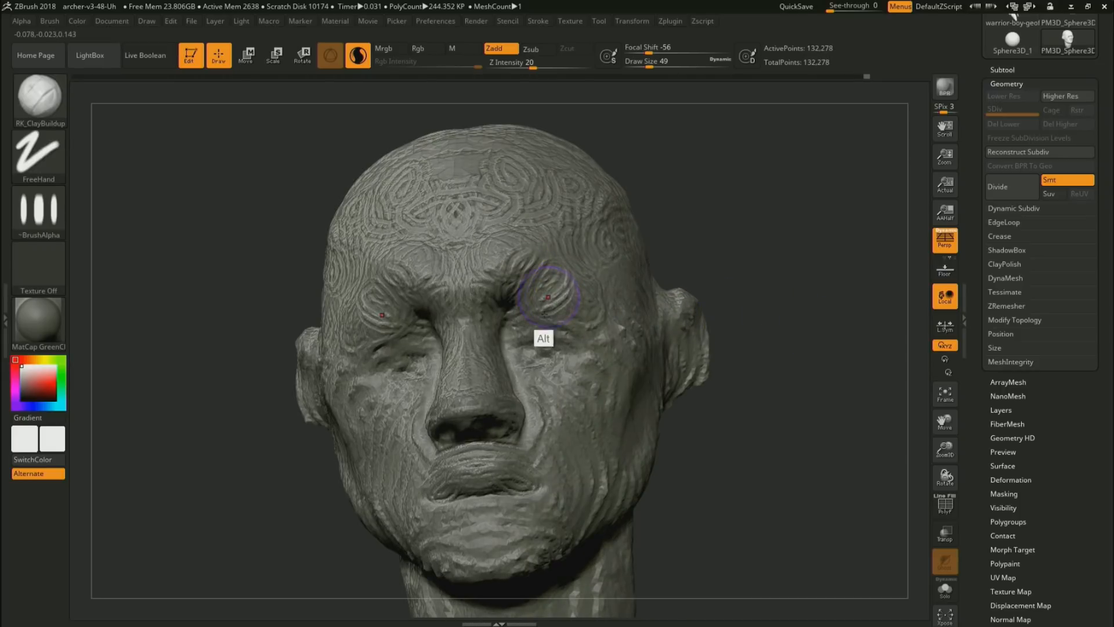
mouse_move(427, 322)
left_mouse_down()
mouse_move(401, 330)
mouse_move(419, 355)
left_mouse_up()
mouse_move(543, 328)
left_mouse_down()
mouse_move(554, 299)
mouse_move(580, 325)
mouse_move(586, 307)
mouse_move(571, 307)
mouse_move(588, 284)
mouse_move(597, 299)
left_mouse_up()
mouse_move(796, 305)
left_mouse_down("ctrl")
mouse_move(774, 325)
mouse_move(730, 304)
left_mouse_up("ctrl")
key("s")
mouse_move(562, 307)
left_mouse_down("ctrl")
mouse_move(612, 297)
mouse_move(577, 374)
mouse_move(468, 352)
left_mouse_up("ctrl")
mouse_move(820, 293)
left_mouse_down("ctrl")
mouse_move(759, 348)
mouse_move(695, 349)
left_mouse_up("ctrl")
key("s")
mouse_move(613, 359)
left_mouse_down()
mouse_move(607, 382)
mouse_move(612, 321)
mouse_move(556, 336)
mouse_move(540, 328)
left_mouse_up()
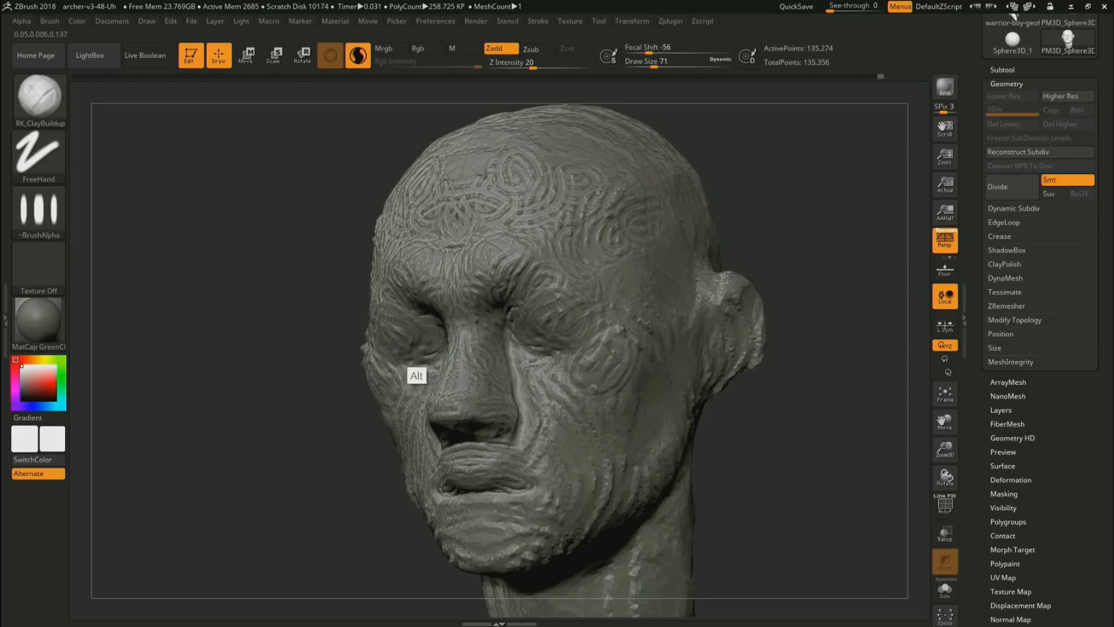
Build up the upper eyelids, brow ridge and cheekbones with the RK_ClayBuildup brush
left_click_drag(806, 371, 804, 278)
mouse_move(522, 314)
left_mouse_down()
mouse_move(550, 319)
mouse_move(540, 285)
mouse_move(537, 304)
mouse_move(563, 257)
mouse_move(531, 283)
mouse_move(586, 269)
mouse_move(545, 293)
left_mouse_up()
left_click_drag(690, 244, 721, 273)
mouse_move(549, 279)
left_mouse_down()
mouse_move(522, 286)
mouse_move(554, 297)
mouse_move(554, 320)
mouse_move(601, 293)
left_mouse_up()
left_click_drag(361, 372, 394, 375)
left_click_drag(708, 232, 644, 313)
left_click_drag(792, 369, 661, 389)
Refine the cheeks and the area around the mouth with the RK_ClayBuildup brush
left_click_drag(459, 444, 483, 443)
mouse_move(598, 326)
left_mouse_down("alt")
mouse_move(572, 338)
mouse_move(577, 312)
mouse_move(537, 304)
mouse_move(543, 355)
left_mouse_up("alt")
left_click_drag(359, 499, 458, 502)
key("s")
mouse_move(571, 346)
left_mouse_down()
mouse_move(526, 351)
mouse_move(537, 331)
mouse_move(524, 349)
mouse_move(562, 379)
left_mouse_up()
mouse_move(529, 337)
left_mouse_down()
mouse_move(527, 409)
mouse_move(499, 407)
mouse_move(512, 384)
left_mouse_up()
left_click_drag(400, 437, 472, 398)
Hollow out the nostrils with RK_ClayBuildup at draw size 23, refining them with the Standard brush
key("s")
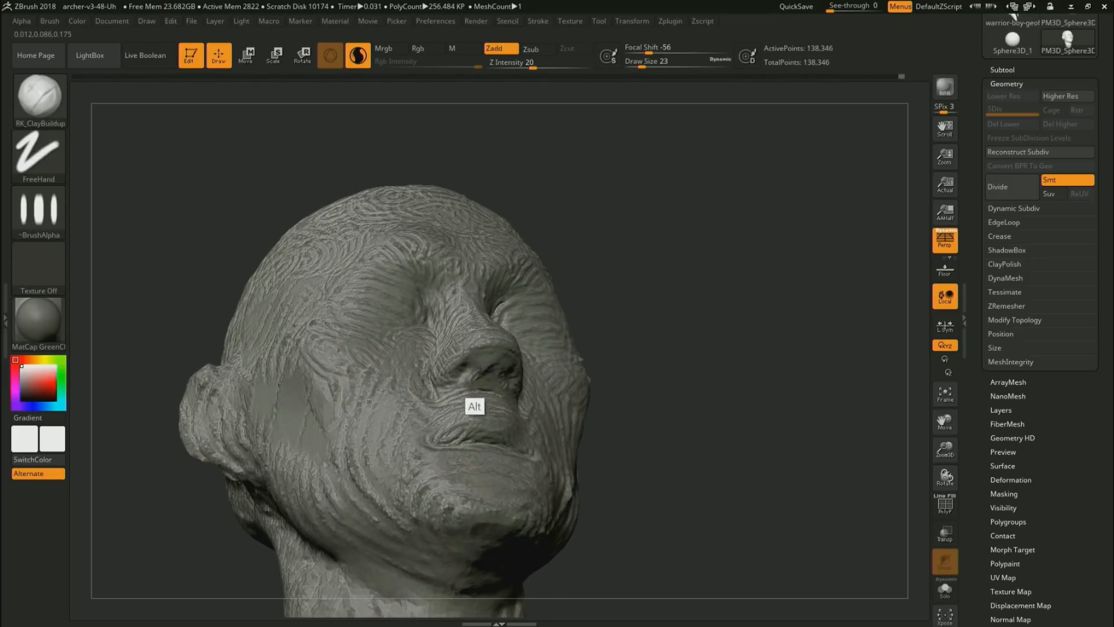
mouse_move(471, 376)
left_mouse_down("alt")
mouse_move(458, 383)
mouse_move(468, 376)
mouse_move(464, 395)
mouse_move(472, 382)
left_mouse_up("alt")
key("b")
key("s")
key("t")
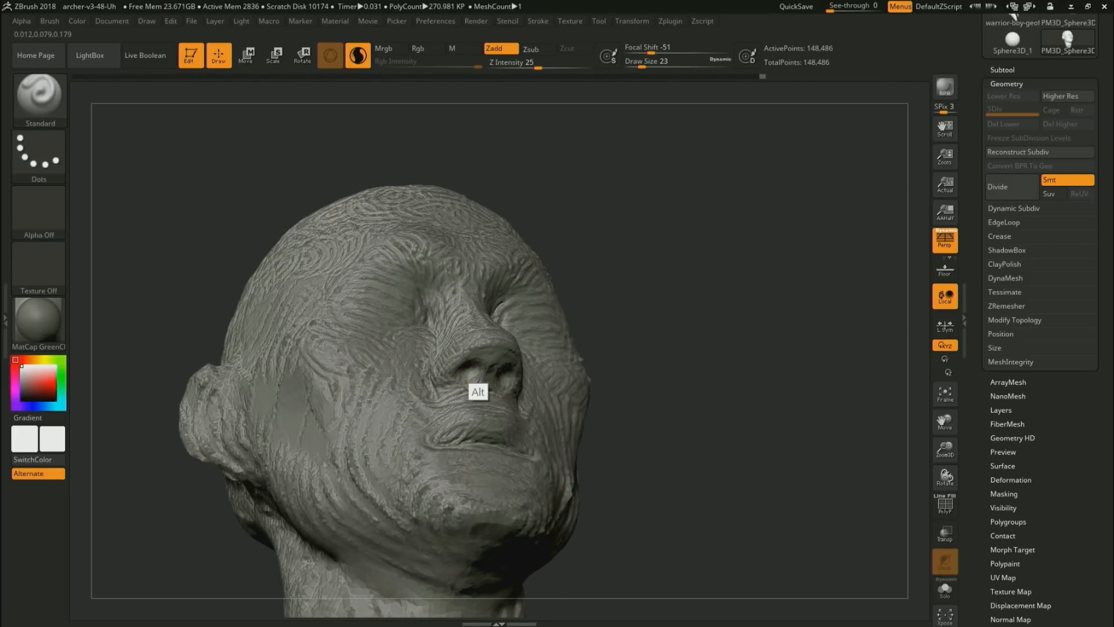
left_click_drag(737, 359, 635, 362)
left_click_drag(510, 382, 509, 378, "alt")
left_click_drag(765, 358, 774, 426)
left_click_drag(513, 387, 504, 387, "alt")
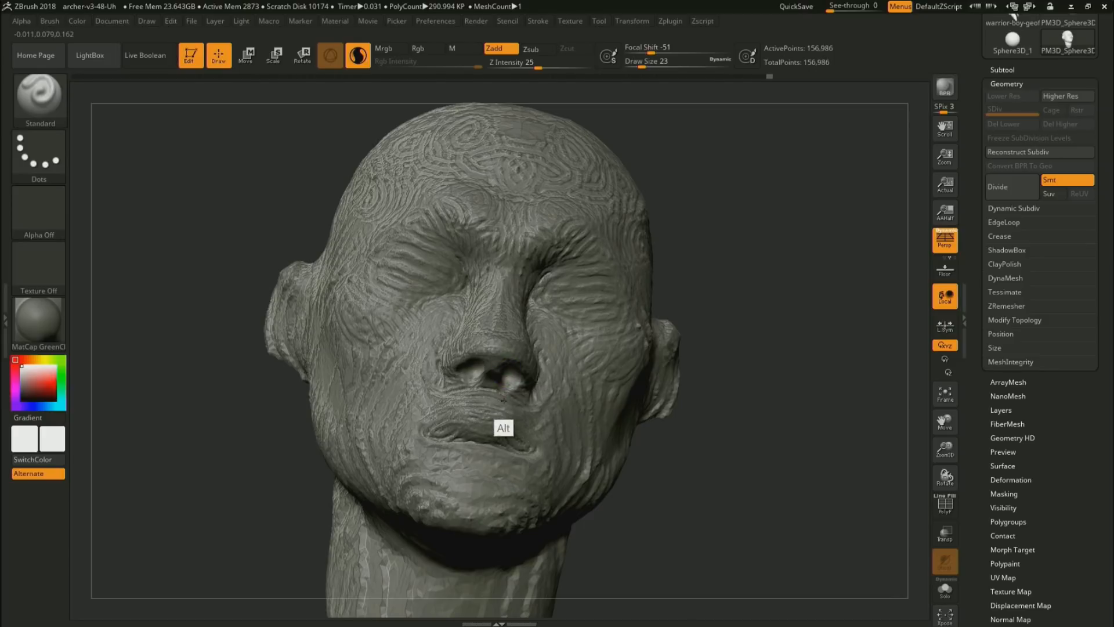
Carve the philtrum and the hollow under the lower lip, and build up the lower lip
mouse_move(705, 435)
left_mouse_down()
mouse_move(678, 391)
mouse_move(649, 371)
left_mouse_up()
left_click_drag(483, 397, 487, 416, "alt")
mouse_move(690, 368)
left_mouse_down()
mouse_move(758, 414)
mouse_move(745, 383)
left_mouse_up()
left_click_drag(433, 383, 431, 382, "alt")
left_click_drag(732, 404, 747, 441)
left_click_drag(457, 411, 502, 409, "alt")
left_click_drag(752, 414, 695, 413, "shift")
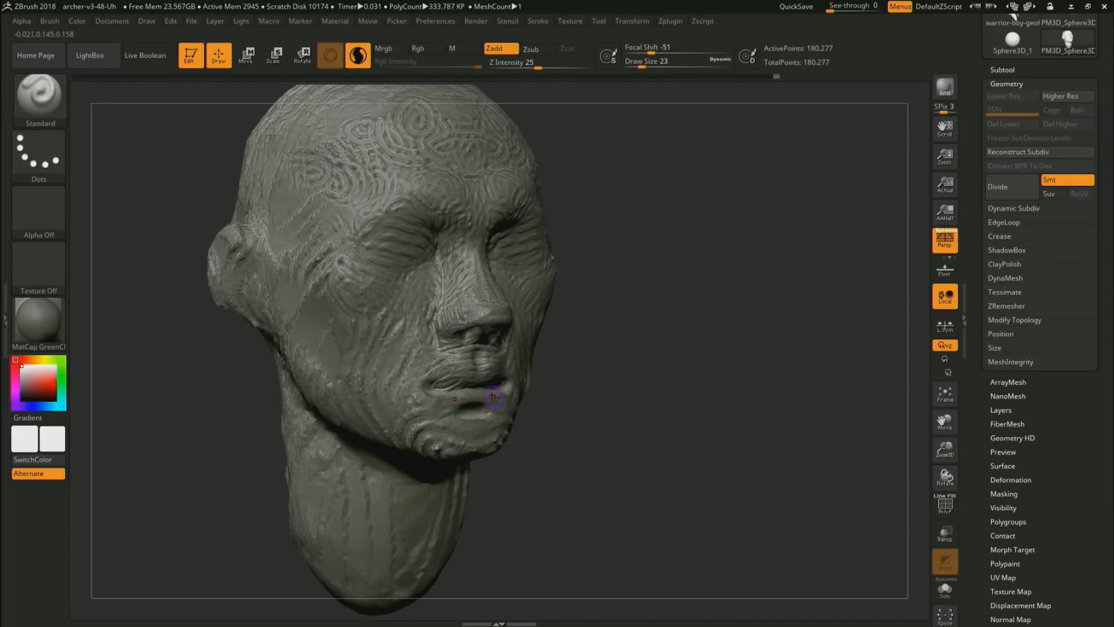
left_click_drag(467, 387, 480, 389)
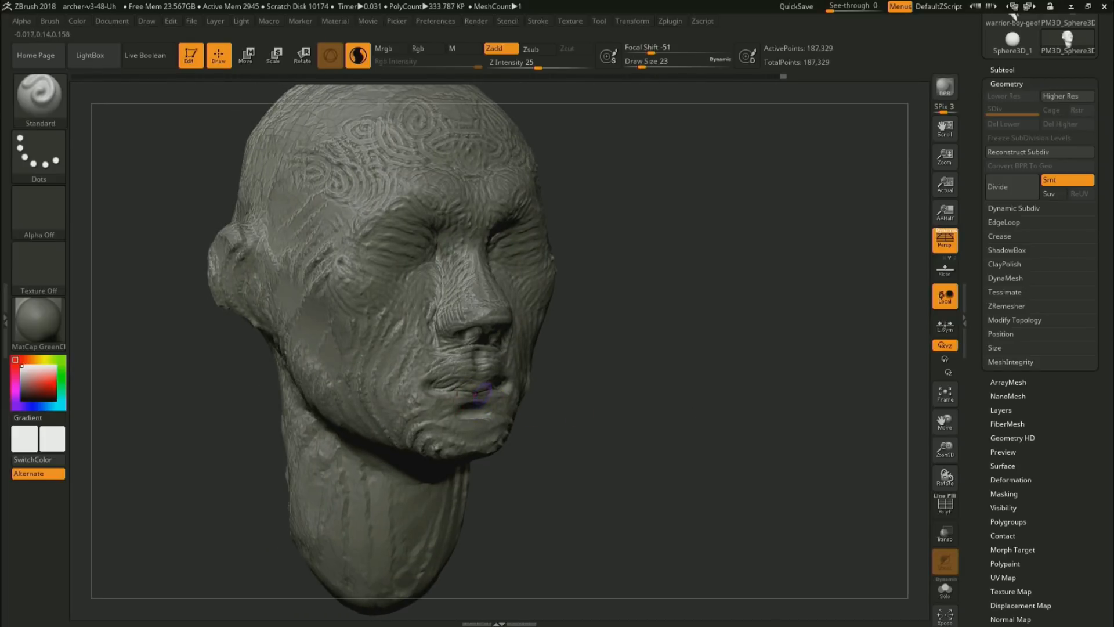
Cut a sharp line between the lips with the DamStandard brush at draw size 44
key("b")
key("d")
key("s")
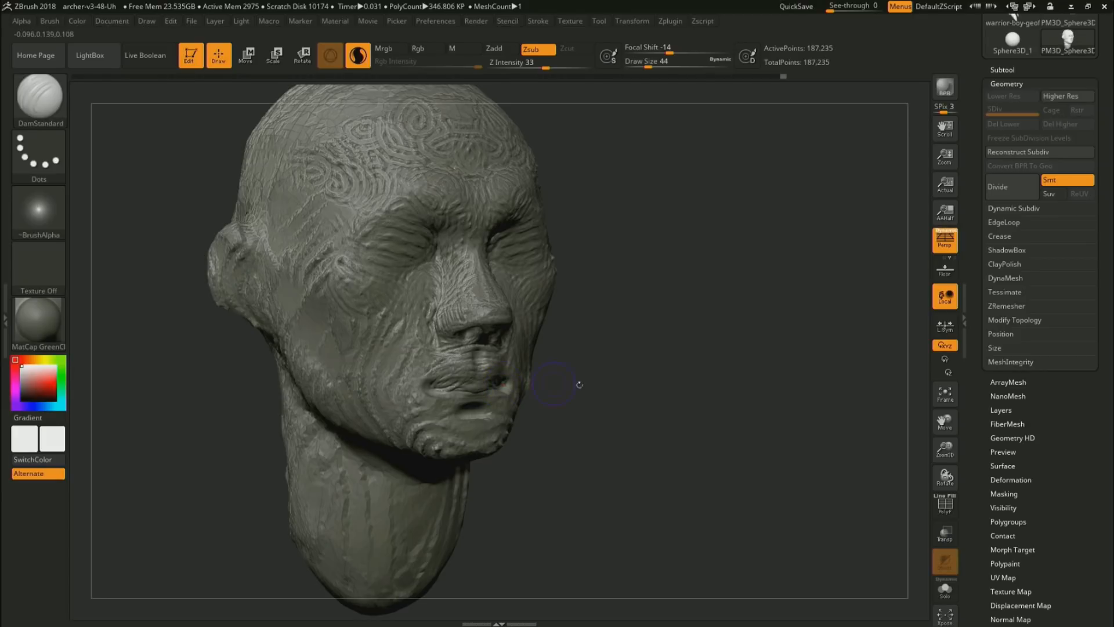
left_click_drag(577, 383, 532, 390)
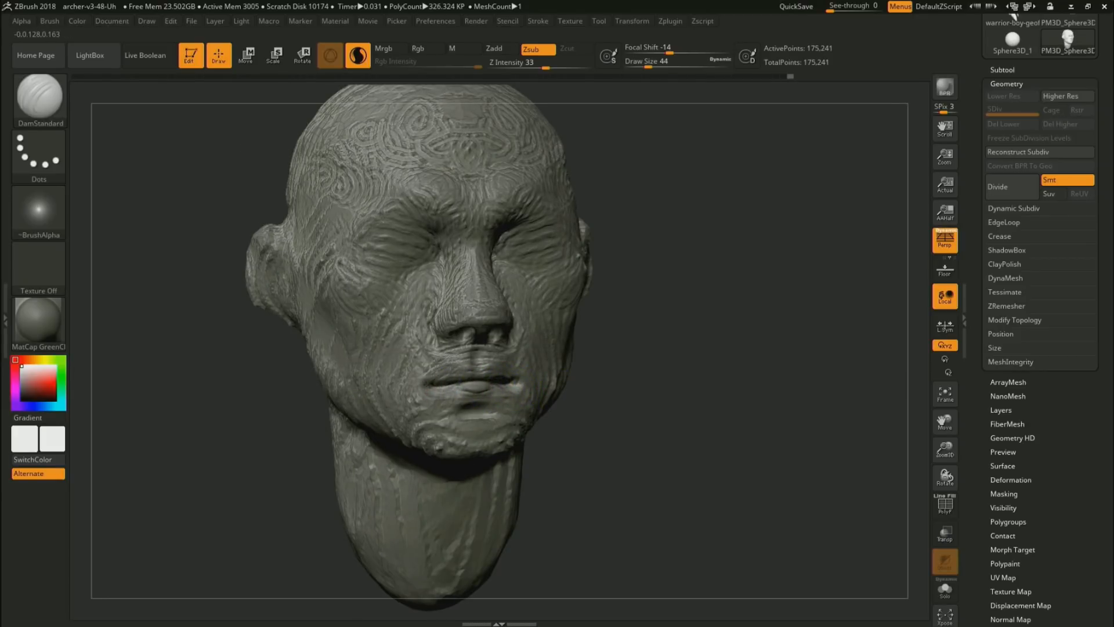
mouse_move(673, 389)
left_mouse_down("alt")
mouse_move(635, 332)
mouse_move(664, 393)
mouse_move(745, 411)
mouse_move(691, 373)
mouse_move(751, 388)
mouse_move(733, 412)
mouse_move(675, 369)
mouse_move(739, 413)
mouse_move(699, 409)
left_mouse_up("alt")
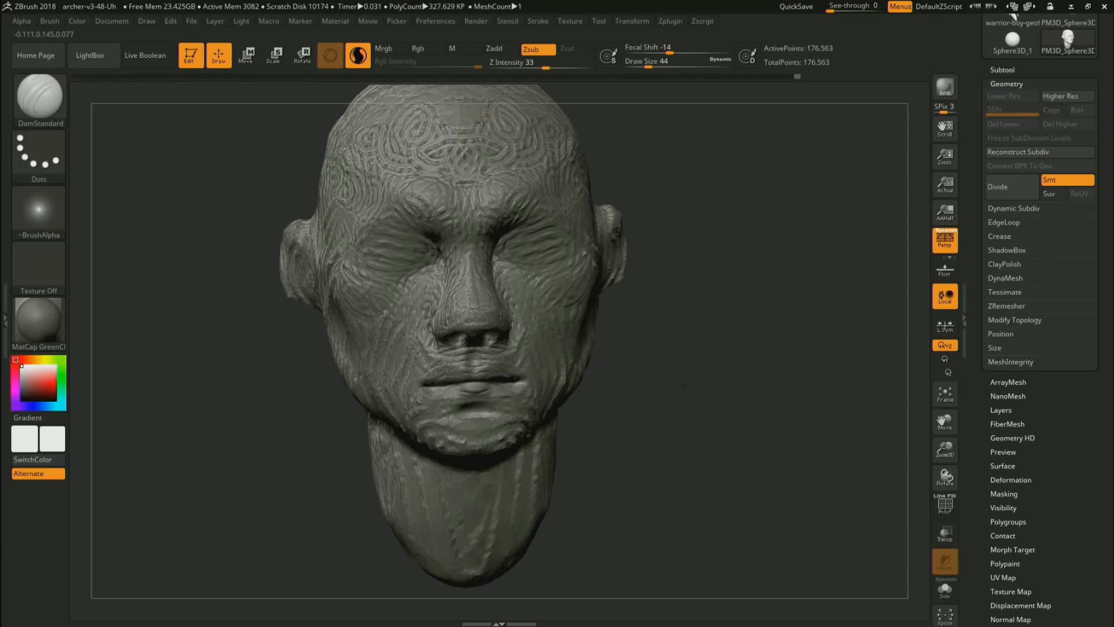
left_click_drag(683, 385, 675, 342)
left_click_drag(464, 316, 468, 344)
left_click_drag(696, 366, 575, 357)
left_click_drag(465, 465, 419, 461)
Switch to the Move brush at draw size 90 for profile adjustments
key("b")
key("m")
key("v")
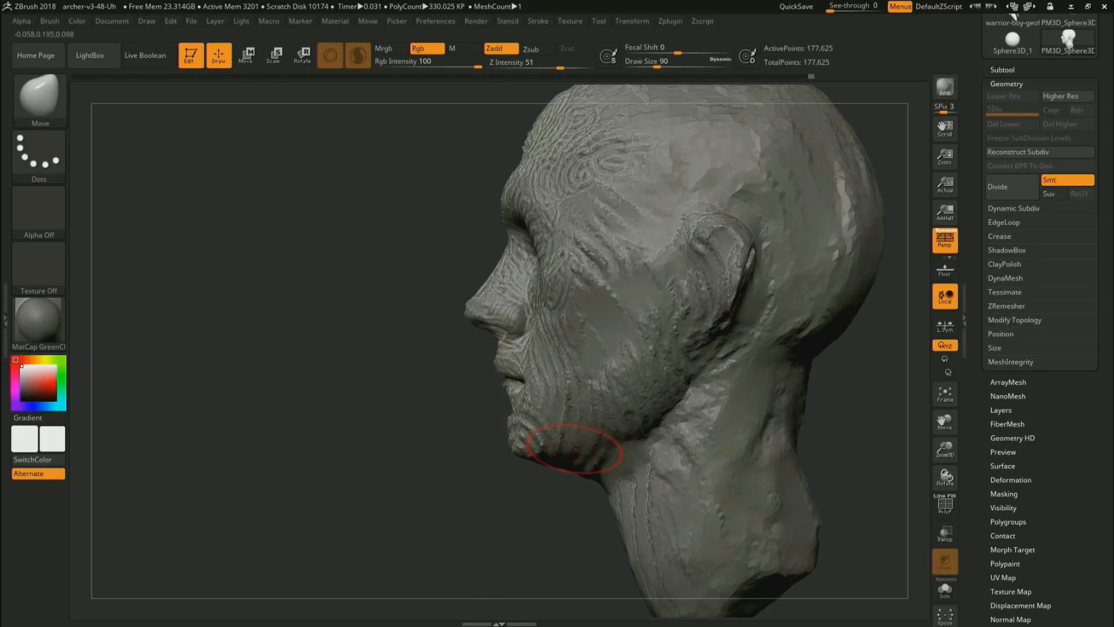
Sketch the brow-to-jaw and nose-to-chin plane lines over a screen capture of the profile, and close the sketch
key("super+w")
left_click(1008, 407)
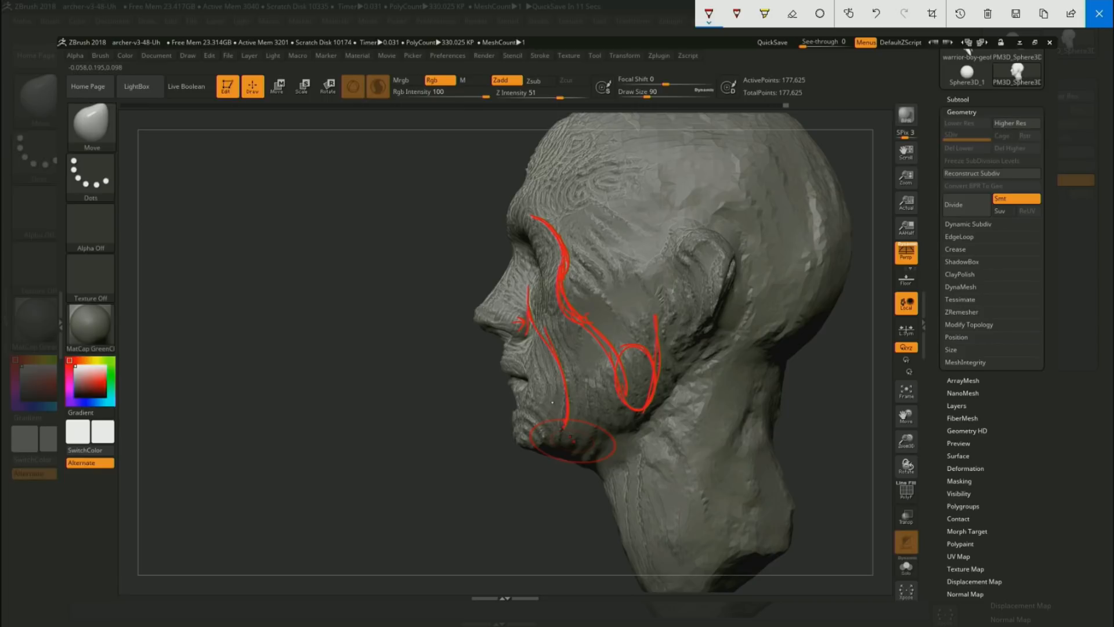
left_click(1099, 13)
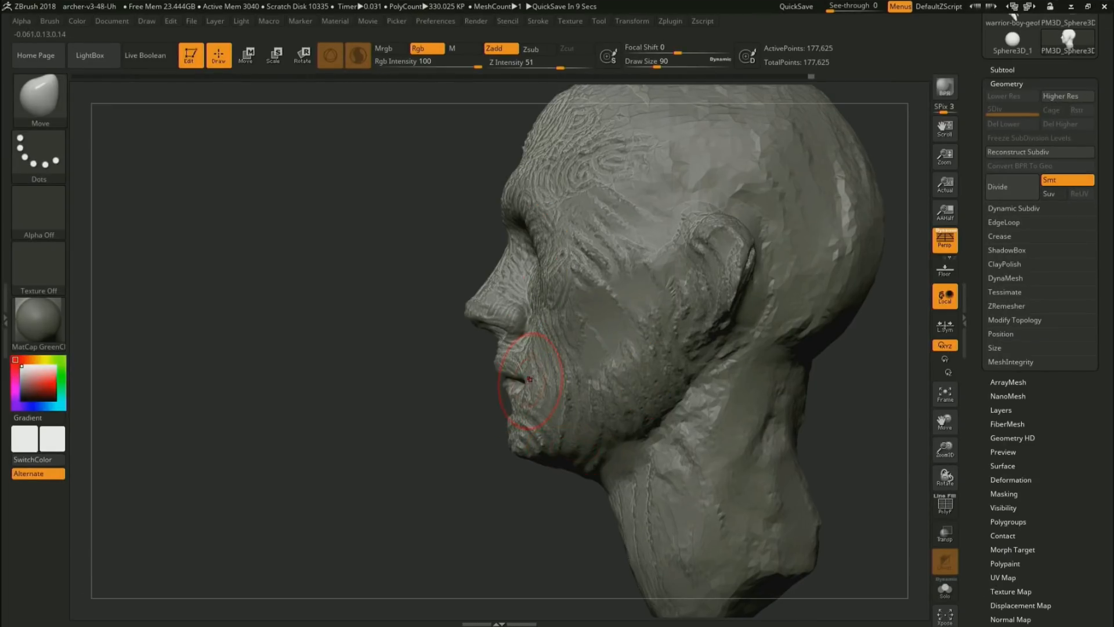
Push the mouth corner back in profile, adjust the Move brush's options, and undo the last pull
left_click_drag(527, 382, 534, 382)
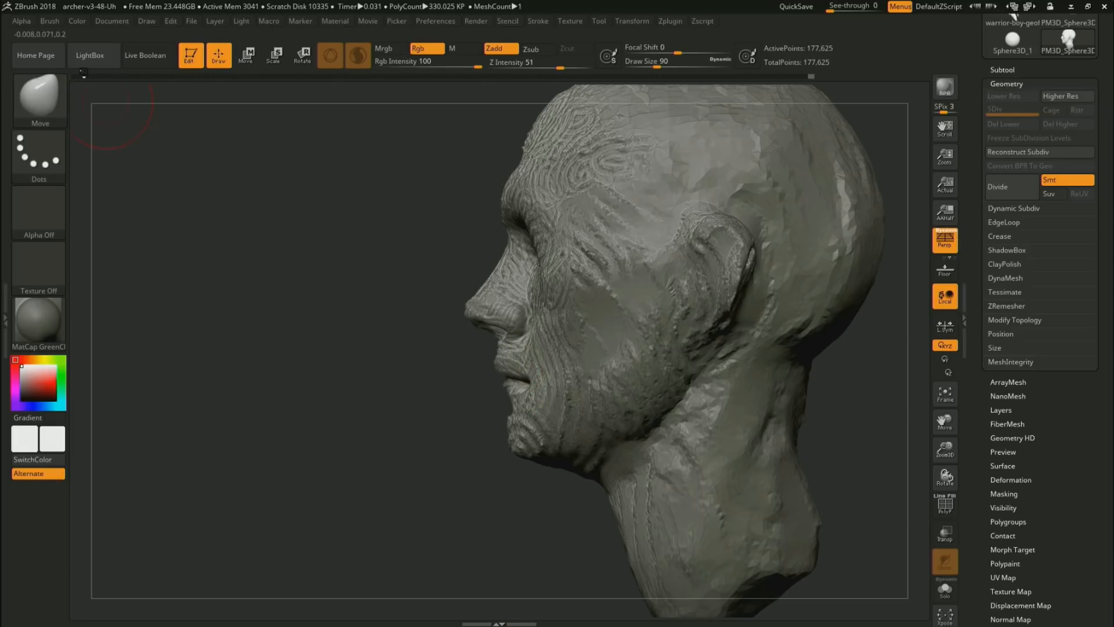
left_click(49, 21)
left_click(74, 330)
left_click(93, 356)
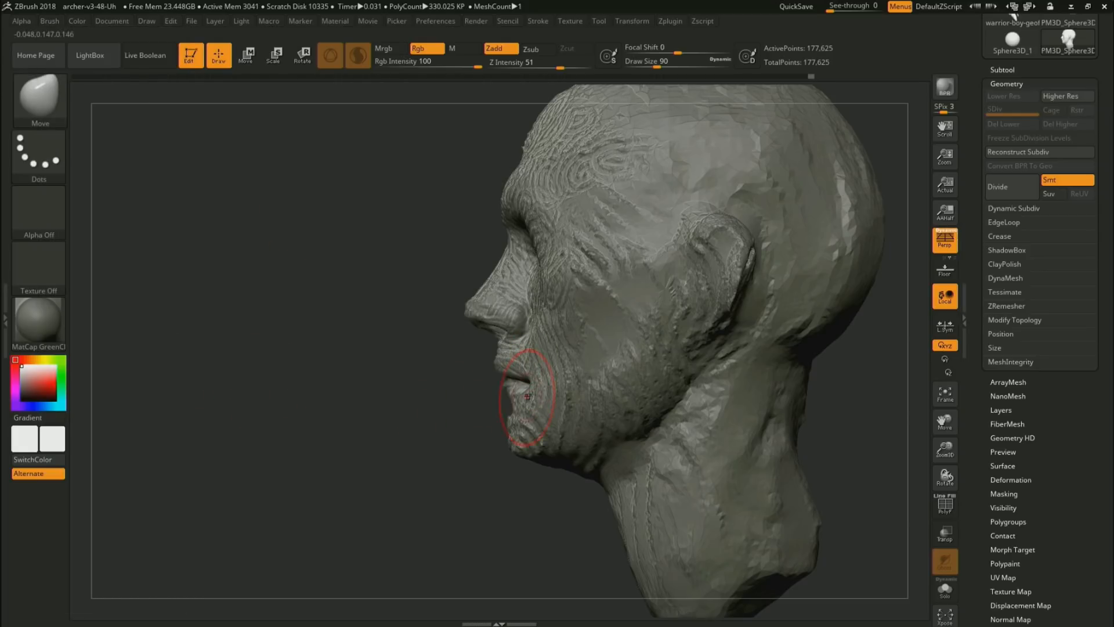
mouse_move(529, 388)
left_mouse_down()
mouse_move(404, 429)
mouse_move(476, 424)
mouse_move(529, 384)
left_mouse_up()
key("ctrl+z")
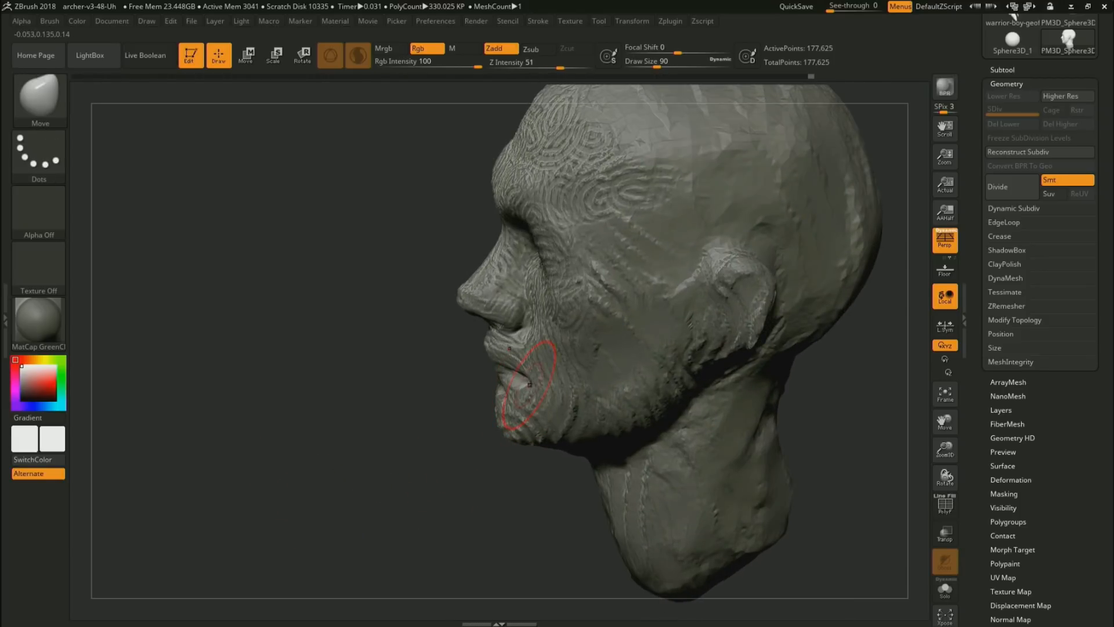
Reshape the lips and mouth corners with the Move brush from below and in profile
mouse_move(677, 379)
left_mouse_down()
mouse_move(672, 398)
mouse_move(538, 391)
left_mouse_up()
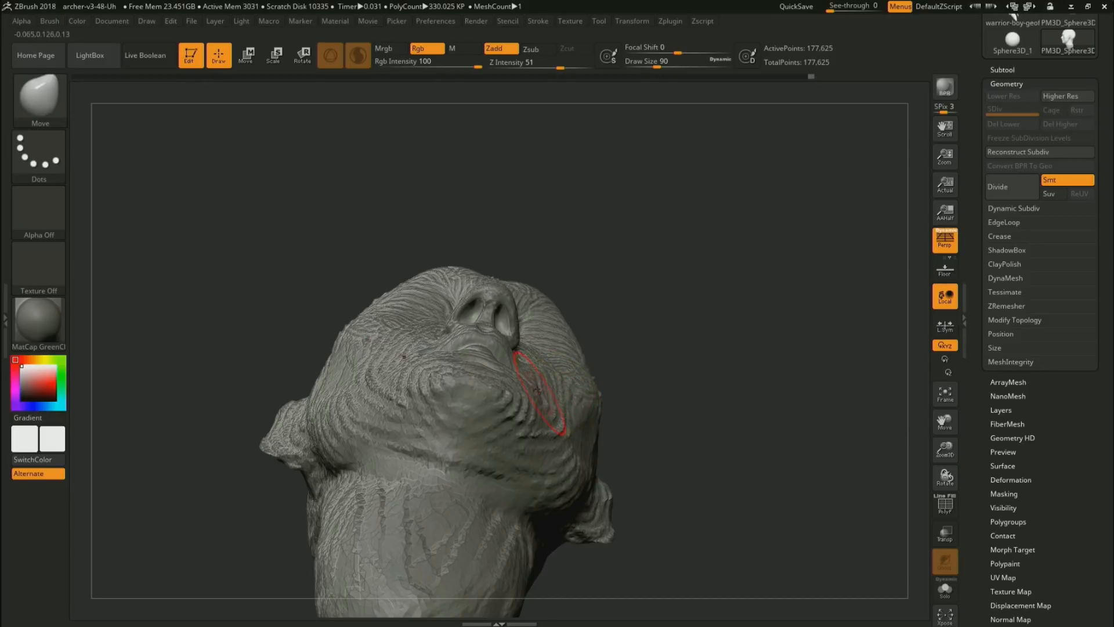
mouse_move(438, 347)
left_mouse_down()
mouse_move(442, 334)
mouse_move(424, 351)
mouse_move(443, 366)
mouse_move(459, 352)
mouse_move(451, 323)
left_mouse_up()
left_click_drag(754, 261, 630, 358)
left_click_drag(442, 353, 441, 348)
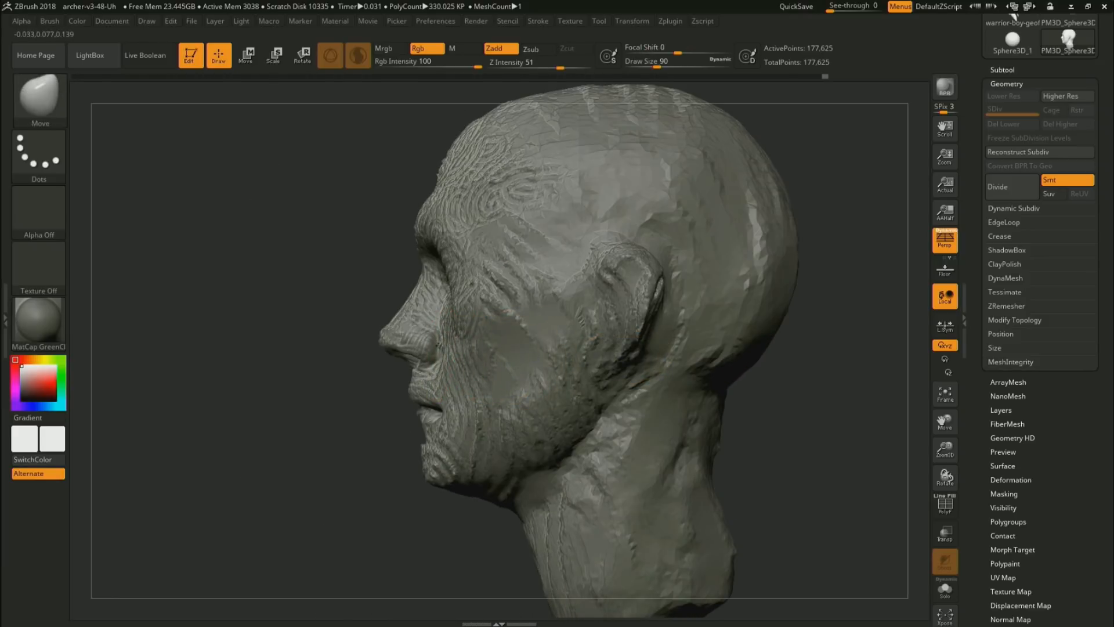
left_click_drag(450, 409, 452, 429)
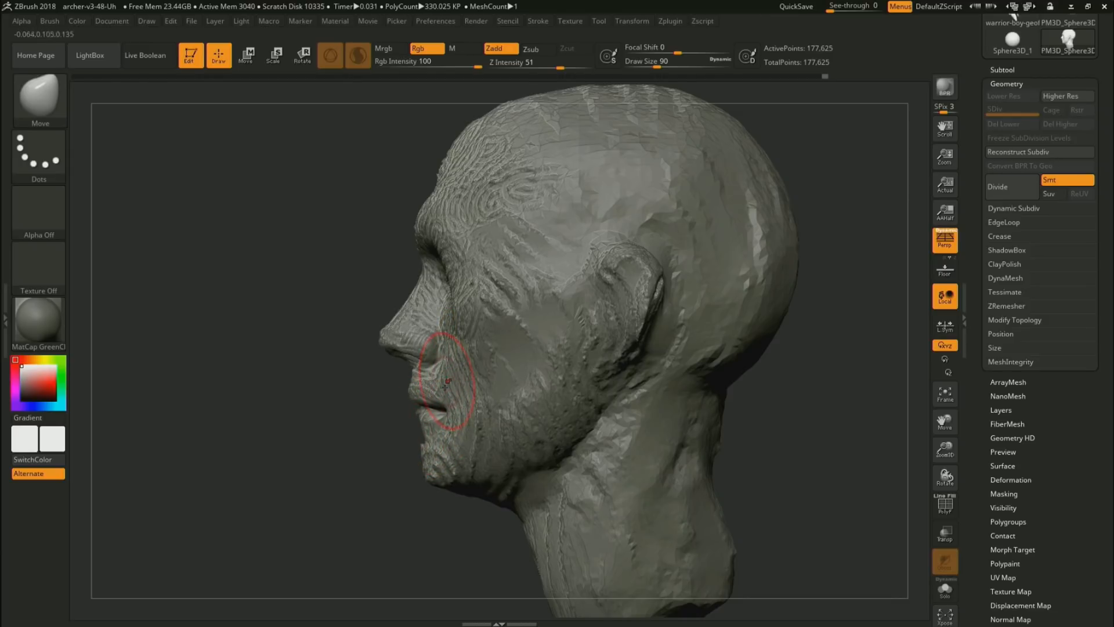
Carve the planes below the mouth corners with the RK_ClayBuildup brush at draw size 16
key("b")
key("c")
key("b")
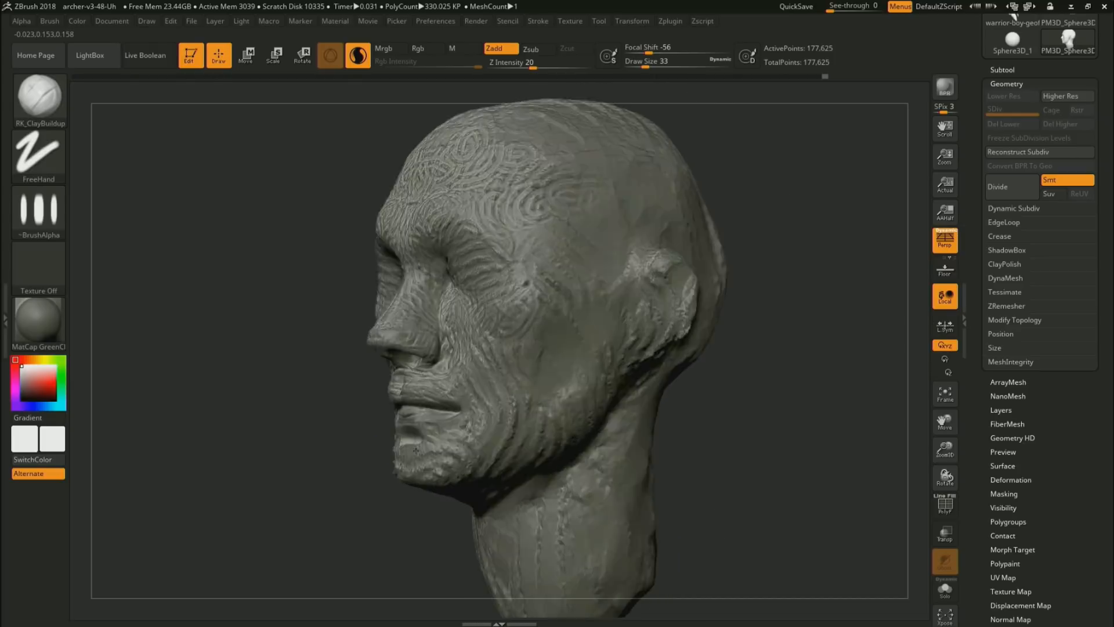
mouse_move(676, 453)
left_mouse_down()
mouse_move(748, 454)
mouse_move(691, 493)
left_mouse_up()
left_click_drag(753, 445, 789, 418, "alt")
key("s")
left_click_drag(492, 388, 493, 389)
left_click_drag(495, 374, 498, 385, "alt")
left_click_drag(690, 455, 769, 455)
left_click_drag(391, 384, 396, 398, "alt")
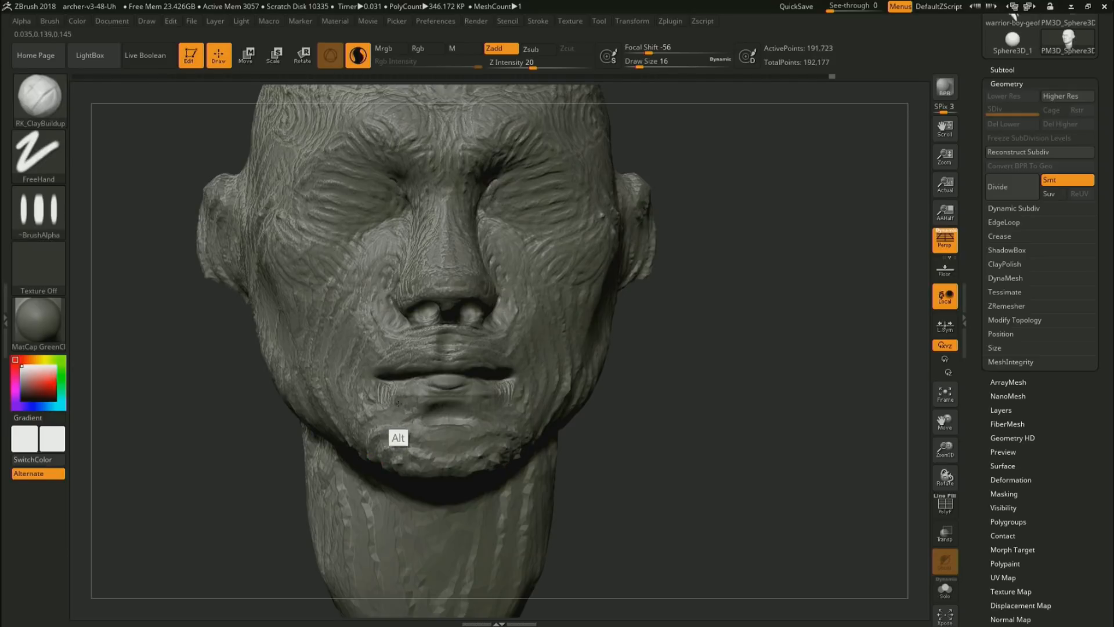
Set the Sculptris Pro subdivide size to 0.75
mouse_move(538, 21)
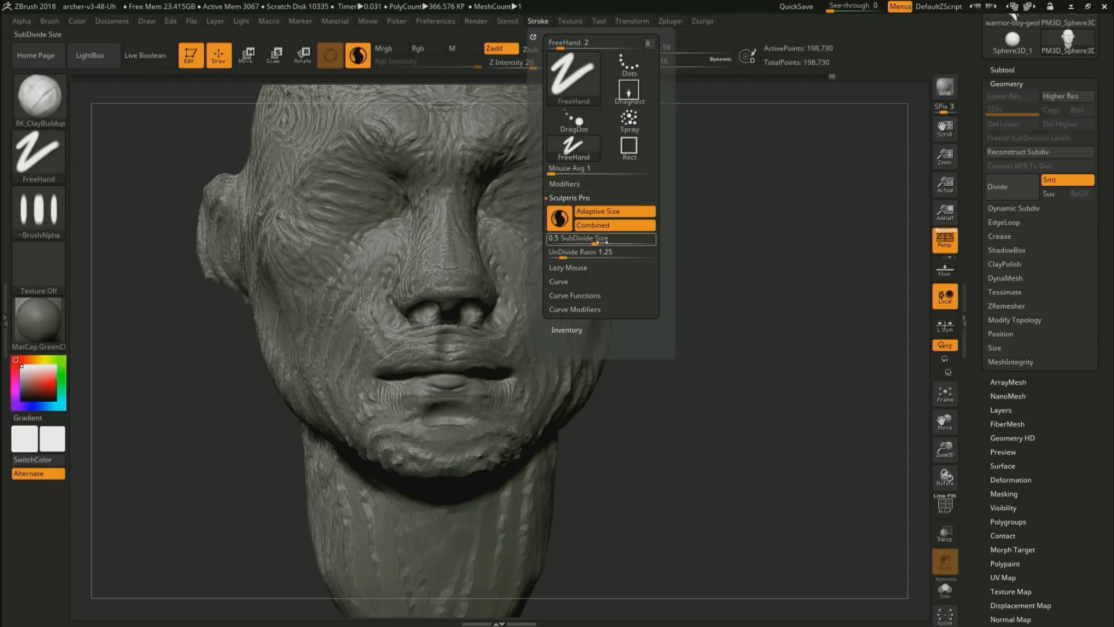
left_click(607, 246)
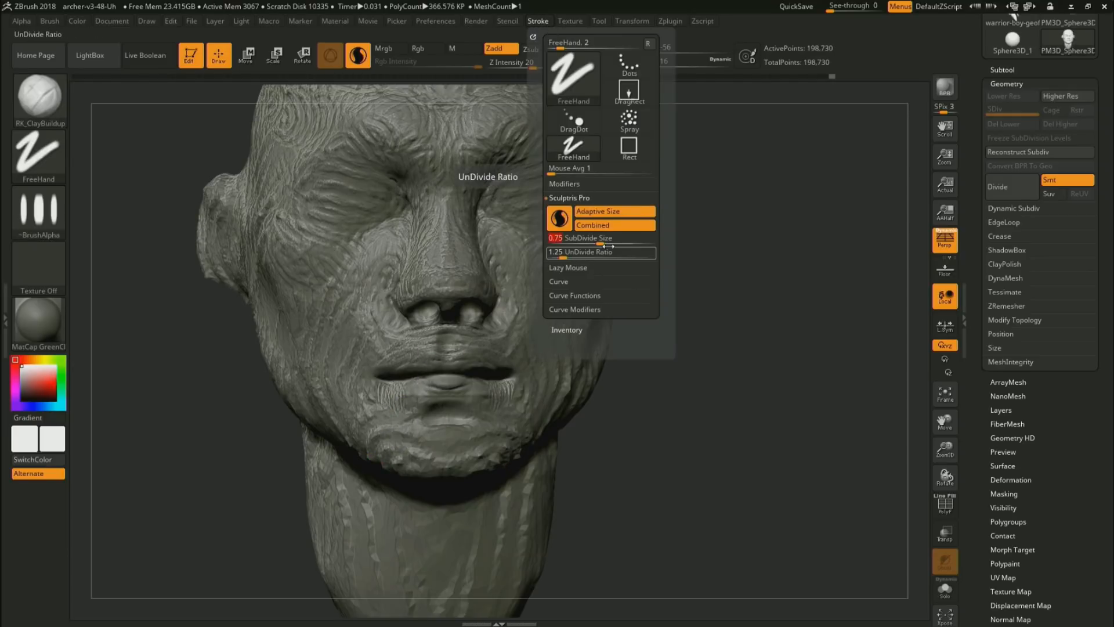
Carve below the mouth corner and along the lower lip with the RK_ClayBuildup brush at draw size 16, undoing the first attempt
left_click_drag(630, 426, 622, 411)
left_click_drag(391, 391, 386, 403, "alt")
key("ctrl+z")
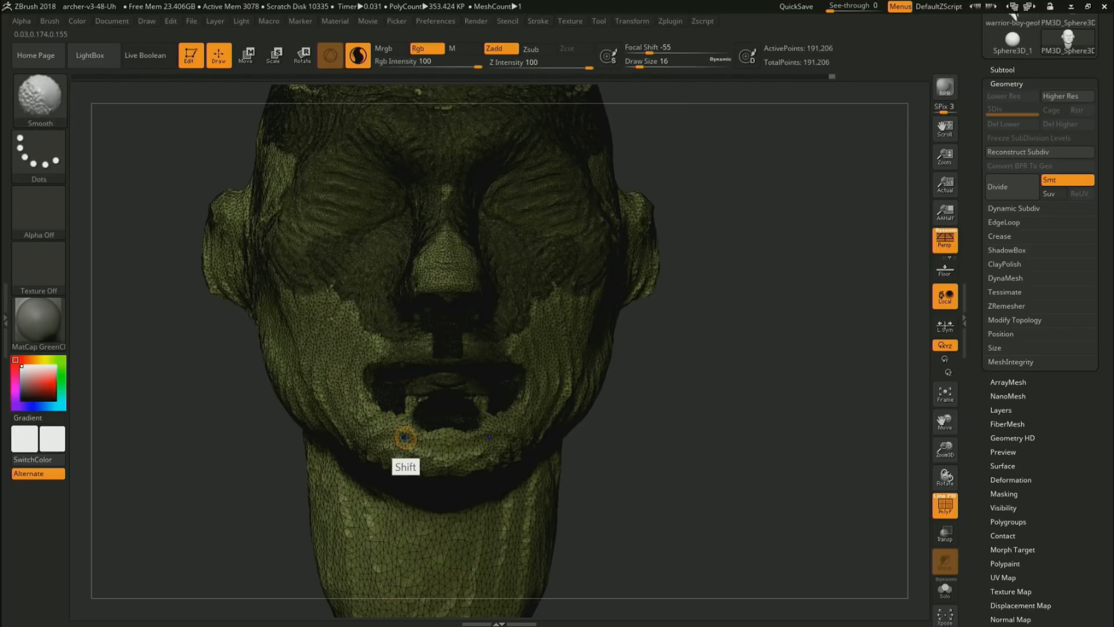
key("ctrl+z")
left_click_drag(398, 392, 406, 404, "alt")
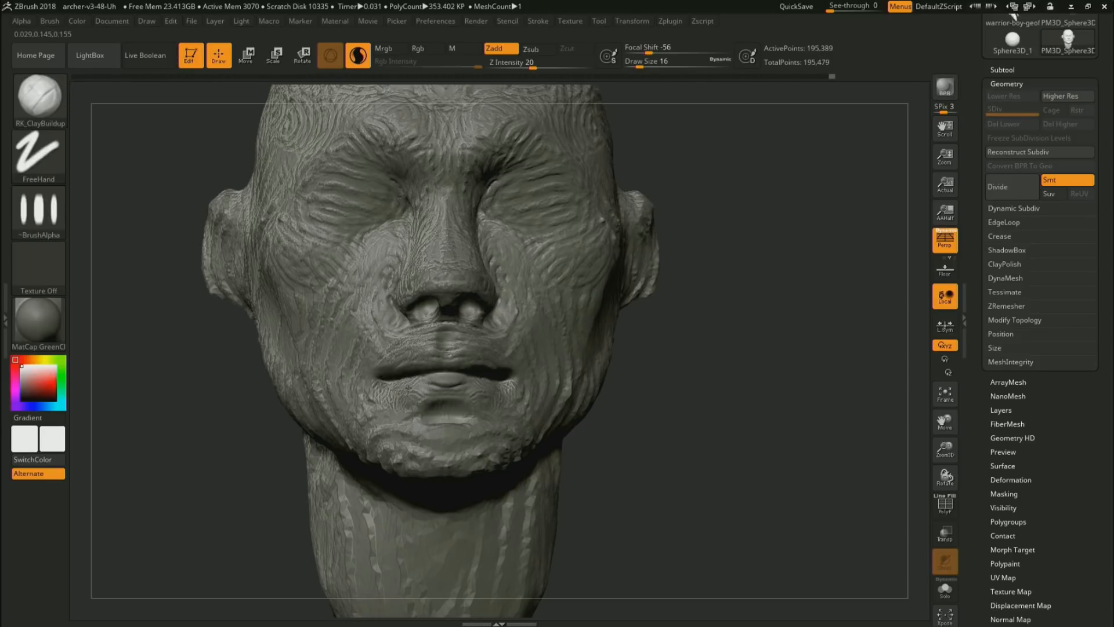
left_click_drag(430, 383, 443, 383, "alt")
left_click_drag(455, 379, 445, 389, "alt")
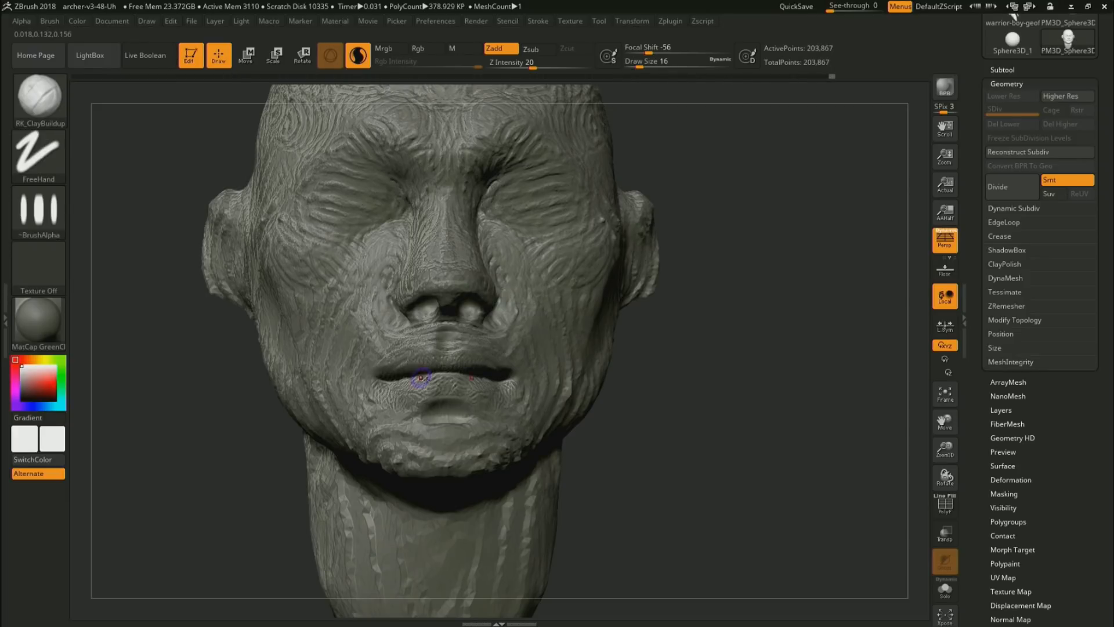
Carve the planes under the lower lip towards the chin from several angles with the RK_ClayBuildup brush
left_click_drag(660, 417, 660, 348, "alt")
left_click_drag(731, 400, 770, 430)
mouse_move(458, 391)
left_mouse_down("alt")
mouse_move(435, 387)
mouse_move(471, 387)
mouse_move(411, 395)
left_mouse_up("alt")
mouse_move(322, 444)
left_mouse_down()
mouse_move(230, 432)
mouse_move(246, 444)
left_mouse_up()
mouse_move(458, 386)
left_mouse_down("alt")
mouse_move(477, 384)
mouse_move(401, 436)
left_mouse_up("alt")
mouse_move(491, 404)
left_mouse_down("alt")
mouse_move(454, 411)
mouse_move(504, 406)
mouse_move(482, 424)
mouse_move(488, 411)
mouse_move(487, 433)
mouse_move(435, 447)
mouse_move(481, 437)
left_mouse_up("alt")
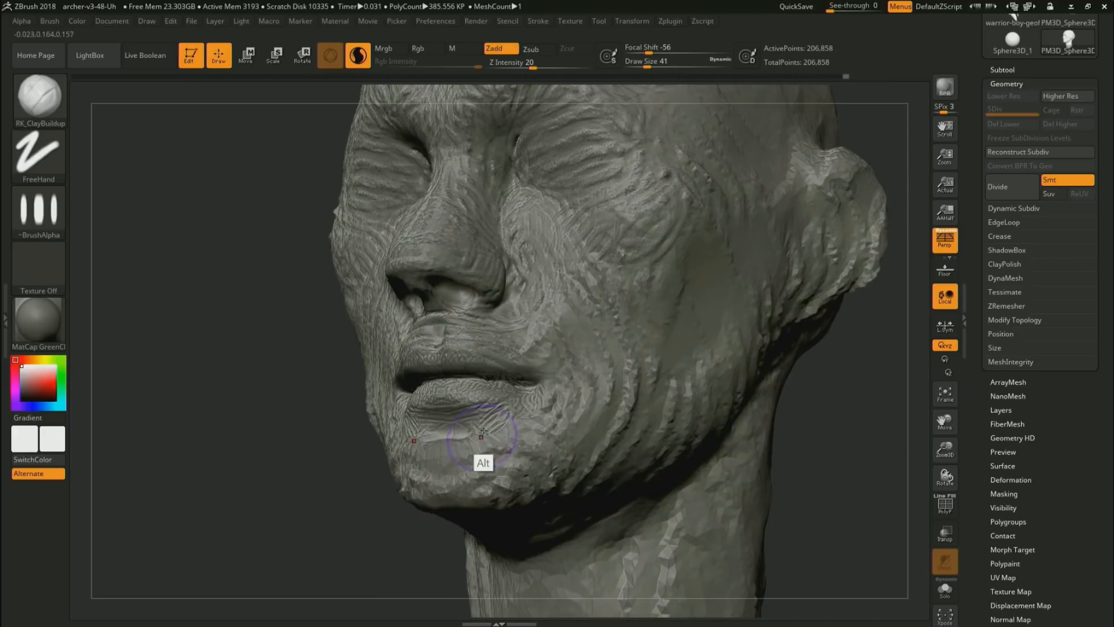
mouse_move(483, 432)
left_mouse_down("alt")
mouse_move(492, 454)
mouse_move(482, 441)
mouse_move(491, 424)
mouse_move(527, 414)
mouse_move(529, 436)
mouse_move(435, 442)
left_mouse_up("alt")
Set the draw size to 25 and carve from the mouth corner down around the chin
key("s")
left_click(474, 442)
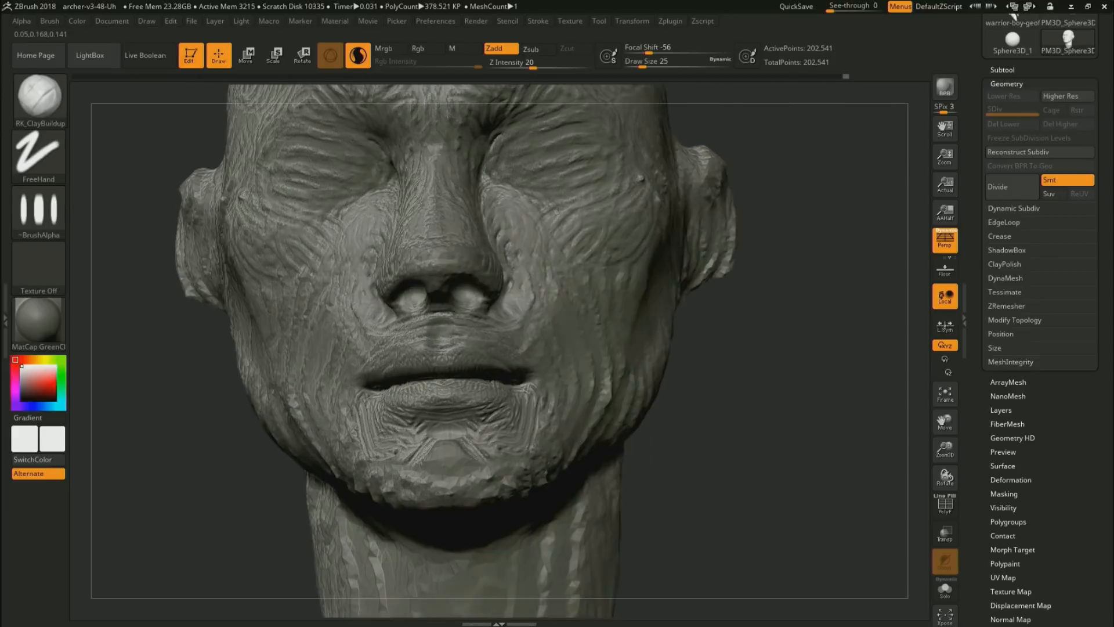
mouse_move(361, 394)
left_mouse_down("alt")
mouse_move(402, 442)
mouse_move(385, 443)
mouse_move(368, 420)
mouse_move(410, 438)
mouse_move(420, 433)
mouse_move(390, 433)
mouse_move(425, 428)
mouse_move(364, 396)
mouse_move(385, 451)
mouse_move(380, 436)
mouse_move(410, 458)
mouse_move(473, 438)
left_mouse_up("alt")
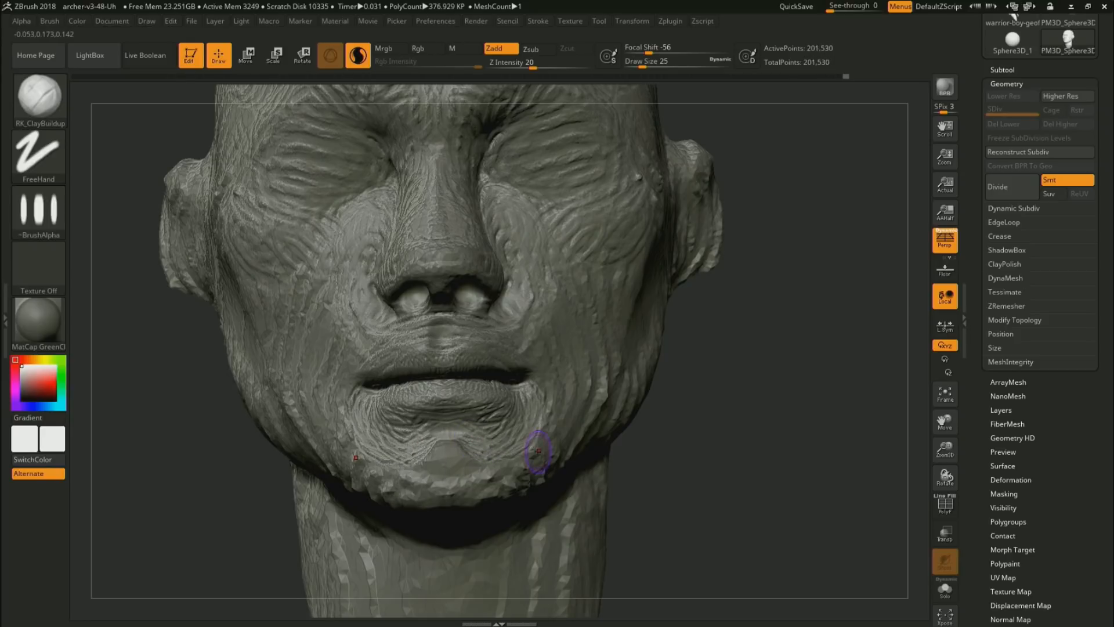
Mark the mouth corner masses and the folds around the chin in a Windows Ink screen sketch, then close it
key("super+w")
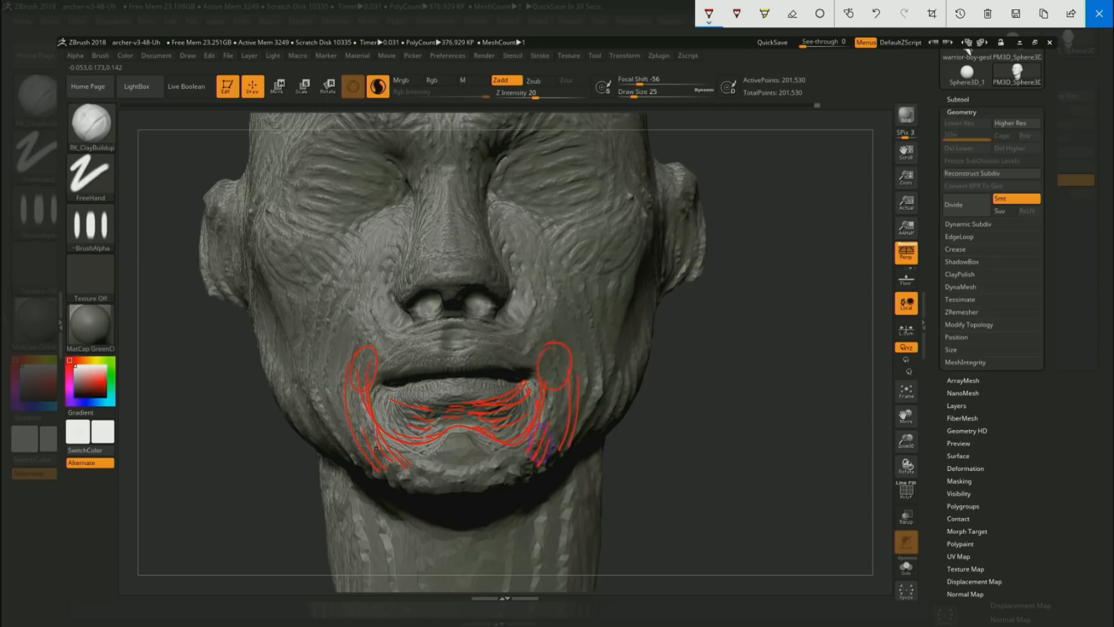
left_click(1099, 14)
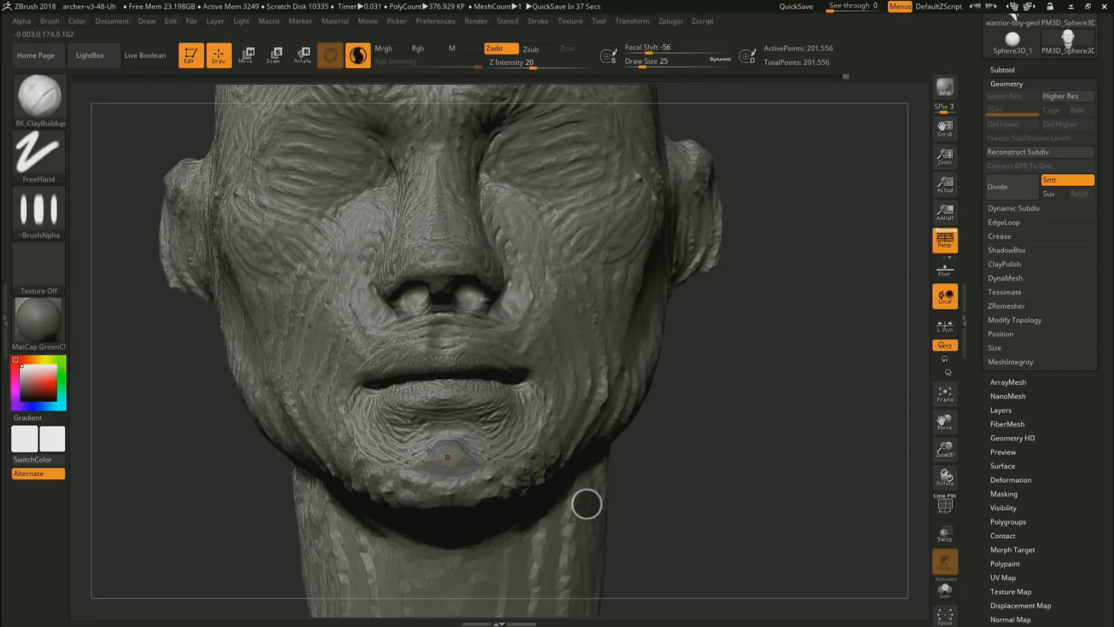
Carve beside the chin and build up the lower lip and mouth corners with the RK_ClayBuildup brush at draw size 25
left_click_drag(369, 448, 360, 411, "alt")
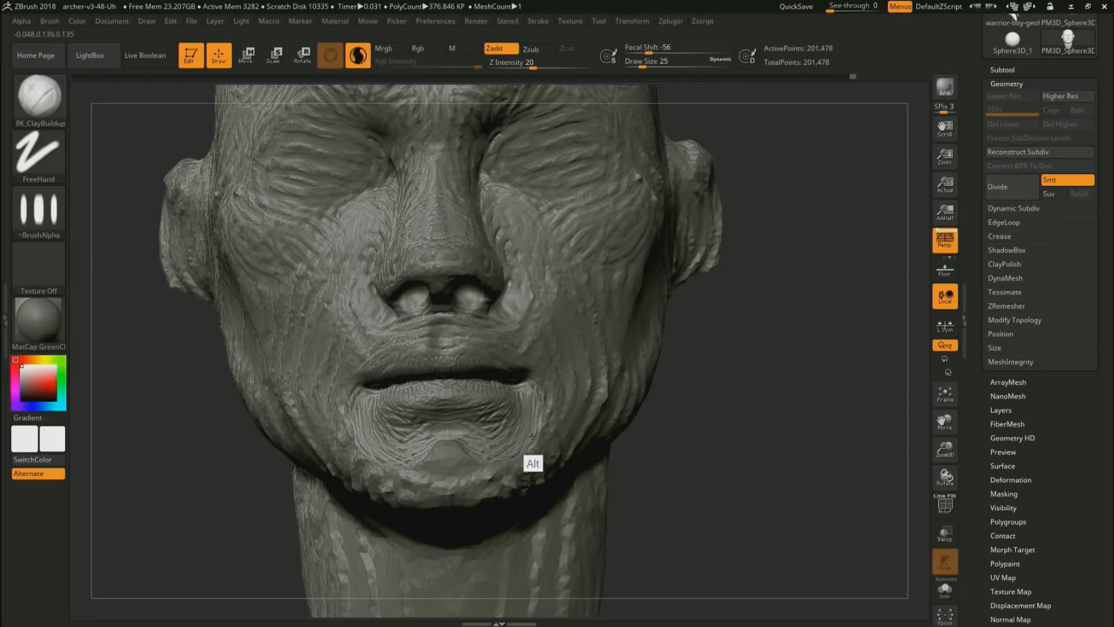
right_click_drag(531, 391, 518, 488)
left_click_drag(518, 403, 511, 385)
right_click_drag(316, 506, 342, 460)
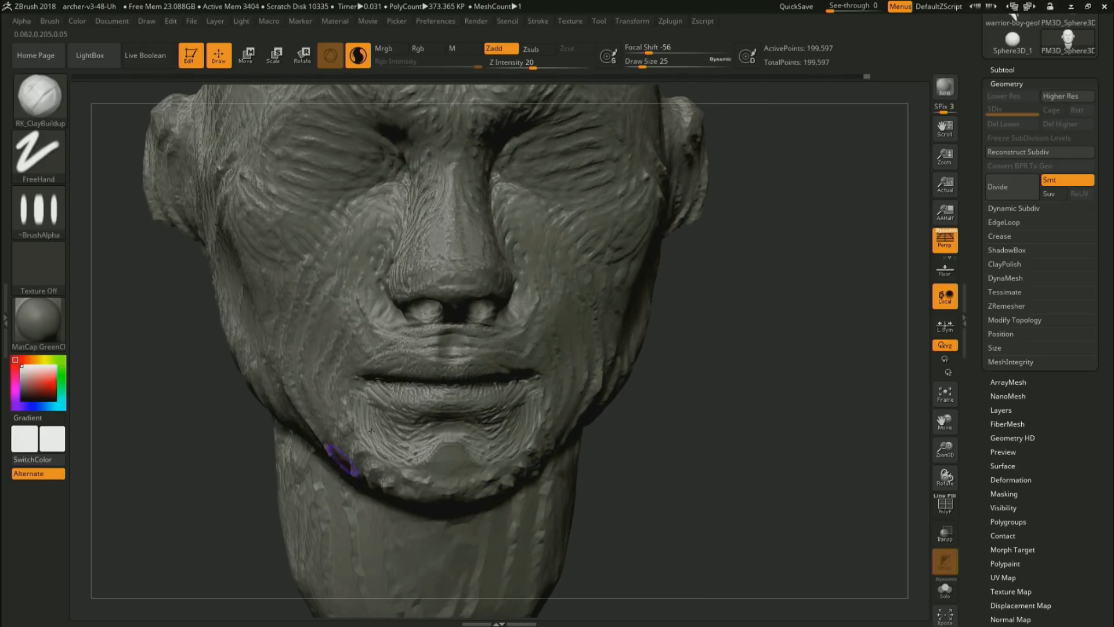
mouse_move(390, 388)
left_mouse_down()
mouse_move(378, 438)
mouse_move(368, 423)
mouse_move(380, 407)
mouse_move(409, 432)
mouse_move(419, 421)
left_mouse_up()
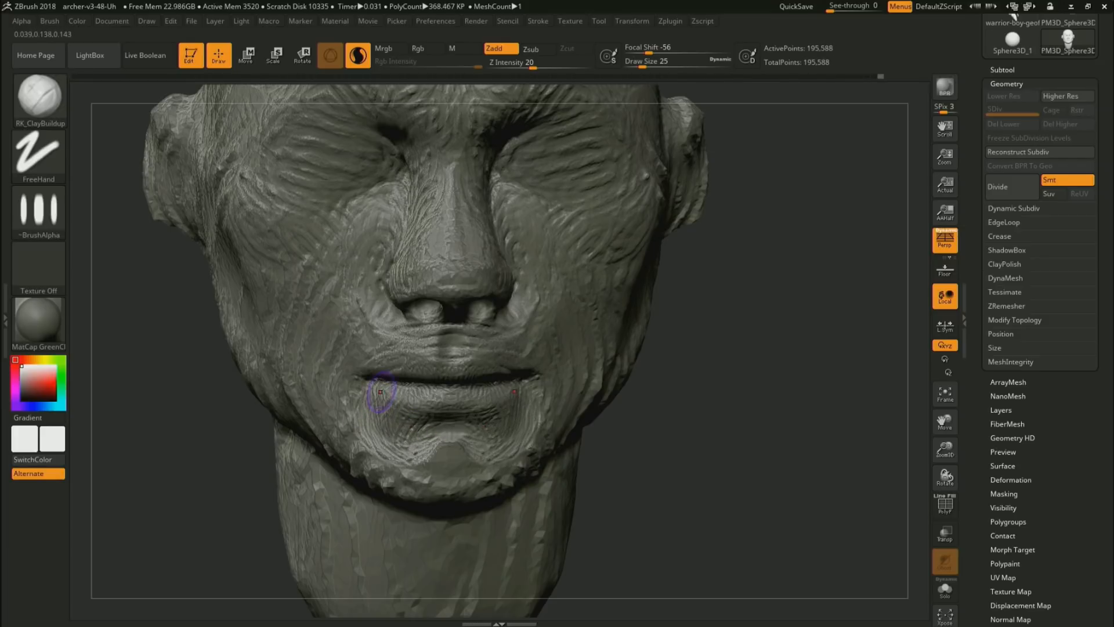
left_click_drag(683, 361, 677, 327)
mouse_move(399, 381)
left_mouse_down()
mouse_move(384, 379)
mouse_move(446, 365)
left_mouse_up()
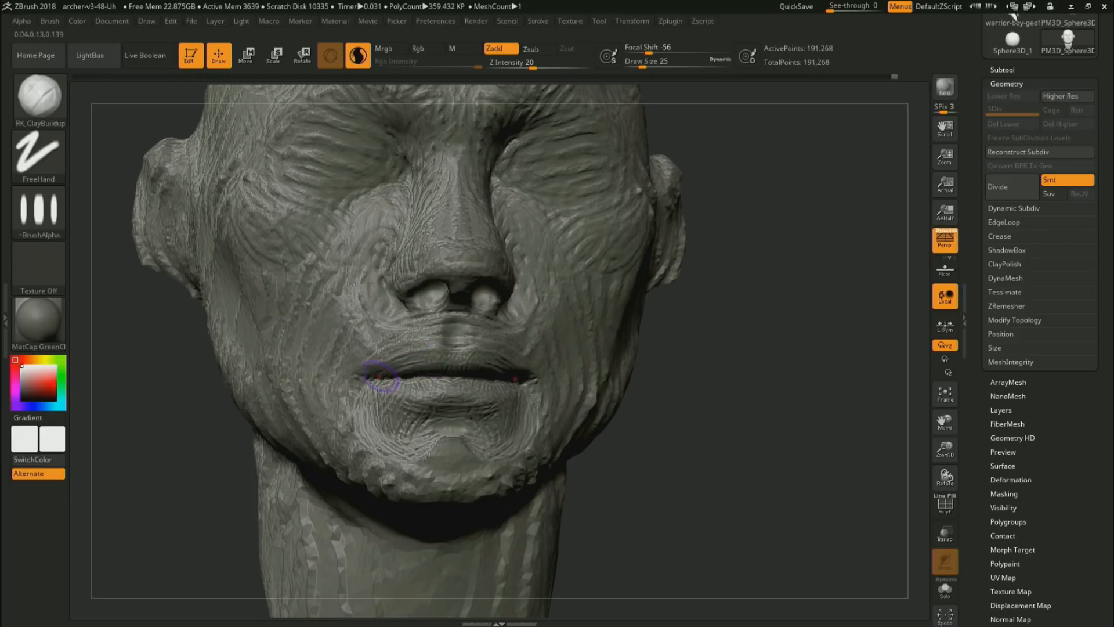
Mark the upper lip planes near the mouth corners in a Windows Ink screen sketch, then close it
key("super+w")
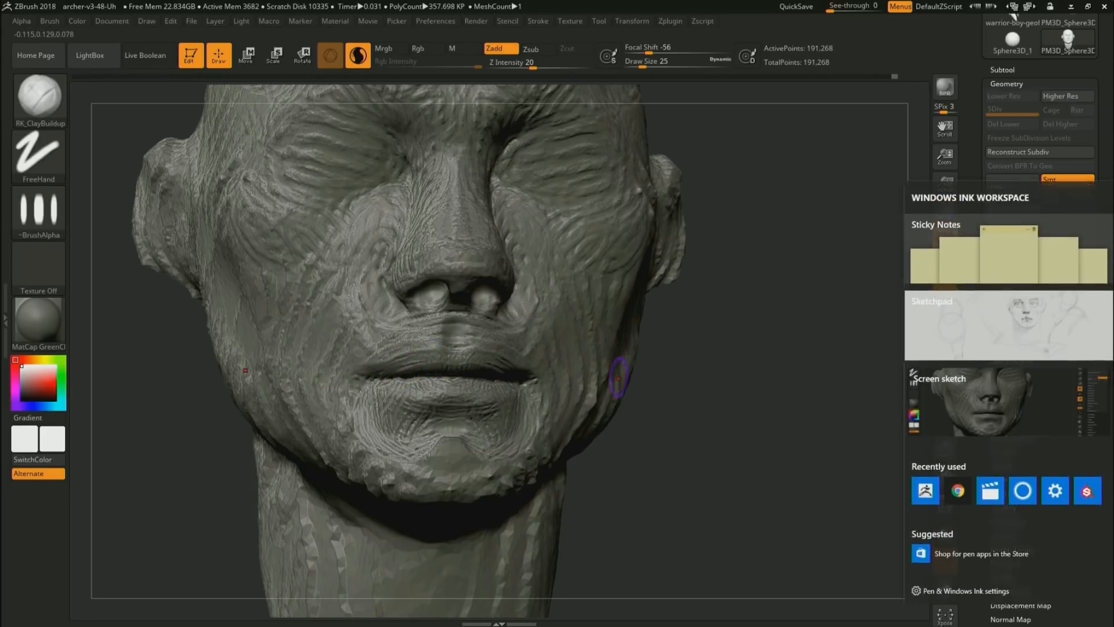
left_click(998, 402)
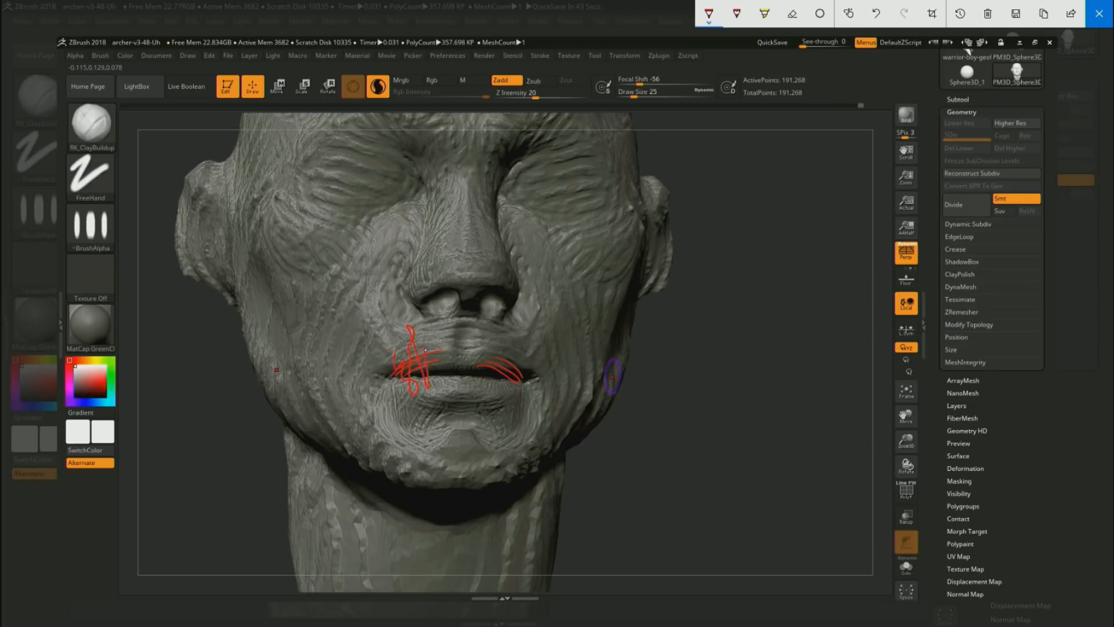
left_click(1099, 14)
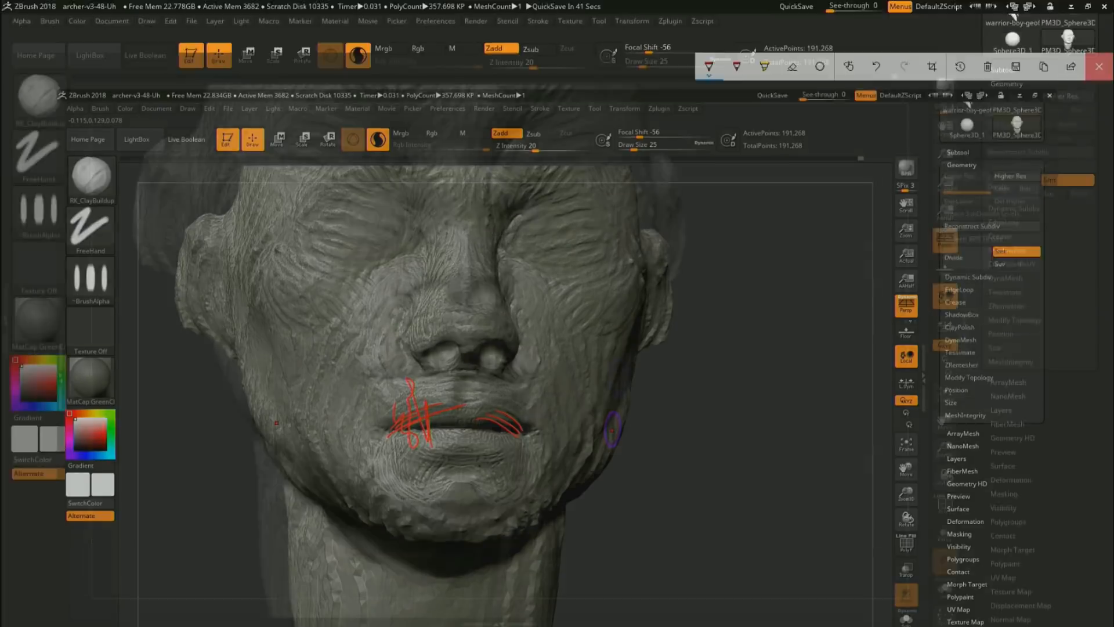
Carve the mouth corner, the line between the lips and the philtrum with the RK_ClayBuildup brush
left_click_drag(737, 348, 775, 350)
left_click_drag(381, 373, 422, 374, "alt")
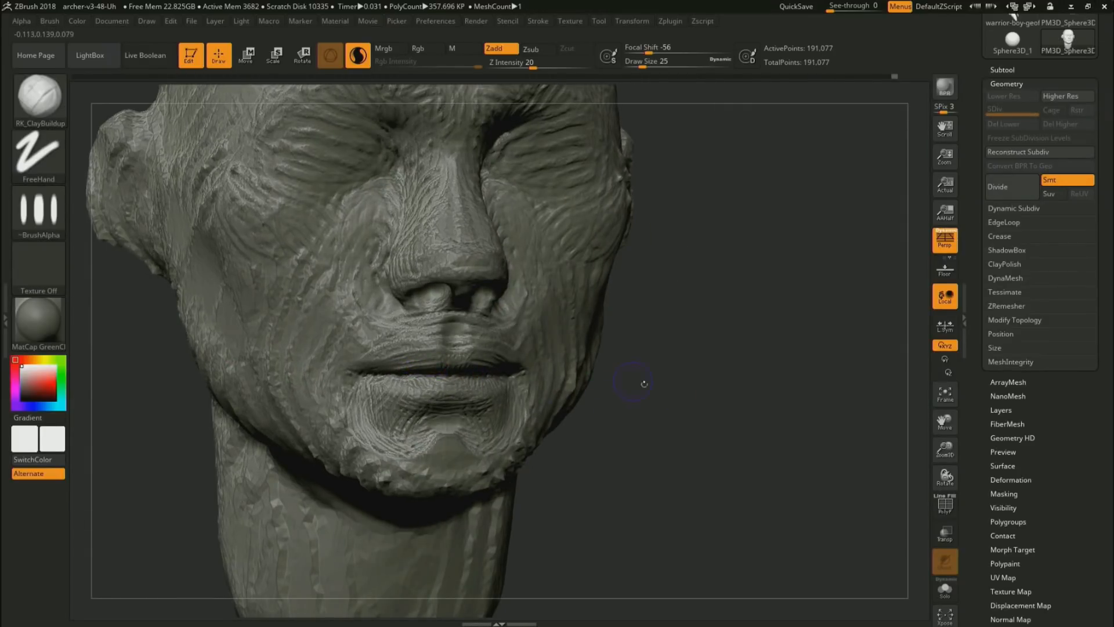
left_click_drag(644, 384, 628, 394)
mouse_move(429, 372)
left_mouse_down("alt")
mouse_move(398, 370)
mouse_move(444, 371)
left_mouse_up("alt")
mouse_move(458, 320)
left_mouse_down("alt")
mouse_move(463, 337)
mouse_move(464, 310)
left_mouse_up("alt")
Carve the planes between the base of the nose and the upper lip from both three-quarter views
mouse_move(649, 338)
left_mouse_down()
mouse_move(539, 336)
mouse_move(478, 312)
mouse_move(488, 305)
mouse_move(490, 331)
left_mouse_up()
left_click_drag(295, 482, 401, 473)
mouse_move(426, 332)
left_mouse_down("alt")
mouse_move(411, 346)
mouse_move(395, 323)
mouse_move(374, 358)
mouse_move(400, 328)
mouse_move(373, 340)
mouse_move(385, 303)
left_mouse_up("alt")
left_click_drag(717, 310, 605, 314)
left_click_drag(481, 297, 451, 319, "alt")
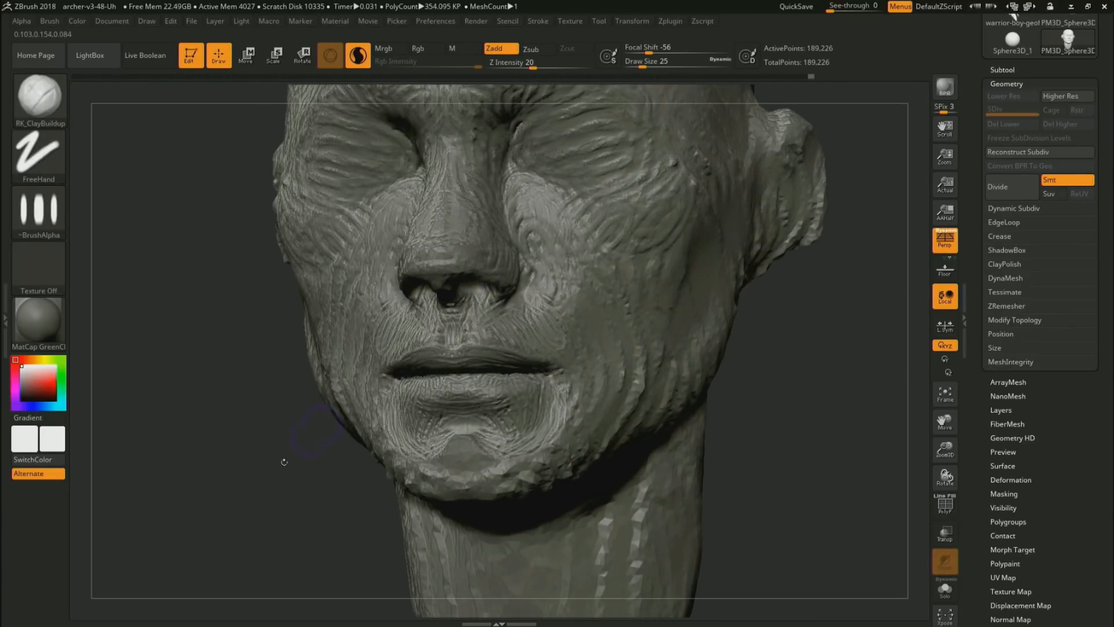
left_click_drag(287, 460, 260, 414)
Refine the nose tip, columella and nostrils from below, adding and carving clay at draw size 25
mouse_move(445, 297)
left_mouse_down()
mouse_move(428, 285)
mouse_move(457, 283)
mouse_move(467, 296)
mouse_move(454, 303)
mouse_move(472, 299)
left_mouse_up()
left_click_drag(429, 241, 462, 242)
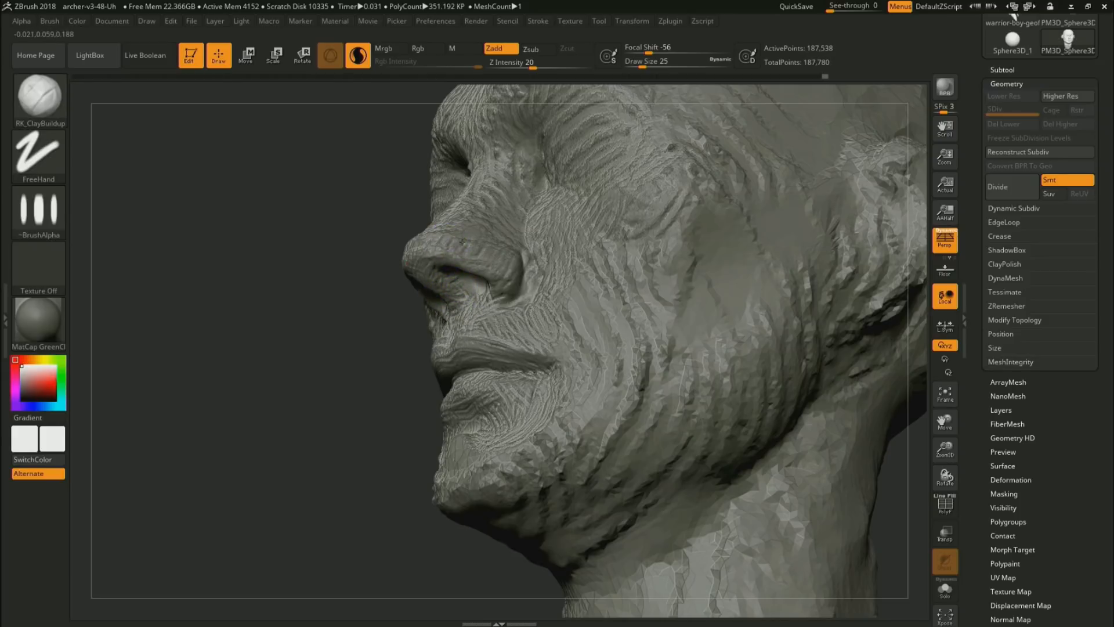
right_click_drag(440, 231, 580, 250)
mouse_move(394, 249)
left_mouse_down("alt")
mouse_move(365, 261)
mouse_move(373, 280)
mouse_move(353, 244)
mouse_move(379, 237)
mouse_move(401, 256)
mouse_move(427, 255)
left_mouse_up("alt")
right_click_drag(527, 253, 473, 229)
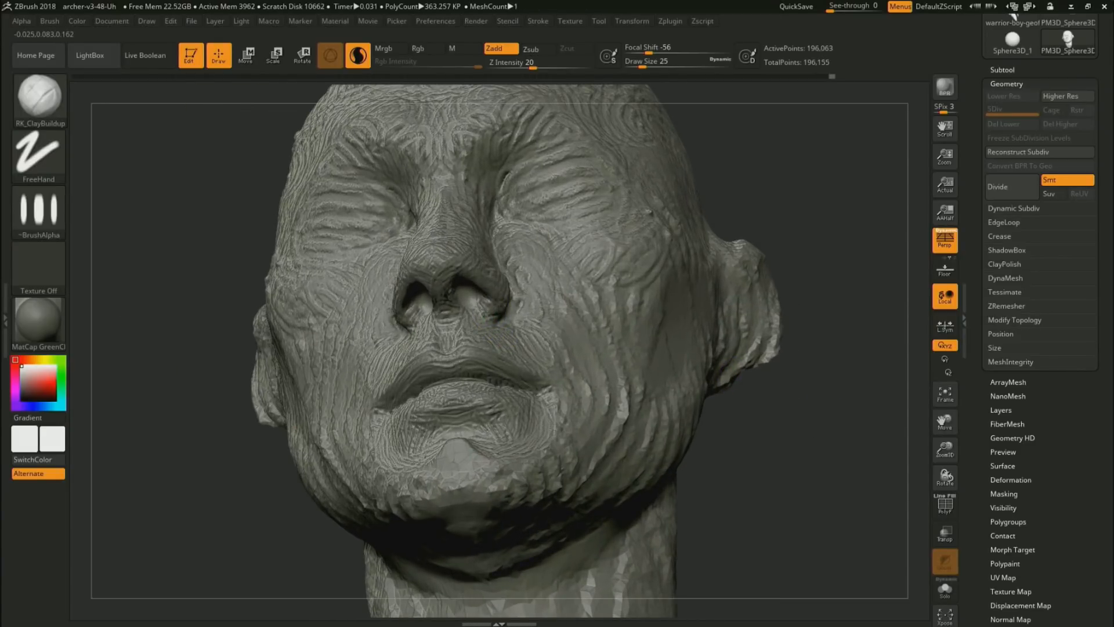
right_click_drag(487, 316, 489, 300)
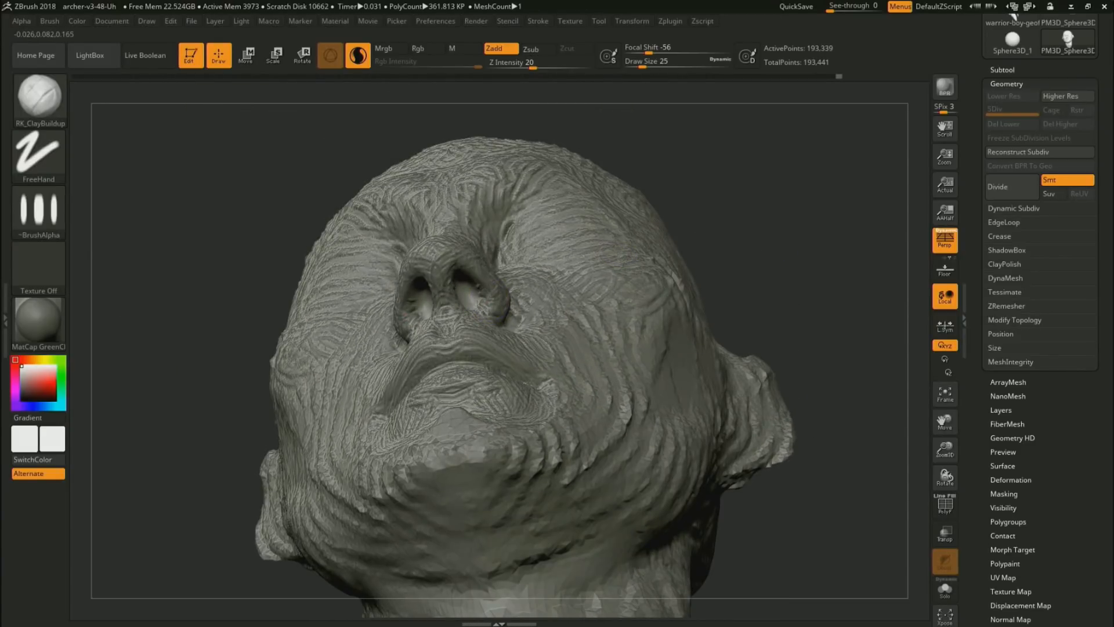
left_click_drag(458, 278, 461, 278, "alt")
right_click_drag(539, 256, 479, 288)
mouse_move(473, 272)
left_mouse_down("alt")
mouse_move(438, 265)
mouse_move(457, 272)
mouse_move(462, 292)
mouse_move(511, 293)
mouse_move(524, 255)
mouse_move(502, 283)
mouse_move(512, 286)
left_mouse_up("alt")
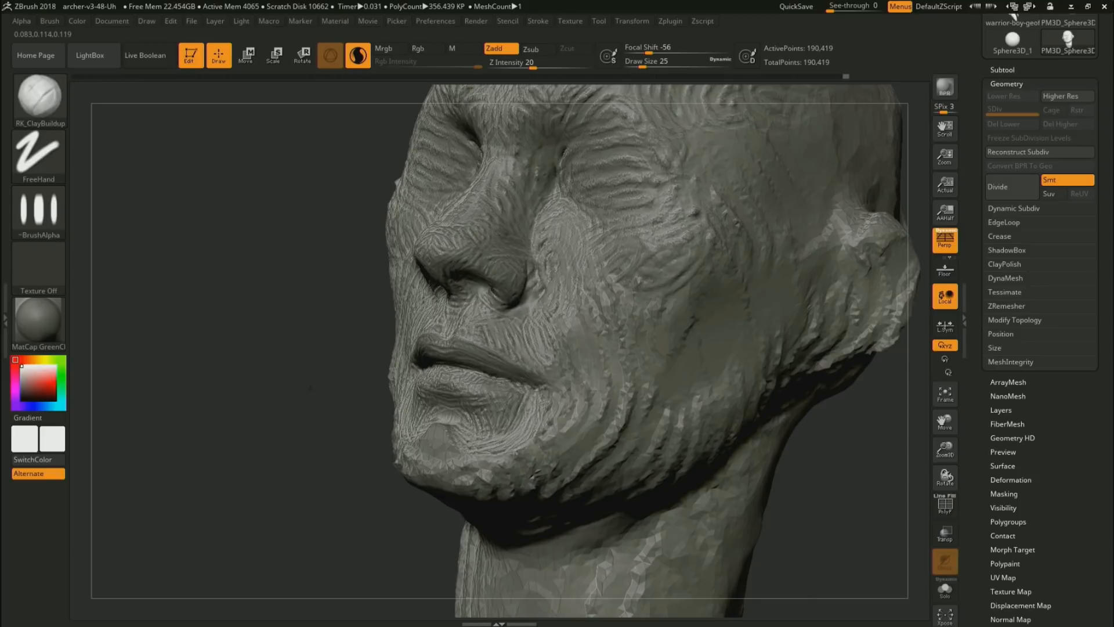
Build up the cheek beside the nostril wing and carve the area just below it
right_click_drag(586, 281, 540, 281)
mouse_move(539, 282)
left_mouse_down()
mouse_move(530, 287)
mouse_move(518, 259)
mouse_move(537, 282)
mouse_move(534, 322)
mouse_move(551, 273)
mouse_move(571, 270)
mouse_move(561, 248)
mouse_move(570, 256)
mouse_move(558, 267)
left_mouse_up()
mouse_move(354, 397)
left_mouse_down()
mouse_move(438, 367)
mouse_move(485, 365)
left_mouse_up()
mouse_move(562, 290)
left_mouse_down()
mouse_move(578, 271)
mouse_move(594, 275)
left_mouse_up()
mouse_move(582, 314)
left_mouse_down("alt")
mouse_move(598, 290)
mouse_move(585, 298)
mouse_move(602, 297)
left_mouse_up("alt")
left_click_drag(316, 407, 458, 401)
Reduce the draw size to 17 and carve the fold between the nostril wing and the cheek
mouse_move(735, 366)
left_mouse_down("alt")
mouse_move(733, 397)
mouse_move(644, 385)
left_mouse_up("alt")
key("s")
left_click_drag(592, 356, 601, 357)
mouse_move(603, 335)
left_mouse_down("alt")
mouse_move(606, 359)
mouse_move(565, 353)
mouse_move(585, 357)
left_mouse_up("alt")
key("s")
mouse_move(376, 341)
left_mouse_down("alt")
mouse_move(361, 332)
mouse_move(372, 362)
mouse_move(358, 405)
mouse_move(353, 390)
mouse_move(398, 353)
left_mouse_up("alt")
key("s")
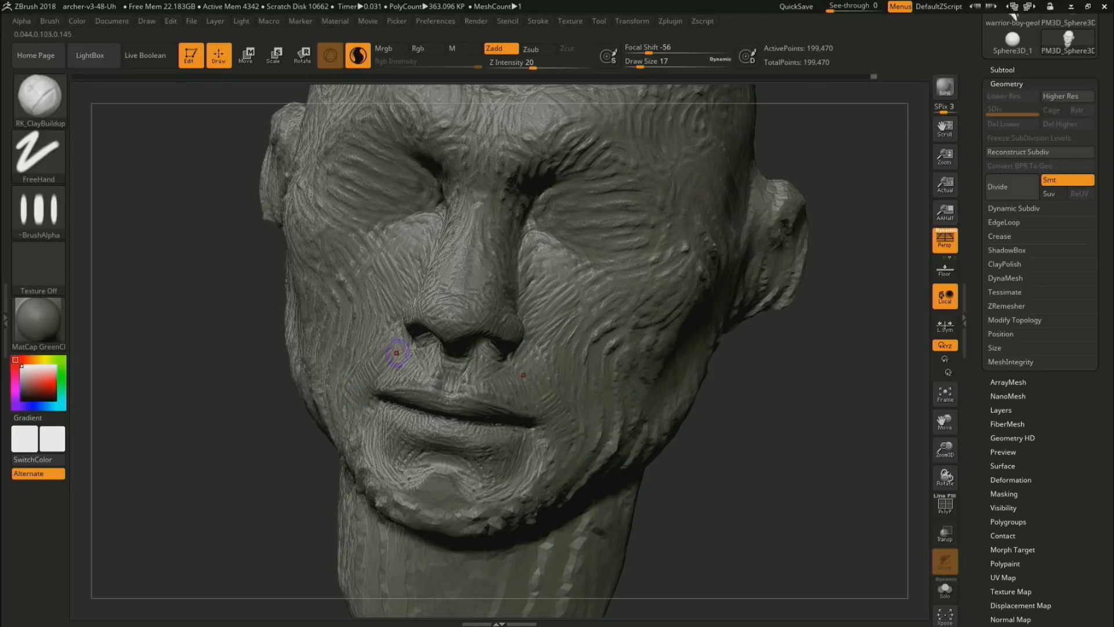
Build up the mass around the mouth corner and down beside the chin with the RK_ClayBuildup brush at draw size 17
left_click_drag(750, 404, 734, 402)
mouse_move(535, 391)
left_mouse_down()
mouse_move(509, 402)
mouse_move(492, 385)
mouse_move(463, 384)
mouse_move(508, 404)
left_mouse_up()
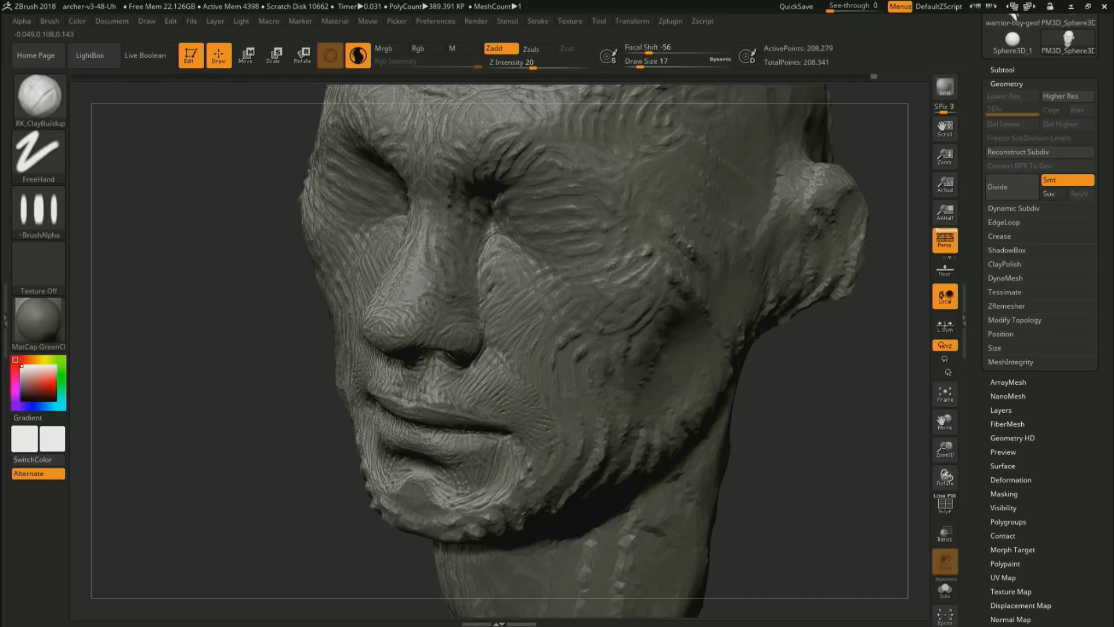
mouse_move(529, 458)
left_mouse_down()
mouse_move(515, 463)
mouse_move(501, 448)
left_mouse_up()
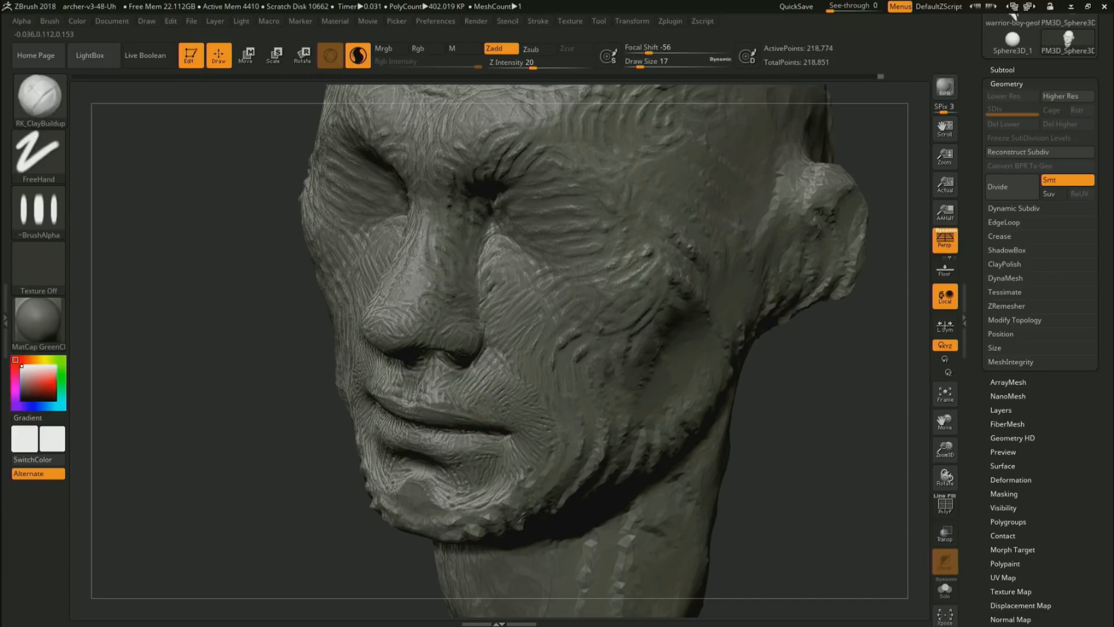
mouse_move(529, 416)
left_mouse_down()
mouse_move(538, 447)
mouse_move(501, 478)
mouse_move(461, 453)
mouse_move(488, 446)
mouse_move(473, 447)
left_mouse_up()
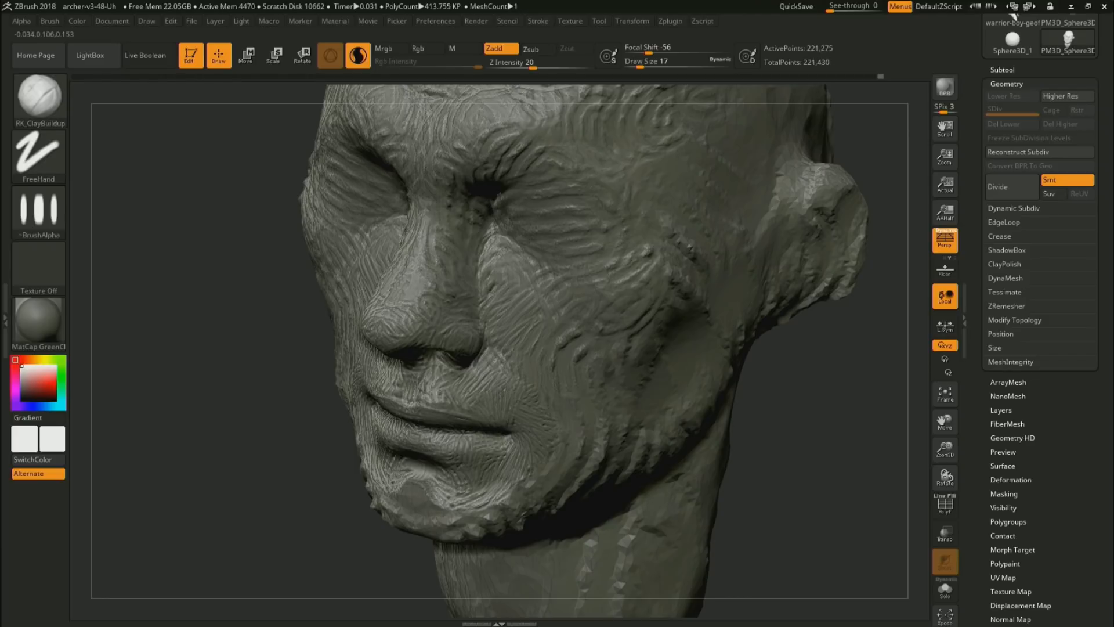
left_click_drag(508, 443, 498, 483)
left_click_drag(489, 439, 477, 447)
left_click_drag(426, 488, 487, 509)
left_click_drag(522, 444, 525, 452)
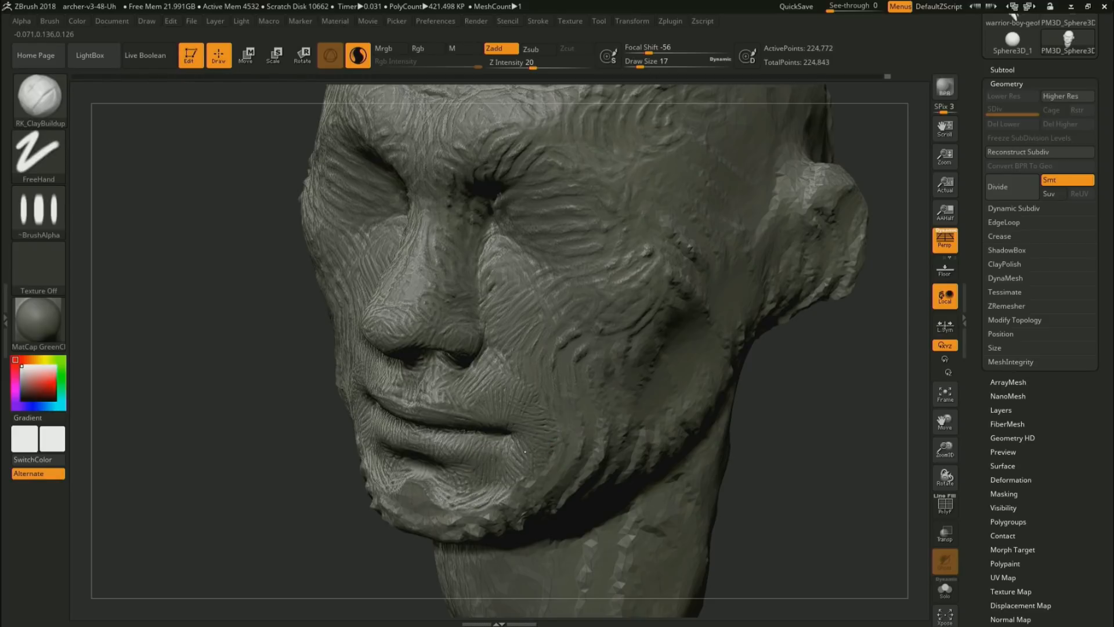
Mark the form running around the mouth corner in a Windows Ink screen sketch from the front, then close it
left_click_drag(784, 420, 807, 448)
key("super+w")
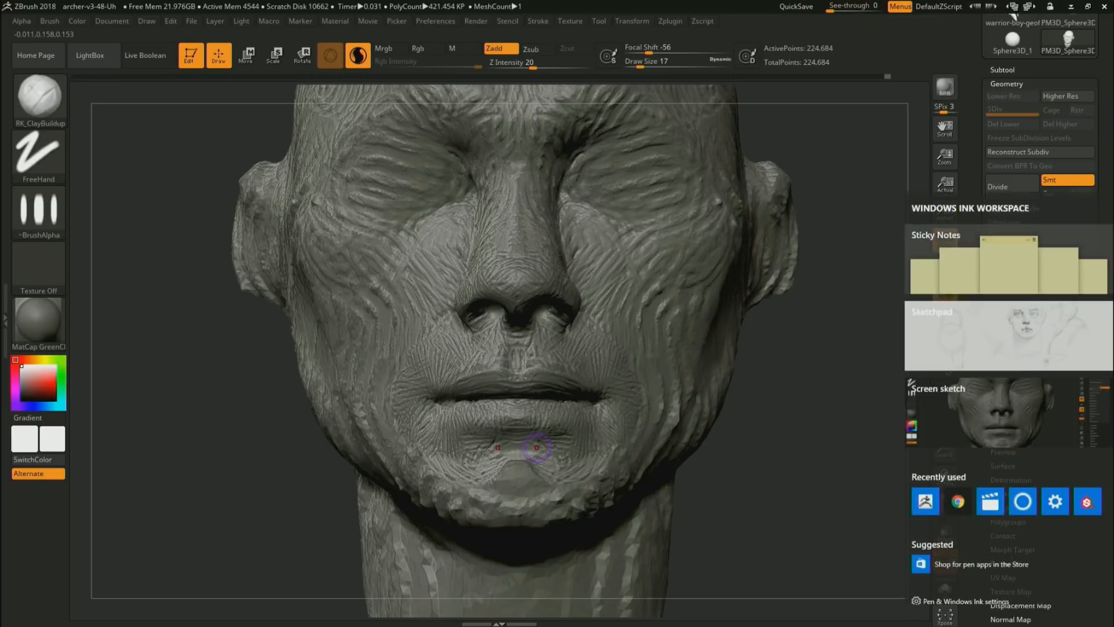
left_click(1000, 398)
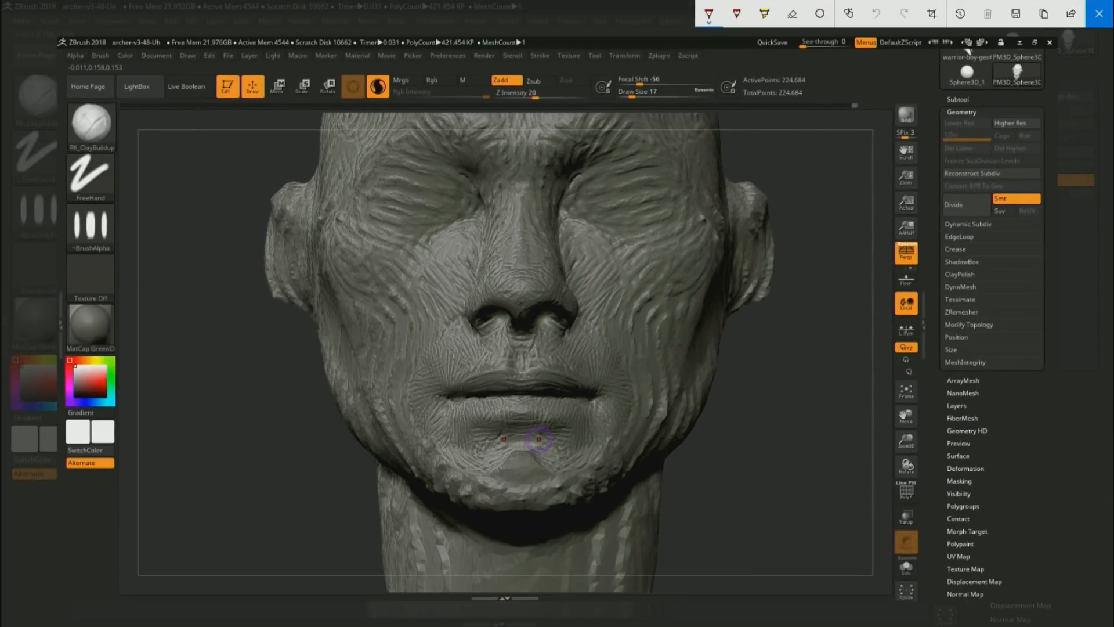
left_click_drag(419, 448, 447, 336)
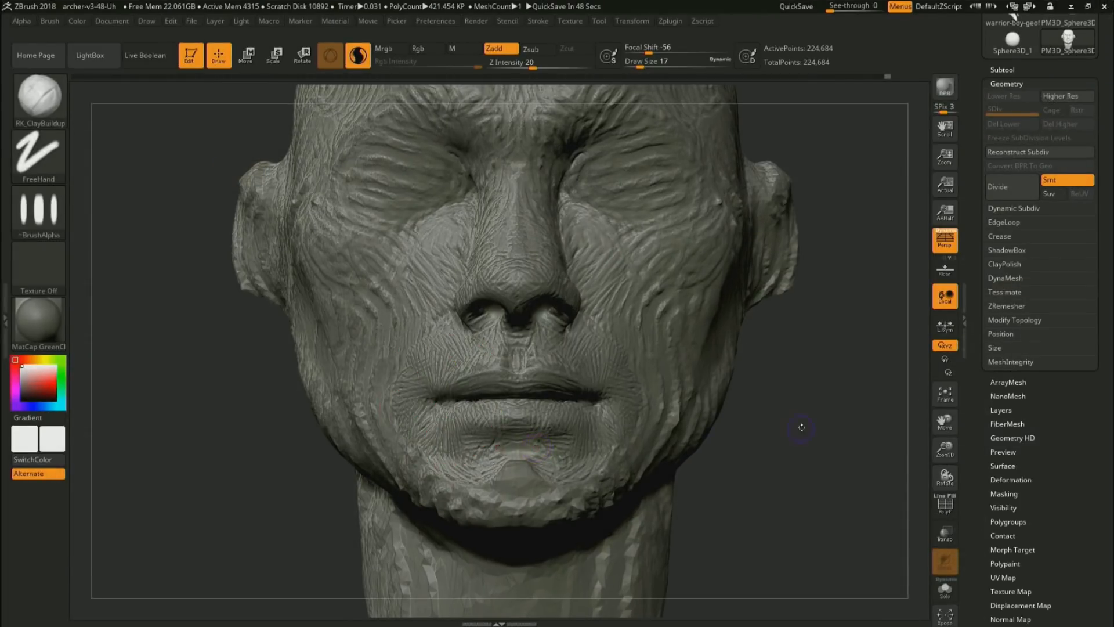
Sharpen the crease at the mouth corners with the DamStandard brush at draw size 17
mouse_move(802, 427)
left_mouse_down()
mouse_move(813, 423)
mouse_move(526, 318)
mouse_move(484, 307)
mouse_move(480, 334)
mouse_move(479, 303)
mouse_move(505, 324)
mouse_move(484, 349)
left_mouse_up()
key("b")
key("d")
key("s")
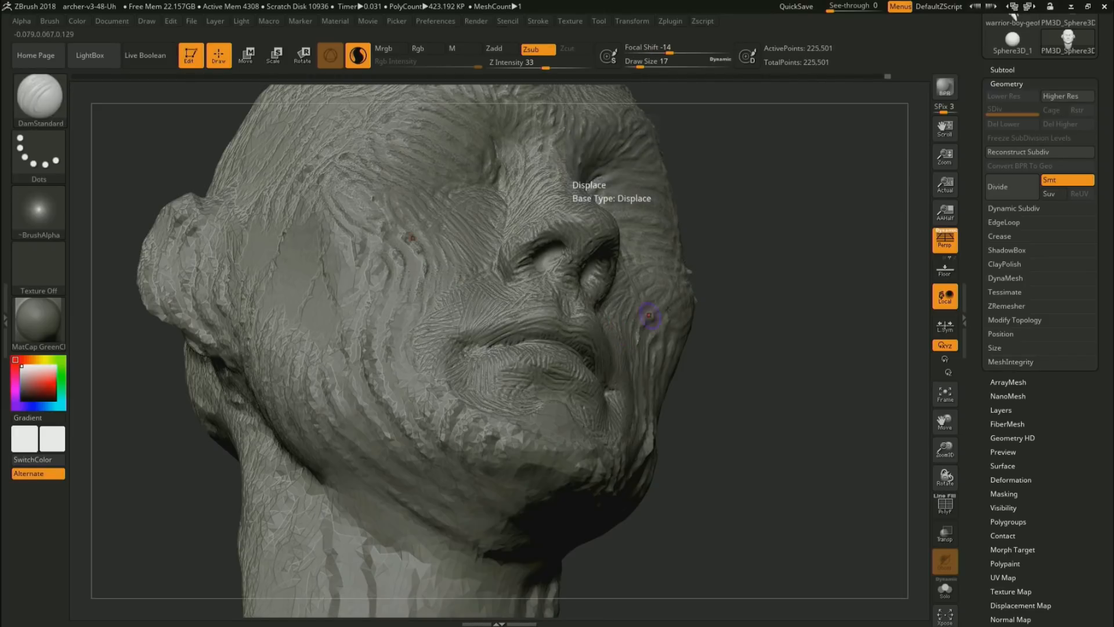
left_click_drag(726, 286, 724, 339)
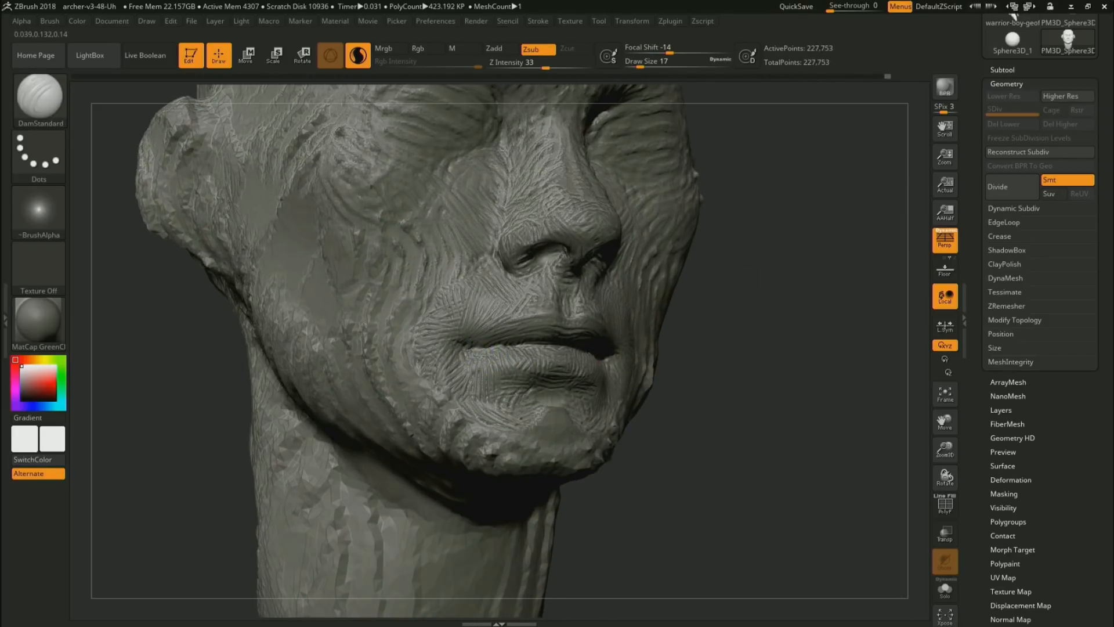
left_click_drag(491, 349, 476, 350)
left_click_drag(705, 330, 753, 386)
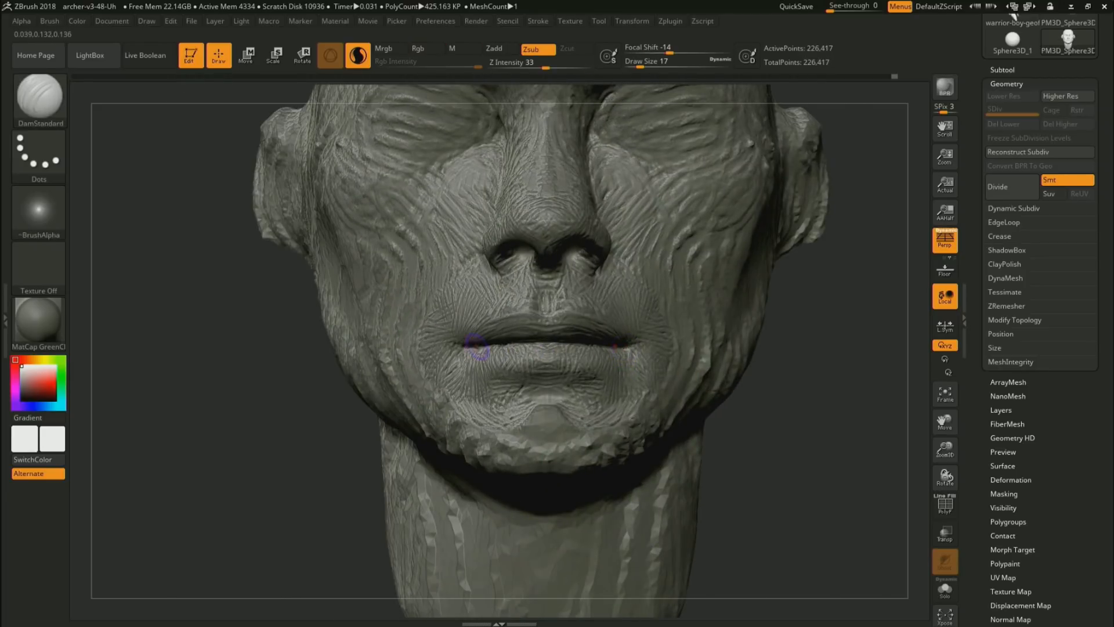
left_click_drag(475, 343, 465, 346)
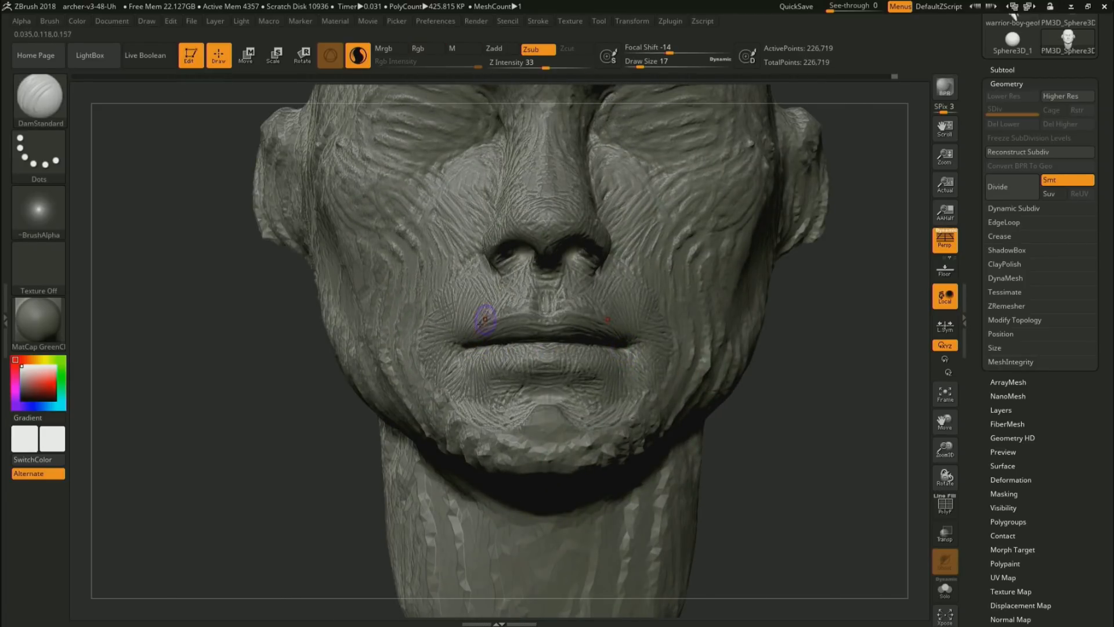
Build up the form around the mouth corner and out toward the cheek with the RK_ClayBuildup brush at draw size 17
key("1")
left_click_drag(795, 377, 859, 344)
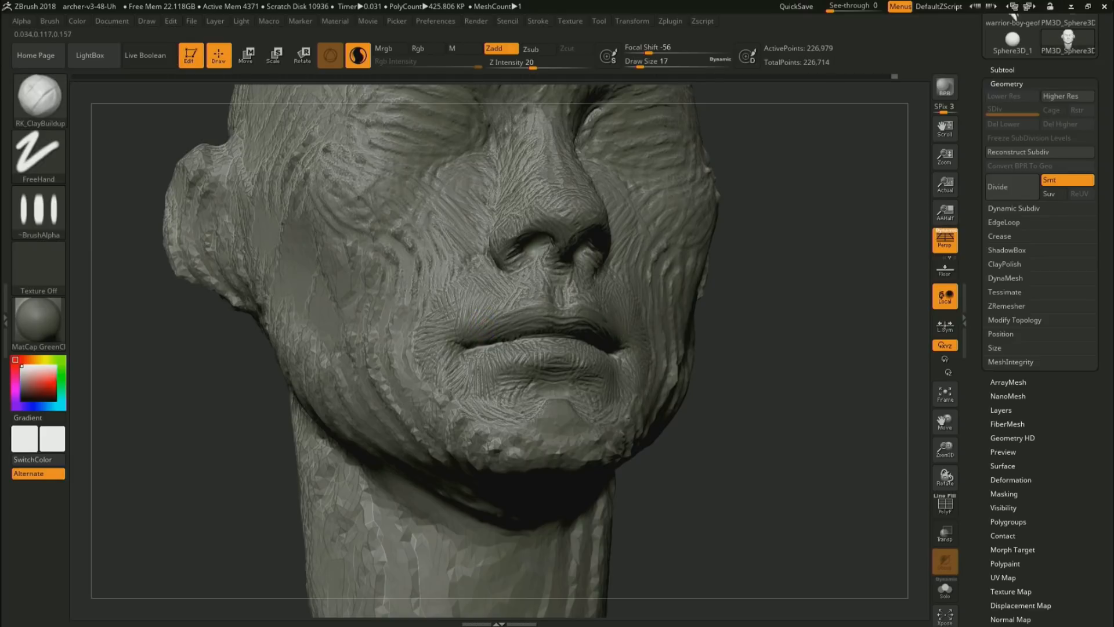
left_click_drag(261, 461, 272, 506)
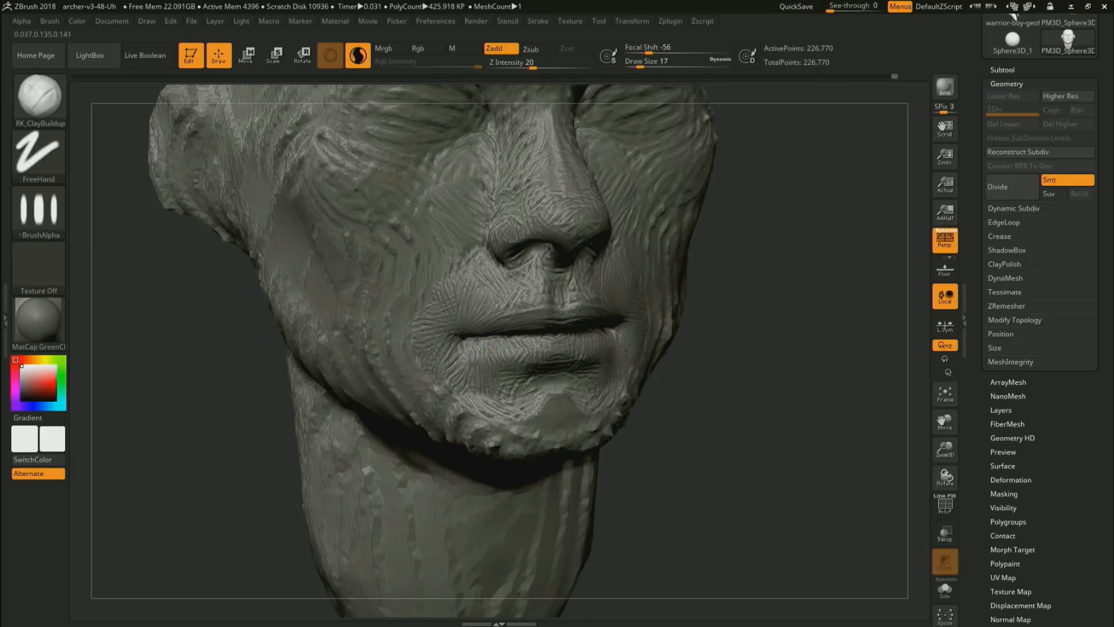
mouse_move(480, 348)
left_mouse_down()
mouse_move(475, 401)
mouse_move(473, 351)
mouse_move(427, 377)
left_mouse_up()
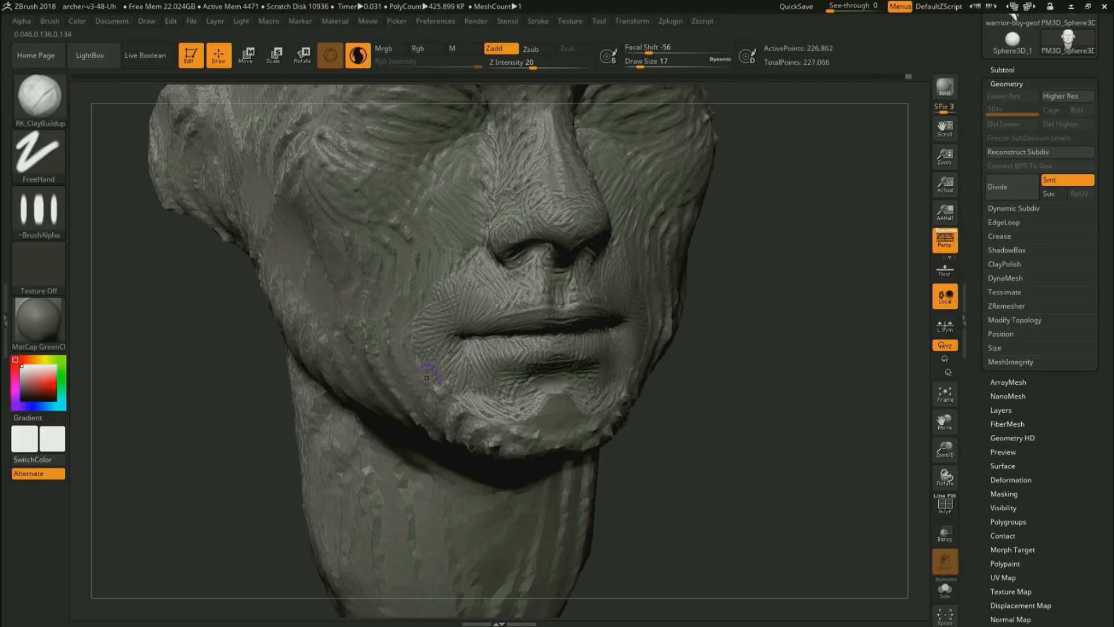
mouse_move(462, 342)
left_mouse_down()
mouse_move(426, 374)
mouse_move(398, 328)
left_mouse_up()
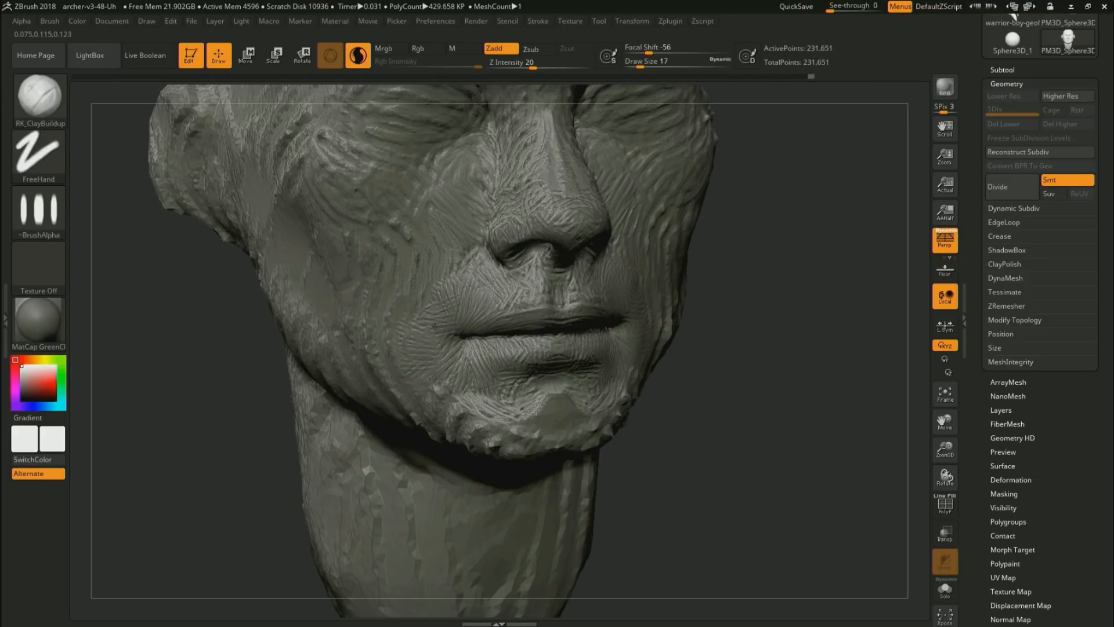
left_click_drag(482, 282, 466, 267)
left_click_drag(768, 343, 691, 331)
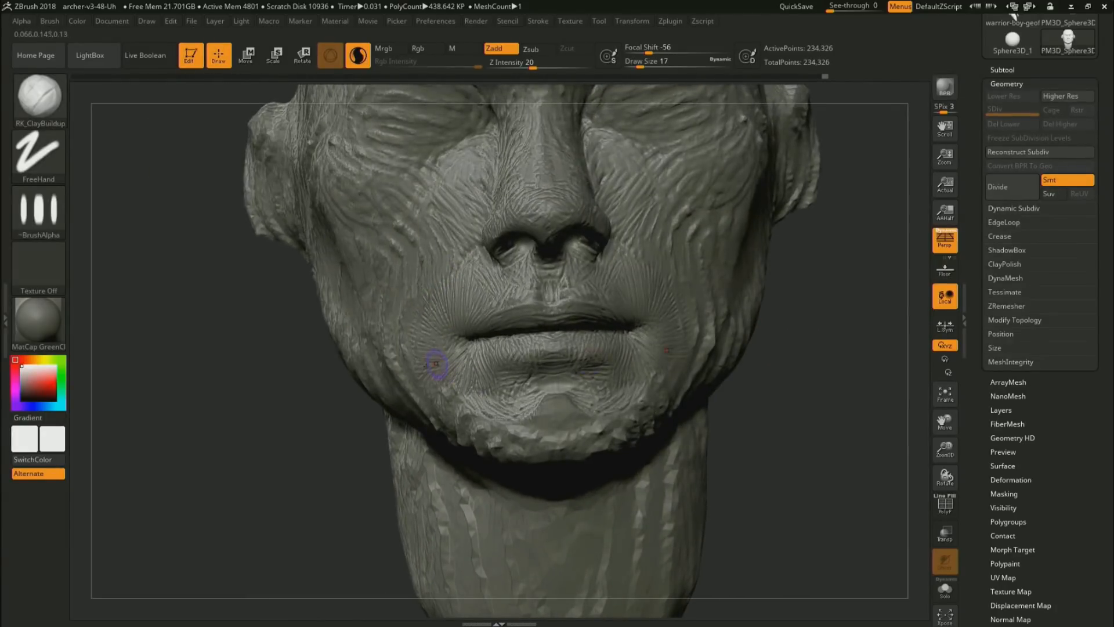
Carve down the planes below the mouth corner and beside the chin with the RK_ClayBuildup brush in subtract mode
mouse_move(447, 419)
left_mouse_down("alt")
mouse_move(453, 389)
mouse_move(440, 372)
mouse_move(481, 398)
left_mouse_up("alt")
left_click_drag(409, 337, 482, 418, "alt")
mouse_move(435, 387)
left_mouse_down("alt")
mouse_move(497, 412)
mouse_move(458, 408)
left_mouse_up("alt")
mouse_move(756, 376)
left_mouse_down()
mouse_move(781, 335)
mouse_move(772, 342)
left_mouse_up()
mouse_move(468, 420)
left_mouse_down("alt")
mouse_move(486, 413)
mouse_move(479, 403)
mouse_move(485, 431)
mouse_move(502, 403)
mouse_move(559, 401)
left_mouse_up("alt")
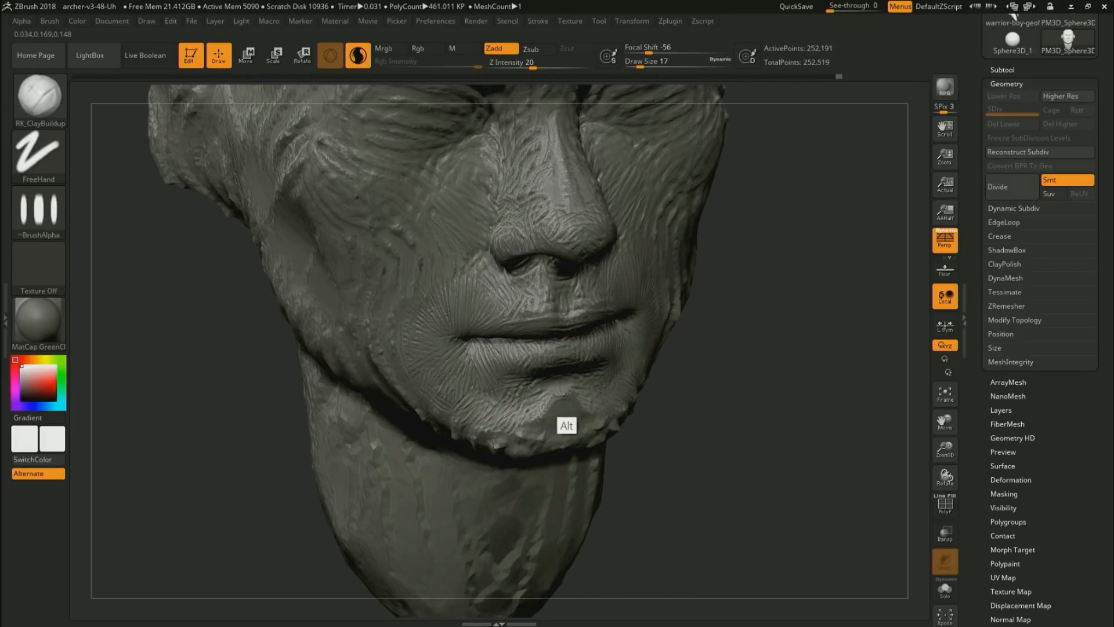
Check the head's mesh density in wireframe and reduce the mesh to 150,000 points with Decimation Master
key("shift+f")
mouse_move(781, 398)
left_mouse_down()
mouse_move(748, 311)
mouse_move(756, 251)
mouse_move(752, 343)
left_mouse_up()
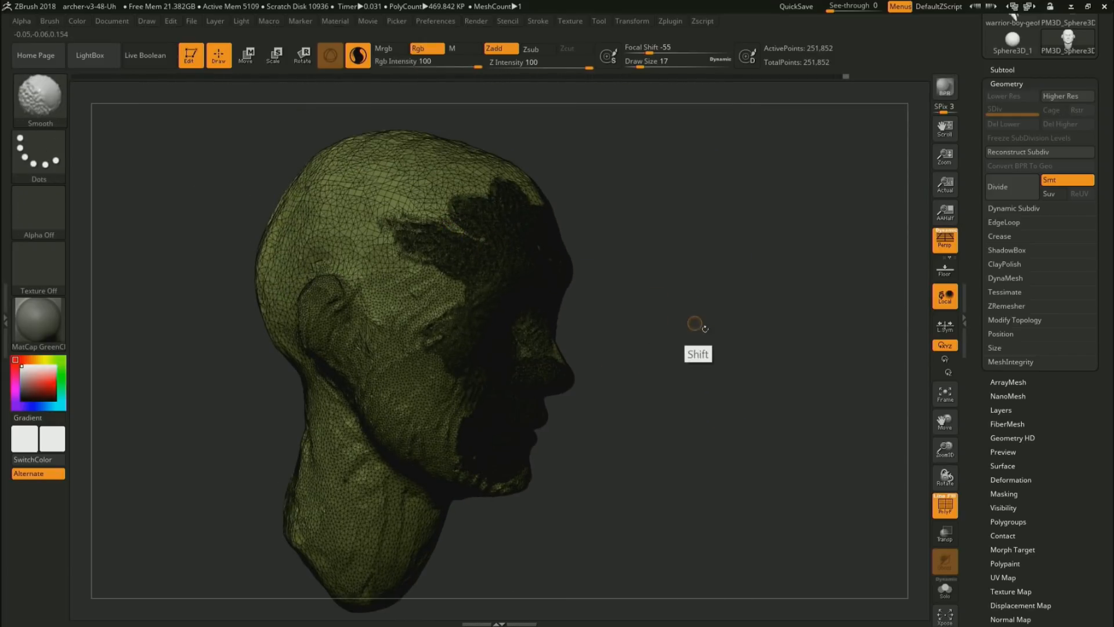
key("shift+f")
mouse_move(776, 395)
left_mouse_down("shift")
mouse_move(736, 380)
mouse_move(757, 333)
left_mouse_up("shift")
left_click_drag(757, 333, 758, 377)
key("s")
left_click_drag(656, 383, 671, 383)
mouse_move(781, 406)
left_mouse_down("alt")
mouse_move(768, 441)
mouse_move(743, 457)
left_mouse_up("alt")
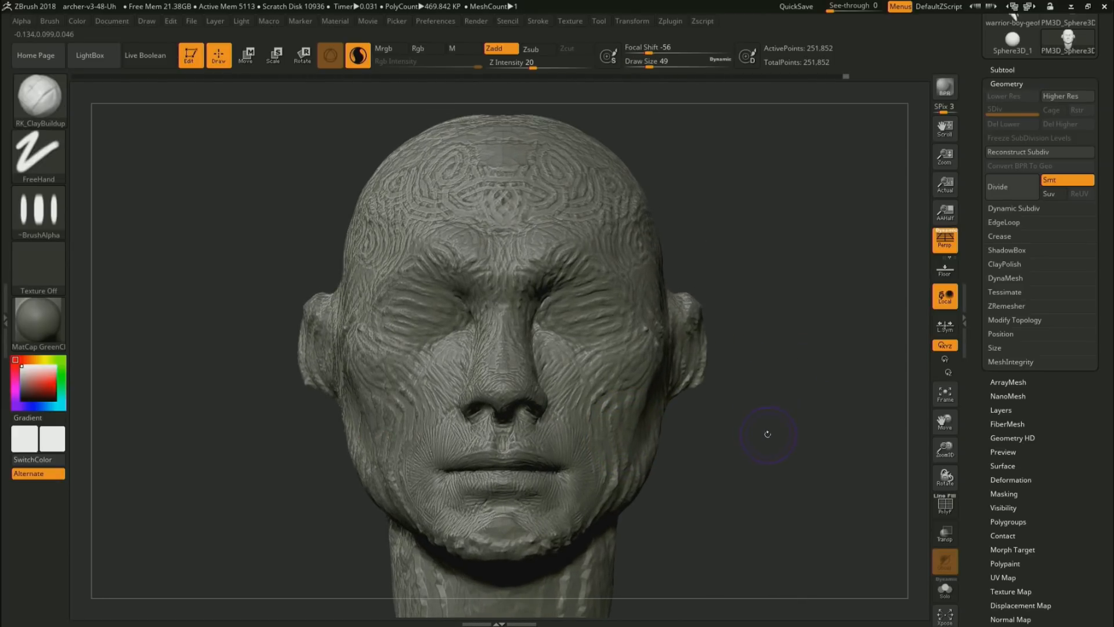
left_click(671, 21)
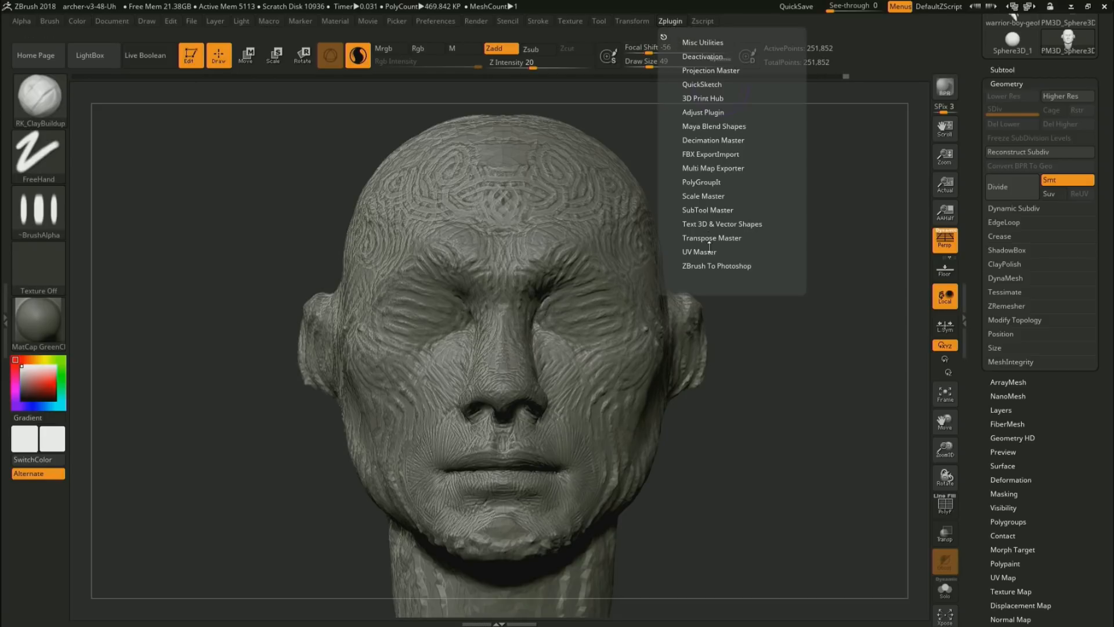
left_click(717, 146)
left_click(754, 412)
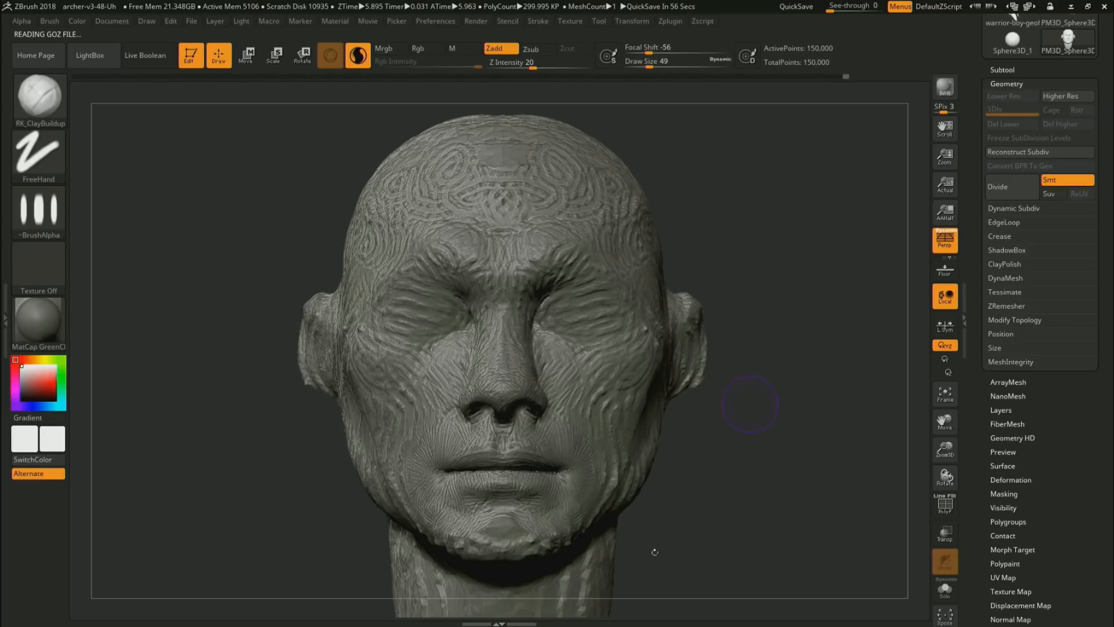
Reduce the draw size to 18 and refine the planes around the nose tip with the RK_ClayBuildup brush
mouse_move(781, 395)
left_mouse_down()
mouse_move(786, 427)
mouse_move(757, 407)
mouse_move(806, 358)
mouse_move(817, 409)
left_mouse_up()
key("shift+f")
key("shift+f")
key("s")
left_click_drag(569, 342, 559, 343)
left_click_drag(761, 395, 801, 426)
mouse_move(556, 374)
left_mouse_down()
mouse_move(518, 366)
mouse_move(539, 388)
left_mouse_up()
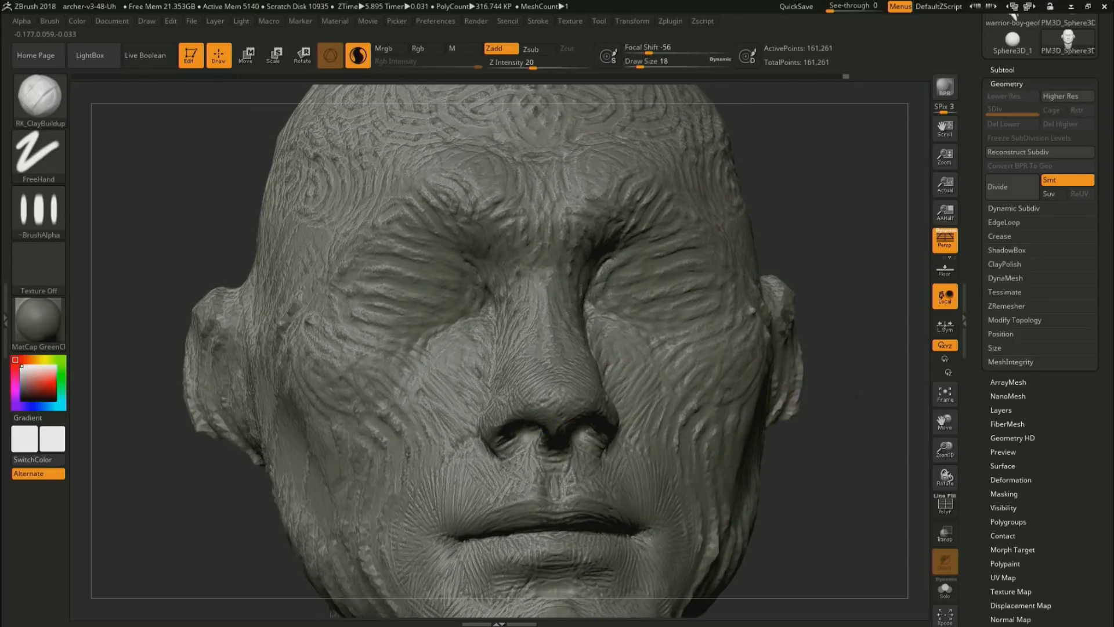
left_click_drag(824, 400, 859, 325)
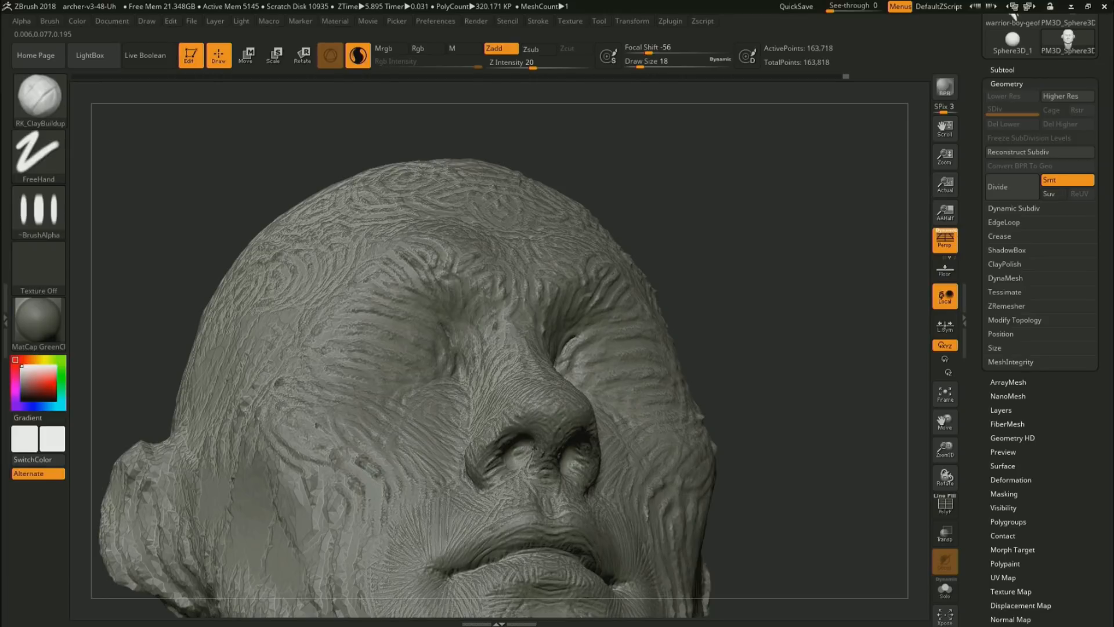
key("alt")
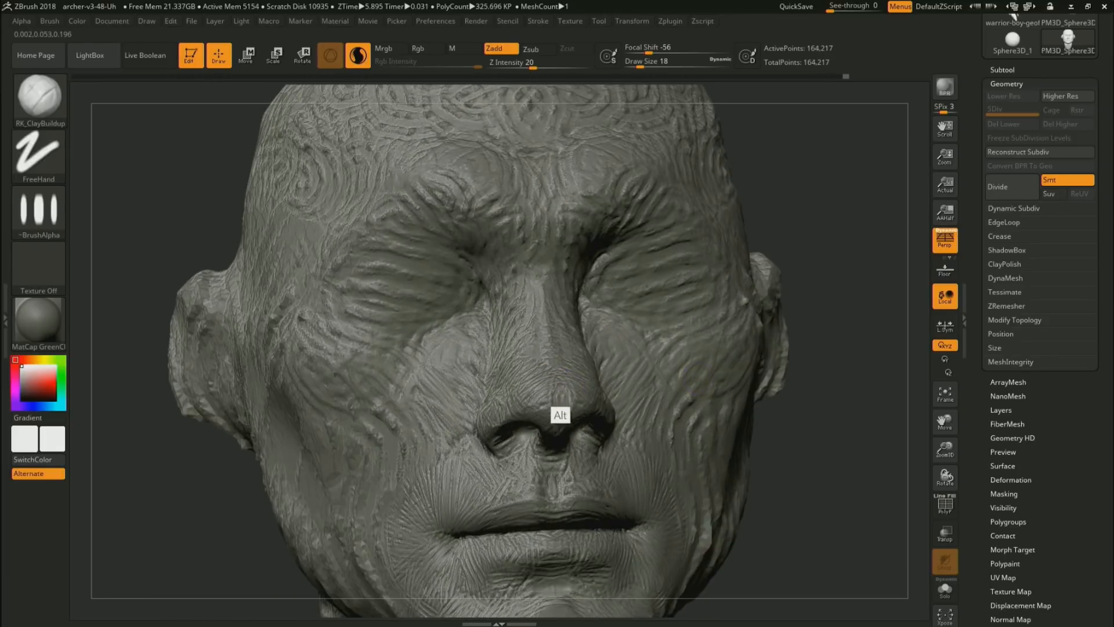
mouse_move(546, 387)
left_mouse_down("alt")
mouse_move(516, 376)
mouse_move(518, 356)
mouse_move(501, 376)
left_mouse_up("alt")
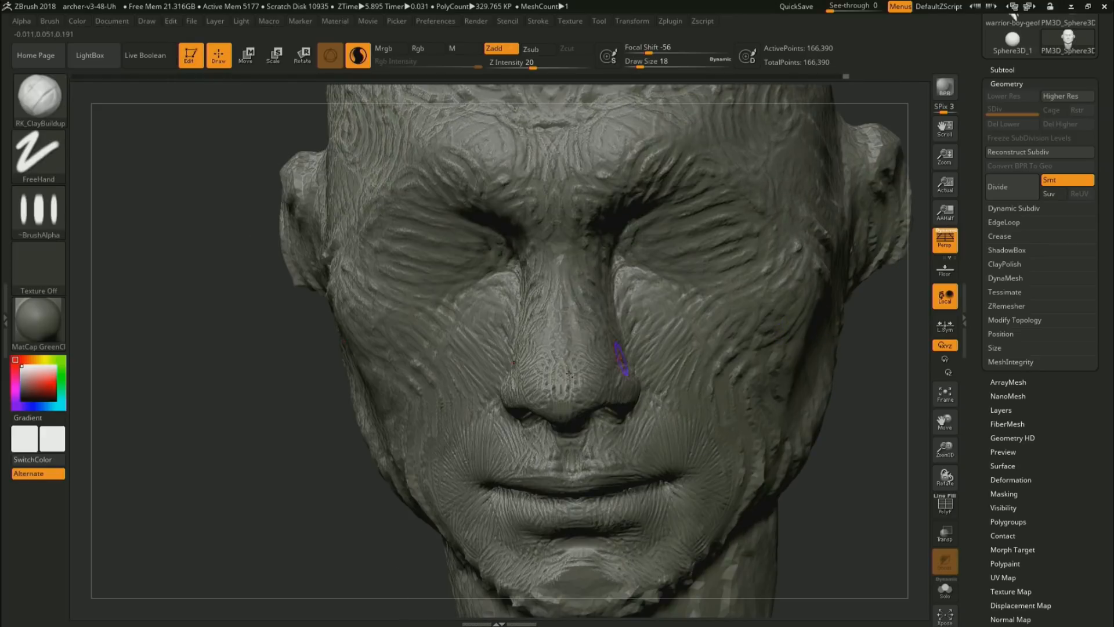
Carve the side planes of the nose bridge and the area between the brows with subtractive RK_ClayBuildup strokes
mouse_move(540, 254)
left_mouse_down("alt")
mouse_move(559, 368)
mouse_move(551, 360)
left_mouse_up("alt")
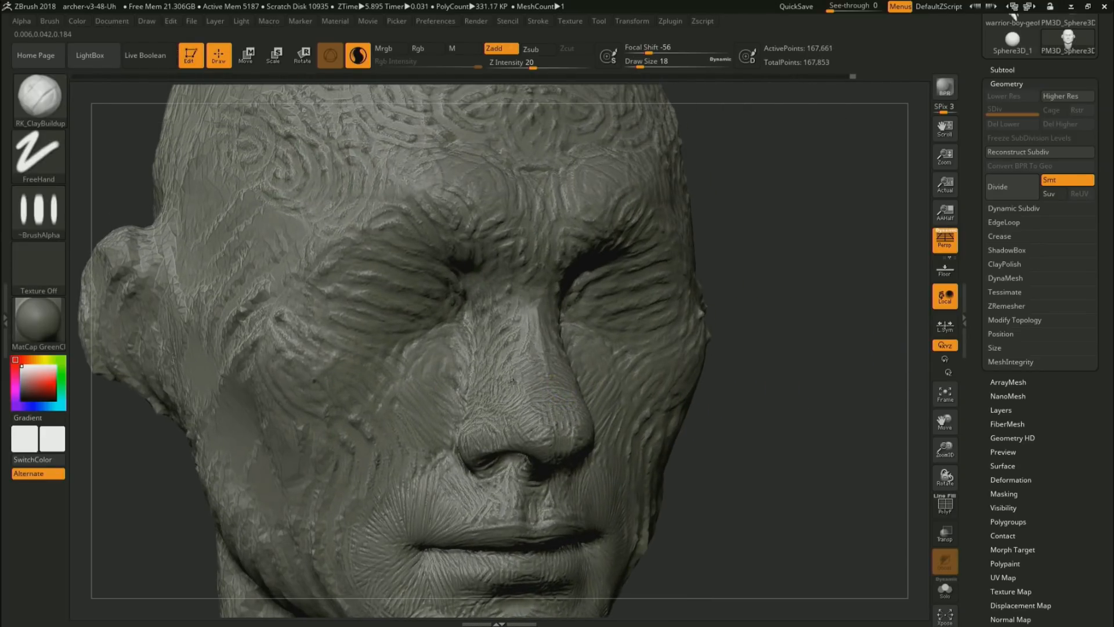
mouse_move(514, 356)
left_mouse_down("alt")
mouse_move(490, 426)
mouse_move(495, 390)
mouse_move(514, 371)
mouse_move(499, 348)
mouse_move(484, 368)
left_mouse_up("alt")
mouse_move(517, 332)
left_mouse_down("alt")
mouse_move(499, 354)
mouse_move(523, 362)
mouse_move(539, 325)
mouse_move(528, 313)
left_mouse_up("alt")
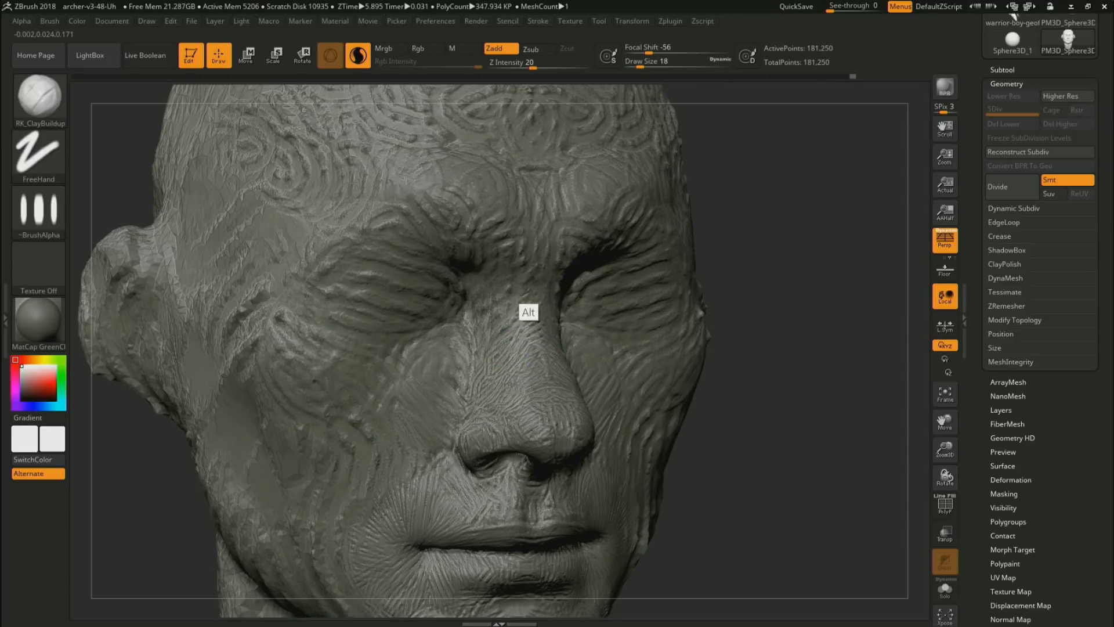
left_click_drag(830, 281, 754, 268)
mouse_move(542, 250)
left_mouse_down("alt")
mouse_move(540, 266)
mouse_move(553, 228)
mouse_move(544, 221)
left_mouse_up("alt")
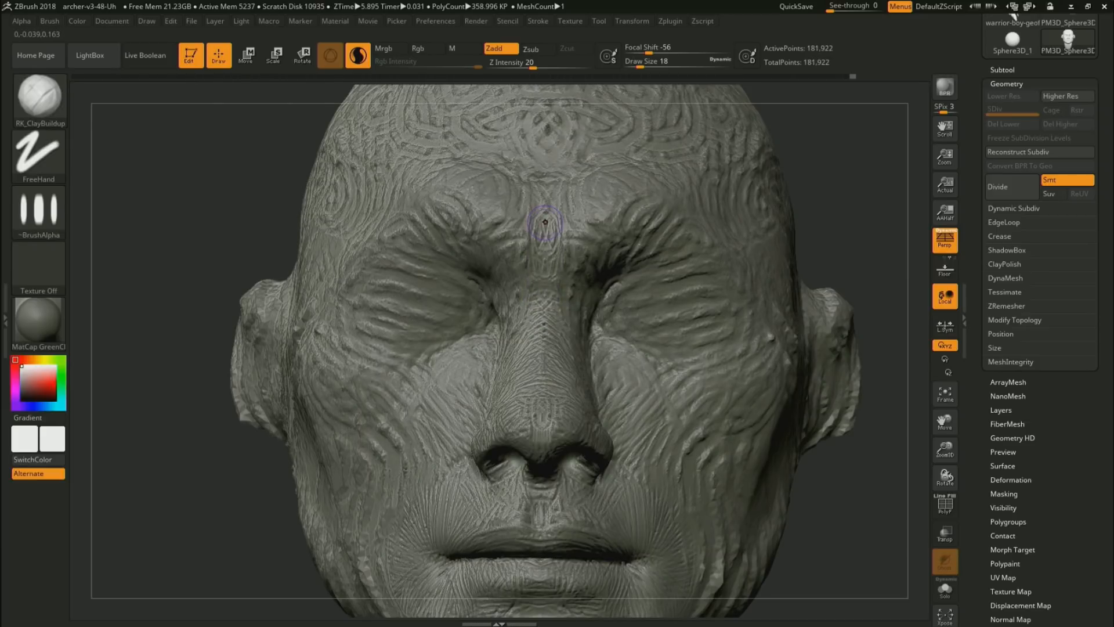
left_click_drag(836, 290, 834, 249, "alt")
Show the wireframe, raise the draw size to 51 and smooth the forehead and face surface
mouse_move(732, 325)
left_mouse_down()
mouse_move(830, 331)
mouse_move(749, 352)
mouse_move(748, 371)
mouse_move(798, 333)
mouse_move(741, 360)
mouse_move(774, 344)
left_mouse_up()
key("s")
key("shift+f")
key("s")
mouse_move(604, 208)
left_mouse_down("shift")
mouse_move(574, 169)
mouse_move(527, 160)
left_mouse_up("shift")
mouse_move(557, 201)
left_mouse_down("shift")
mouse_move(508, 182)
mouse_move(385, 182)
mouse_move(515, 212)
mouse_move(439, 210)
mouse_move(391, 242)
mouse_move(454, 250)
mouse_move(438, 273)
mouse_move(336, 303)
mouse_move(457, 337)
mouse_move(499, 378)
mouse_move(462, 428)
mouse_move(523, 504)
mouse_move(517, 589)
mouse_move(435, 537)
mouse_move(392, 462)
mouse_move(368, 365)
mouse_move(346, 331)
mouse_move(418, 390)
mouse_move(426, 477)
mouse_move(480, 530)
mouse_move(438, 368)
mouse_move(466, 379)
mouse_move(527, 485)
left_mouse_up("shift")
mouse_move(739, 472)
left_mouse_down()
mouse_move(729, 348)
mouse_move(731, 380)
mouse_move(472, 237)
left_mouse_up()
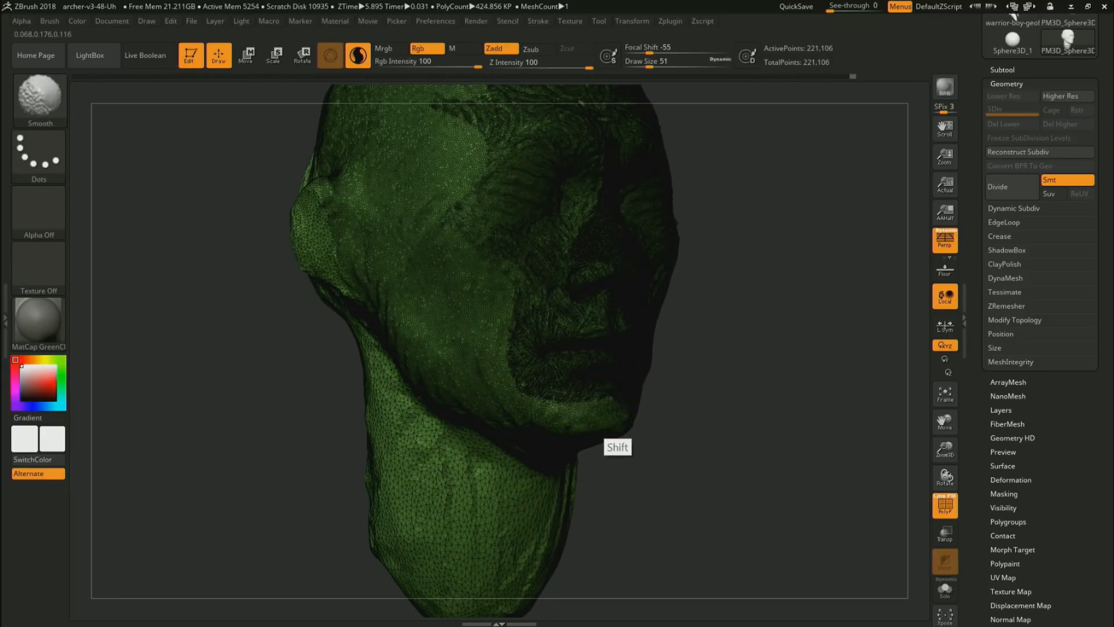
Smooth the jaw, cheek and side of the head with the Smooth brush at draw size 51
mouse_move(716, 436)
left_mouse_down()
mouse_move(719, 290)
mouse_move(705, 279)
left_mouse_up()
mouse_move(482, 408)
left_mouse_down("shift")
mouse_move(567, 464)
mouse_move(391, 395)
mouse_move(296, 318)
mouse_move(295, 262)
left_mouse_up("shift")
mouse_move(621, 215)
left_mouse_down()
mouse_move(671, 211)
mouse_move(760, 232)
left_mouse_up()
mouse_move(329, 279)
left_mouse_down("shift")
mouse_move(289, 298)
mouse_move(309, 407)
mouse_move(356, 414)
mouse_move(321, 293)
mouse_move(199, 279)
mouse_move(311, 398)
mouse_move(397, 427)
mouse_move(434, 423)
left_mouse_up("shift")
mouse_move(548, 326)
left_mouse_down()
mouse_move(767, 296)
mouse_move(749, 374)
mouse_move(709, 368)
left_mouse_up()
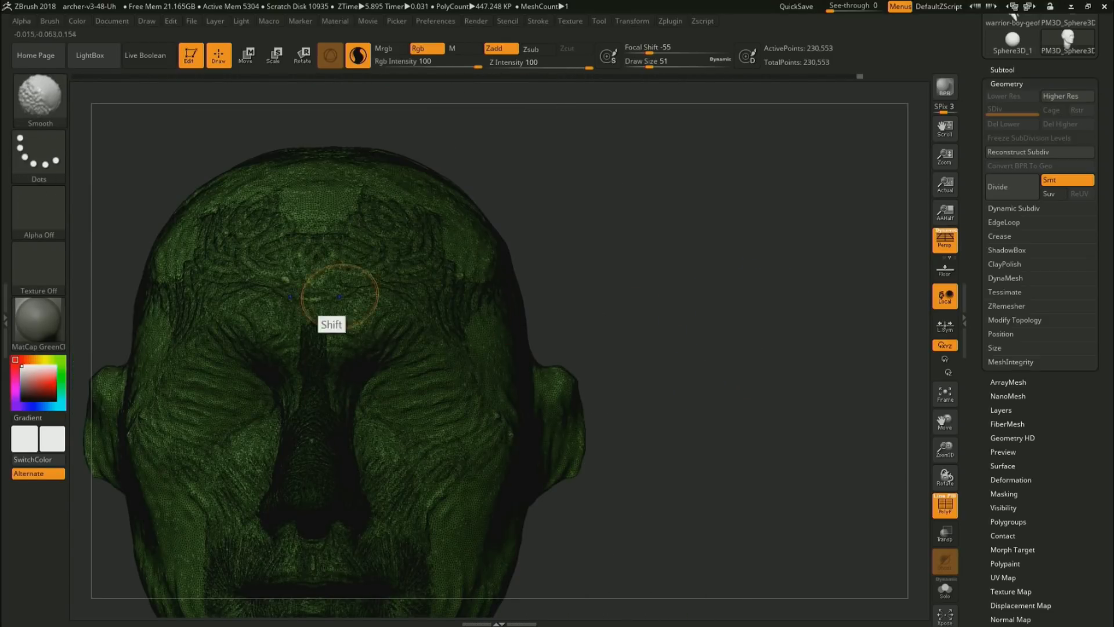
Smooth the remaining rough patterns across the forehead and temples with the Smooth brush
mouse_move(320, 313)
left_mouse_down("shift")
mouse_move(409, 293)
mouse_move(380, 257)
left_mouse_up("shift")
left_click_drag(655, 271, 759, 254, "alt")
mouse_move(577, 234)
left_mouse_down("shift")
mouse_move(514, 249)
mouse_move(359, 217)
mouse_move(369, 208)
left_mouse_up("shift")
mouse_move(280, 291)
left_mouse_down("shift")
mouse_move(265, 353)
mouse_move(354, 295)
mouse_move(433, 287)
left_mouse_up("shift")
left_click_drag(736, 316, 761, 351)
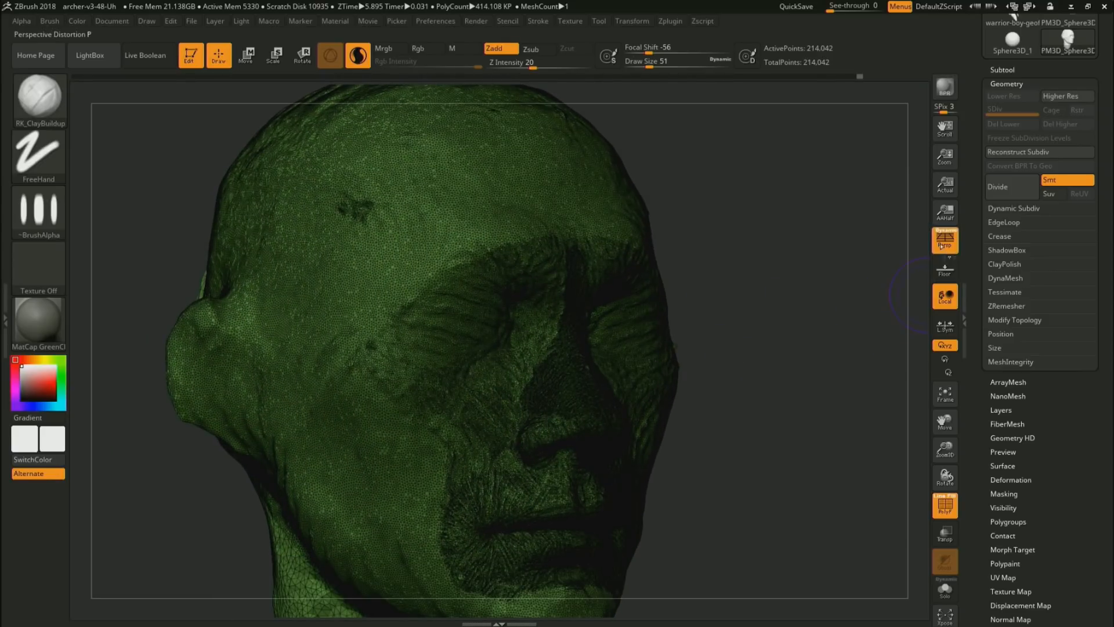
Hide the wireframe and assign the square Alpha 28 to the RK_ClayBuildup brush
left_click(945, 504)
key("s")
left_click_drag(707, 416, 701, 421)
left_click(39, 210)
left_click(442, 324)
Set the draw size to 27 and carve the ear canal and the hollow inside the upper ear
left_click_drag(789, 423, 865, 416, "alt")
key("s")
left_click_drag(372, 392, 382, 394)
left_click_drag(263, 523, 348, 446)
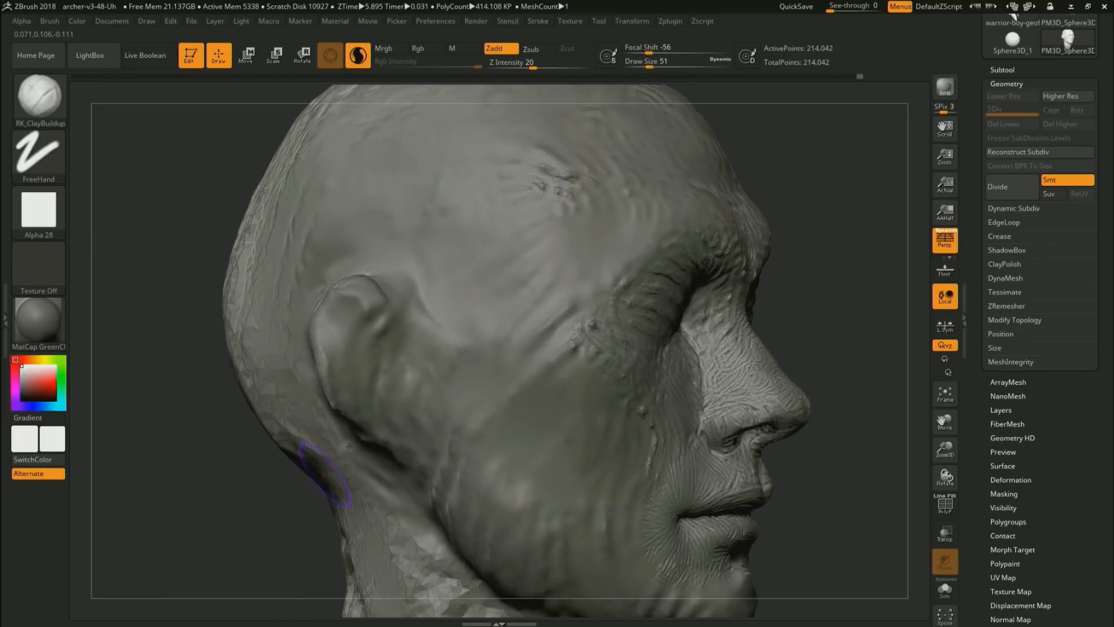
key("s")
left_click_drag(386, 369, 383, 371)
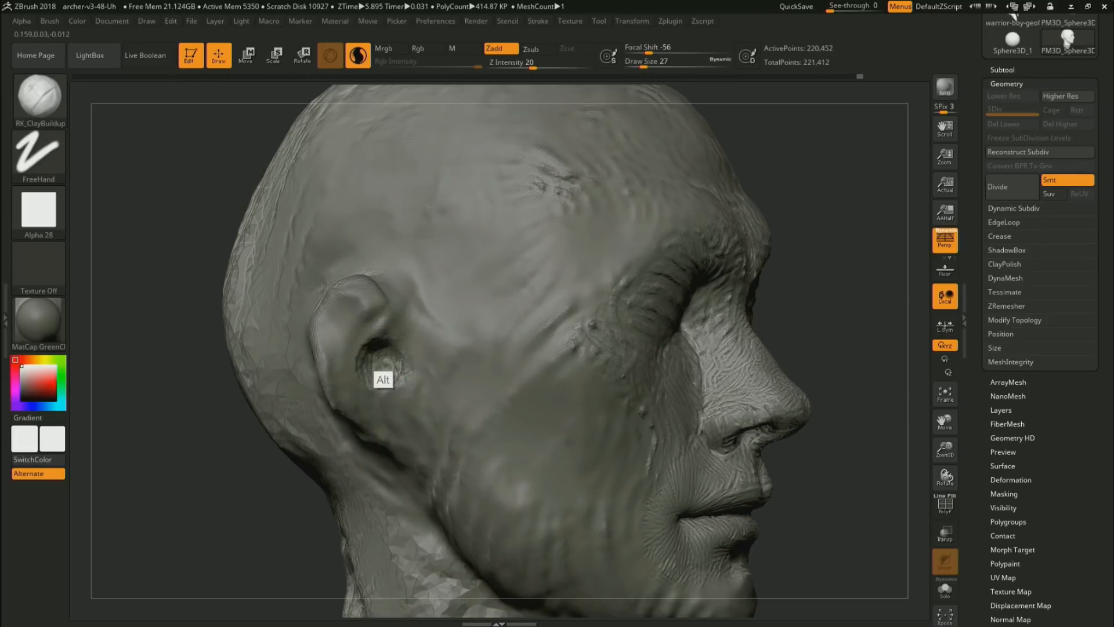
left_click_drag(385, 378, 394, 371, "alt")
mouse_move(259, 498)
left_mouse_down()
mouse_move(219, 490)
mouse_move(320, 462)
left_mouse_up()
mouse_move(379, 368)
left_mouse_down("alt")
mouse_move(381, 325)
mouse_move(346, 356)
mouse_move(341, 331)
mouse_move(353, 314)
left_mouse_up("alt")
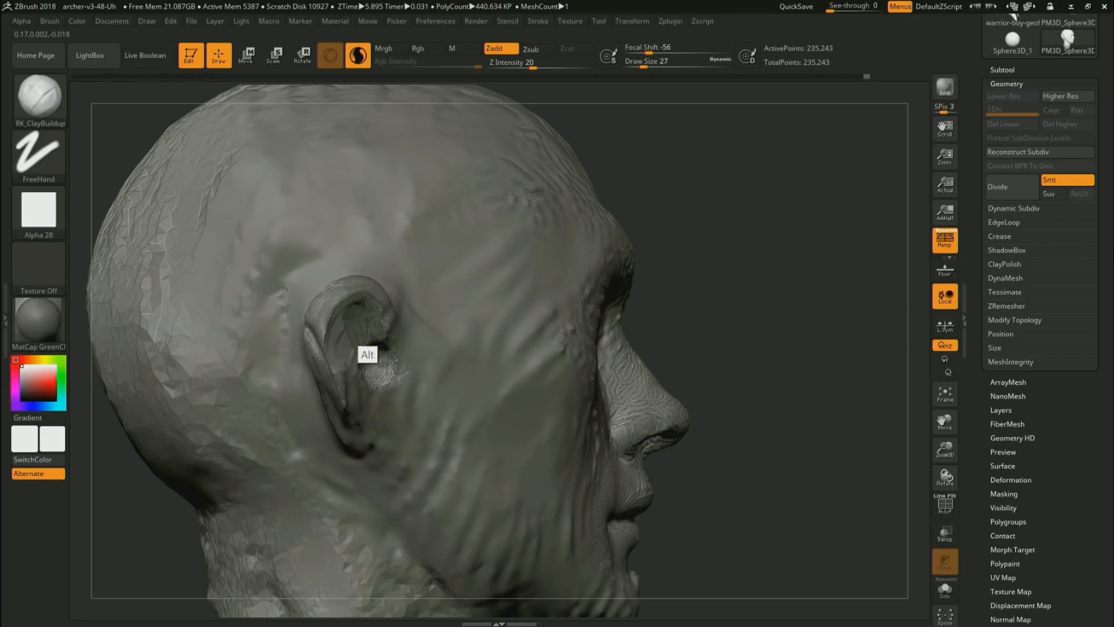
Carve the inner folds of the ear down toward the lobe and around the ear canal
left_click_drag(360, 314, 342, 352, "alt")
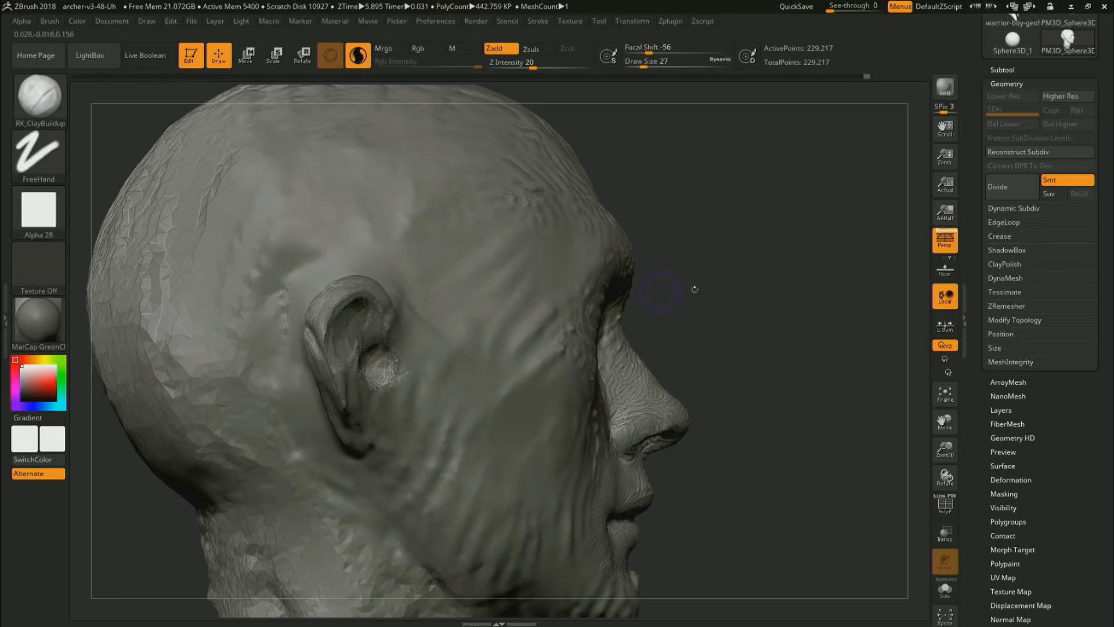
left_click_drag(694, 288, 610, 293)
mouse_move(357, 342)
left_mouse_down("alt")
mouse_move(353, 396)
mouse_move(335, 380)
left_mouse_up("alt")
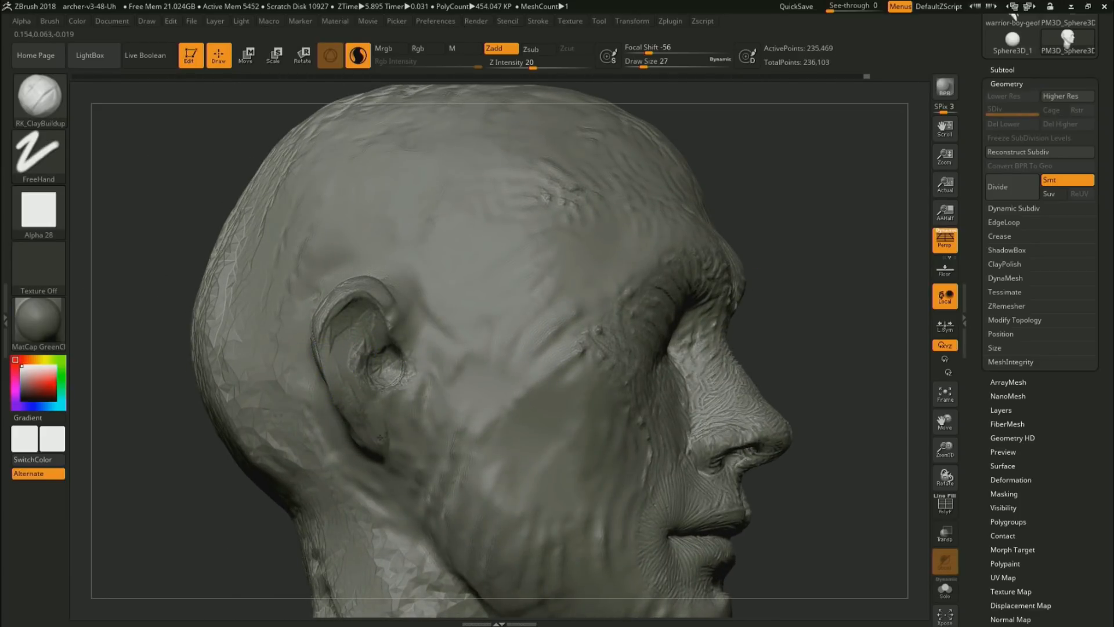
mouse_move(386, 361)
left_mouse_down("alt")
mouse_move(398, 338)
mouse_move(394, 353)
left_mouse_up("alt")
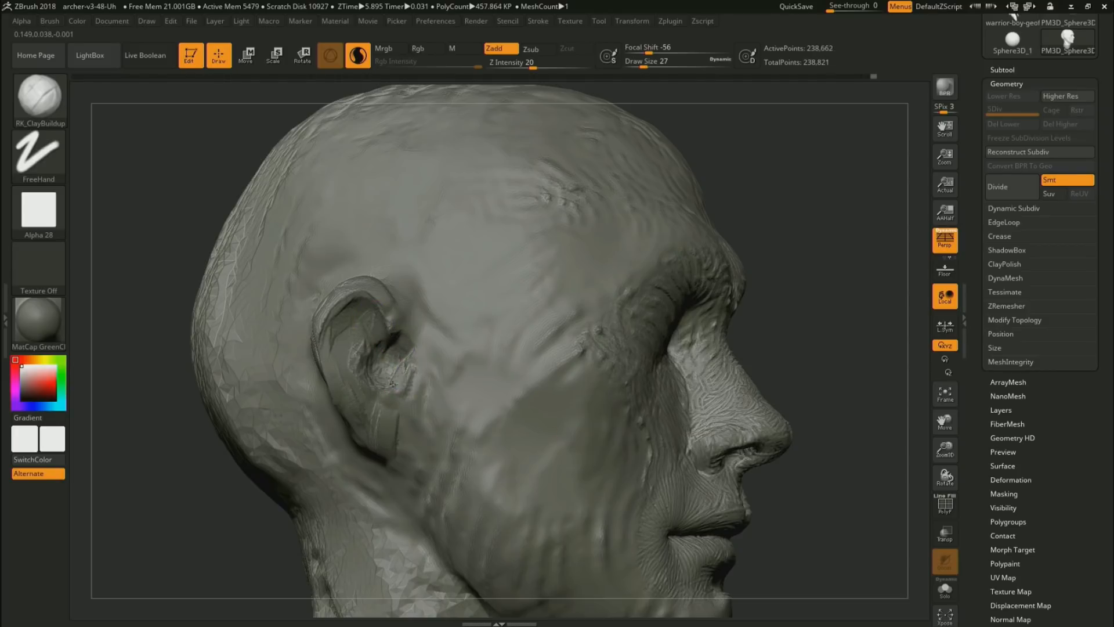
left_click_drag(230, 547, 325, 519)
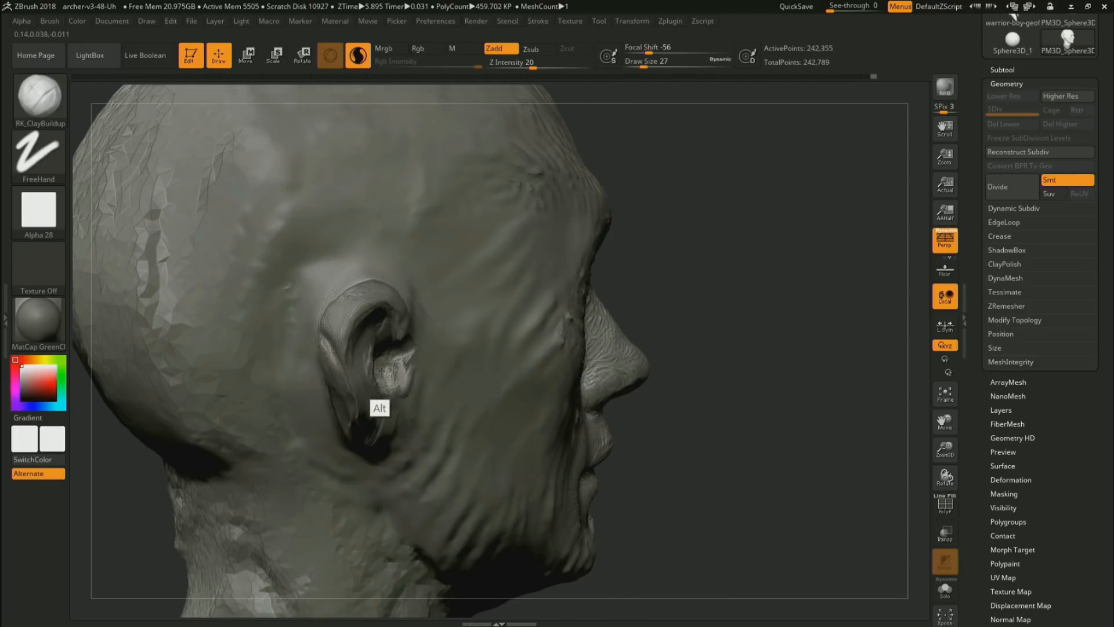
mouse_move(376, 356)
left_mouse_down("alt")
mouse_move(346, 343)
mouse_move(372, 341)
left_mouse_up("alt")
Carve the back of the ear from the upper rim down to the lobe, viewed from behind the head
left_click_drag(639, 274, 482, 305)
mouse_move(352, 300)
left_mouse_down("alt")
mouse_move(354, 281)
mouse_move(331, 303)
mouse_move(311, 449)
left_mouse_up("alt")
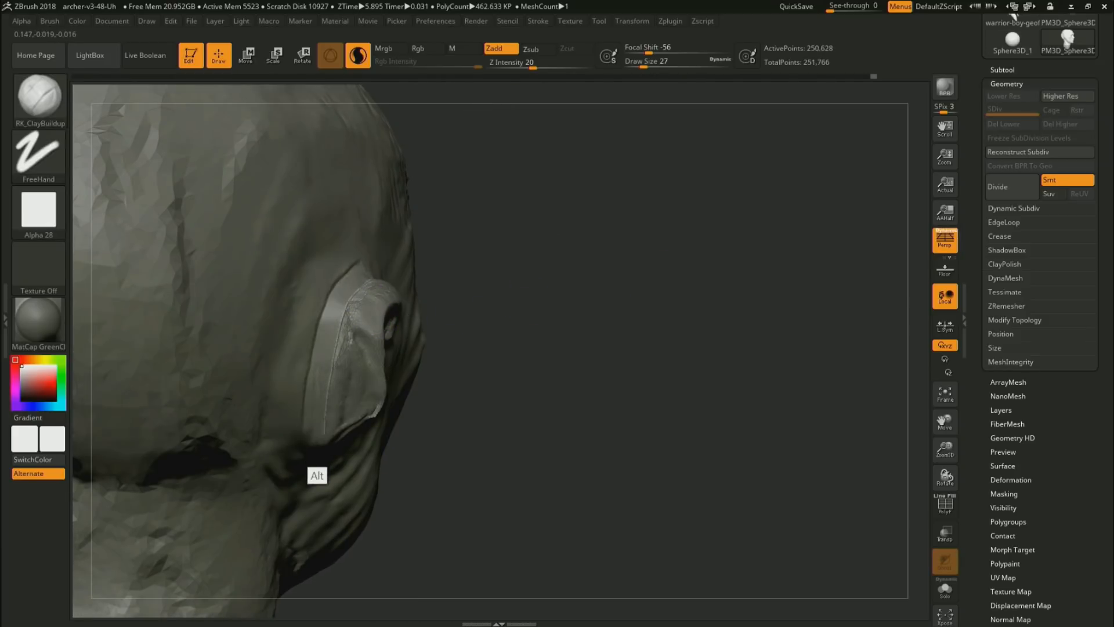
mouse_move(469, 397)
left_mouse_down()
mouse_move(303, 418)
mouse_move(307, 373)
left_mouse_up()
mouse_move(482, 304)
left_mouse_down()
mouse_move(536, 307)
mouse_move(461, 348)
left_mouse_up()
left_click_drag(305, 388, 298, 426, "alt")
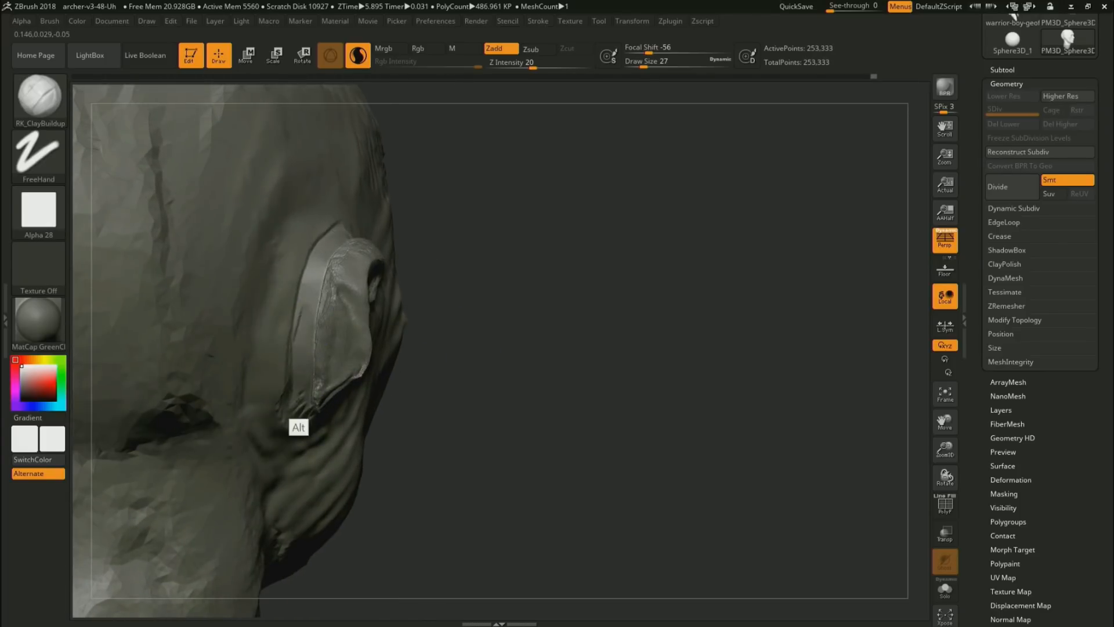
mouse_move(317, 288)
left_mouse_down("alt")
mouse_move(291, 430)
mouse_move(277, 394)
mouse_move(288, 418)
left_mouse_up("alt")
mouse_move(490, 286)
left_mouse_down()
mouse_move(371, 240)
mouse_move(309, 259)
mouse_move(299, 278)
mouse_move(324, 256)
mouse_move(299, 288)
mouse_move(360, 229)
mouse_move(314, 260)
mouse_move(302, 293)
mouse_move(327, 337)
mouse_move(325, 371)
left_mouse_up()
Carve the upper rim of the ear and the fold beneath it with subtractive clay strokes
left_click_drag(665, 375, 423, 290)
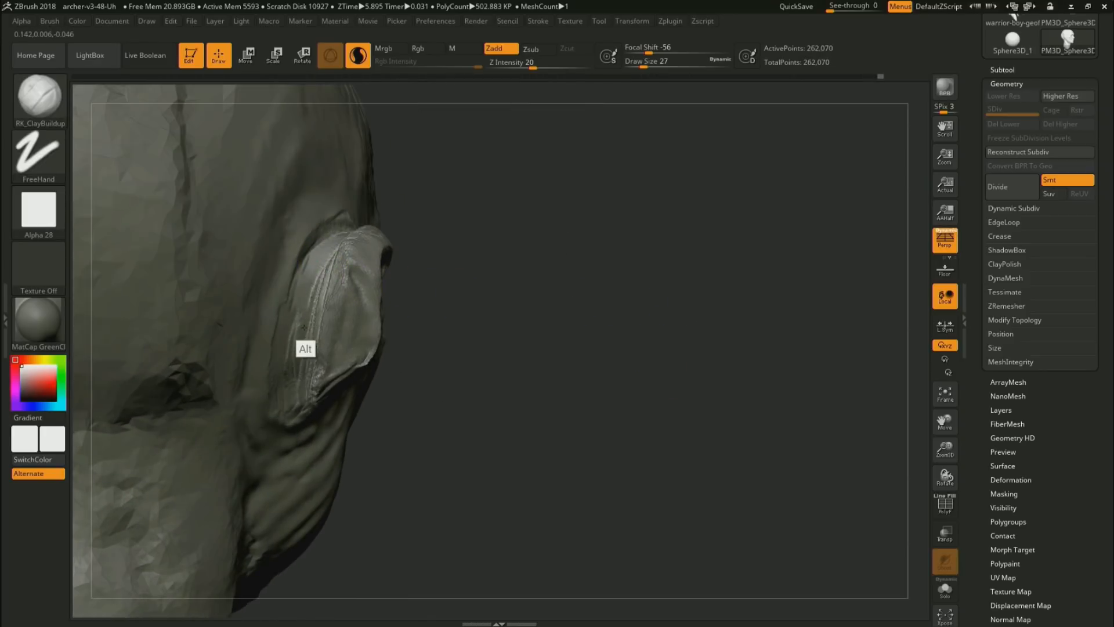
left_click_drag(557, 372, 441, 244)
mouse_move(351, 226)
left_mouse_down("alt")
mouse_move(398, 223)
mouse_move(361, 225)
mouse_move(383, 225)
left_mouse_up("alt")
mouse_move(661, 325)
left_mouse_down()
mouse_move(684, 246)
mouse_move(662, 325)
mouse_move(568, 331)
left_mouse_up()
mouse_move(339, 289)
left_mouse_down("alt")
mouse_move(381, 338)
mouse_move(365, 293)
mouse_move(349, 321)
mouse_move(325, 271)
mouse_move(373, 256)
mouse_move(373, 244)
mouse_move(361, 260)
left_mouse_up("alt")
left_click_drag(830, 244, 777, 231)
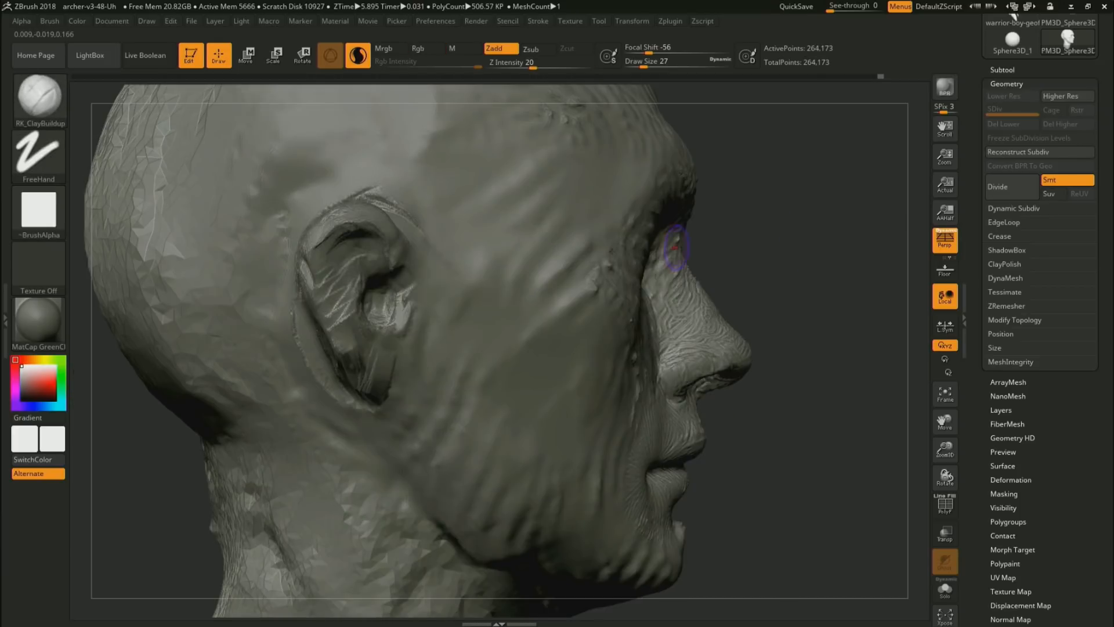
Carve the front of the ear's upper rim and define the hollow and the tragus beside the ear canal
mouse_move(377, 250)
left_mouse_down("alt")
mouse_move(397, 270)
mouse_move(392, 229)
left_mouse_up("alt")
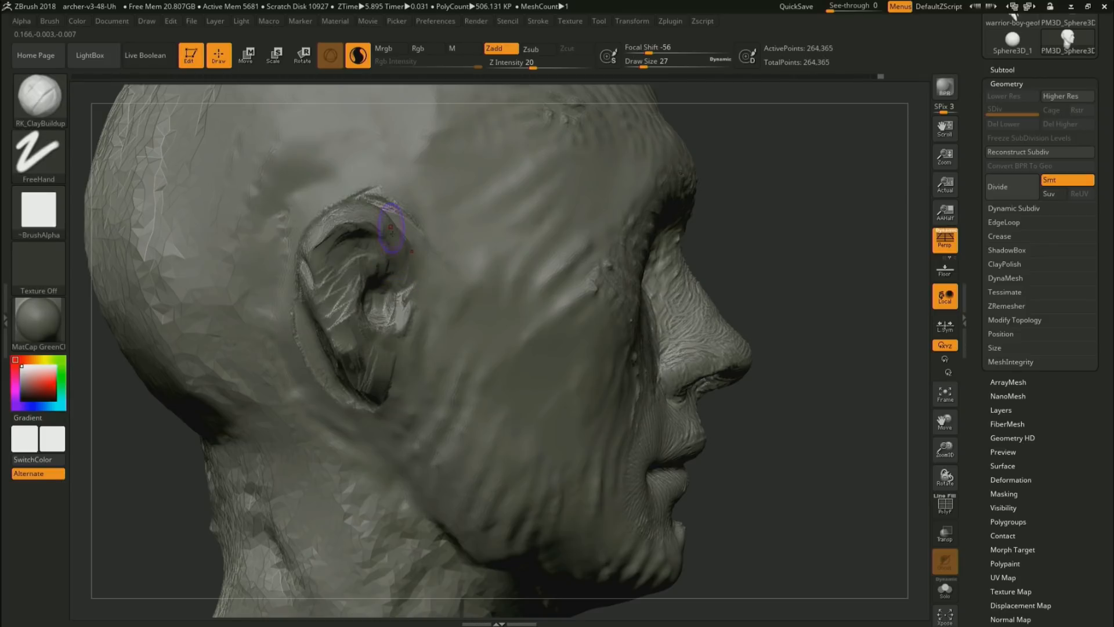
mouse_move(382, 302)
left_mouse_down("alt")
mouse_move(409, 244)
mouse_move(391, 306)
mouse_move(378, 288)
left_mouse_up("alt")
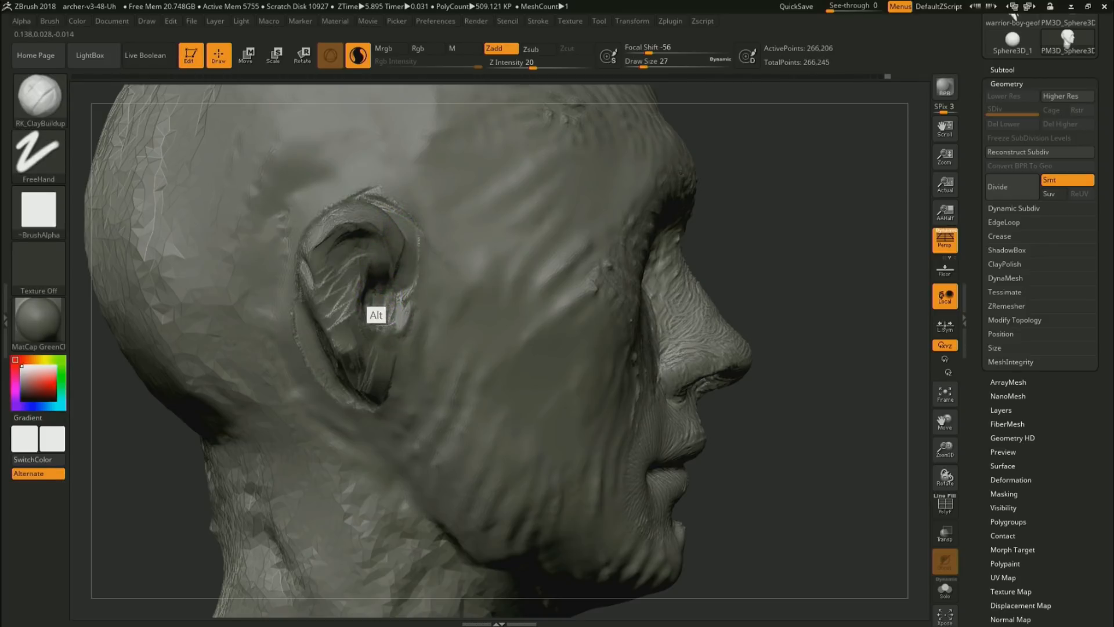
mouse_move(373, 334)
left_mouse_down("alt")
mouse_move(348, 372)
mouse_move(378, 392)
mouse_move(355, 361)
mouse_move(415, 303)
left_mouse_up("alt")
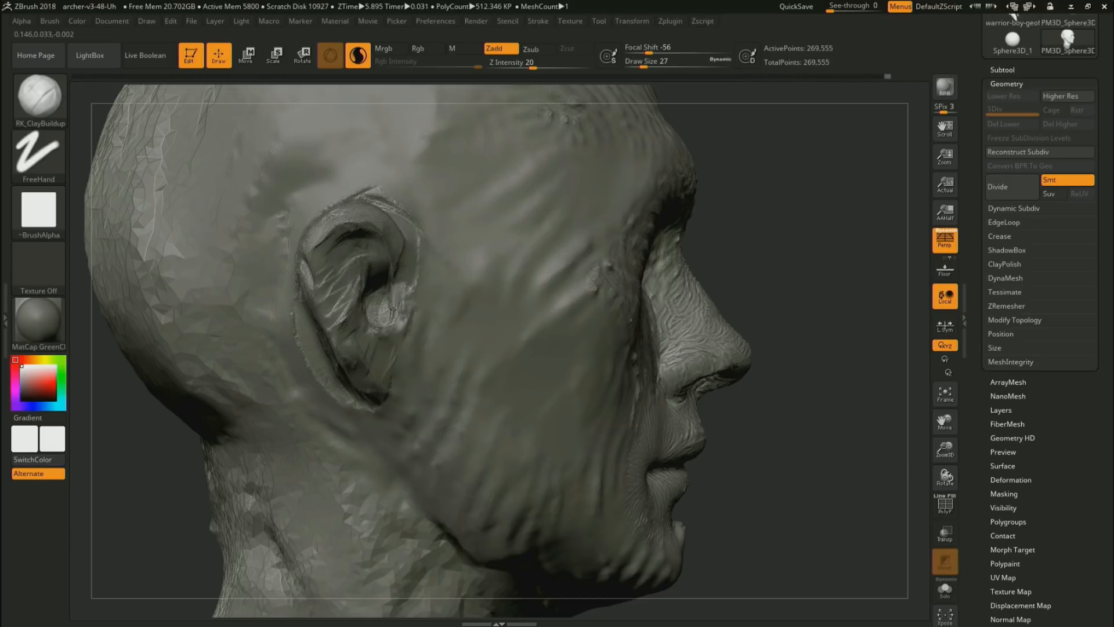
mouse_move(770, 248)
left_mouse_down()
mouse_move(679, 255)
mouse_move(754, 253)
left_mouse_up()
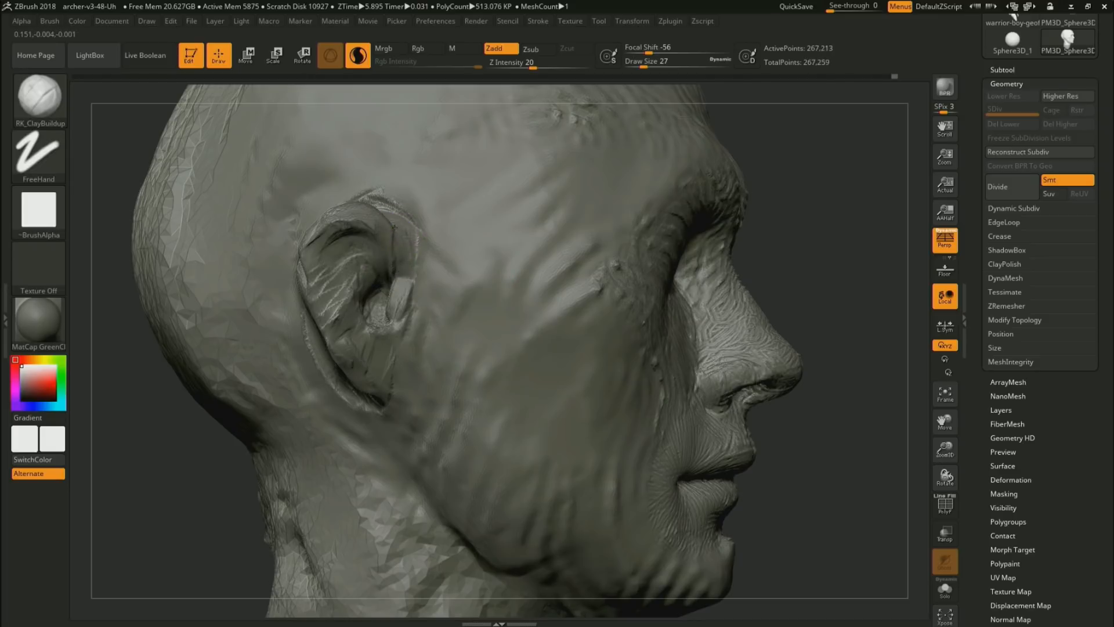
Carve the ear's inner hollow and lobe and the edge where the ear meets the head with subtractive clay strokes
left_click_drag(203, 523, 332, 401)
mouse_move(286, 322)
left_mouse_down("alt")
mouse_move(303, 239)
mouse_move(326, 207)
mouse_move(364, 191)
mouse_move(289, 337)
mouse_move(365, 430)
left_mouse_up("alt")
left_click_drag(691, 348, 677, 376)
left_click_drag(350, 261, 351, 409, "alt")
mouse_move(611, 354)
left_mouse_down()
mouse_move(563, 361)
mouse_move(499, 349)
left_mouse_up()
left_click_drag(347, 284, 352, 352, "alt")
left_click_drag(278, 501, 261, 394, "alt")
Set the clay brush draw size to 54 and check the ears and face from the front and from below
mouse_move(778, 342)
left_mouse_down()
mouse_move(698, 328)
mouse_move(778, 315)
mouse_move(791, 368)
mouse_move(780, 379)
mouse_move(797, 379)
mouse_move(789, 367)
left_mouse_up()
key("s")
mouse_move(812, 364)
left_mouse_down("alt")
mouse_move(766, 420)
mouse_move(820, 371)
left_mouse_up("alt")
key("s")
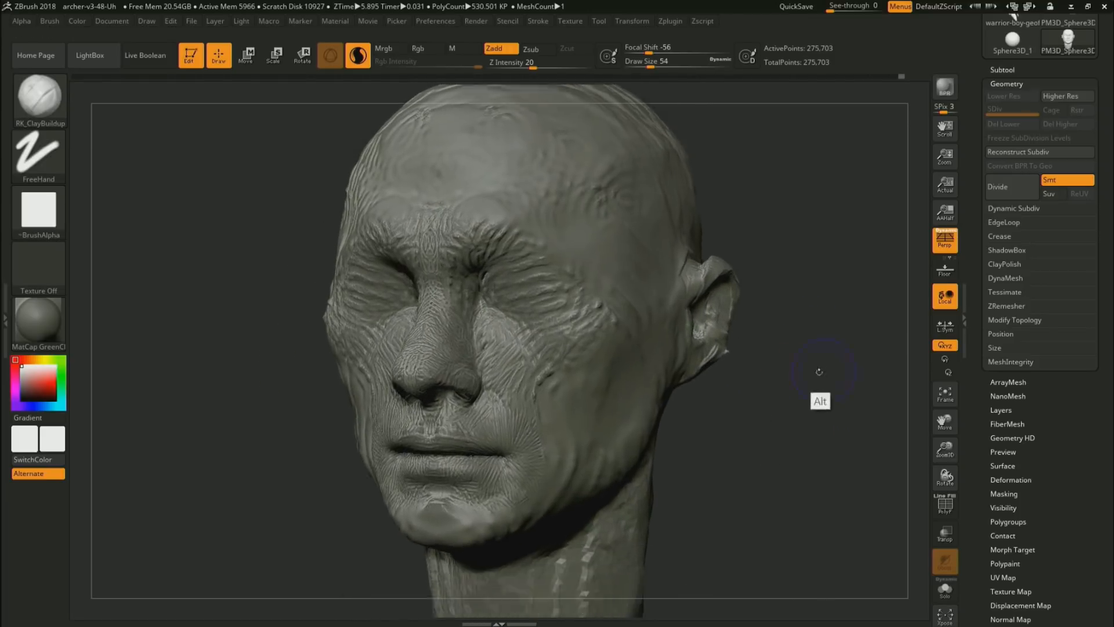
mouse_move(795, 432)
left_mouse_down()
mouse_move(809, 418)
mouse_move(814, 349)
mouse_move(786, 442)
left_mouse_up()
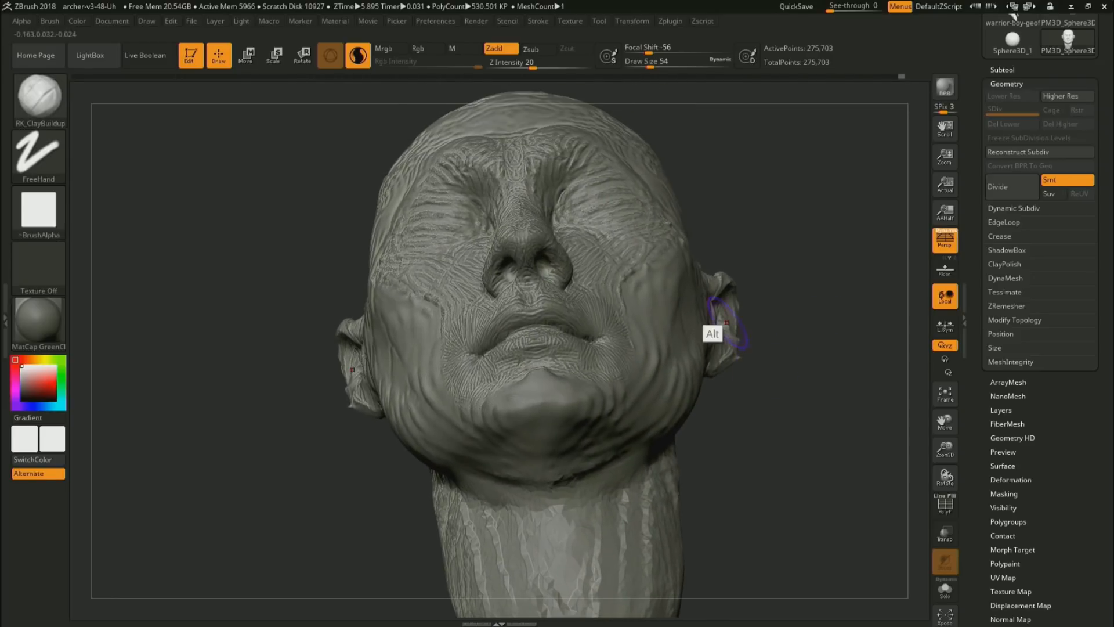
left_click_drag(693, 225, 720, 244)
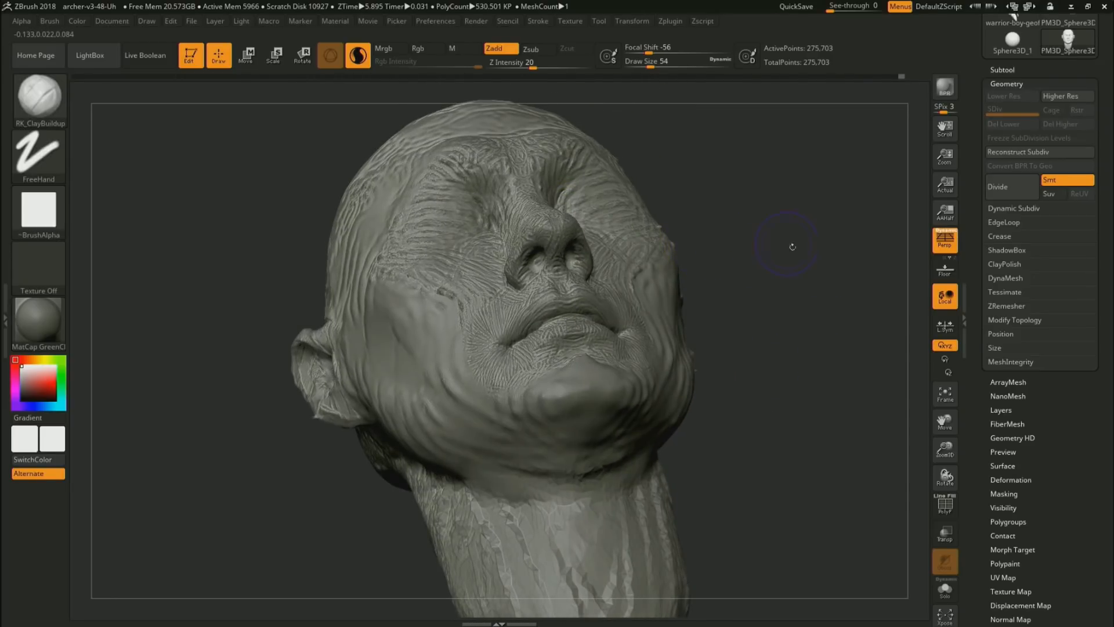
left_click_drag(792, 247, 781, 291, "shift")
left_click_drag(800, 230, 783, 287, "alt")
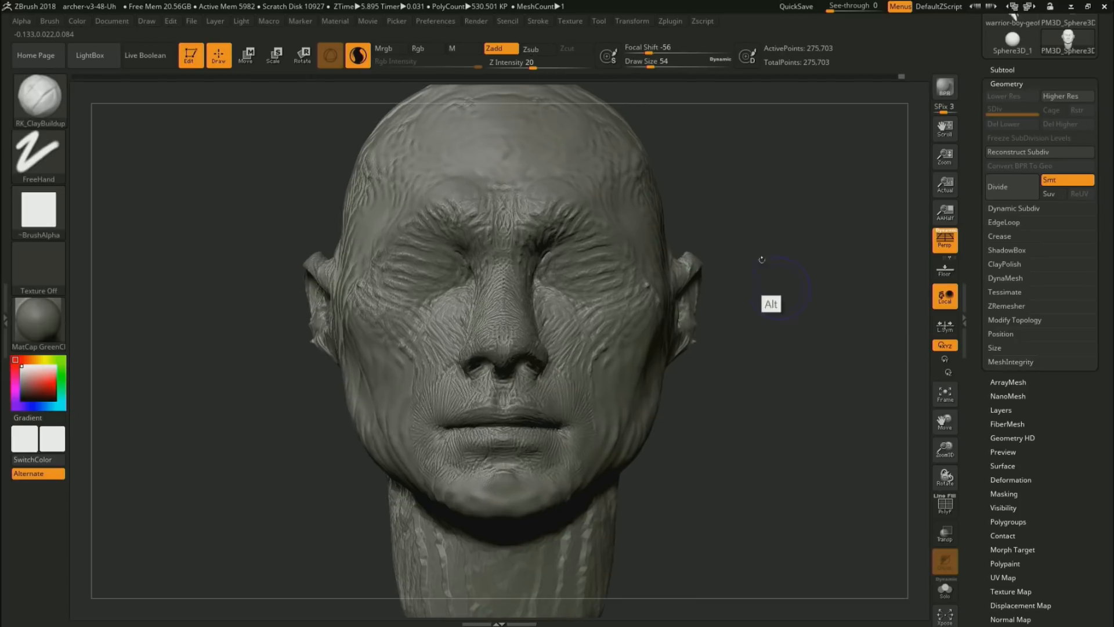
Reduce the head mesh to 150,000 points and divide it up to subdivision level 3
left_click(670, 21)
left_click(751, 405)
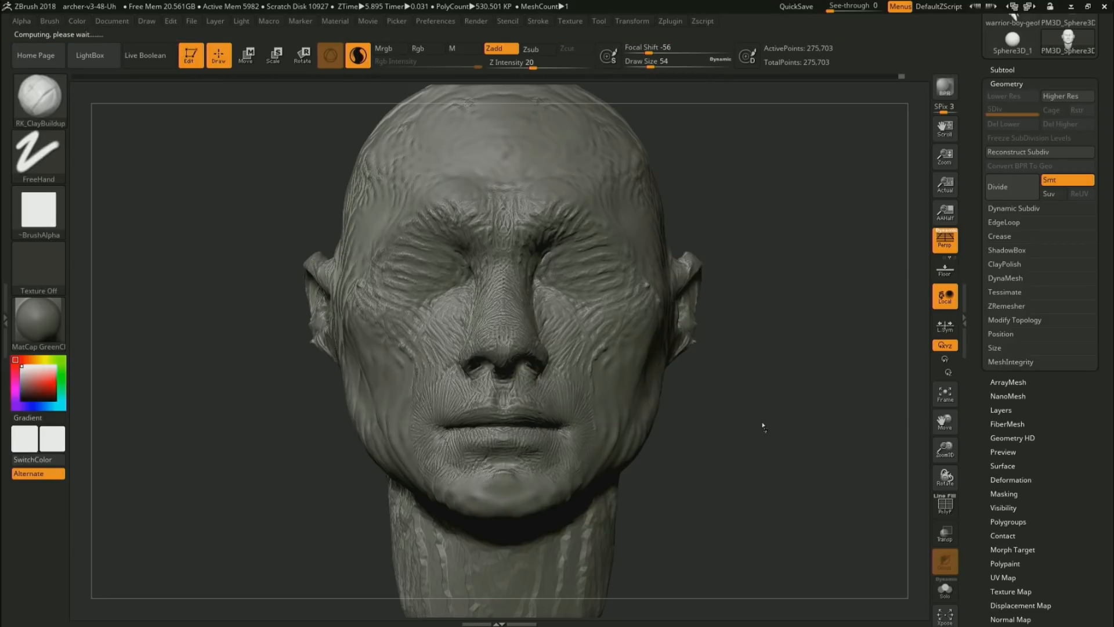
left_click_drag(779, 413, 813, 384)
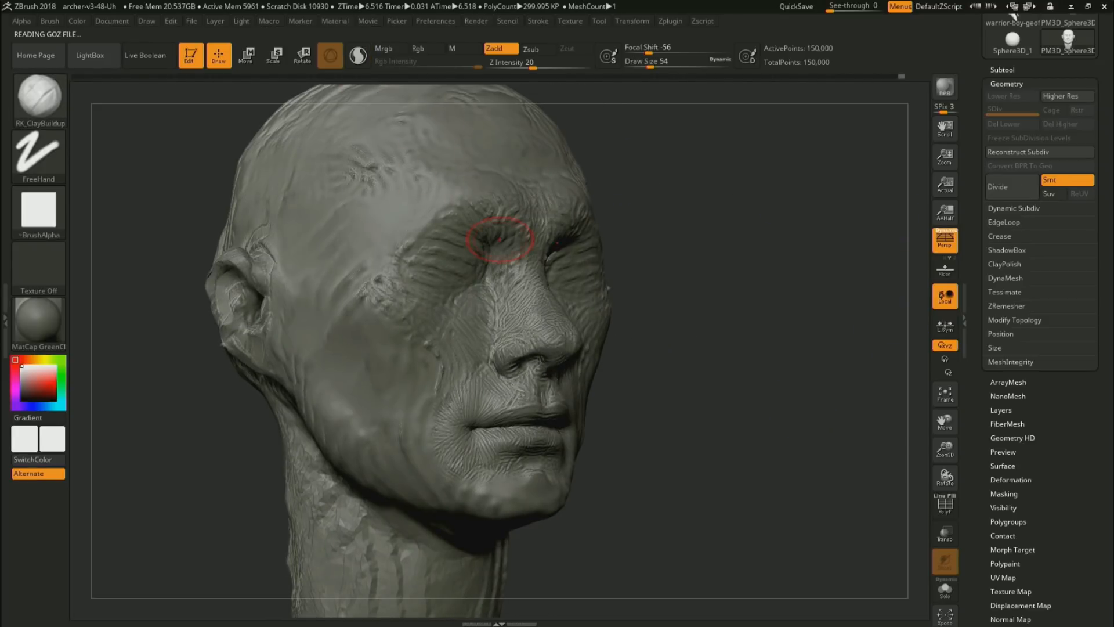
left_click(1012, 195)
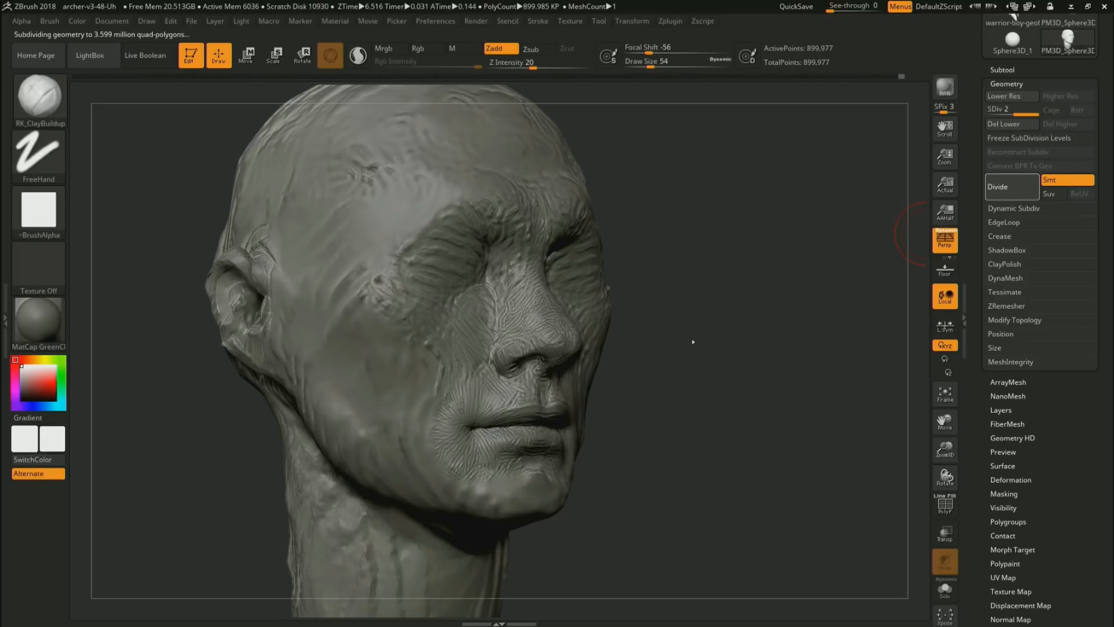
left_click_drag(721, 356, 709, 362)
Assign Alpha 59 to the clay brush with a draw size of 31, and lower the head to subdivision level 2
key("s")
left_click_drag(606, 413, 601, 413)
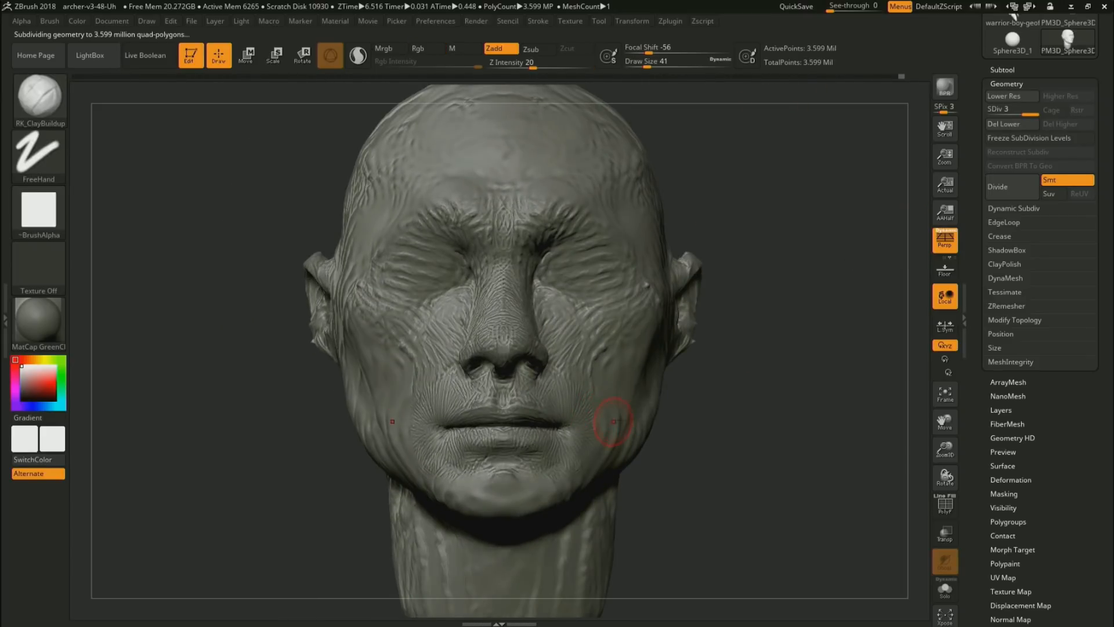
left_click(39, 209)
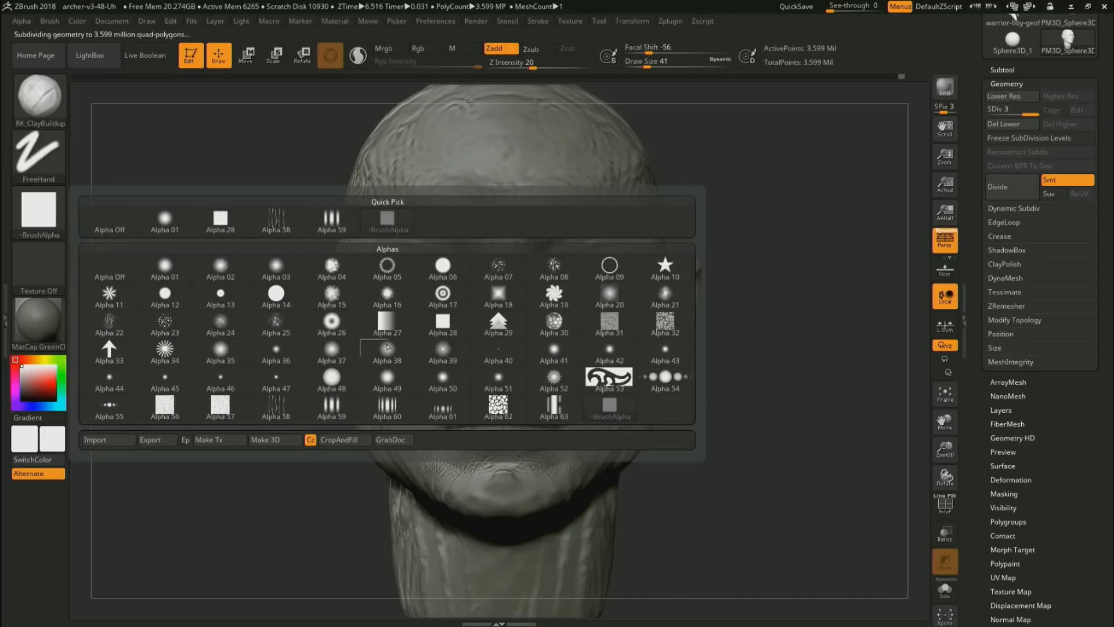
left_click(340, 410)
mouse_move(702, 414)
left_mouse_down()
mouse_move(809, 406)
mouse_move(713, 365)
mouse_move(773, 403)
left_mouse_up()
key("s")
left_click_drag(495, 406, 492, 406)
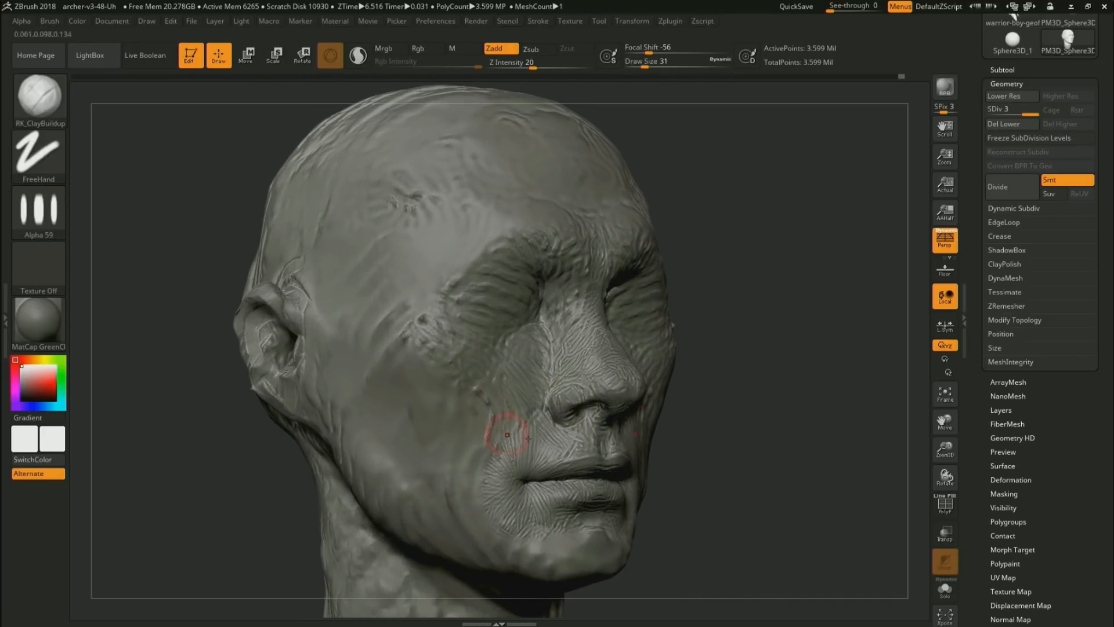
left_click_drag(746, 397, 744, 376)
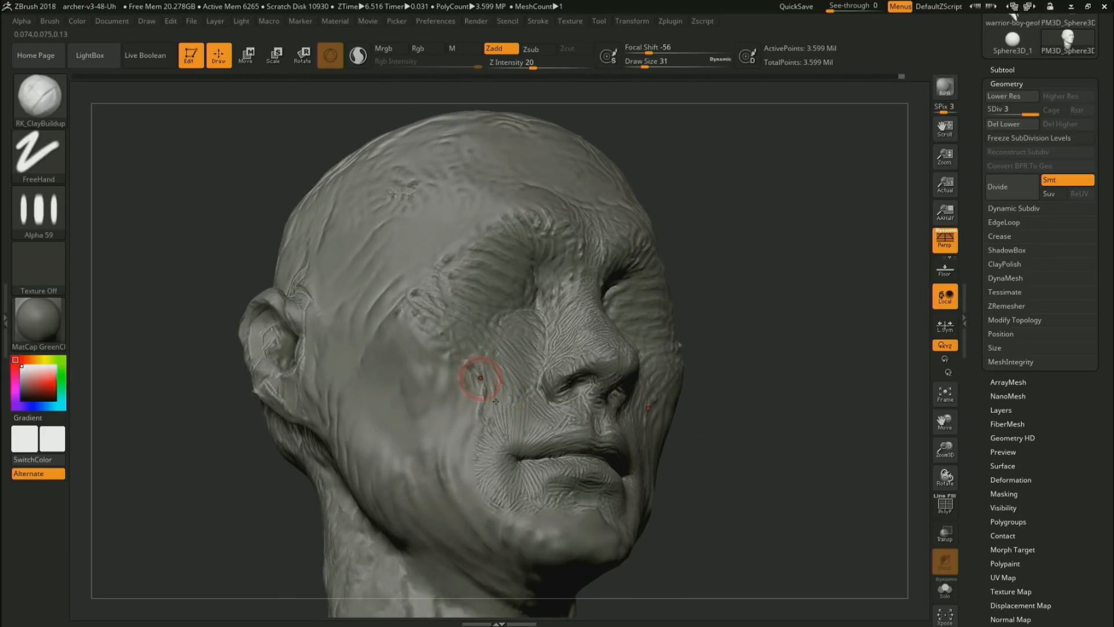
key("shift+d")
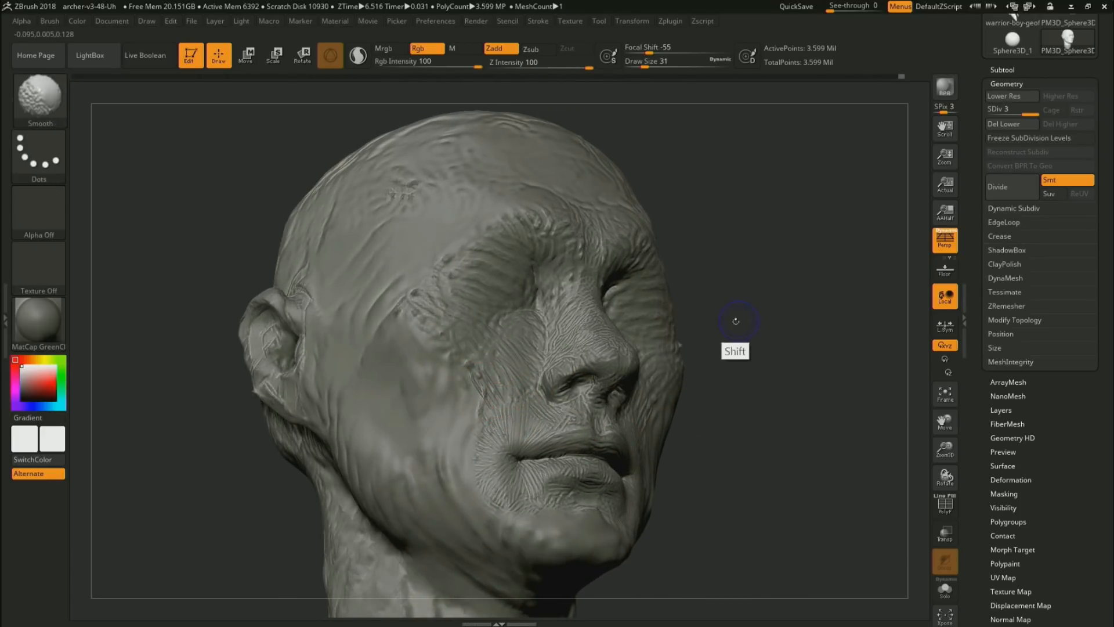
left_click(55, 112)
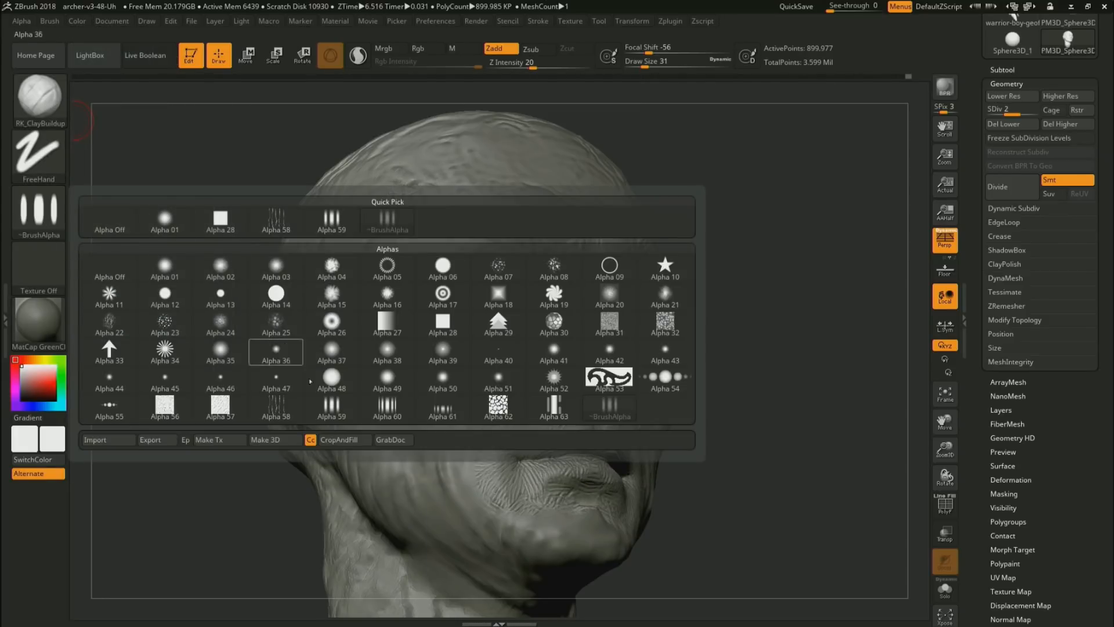
left_click(22, 21)
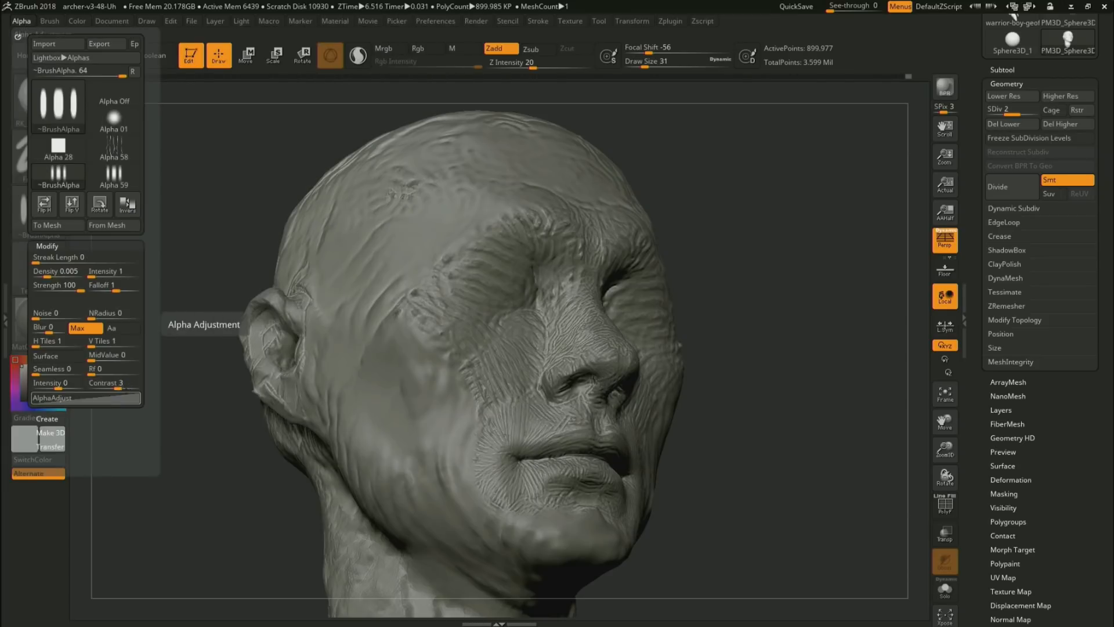
left_click(538, 21)
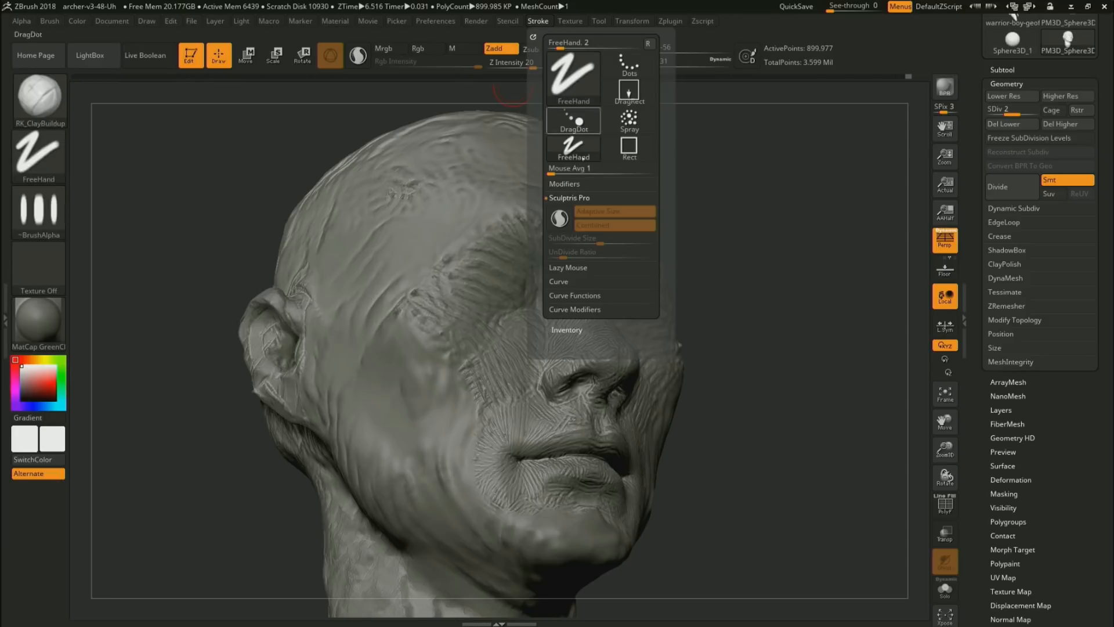
left_click(568, 267)
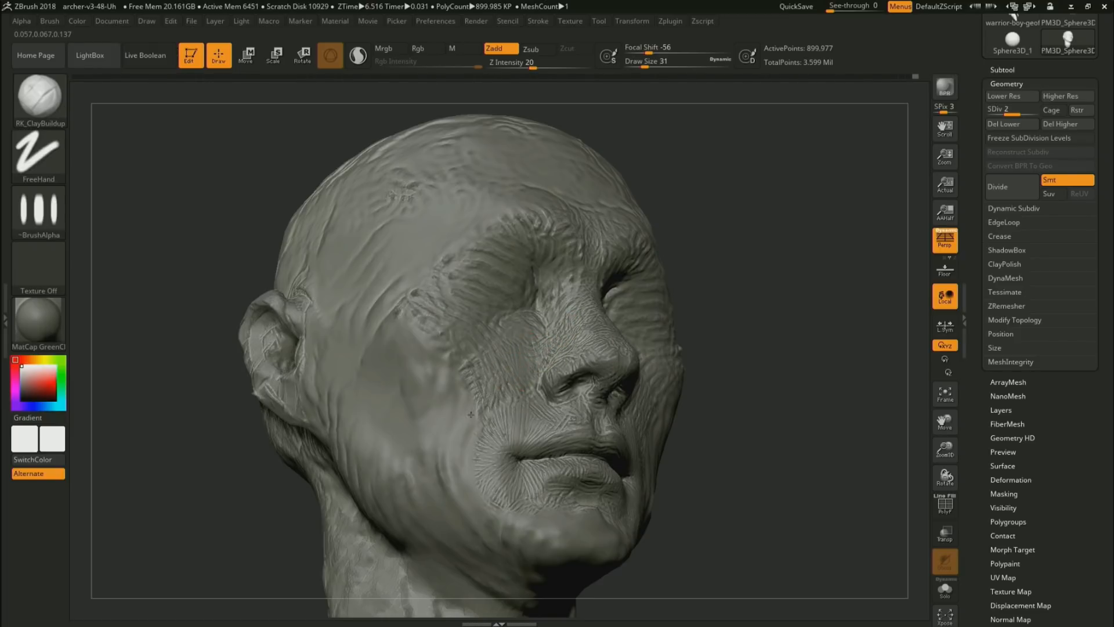
Set the draw size to 56 and carve the cheek, cheekbone and outer eye area with textured subtractive strokes at subdivision level 2
key("s")
left_click_drag(474, 381, 480, 380)
mouse_move(859, 367)
left_mouse_down()
mouse_move(791, 376)
mouse_move(748, 326)
left_mouse_up()
key("shift+d")
left_click_drag(808, 386, 726, 388)
key("d")
left_click_drag(672, 349, 652, 285, "alt")
mouse_move(380, 447)
left_mouse_down()
mouse_move(367, 449)
mouse_move(363, 524)
left_mouse_up()
left_click_drag(680, 340, 676, 338, "alt")
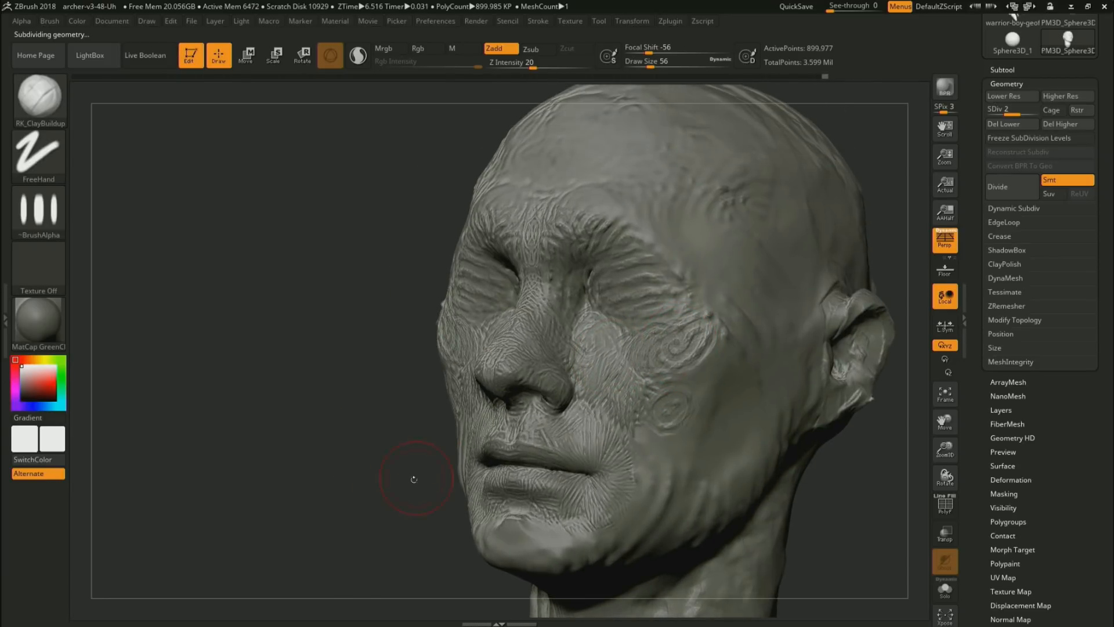
left_click_drag(410, 473, 460, 426)
mouse_move(708, 343)
left_mouse_down("alt")
mouse_move(723, 300)
mouse_move(684, 332)
mouse_move(679, 258)
mouse_move(651, 219)
mouse_move(628, 263)
mouse_move(598, 264)
mouse_move(595, 290)
mouse_move(659, 299)
left_mouse_up("alt")
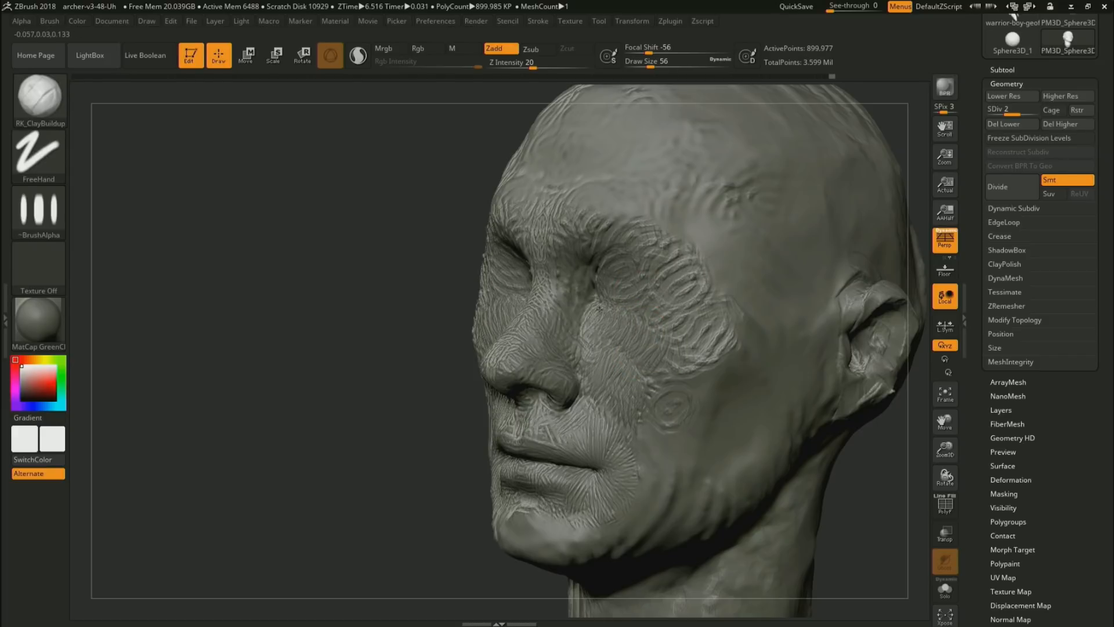
Carve the closed eyelid, the area below the eye and the inner eye corner with subtractive clay strokes
left_click_drag(613, 338, 605, 317, "alt")
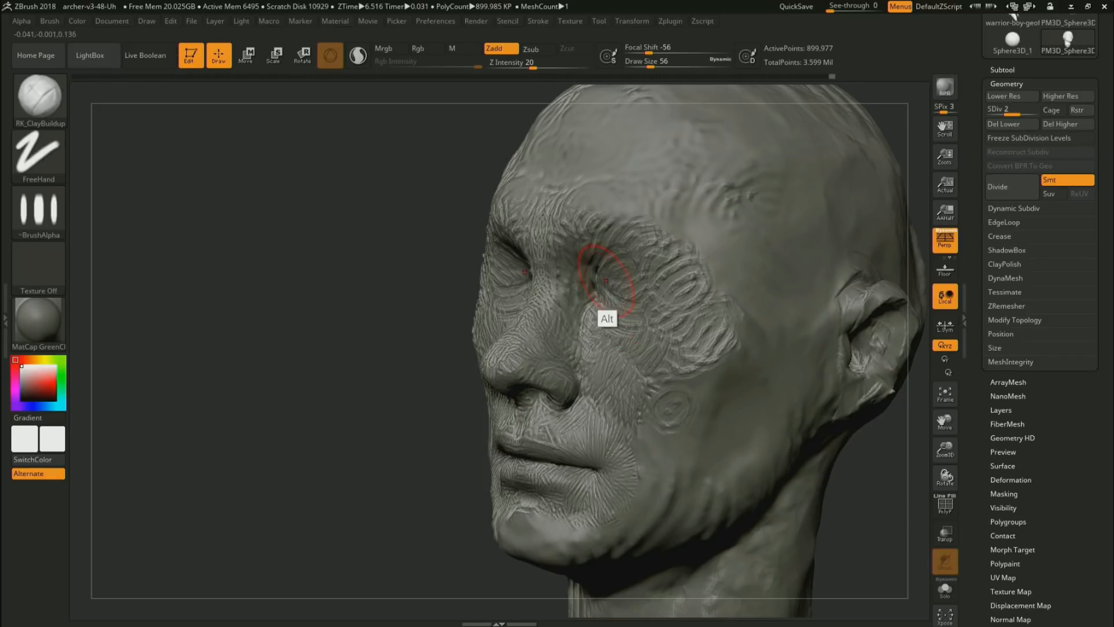
left_click_drag(367, 441, 460, 373)
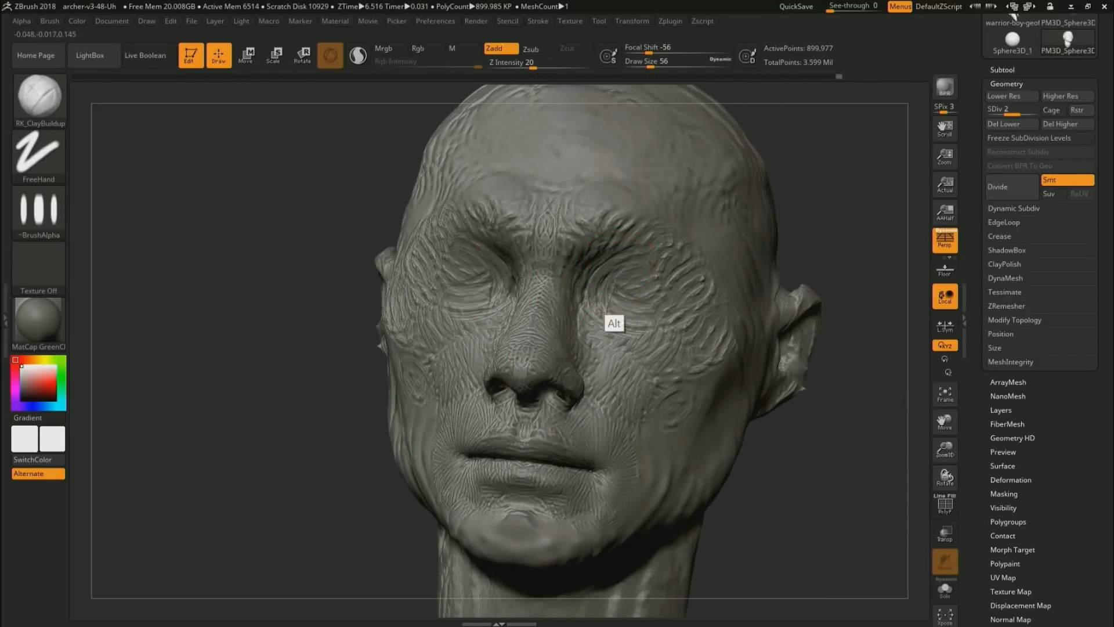
mouse_move(625, 286)
left_mouse_down("alt")
mouse_move(617, 301)
mouse_move(647, 325)
mouse_move(687, 301)
mouse_move(615, 332)
left_mouse_up("alt")
left_click_drag(348, 348, 488, 325)
mouse_move(522, 289)
left_mouse_down("alt")
mouse_move(517, 269)
mouse_move(493, 283)
mouse_move(454, 265)
mouse_move(479, 269)
mouse_move(448, 277)
mouse_move(478, 273)
mouse_move(448, 294)
mouse_move(425, 269)
mouse_move(438, 274)
mouse_move(398, 264)
mouse_move(393, 225)
mouse_move(378, 228)
mouse_move(363, 264)
mouse_move(368, 192)
mouse_move(412, 137)
mouse_move(349, 245)
left_mouse_up("alt")
Carve the temple and the side of the forehead back toward the skull with long subtractive clay strokes
left_click_drag(776, 316, 812, 372, "alt")
left_click_drag(821, 307, 768, 341, "alt")
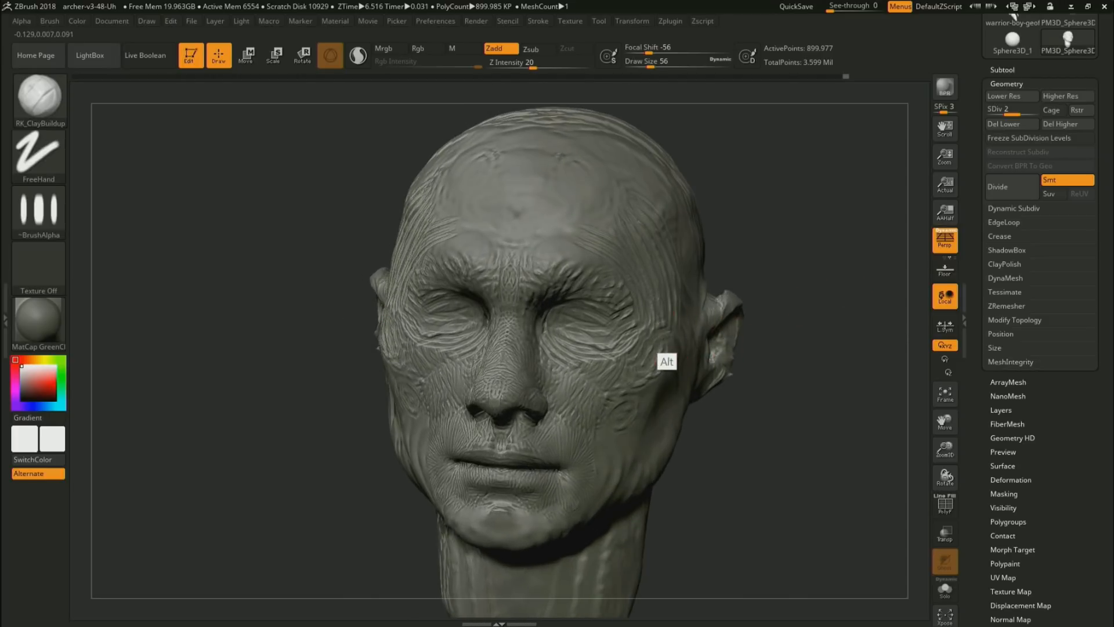
mouse_move(676, 335)
left_mouse_down("alt")
mouse_move(638, 319)
mouse_move(673, 280)
mouse_move(628, 262)
mouse_move(634, 249)
left_mouse_up("alt")
left_click_drag(795, 273, 711, 273)
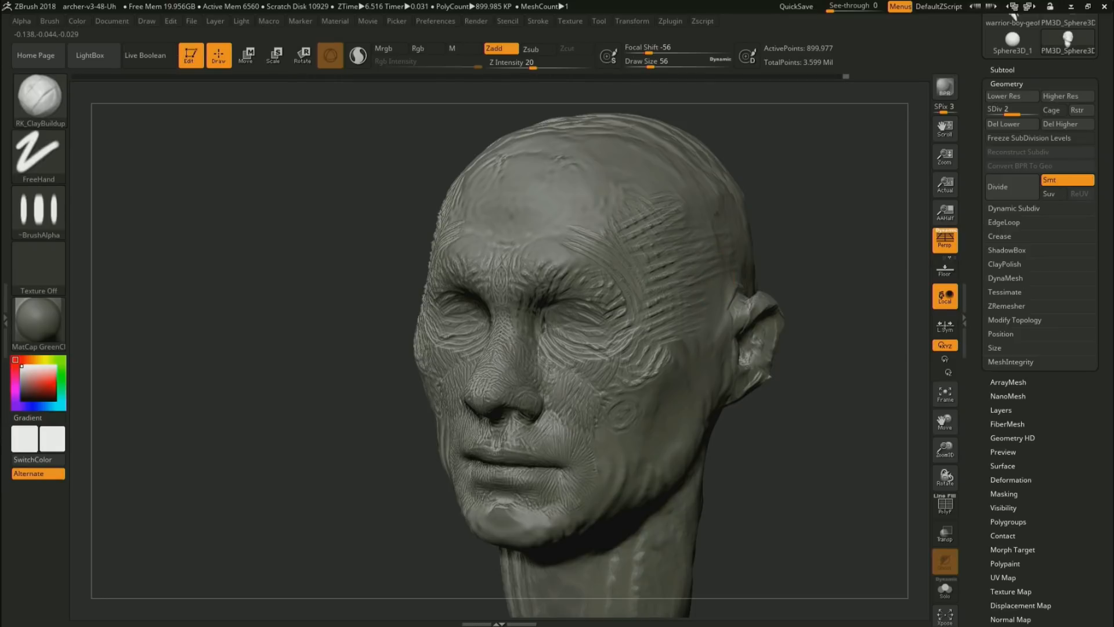
mouse_move(738, 210)
left_mouse_down("alt")
mouse_move(654, 199)
mouse_move(704, 199)
mouse_move(566, 223)
left_mouse_up("alt")
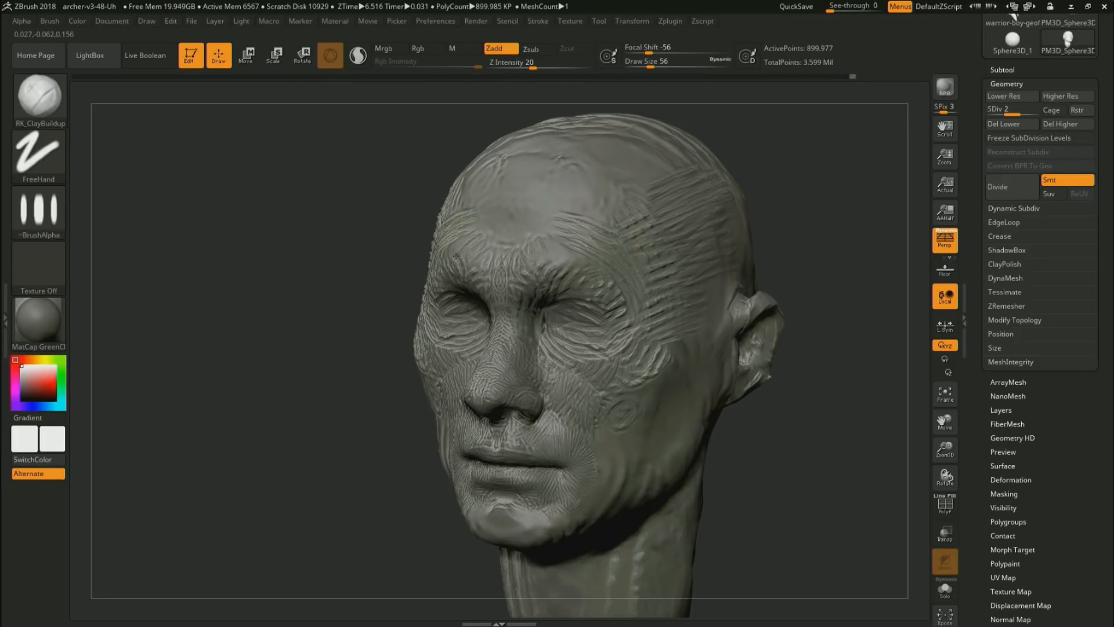
Sculpt the area between the brows, and refine the inner eye sockets and nose bridge using a draw size of 25
left_click_drag(498, 243, 509, 315)
key("s")
left_click_drag(377, 374, 460, 348)
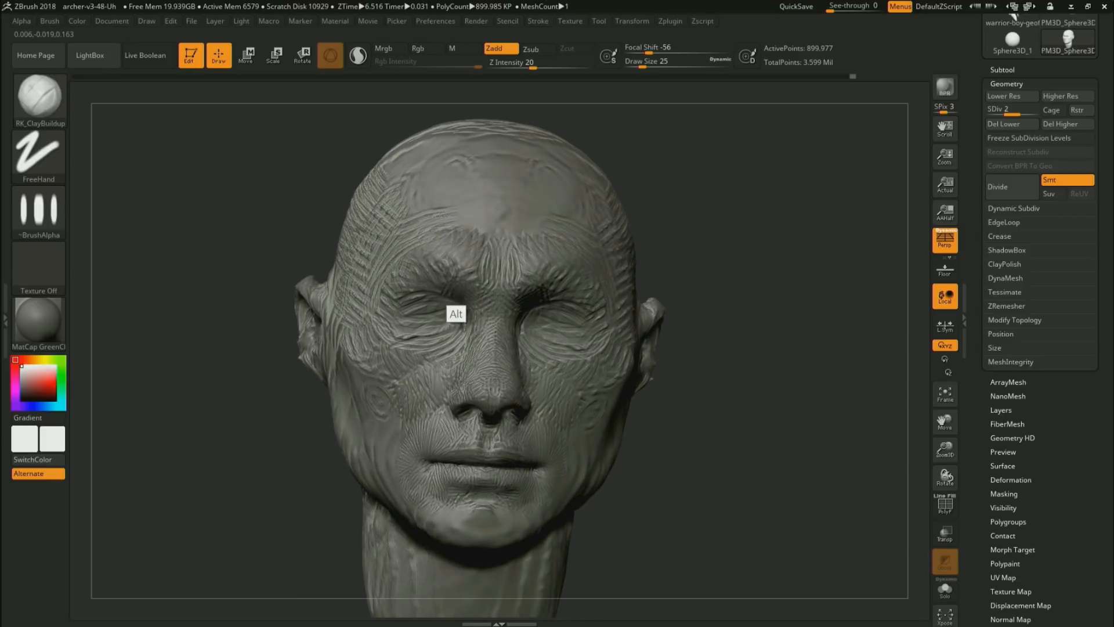
left_click_drag(691, 265, 621, 272)
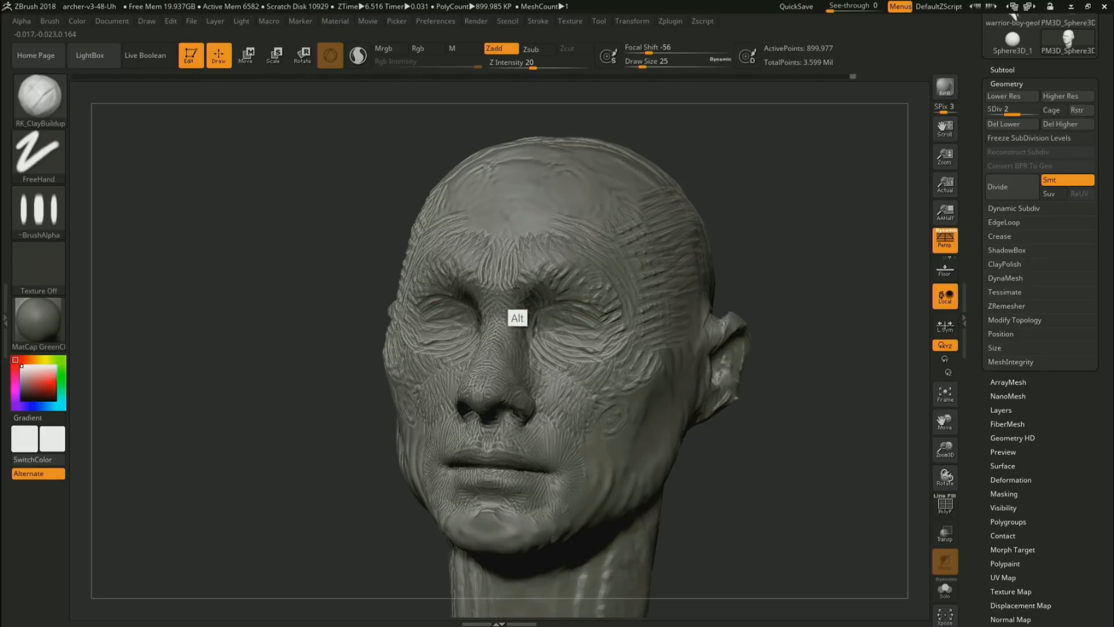
mouse_move(537, 319)
left_mouse_down("alt")
mouse_move(561, 316)
mouse_move(544, 319)
left_mouse_up("alt")
mouse_move(246, 426)
left_mouse_down()
mouse_move(333, 444)
mouse_move(273, 433)
left_mouse_up()
left_click_drag(454, 325, 469, 326, "alt")
mouse_move(717, 372)
left_mouse_down()
mouse_move(568, 377)
mouse_move(632, 371)
left_mouse_up()
left_click_drag(474, 282, 491, 248, "alt")
Switch to the Move brush with a draw size of 71 and adjust the facial profile around the chin
key("s")
left_click_drag(456, 328, 469, 325)
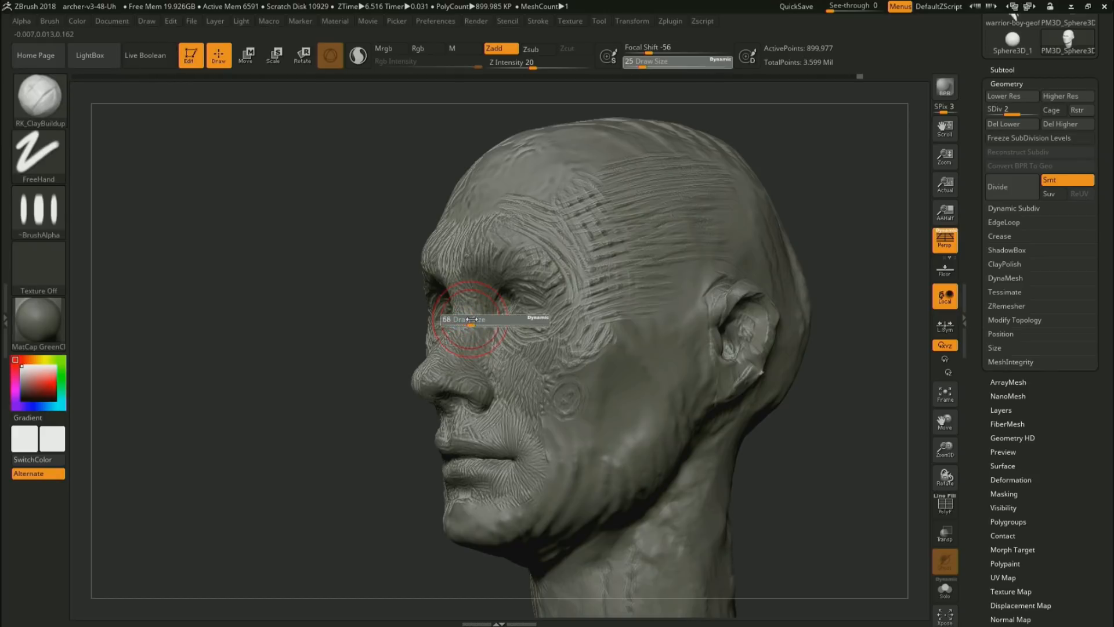
key("b")
key("m")
key("v")
left_click_drag(340, 431, 261, 431)
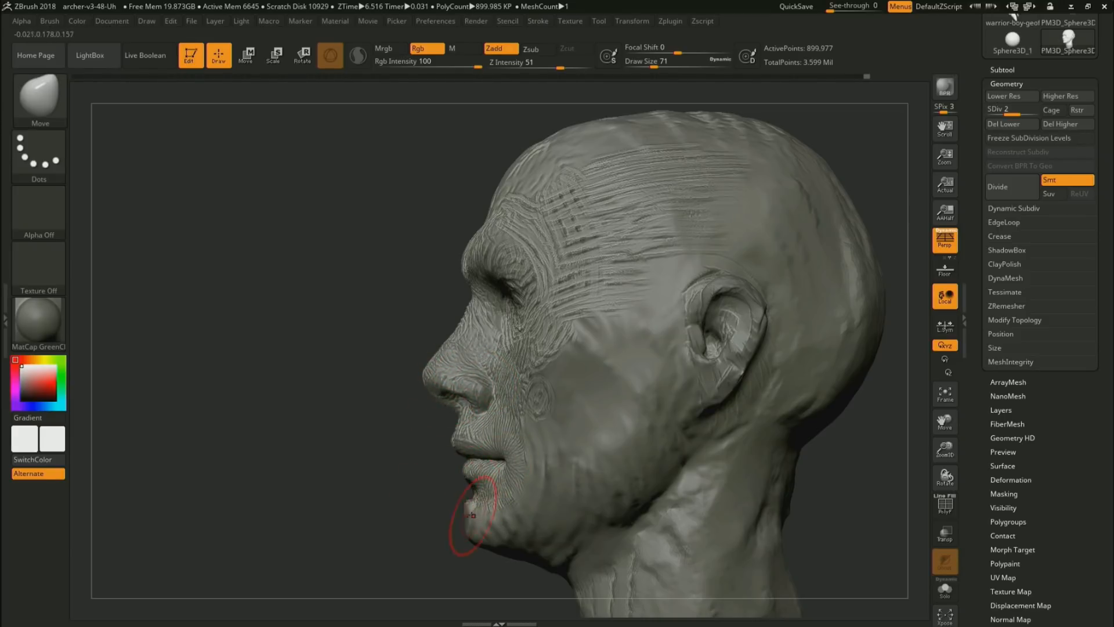
left_click_drag(446, 512, 708, 434)
mouse_move(708, 434)
left_mouse_down("alt")
mouse_move(661, 418)
mouse_move(633, 426)
mouse_move(637, 445)
mouse_move(750, 424)
mouse_move(610, 435)
left_mouse_up("alt")
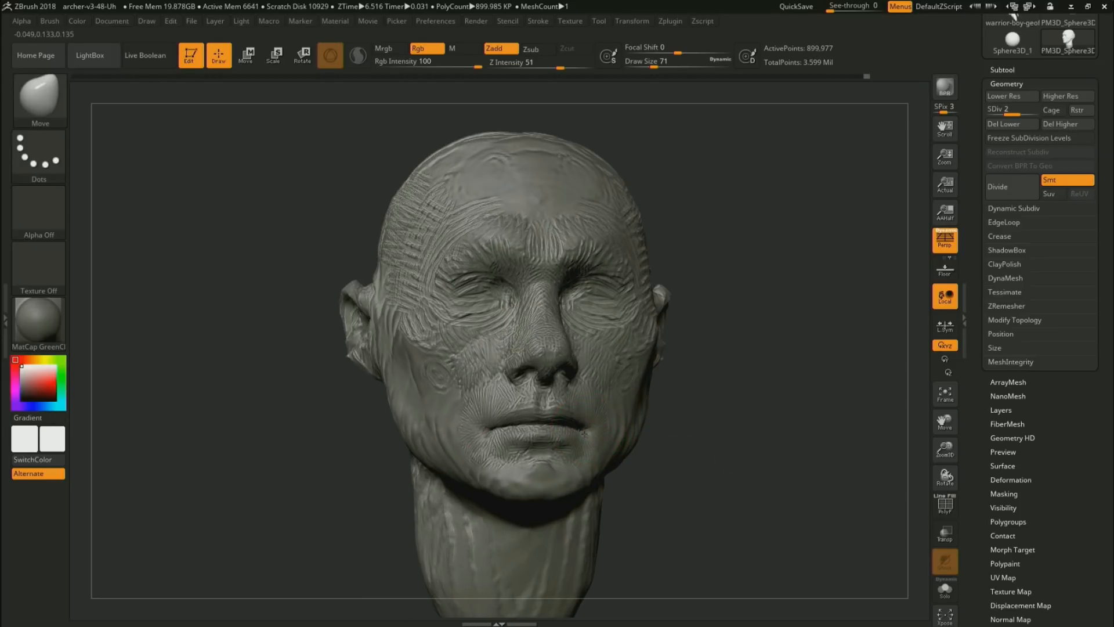
Set the Move brush draw size to 120 and shift the cheekbone and outer eye area in profile
left_click_drag(742, 442, 719, 438, "alt")
mouse_move(782, 456)
left_mouse_down("alt")
mouse_move(769, 423)
mouse_move(821, 440)
mouse_move(754, 438)
left_mouse_up("alt")
key("s")
left_click_drag(554, 324, 563, 322)
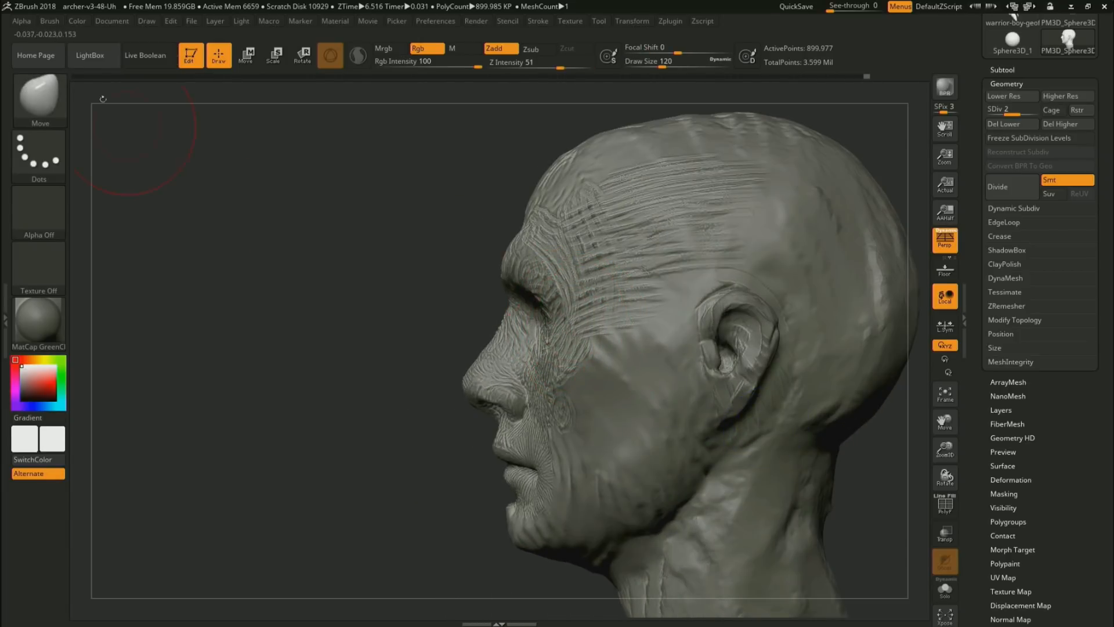
left_click(50, 22)
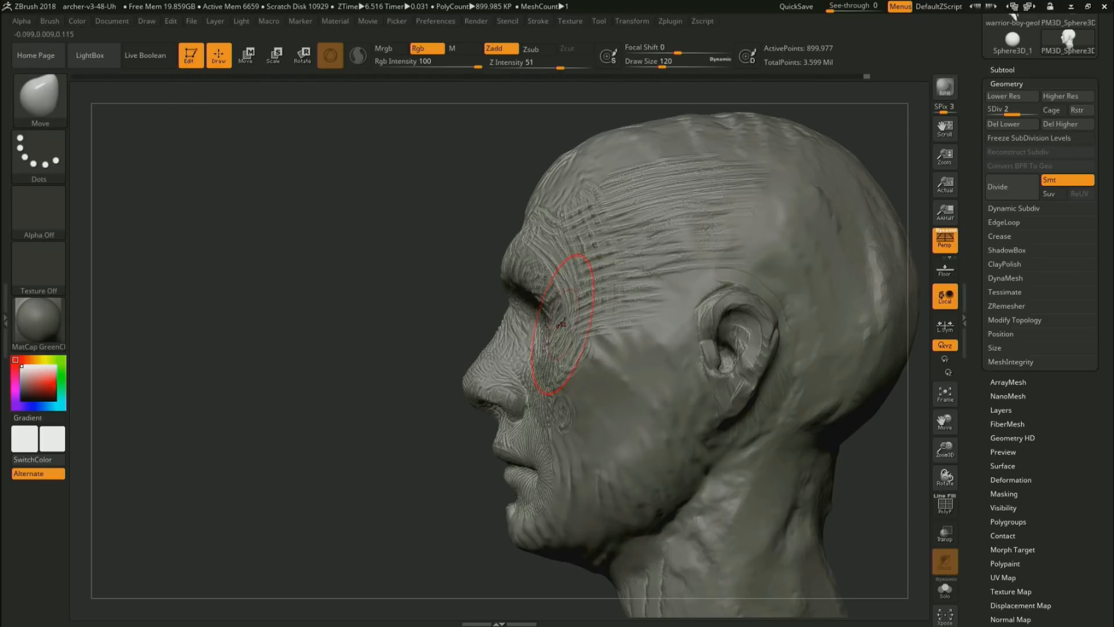
left_click_drag(593, 356, 598, 359)
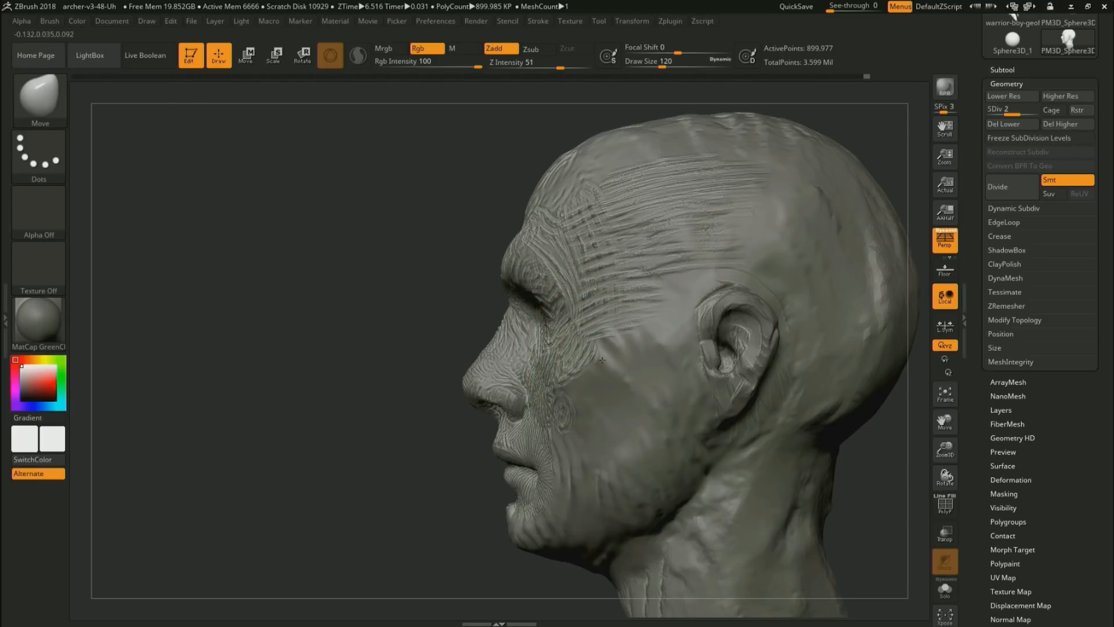
left_click_drag(569, 300, 564, 285)
Enlarge the Move brush draw size to 187 and check the jaw and neck from below
key("s")
left_click_drag(601, 357, 612, 369)
mouse_move(656, 432)
right_mouse_down()
mouse_move(751, 467)
mouse_move(763, 393)
mouse_move(737, 418)
right_mouse_up()
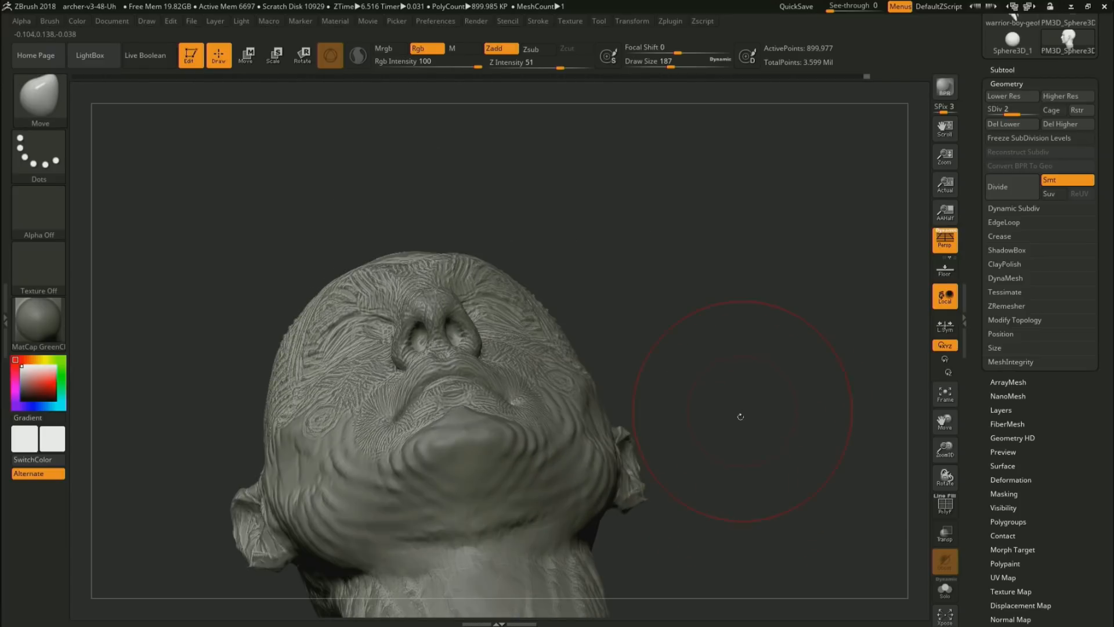
mouse_move(736, 470)
right_mouse_down()
mouse_move(719, 435)
mouse_move(736, 420)
mouse_move(719, 444)
right_mouse_up()
key("super+w")
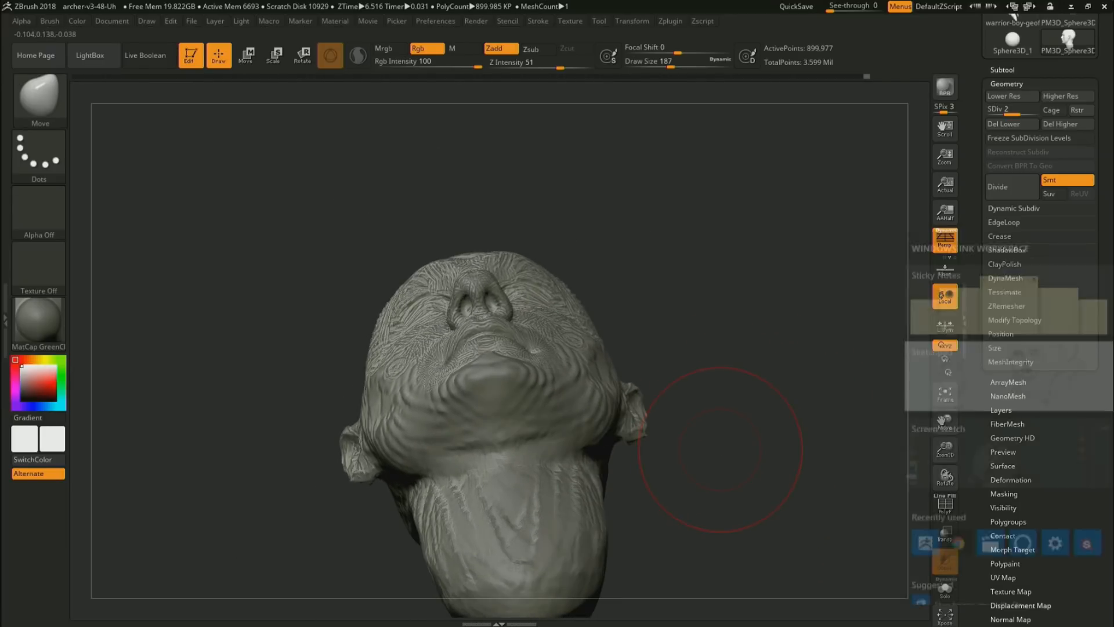
left_click(1010, 411)
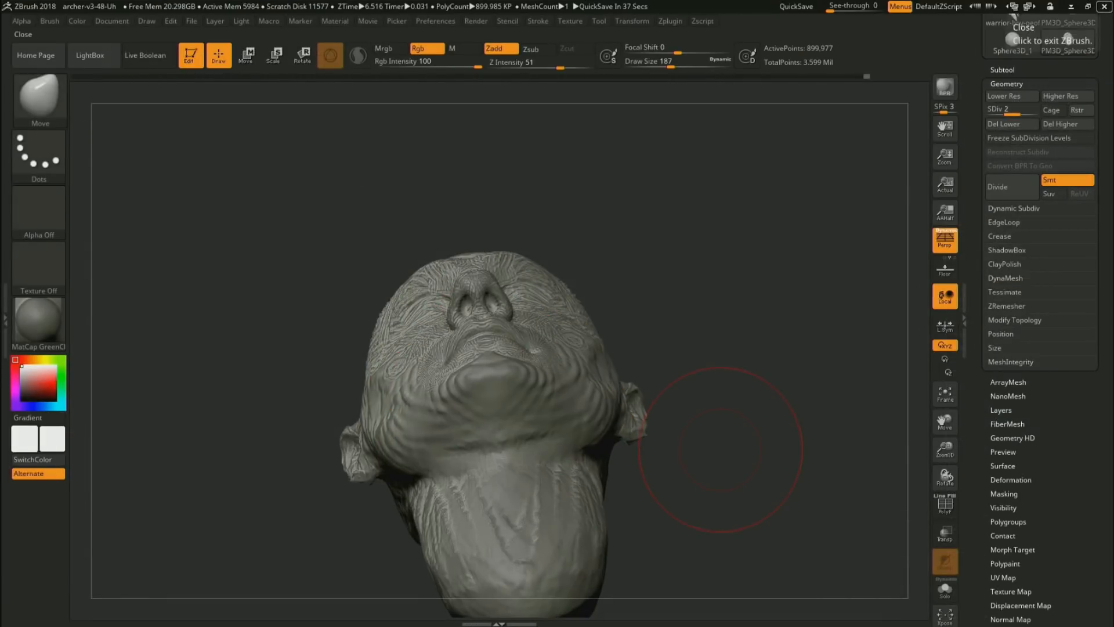
mouse_move(699, 323)
left_mouse_down()
mouse_move(709, 330)
mouse_move(670, 319)
left_mouse_up()
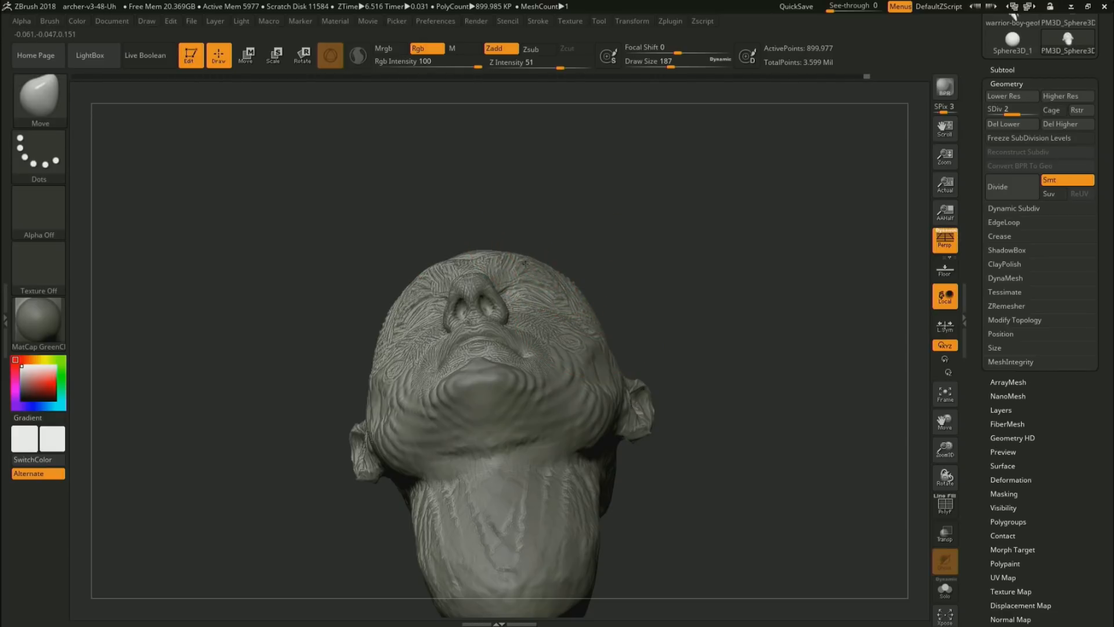
Set the Move brush draw size to 274 and adjust the side of the jaw and neck
left_click_drag(550, 269, 577, 291)
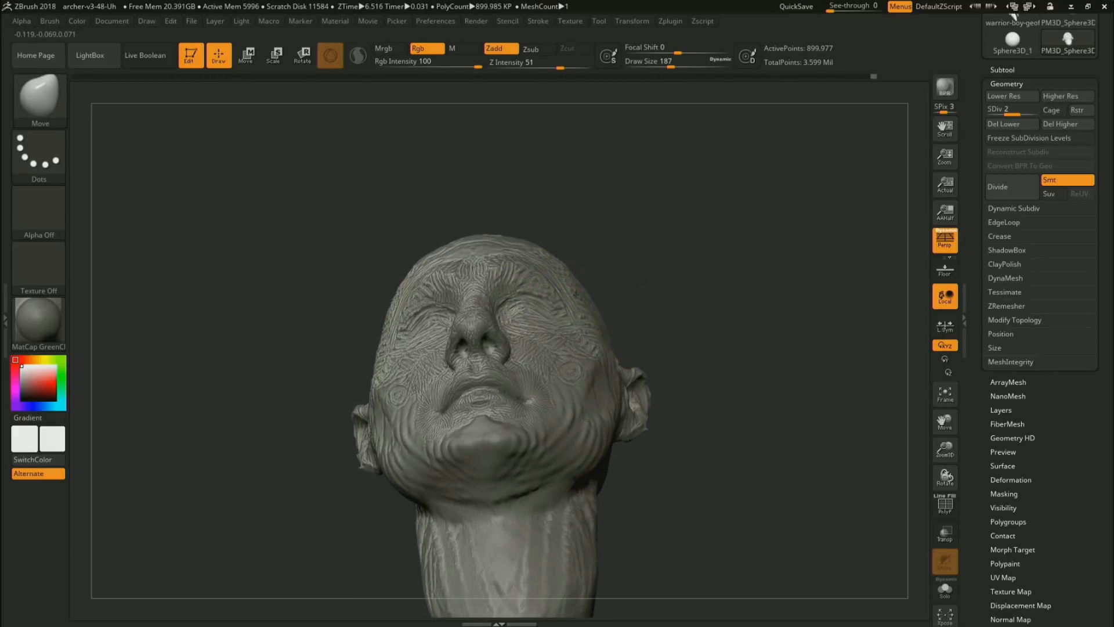
left_click_drag(578, 258, 552, 263)
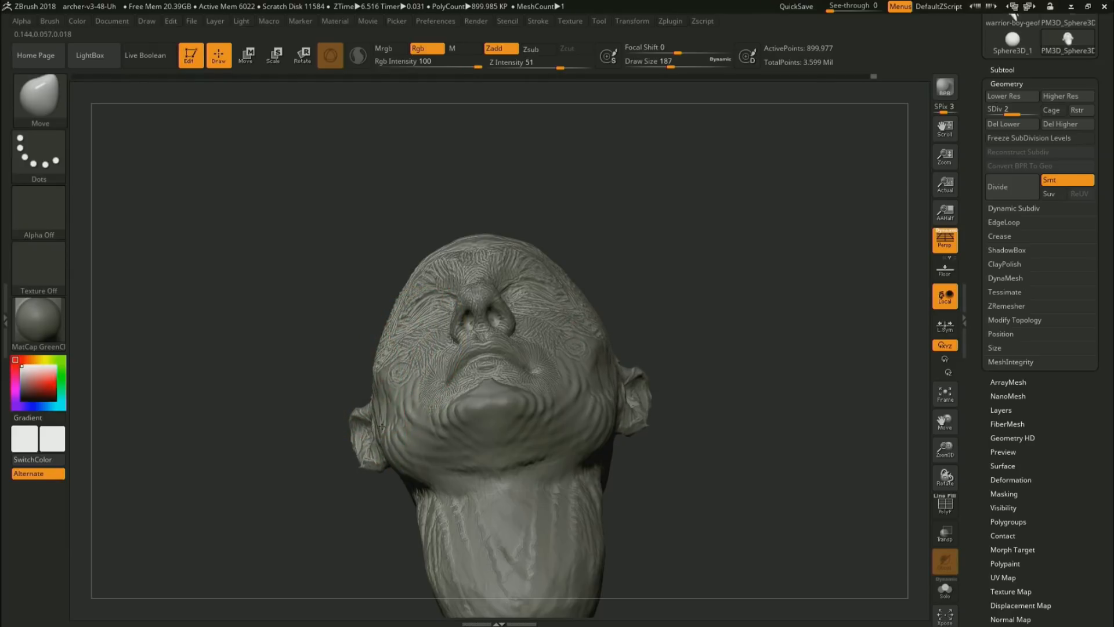
mouse_move(719, 288)
left_mouse_down("shift")
mouse_move(724, 372)
mouse_move(635, 416)
left_mouse_up("shift")
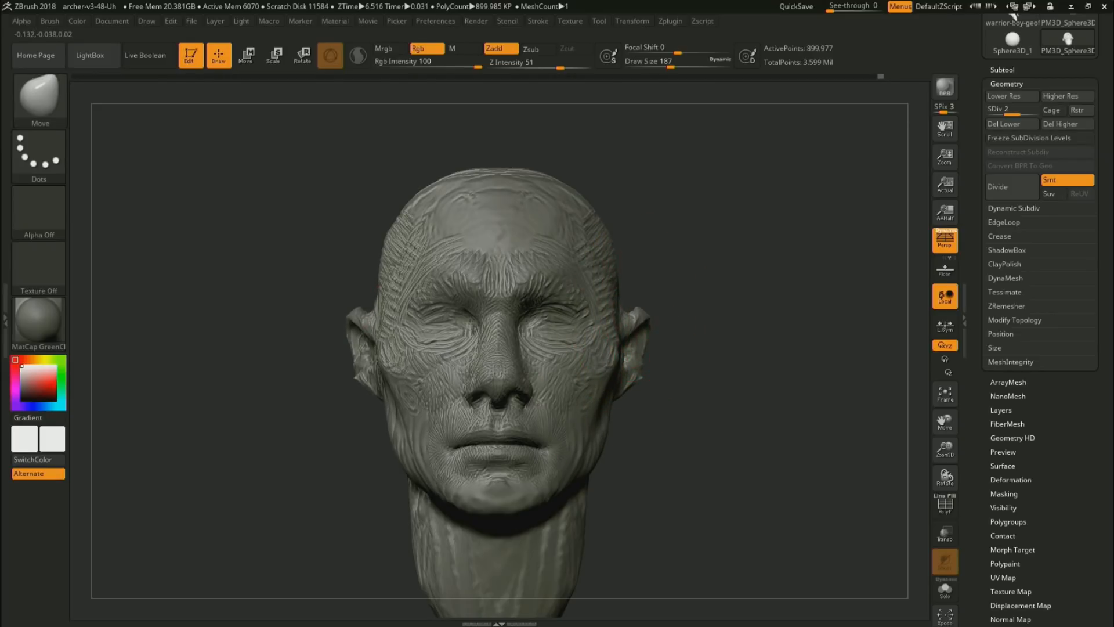
key("s")
left_click_drag(641, 272, 663, 278)
key("s")
left_click_drag(690, 278, 417, 284)
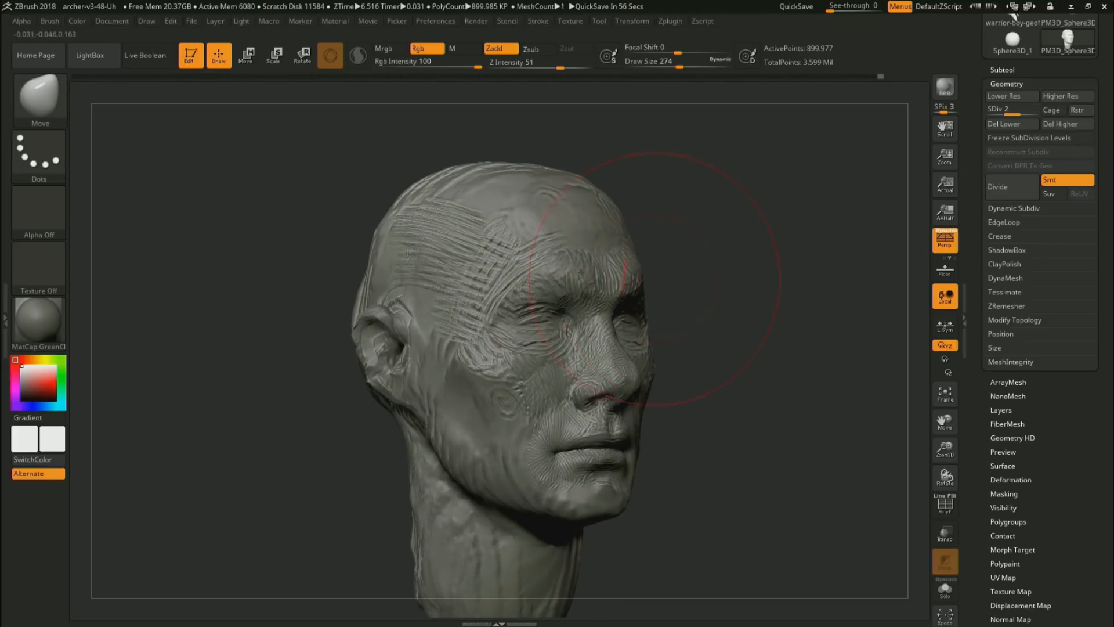
left_click_drag(298, 333, 355, 239)
left_click_drag(370, 397, 364, 395)
left_click_drag(361, 511, 353, 511)
left_click_drag(425, 495, 209, 482)
Switch to the RK_ClayBuildup brush with a draw size of 59 and sculpt the cheek in front of the ear
key("s")
mouse_move(558, 422)
left_mouse_down()
mouse_move(548, 422)
mouse_move(590, 429)
left_mouse_up()
key("1")
key("s")
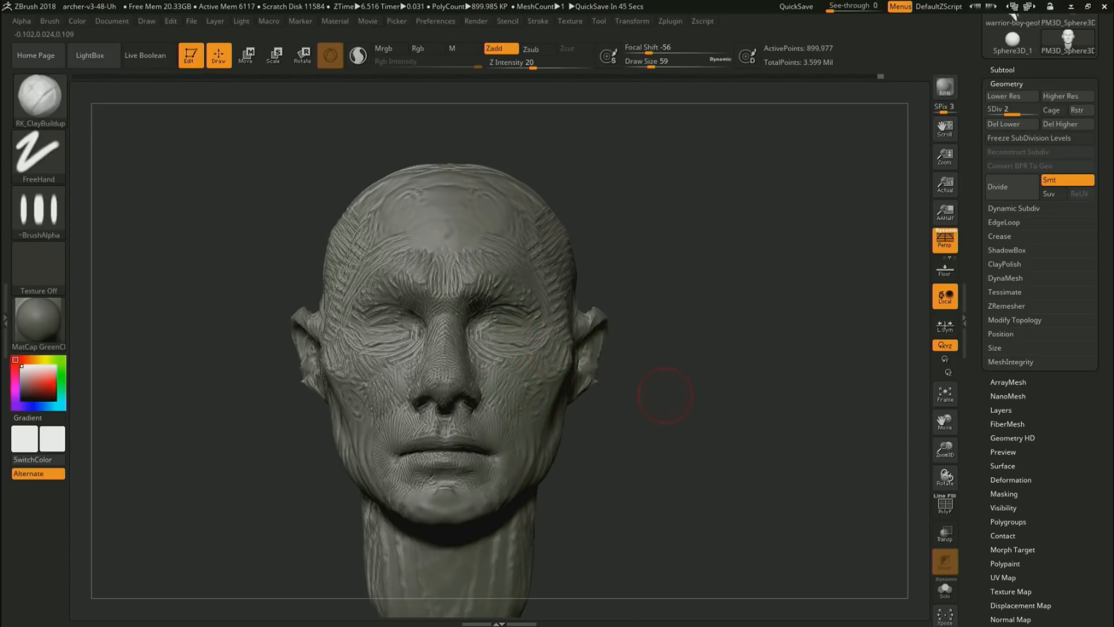
left_click_drag(665, 395, 702, 409)
left_click_drag(601, 366, 728, 367, "alt")
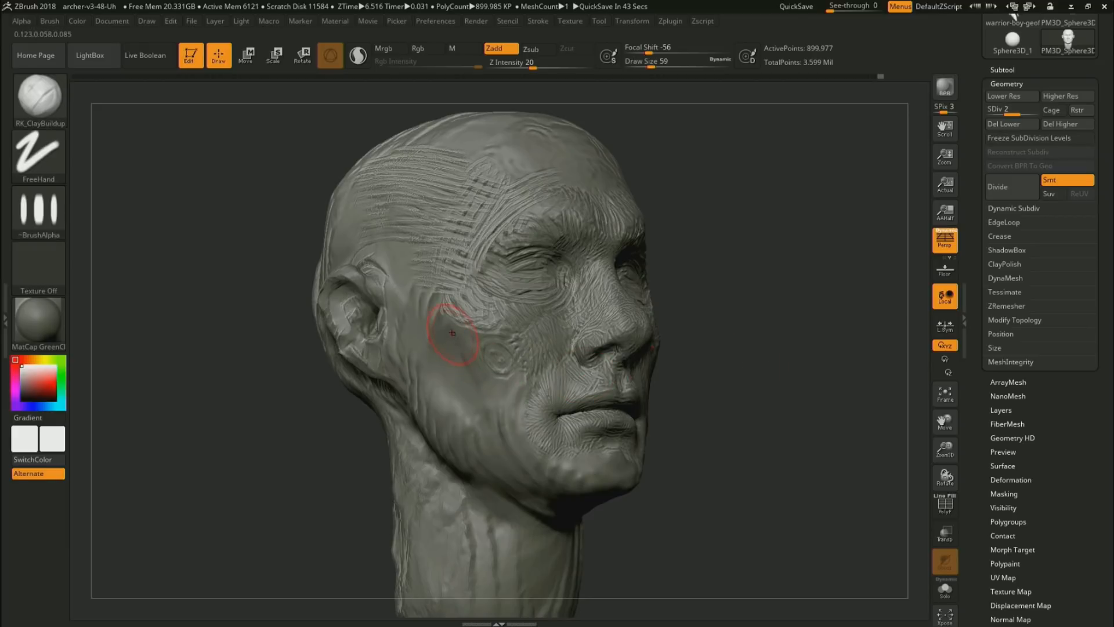
mouse_move(453, 315)
left_mouse_down("alt")
mouse_move(393, 325)
mouse_move(399, 290)
left_mouse_up("alt")
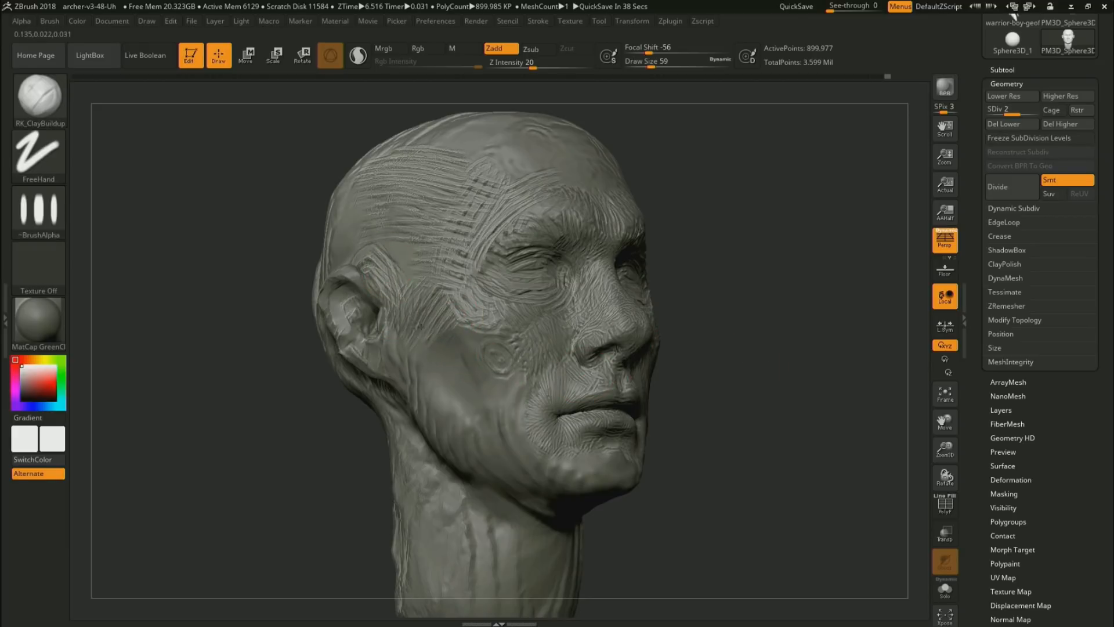
left_click_drag(458, 358, 446, 369)
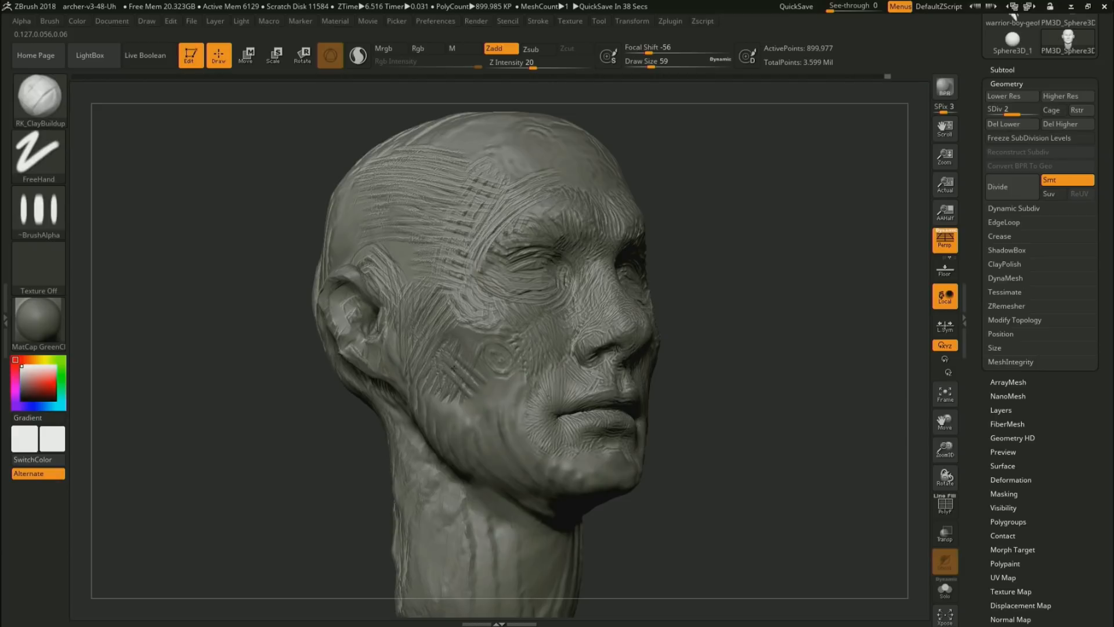
left_click_drag(380, 441, 389, 468)
left_click_drag(666, 333, 695, 353)
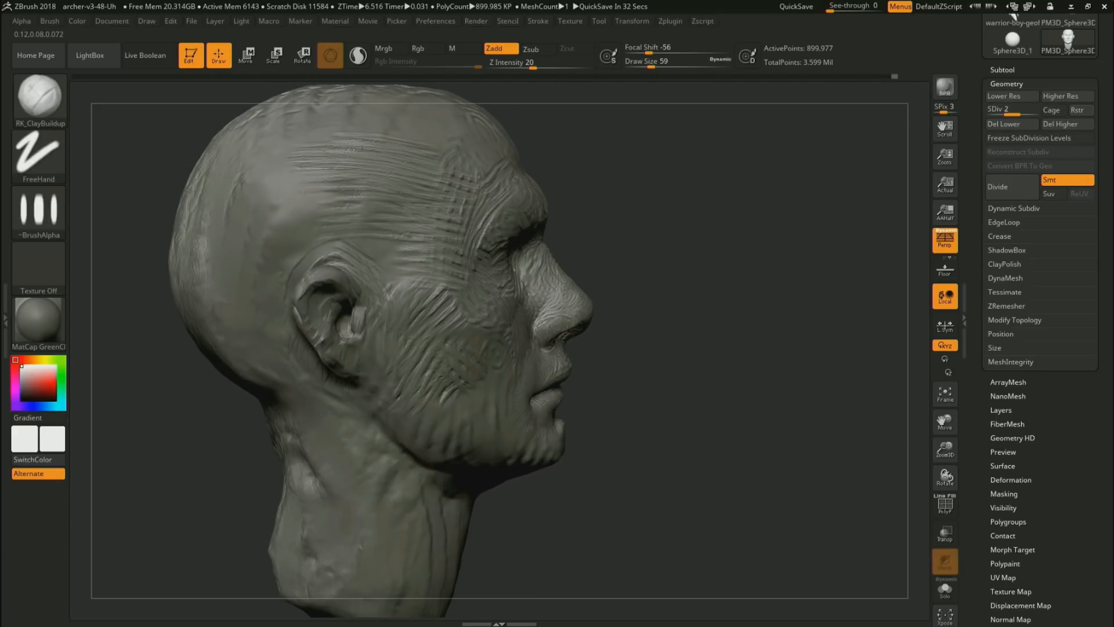
Switch to the Move brush with a draw size of 182 and shift the ear backward in profile
key("b")
key("m")
key("v")
key("s")
left_click_drag(430, 375, 450, 377)
right_click_drag(513, 309, 540, 306)
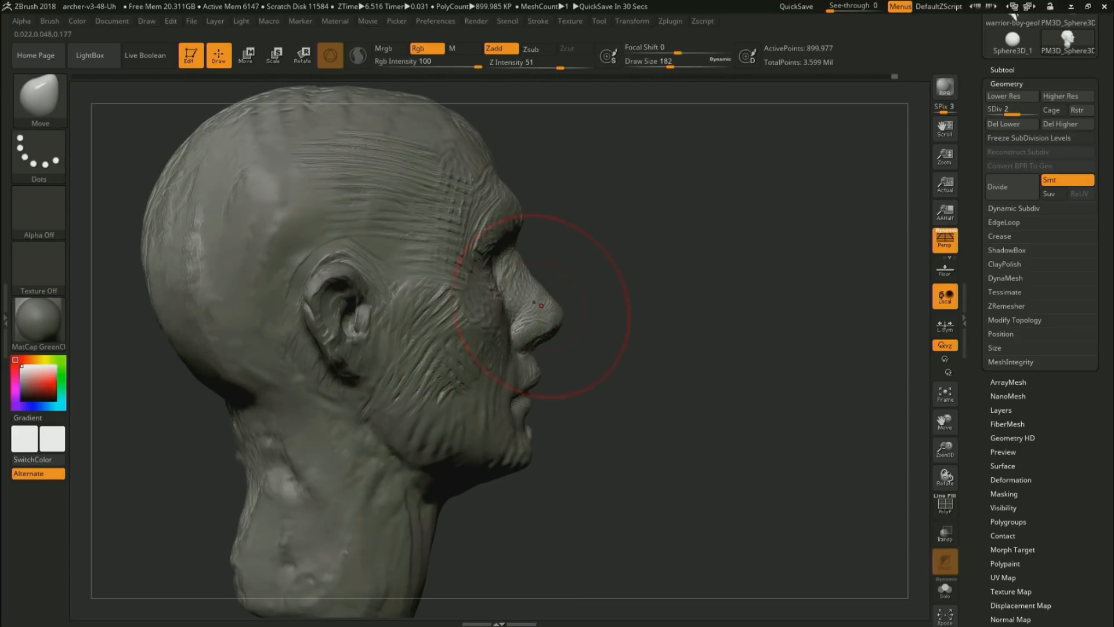
left_click_drag(361, 320, 350, 322)
left_click_drag(313, 276, 310, 276)
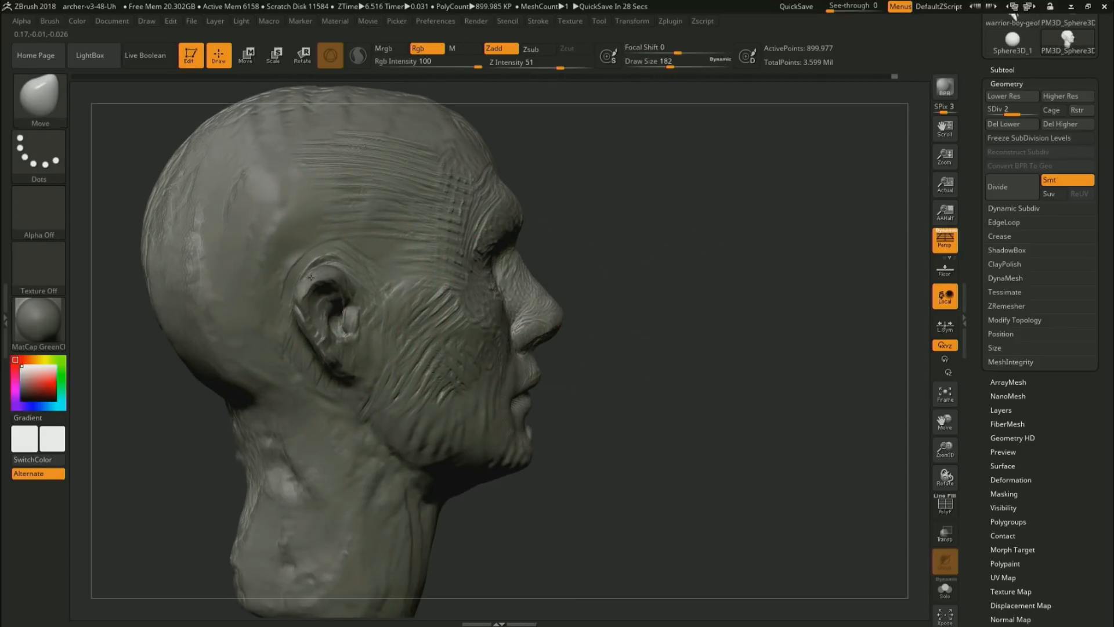
left_click_drag(342, 350, 336, 349)
left_click_drag(309, 276, 302, 274)
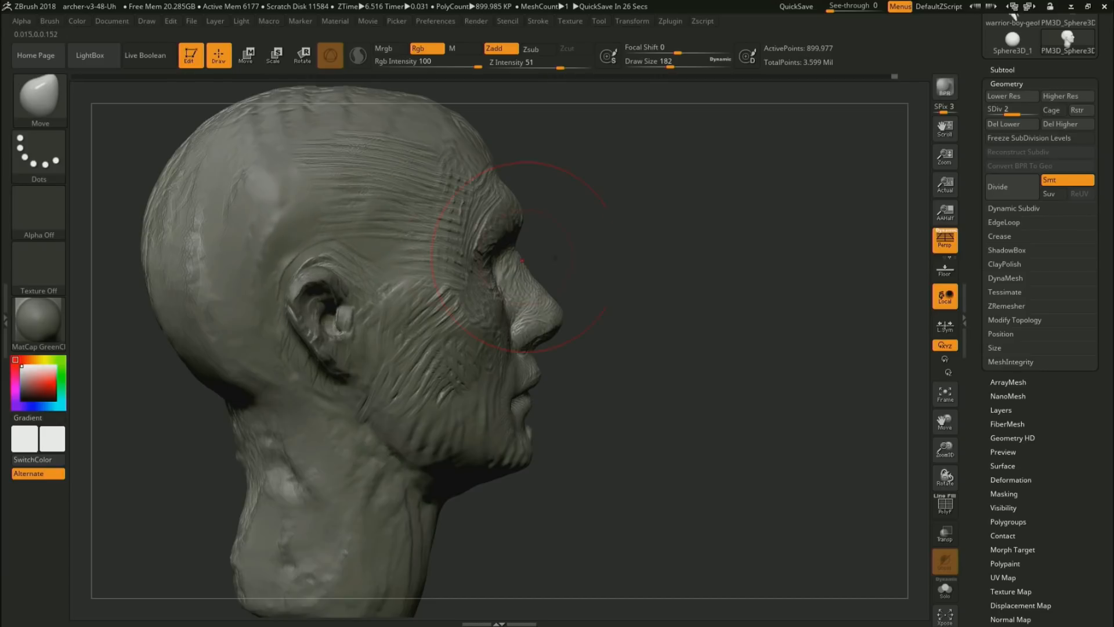
left_click_drag(679, 299, 649, 316)
left_click_drag(335, 370, 340, 369)
left_click_drag(344, 297, 351, 295)
Return to the RK_ClayBuildup brush at a draw size of 46 and carve strokes across the cheekbone and outer cheek
key("1")
key("s")
left_click_drag(473, 381, 458, 380)
left_click_drag(716, 348, 652, 347)
mouse_move(515, 346)
left_mouse_down("alt")
mouse_move(505, 374)
mouse_move(495, 368)
mouse_move(462, 400)
left_mouse_up("alt")
key("s")
left_click_drag(491, 325, 485, 325)
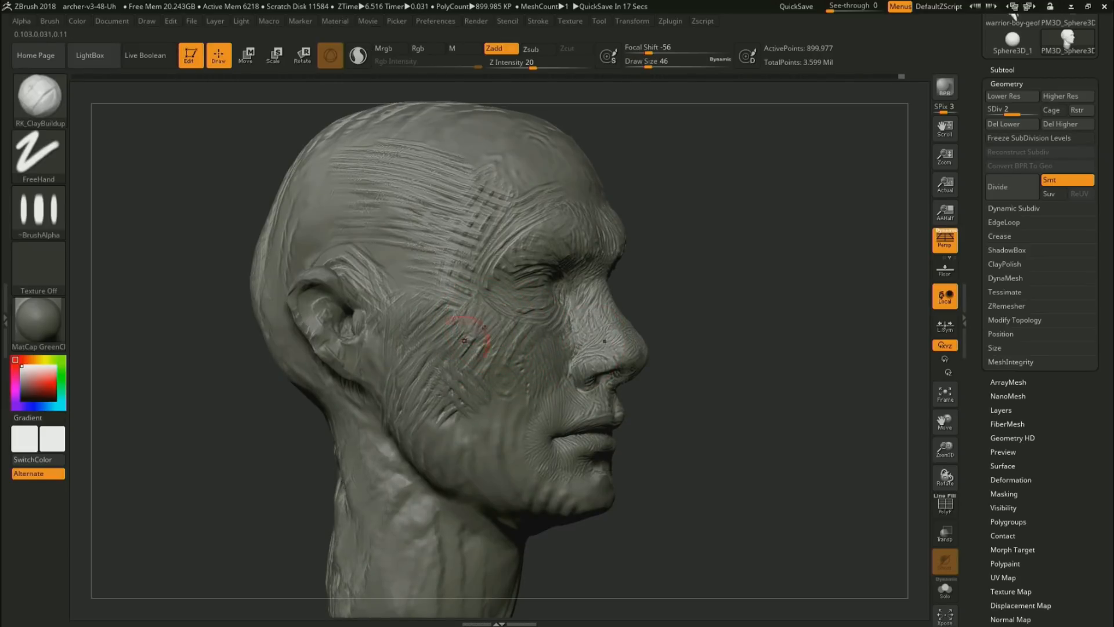
mouse_move(460, 347)
left_mouse_down("alt")
mouse_move(442, 332)
mouse_move(483, 374)
left_mouse_up("alt")
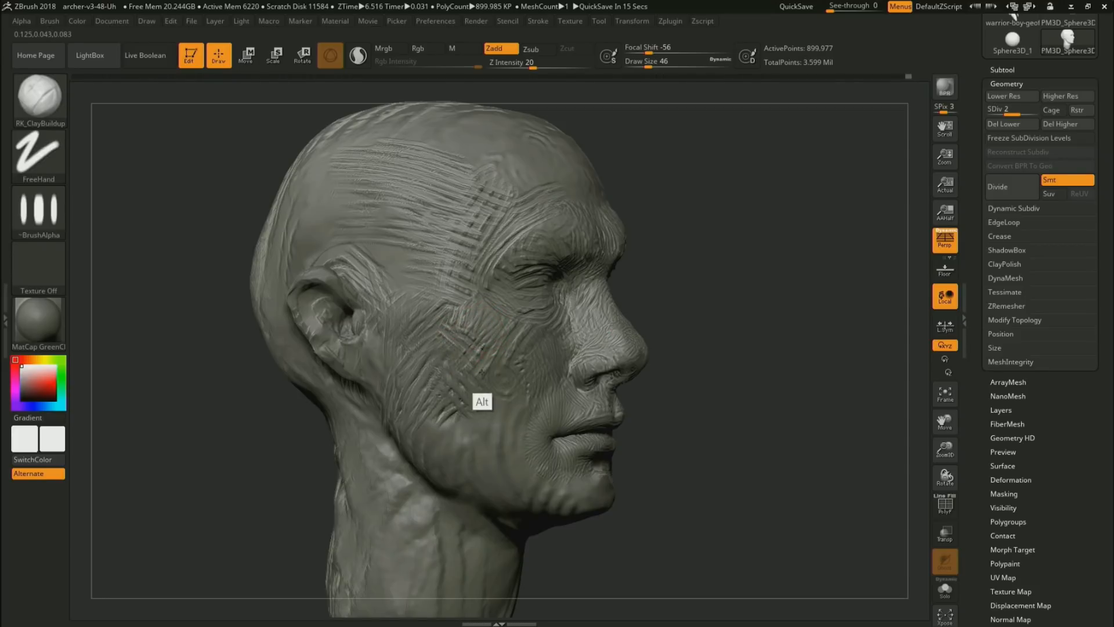
mouse_move(406, 282)
left_mouse_down("alt")
mouse_move(442, 293)
mouse_move(455, 277)
mouse_move(420, 274)
left_mouse_up("alt")
Carve clay strokes from the lower temple toward the ear and down the cheek
left_click_drag(697, 225, 601, 229)
mouse_move(480, 271)
left_mouse_down("alt")
mouse_move(455, 279)
mouse_move(464, 241)
mouse_move(421, 264)
mouse_move(429, 284)
mouse_move(399, 264)
left_mouse_up("alt")
mouse_move(484, 259)
left_mouse_down("alt")
mouse_move(485, 239)
mouse_move(422, 316)
mouse_move(450, 339)
mouse_move(459, 393)
mouse_move(474, 360)
mouse_move(483, 413)
mouse_move(496, 387)
mouse_move(483, 421)
left_mouse_up("alt")
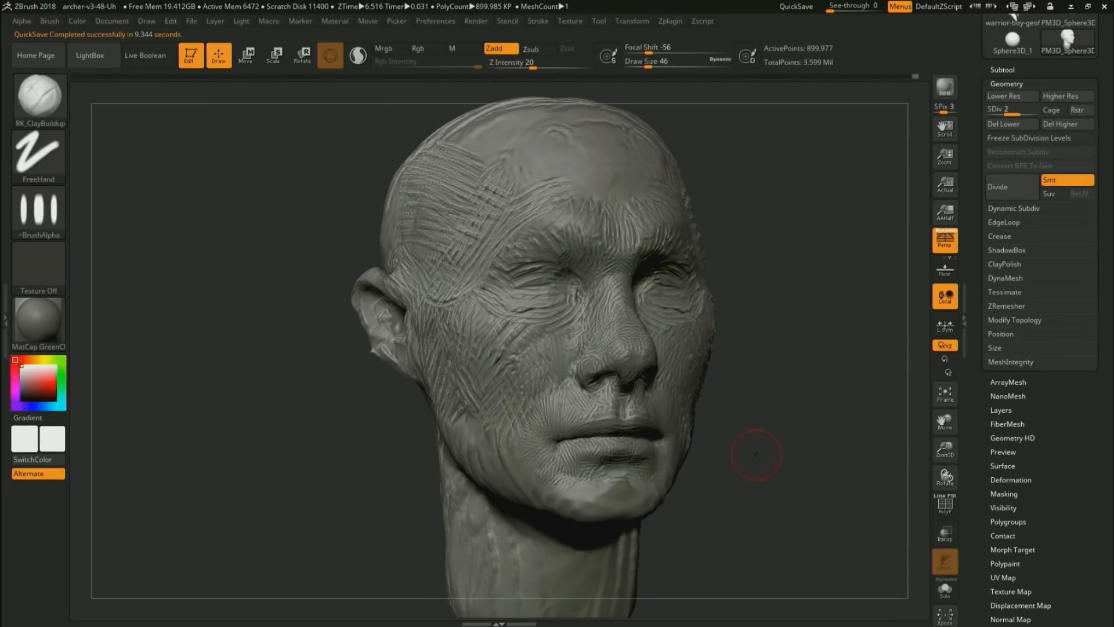
Carve directional clay strokes over the lower cheek, jawline and chin around the mouth
left_click_drag(816, 425, 695, 410)
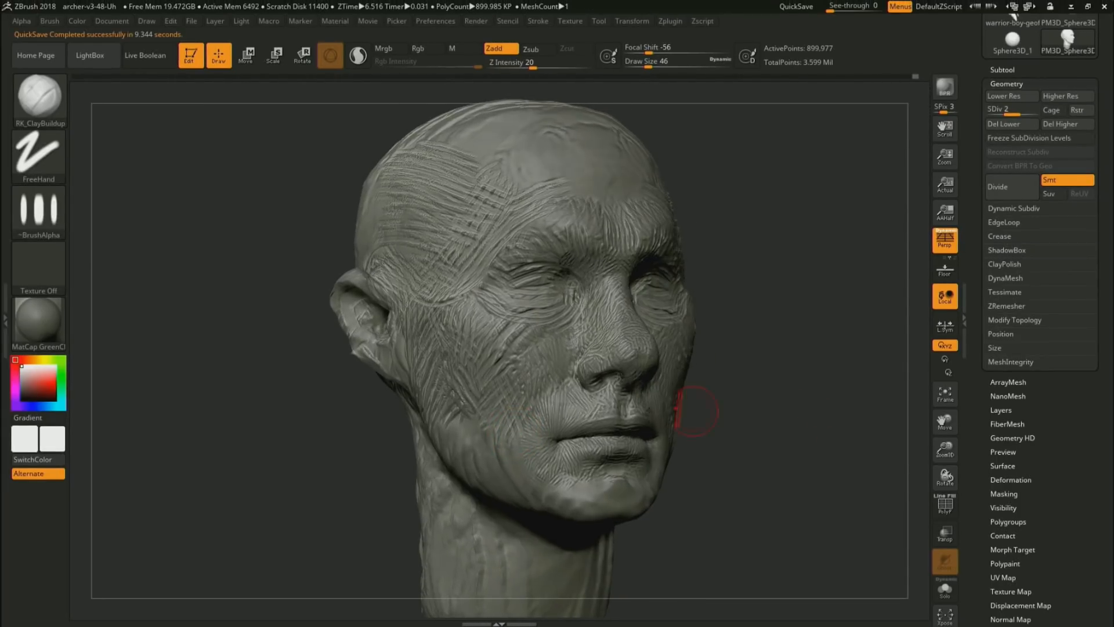
mouse_move(491, 417)
left_mouse_down("alt")
mouse_move(509, 491)
mouse_move(512, 480)
left_mouse_up("alt")
left_click_drag(510, 435, 544, 507, "alt")
mouse_move(523, 457)
left_mouse_down("alt")
mouse_move(570, 514)
mouse_move(620, 493)
left_mouse_up("alt")
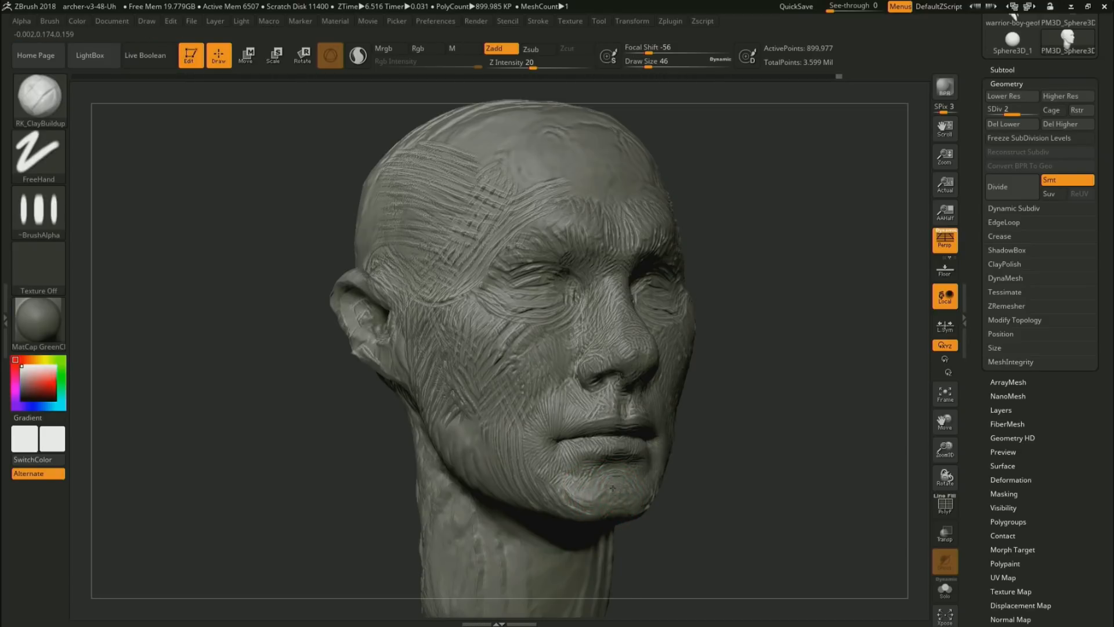
mouse_move(581, 497)
left_mouse_down("alt")
mouse_move(598, 514)
mouse_move(562, 500)
left_mouse_up("alt")
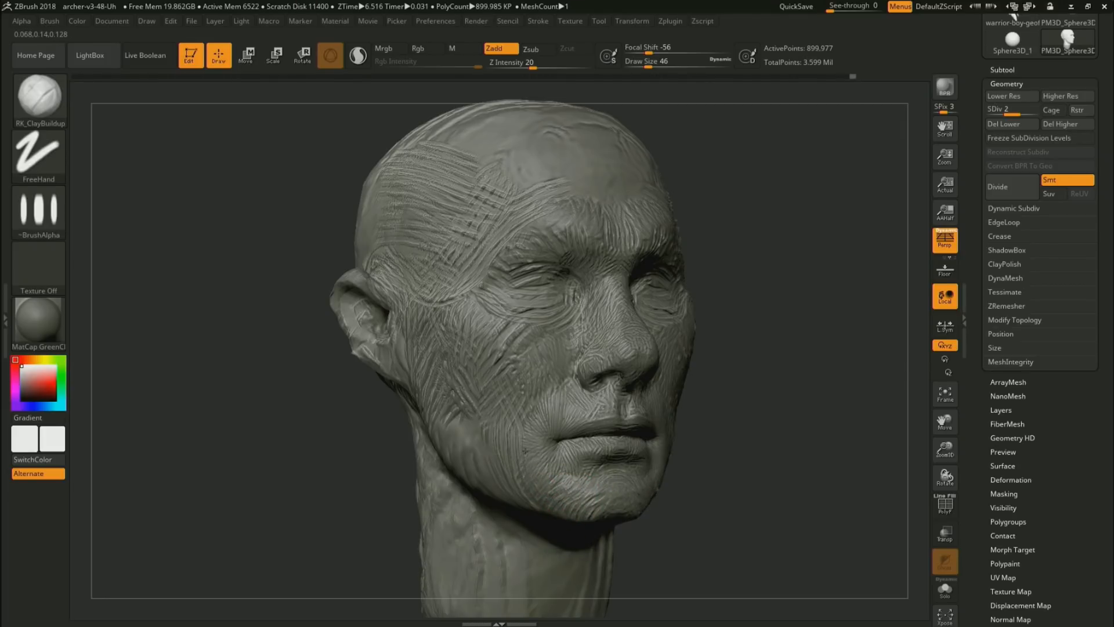
mouse_move(578, 484)
left_mouse_down("alt")
mouse_move(597, 503)
mouse_move(587, 513)
left_mouse_up("alt")
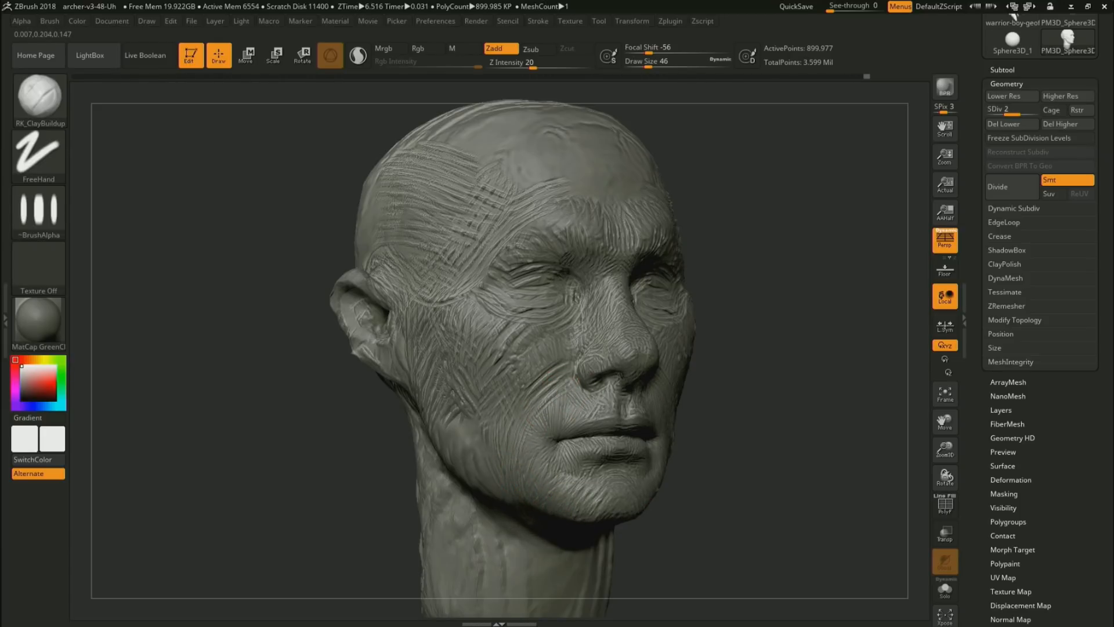
left_click_drag(749, 428, 647, 432)
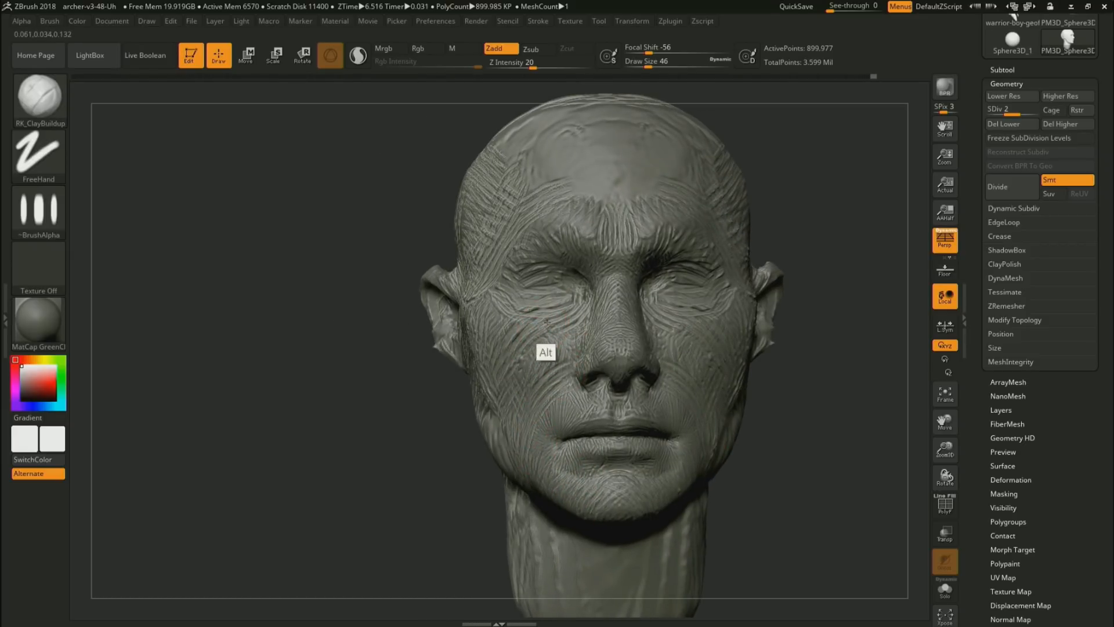
Mask the area around the mouth and clear the mask
key("ctrl")
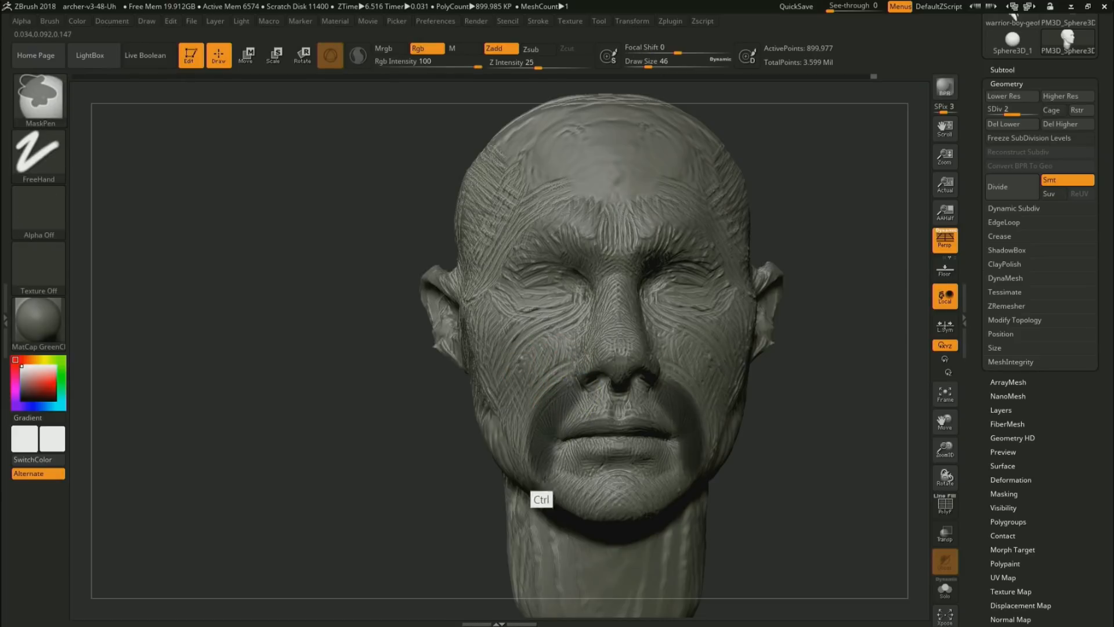
mouse_move(501, 326)
left_mouse_down("ctrl")
mouse_move(564, 364)
mouse_move(529, 352)
mouse_move(540, 377)
left_mouse_up("ctrl")
left_click(850, 399, "ctrl")
Carve clay strokes along the outer cheek and jaw, working from front and three-quarter views
left_click_drag(850, 400, 730, 390)
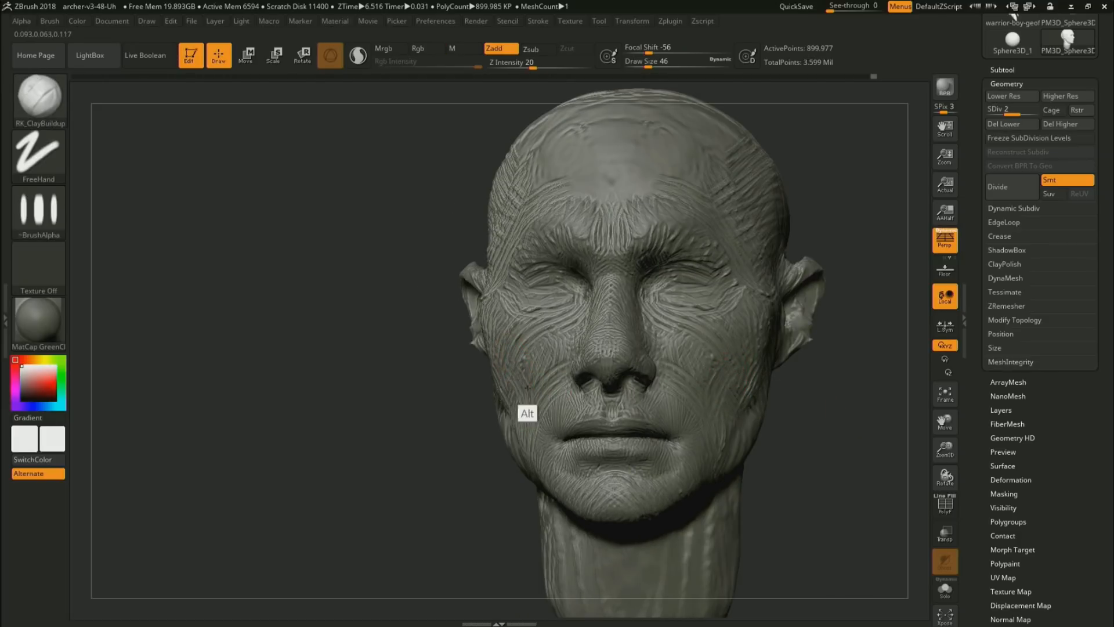
left_click_drag(440, 459, 497, 398)
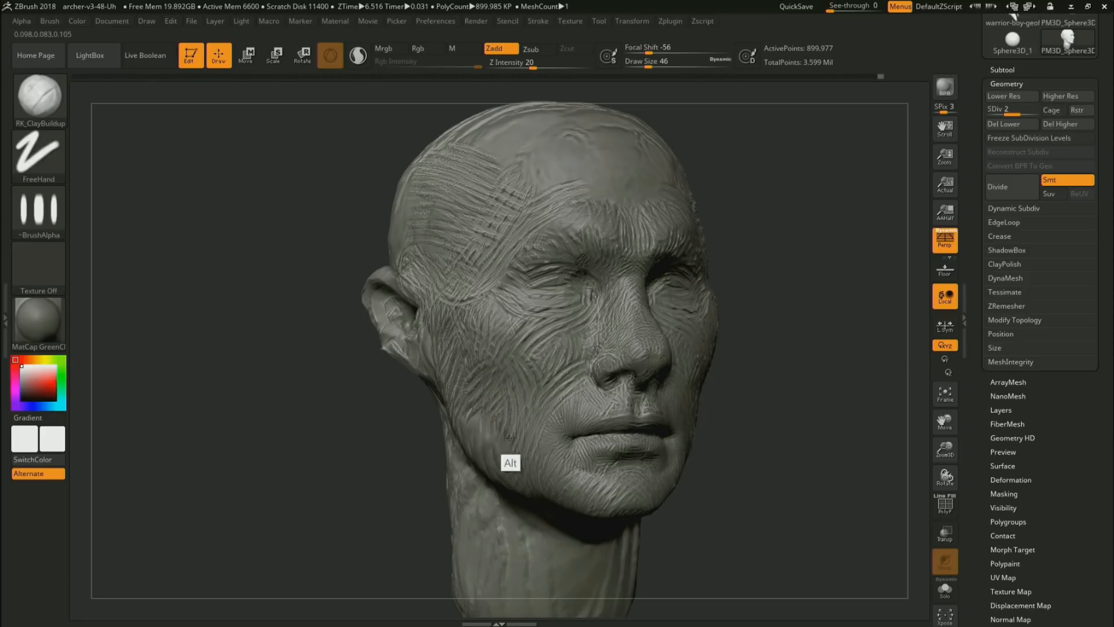
left_click_drag(807, 394, 717, 403)
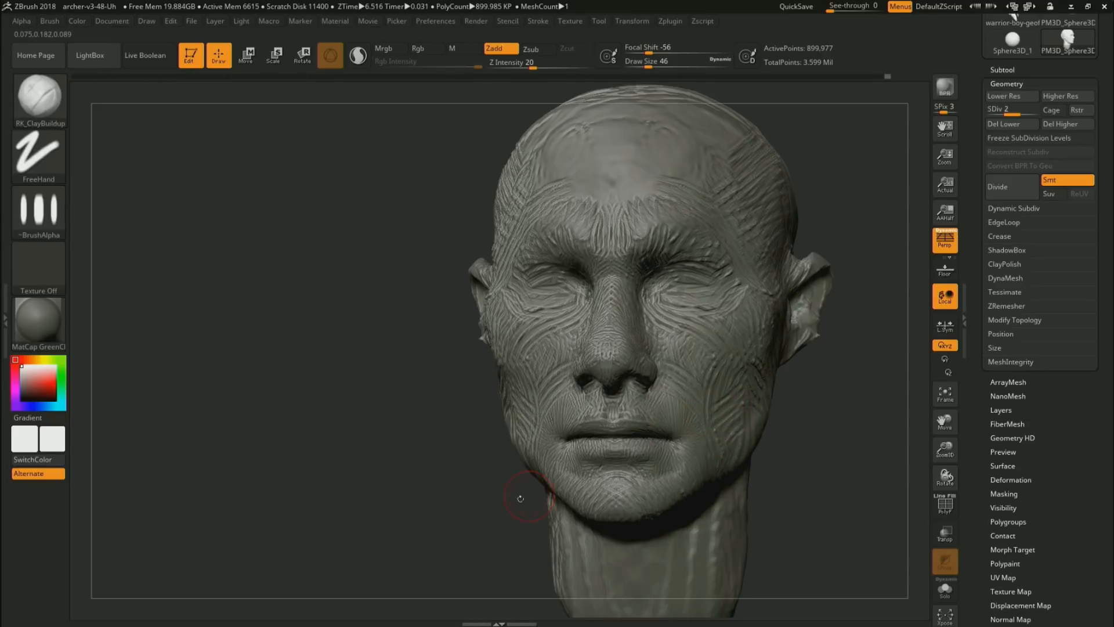
left_click_drag(520, 499, 521, 468)
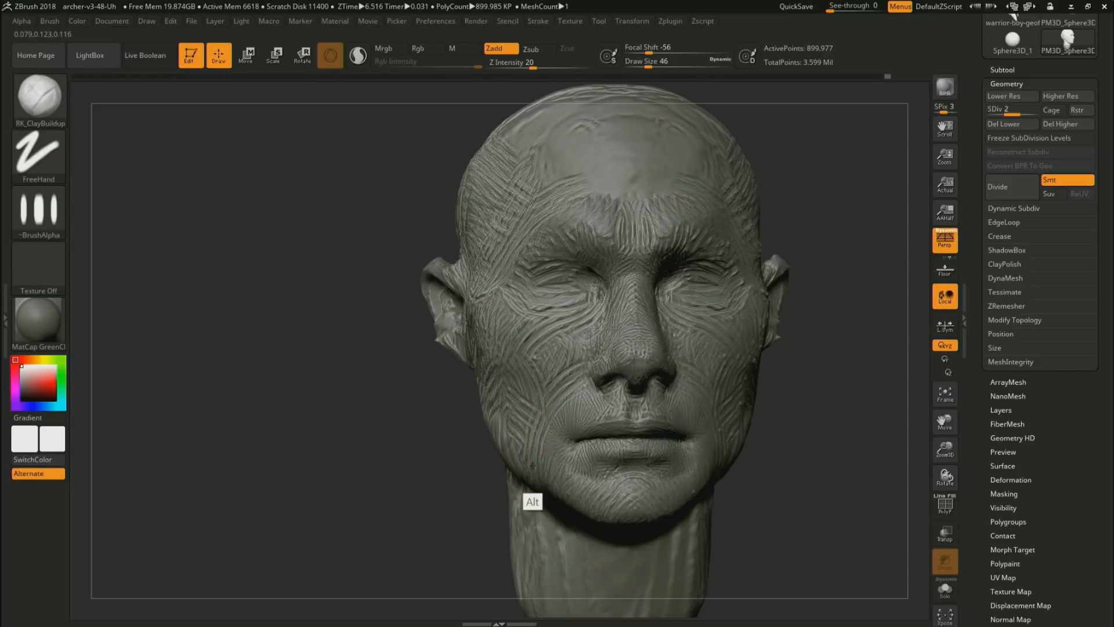
left_click_drag(820, 378, 761, 428)
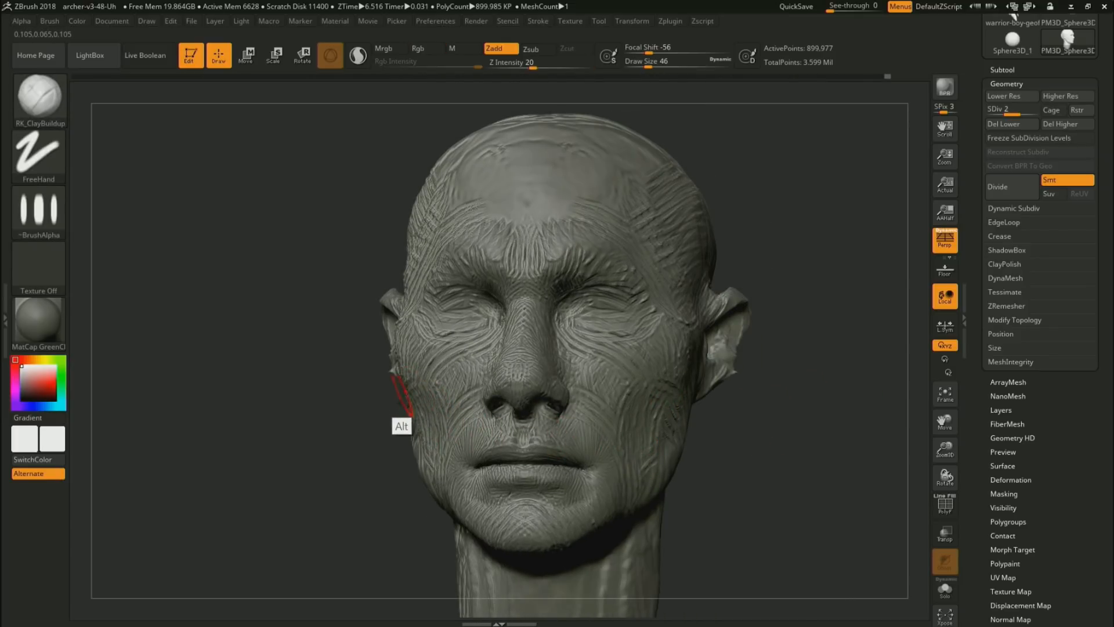
left_click_drag(368, 481, 419, 480)
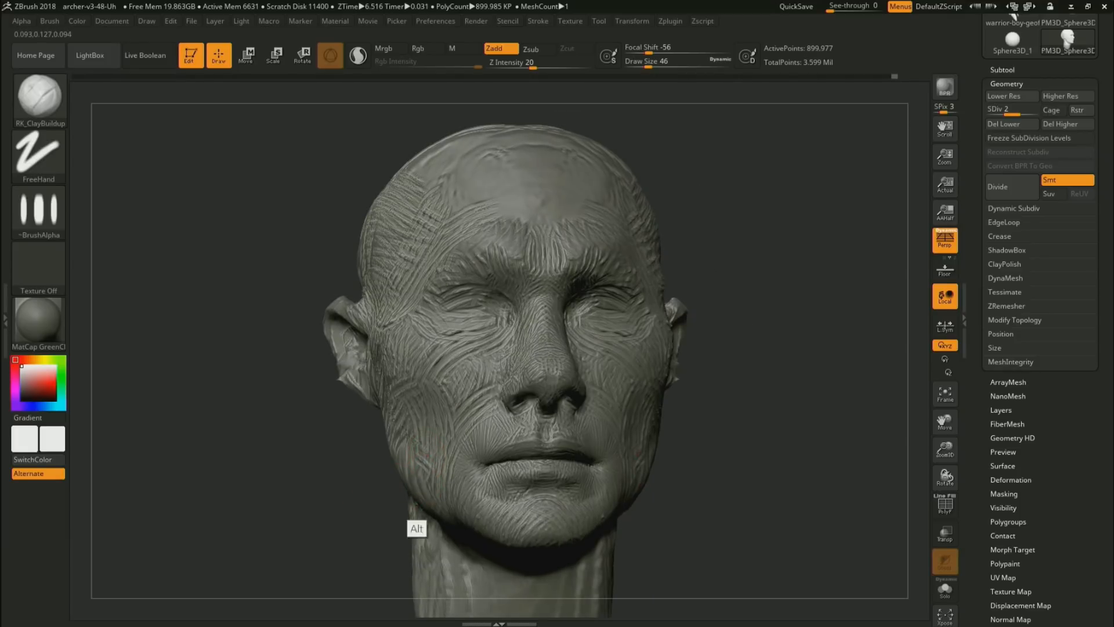
Set the clay brush draw size to 71 and build up strokes below the ear, behind the jaw angle
mouse_move(711, 456)
left_mouse_down("alt")
mouse_move(751, 378)
mouse_move(847, 377)
left_mouse_up("alt")
key("s")
left_click_drag(405, 386, 411, 386)
left_click_drag(264, 406, 312, 401)
left_click_drag(343, 357, 380, 415)
mouse_move(354, 377)
left_mouse_down()
mouse_move(387, 428)
mouse_move(366, 411)
left_mouse_up()
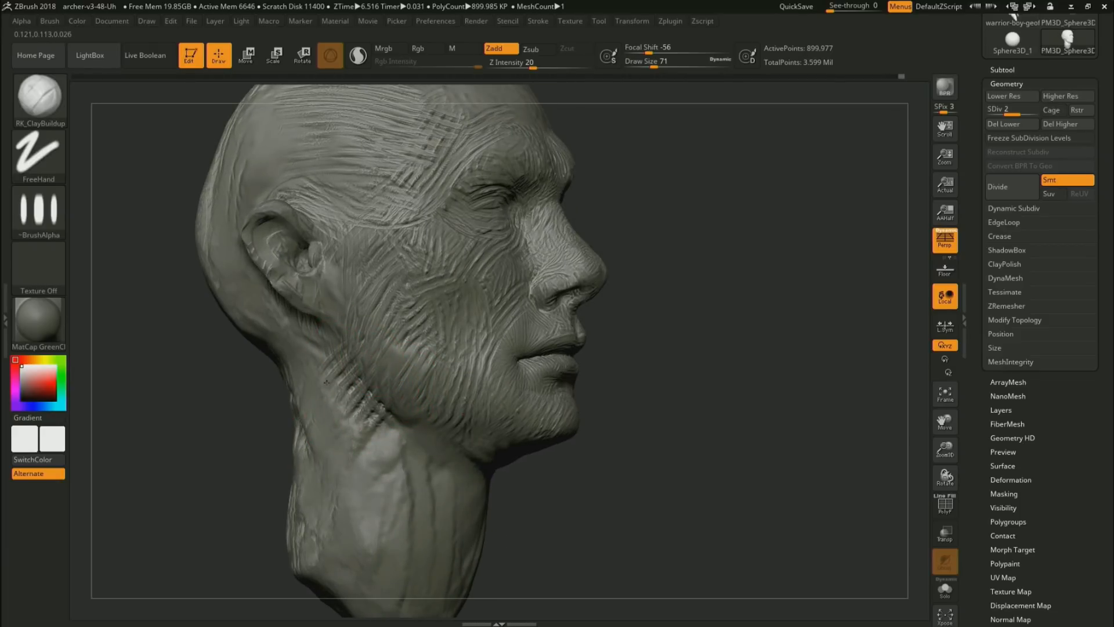
Sculpt clay strokes down the side of the neck and across the throat under the jaw
mouse_move(659, 340)
left_mouse_down()
mouse_move(616, 342)
mouse_move(633, 343)
left_mouse_up()
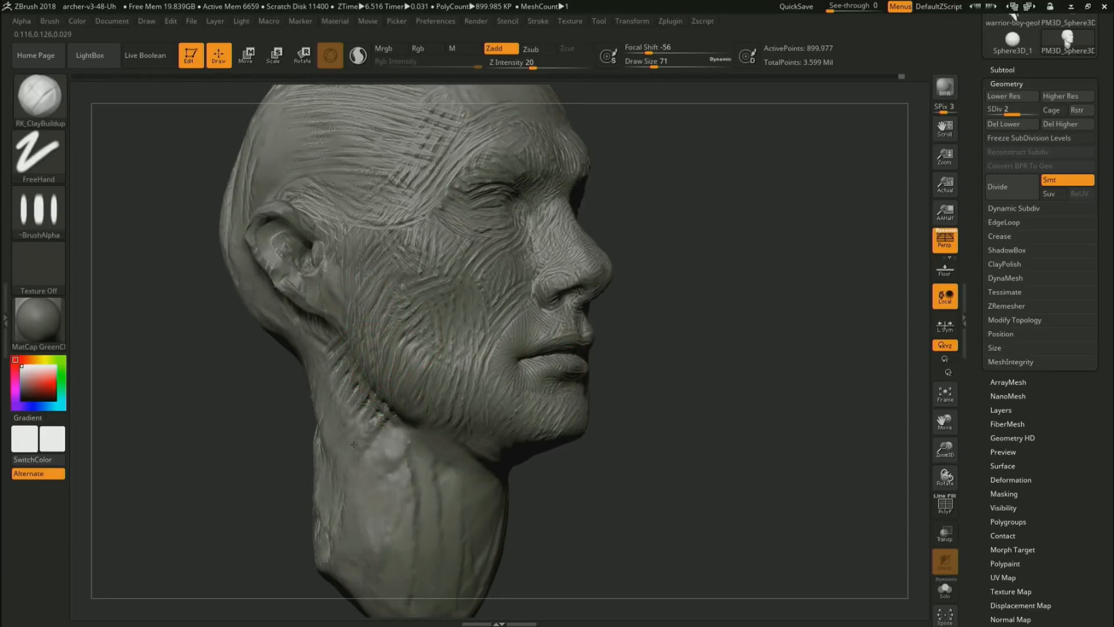
left_click_drag(668, 423, 552, 441, "alt")
left_click_drag(360, 394, 423, 497, "alt")
left_click_drag(433, 447, 412, 463)
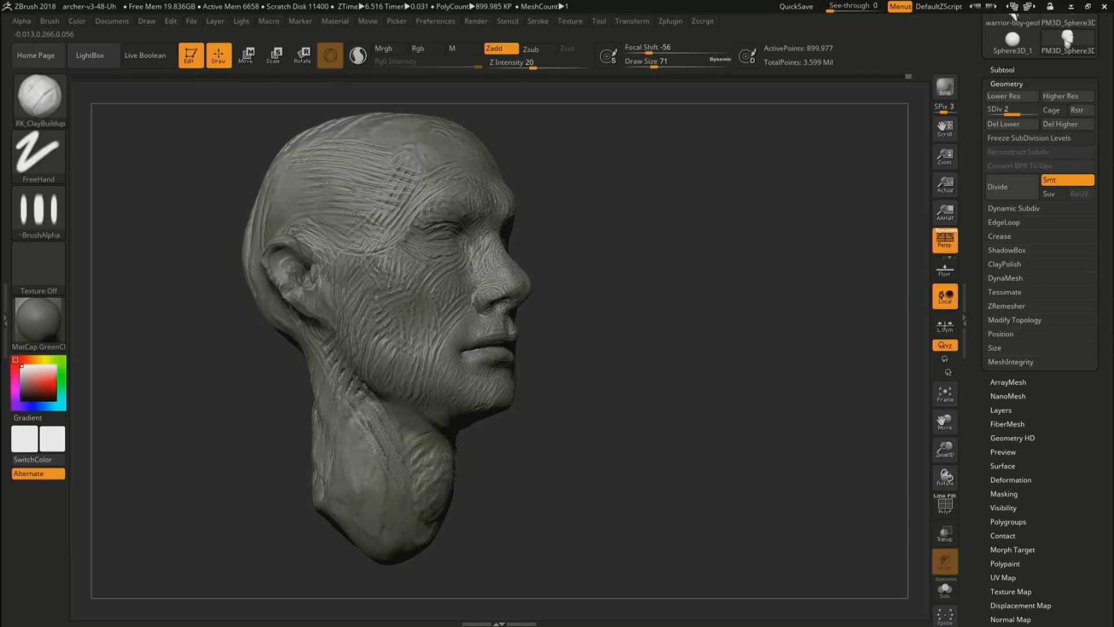
mouse_move(443, 453)
left_mouse_down("alt")
mouse_move(440, 515)
mouse_move(416, 506)
mouse_move(417, 531)
mouse_move(377, 479)
left_mouse_up("alt")
Build up clay strokes across the back of the neck below the skull
right_click_drag(315, 369, 359, 386)
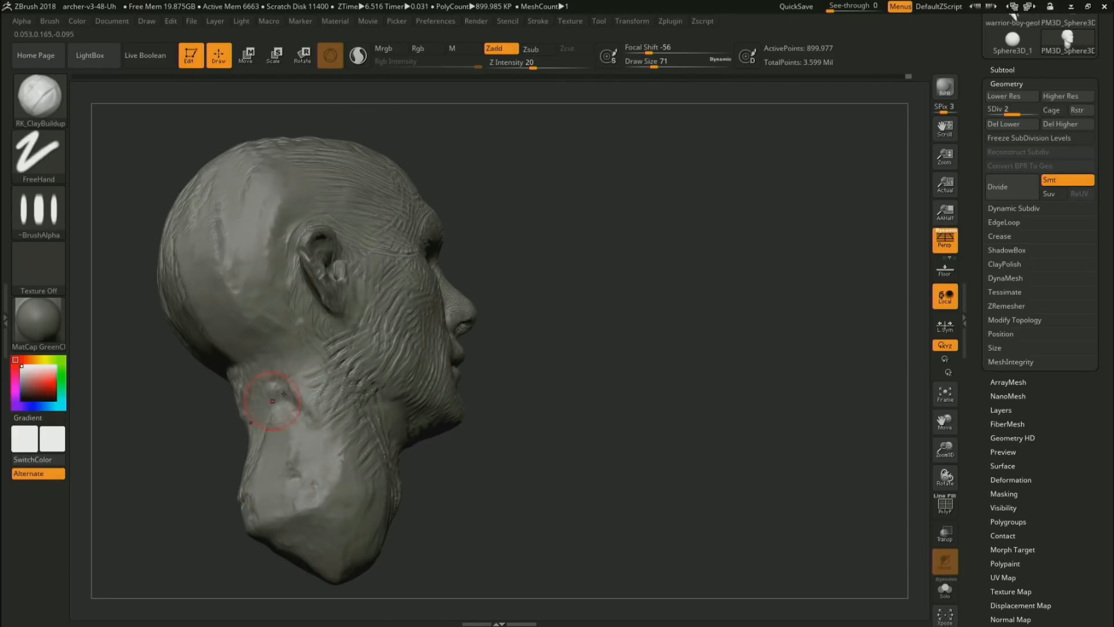
left_click_drag(255, 397, 223, 360)
mouse_move(262, 443)
left_mouse_down()
mouse_move(232, 372)
mouse_move(269, 482)
mouse_move(249, 395)
mouse_move(302, 432)
mouse_move(272, 499)
mouse_move(241, 354)
mouse_move(291, 451)
mouse_move(262, 463)
mouse_move(255, 419)
mouse_move(227, 386)
left_mouse_up()
mouse_move(525, 433)
left_mouse_down("shift")
mouse_move(543, 440)
mouse_move(534, 453)
left_mouse_up("shift")
Switch to the Move brush with a draw size of 197 and reshape the neck's back, front and base in profile
key("b")
key("m")
key("v")
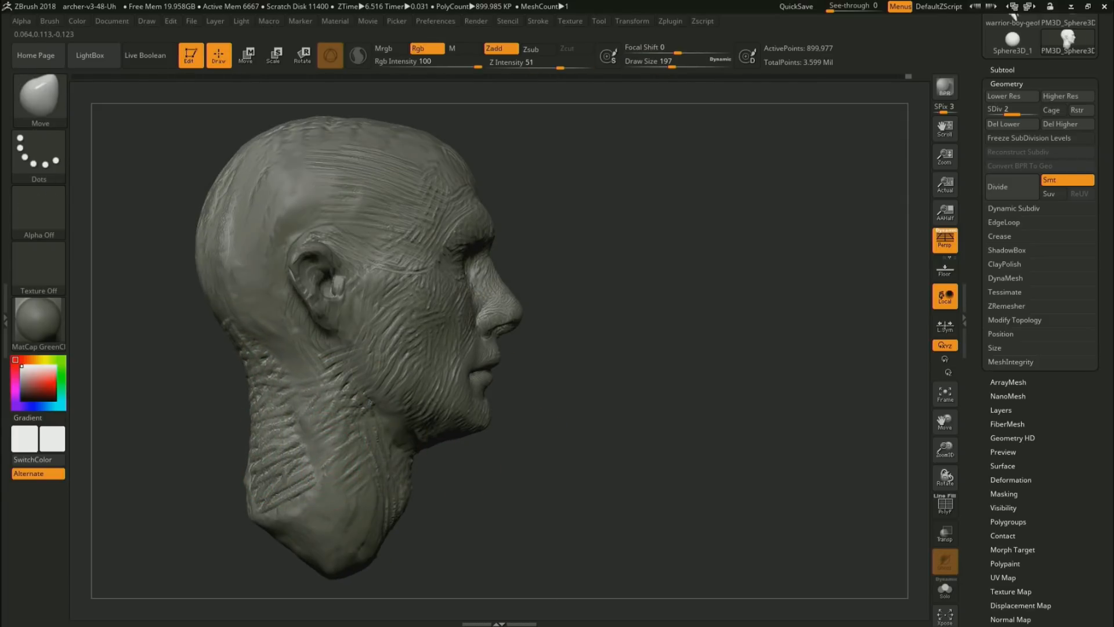
mouse_move(252, 448)
left_mouse_down()
mouse_move(240, 450)
mouse_move(267, 447)
left_mouse_up()
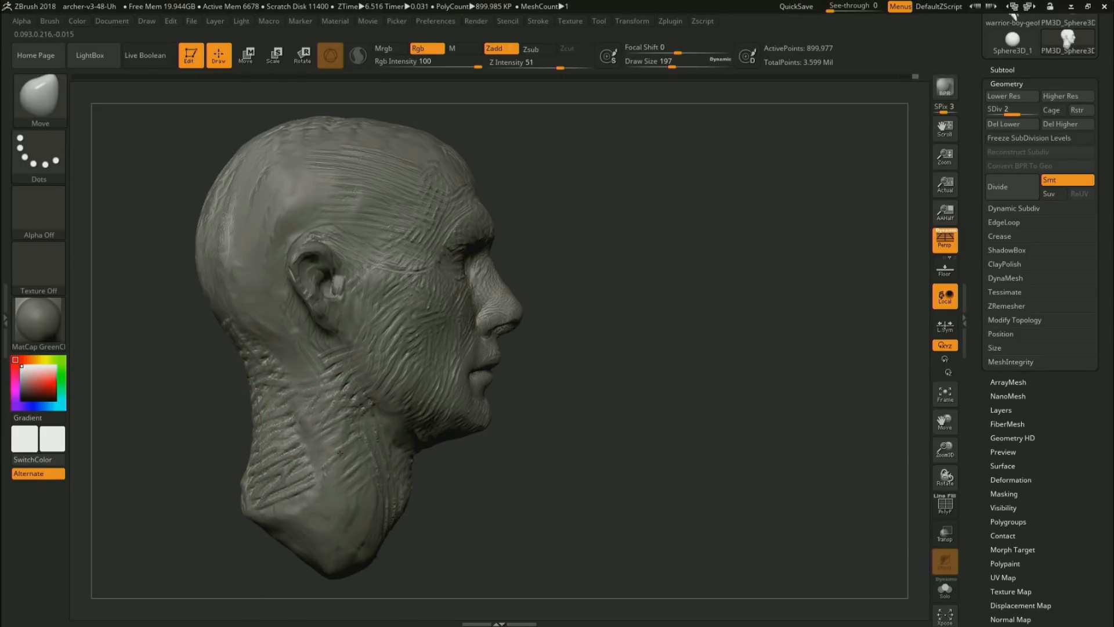
left_click_drag(404, 510, 392, 506)
left_click_drag(355, 562, 361, 564)
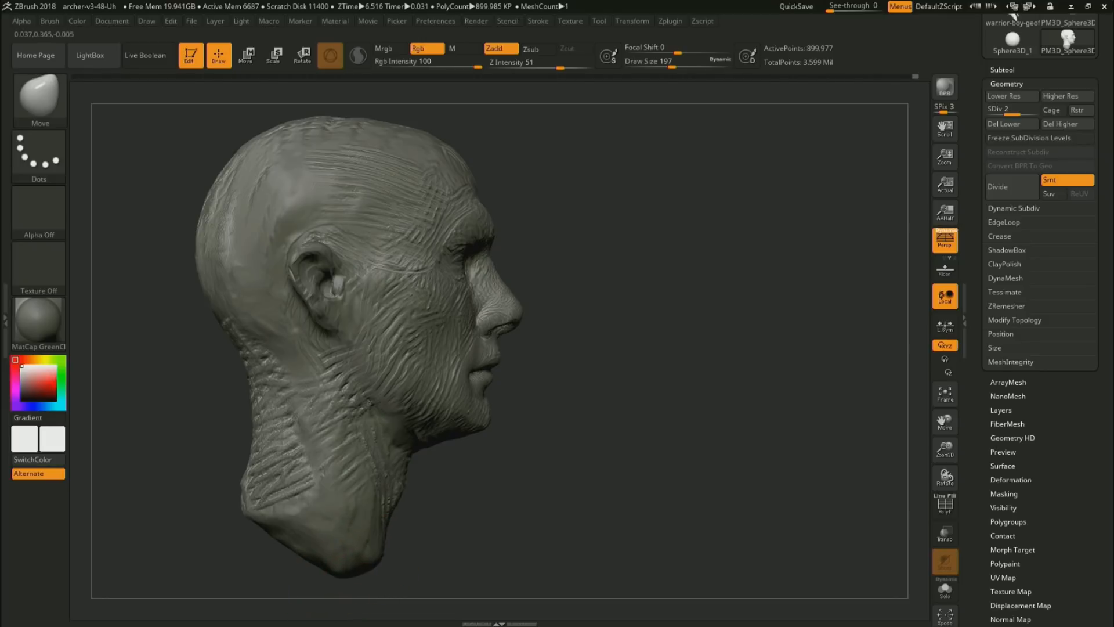
mouse_move(578, 467)
left_mouse_down()
mouse_move(604, 452)
mouse_move(571, 435)
left_mouse_up()
Set the Move brush's draw size to 29 for fine adjustments to the area under the eyes
key("shift")
key("s")
left_click_drag(606, 336, 540, 361)
left_click_drag(645, 368, 499, 336, "alt")
mouse_move(574, 340)
left_mouse_down("alt")
mouse_move(564, 342)
mouse_move(746, 284)
mouse_move(763, 325)
mouse_move(622, 319)
mouse_move(638, 333)
mouse_move(630, 327)
left_mouse_up("alt")
key("s")
key("s")
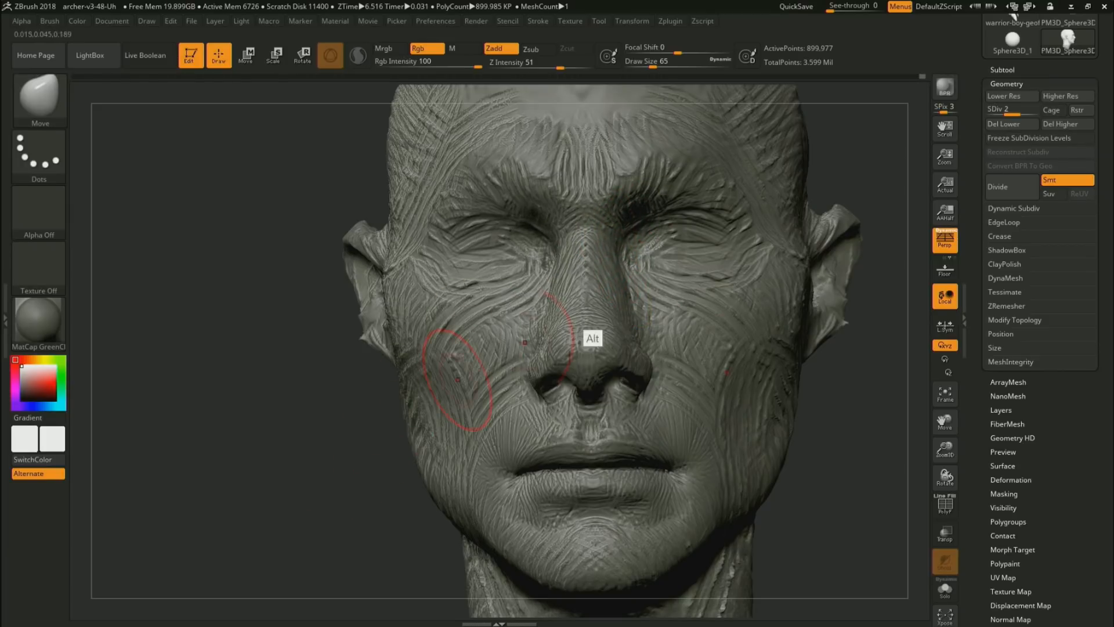
left_click_drag(834, 194, 778, 214, "alt")
key("s")
left_click(642, 285)
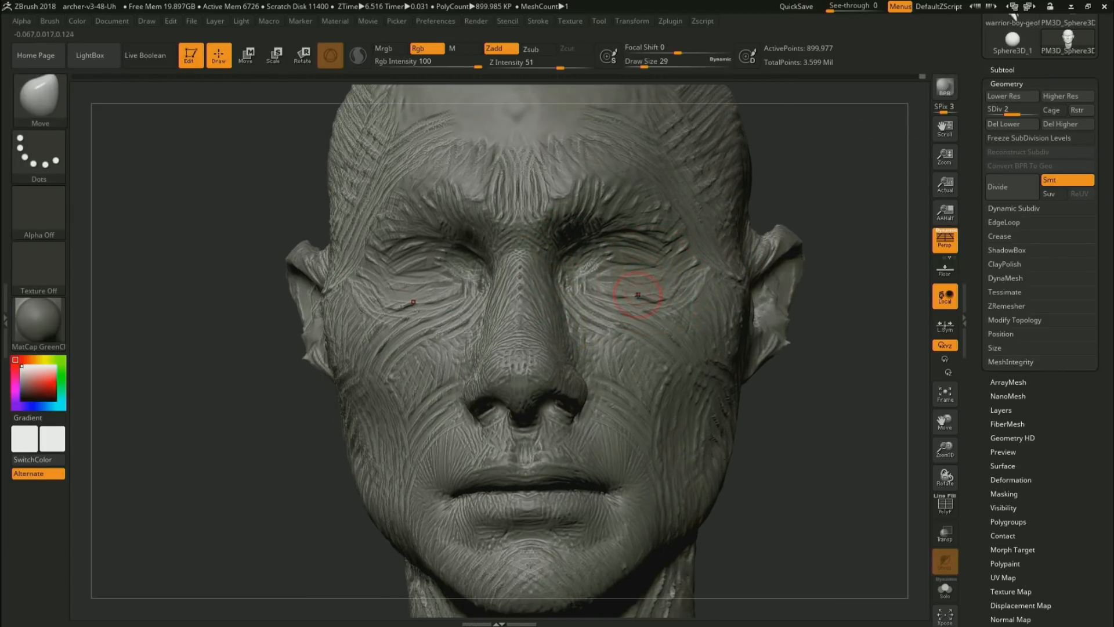
Try carving the eye openings between the lids with the Standard brush at a draw size of 17, and undo the strokes
key("b")
key("s")
key("t")
key("s")
left_click(630, 294)
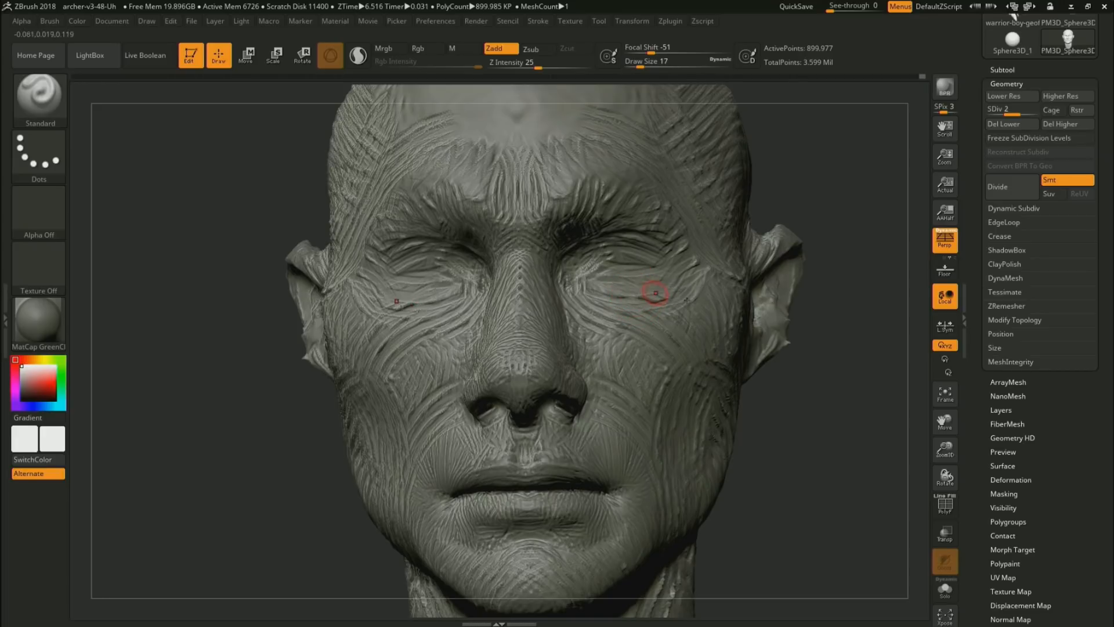
left_click_drag(797, 385, 734, 387)
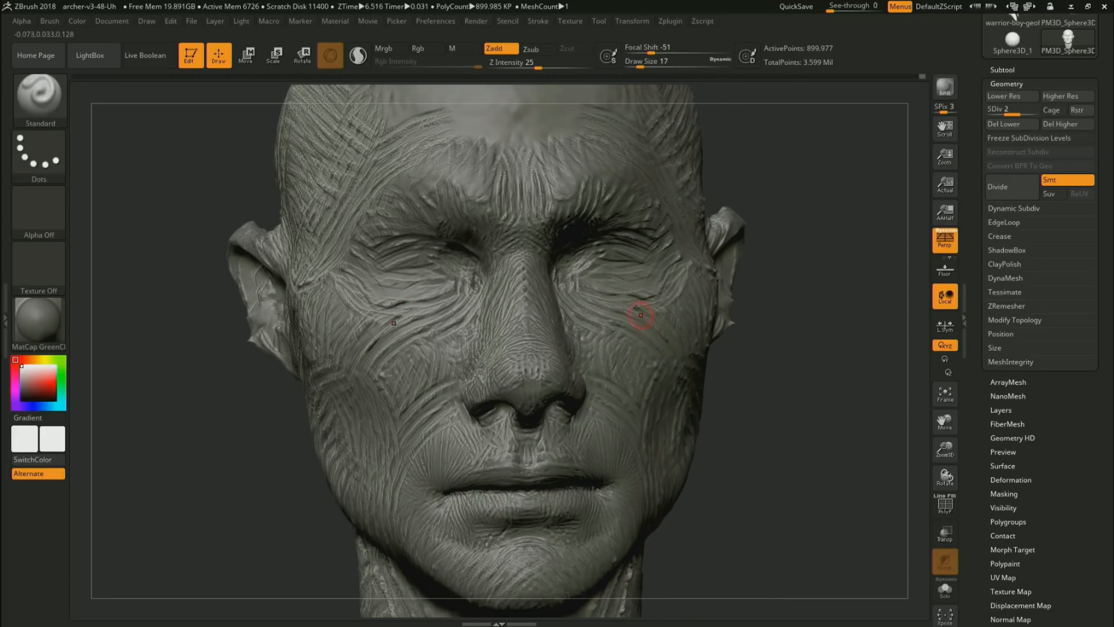
mouse_move(612, 249)
left_mouse_down("alt")
mouse_move(602, 261)
mouse_move(614, 249)
left_mouse_up("alt")
mouse_move(414, 251)
left_mouse_down("alt")
mouse_move(408, 264)
mouse_move(421, 250)
mouse_move(419, 260)
left_mouse_up("alt")
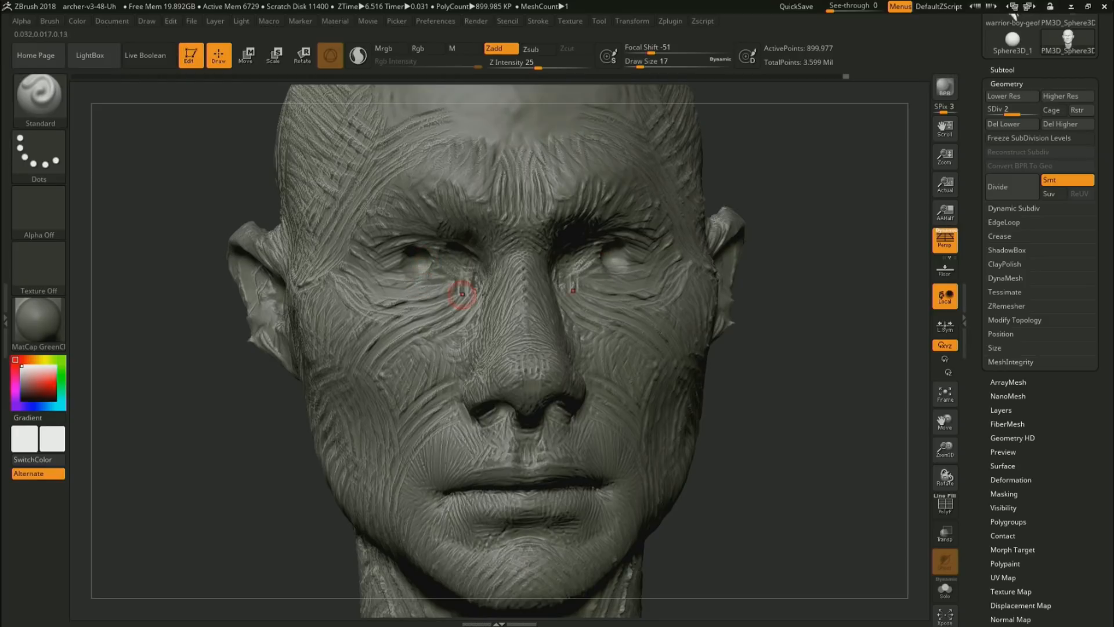
mouse_move(787, 302)
left_mouse_down("alt")
mouse_move(785, 268)
mouse_move(785, 304)
left_mouse_up("alt")
key("ctrl+z")
key("ctrl+z")
key("ctrl+z")
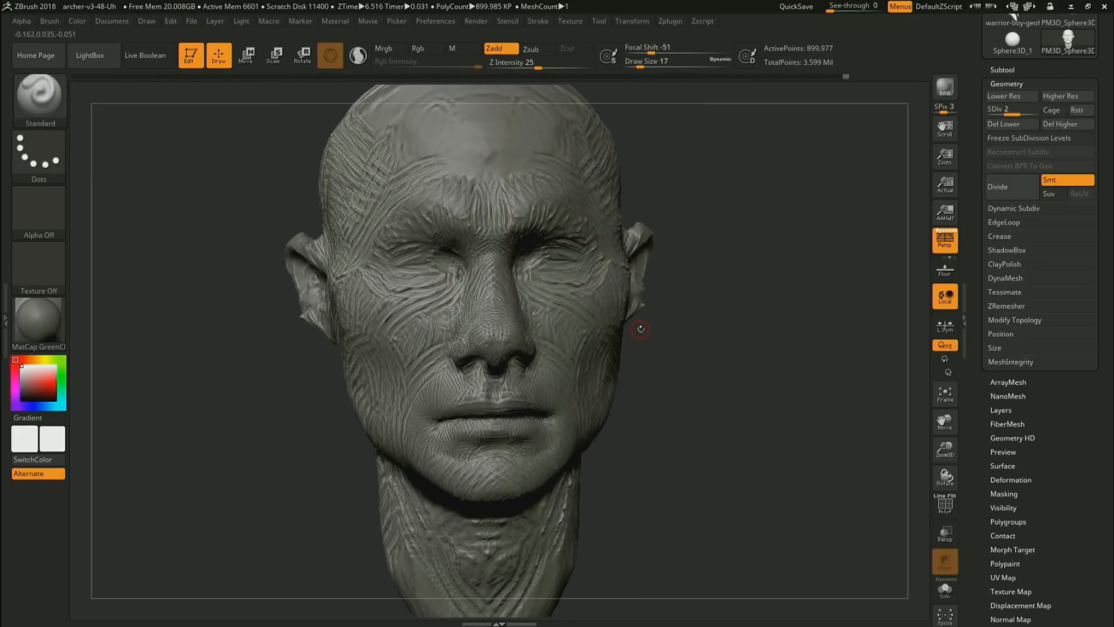
Examine the Standard brush's modifiers and its sample settings, including the BuildUp option
left_click(50, 20)
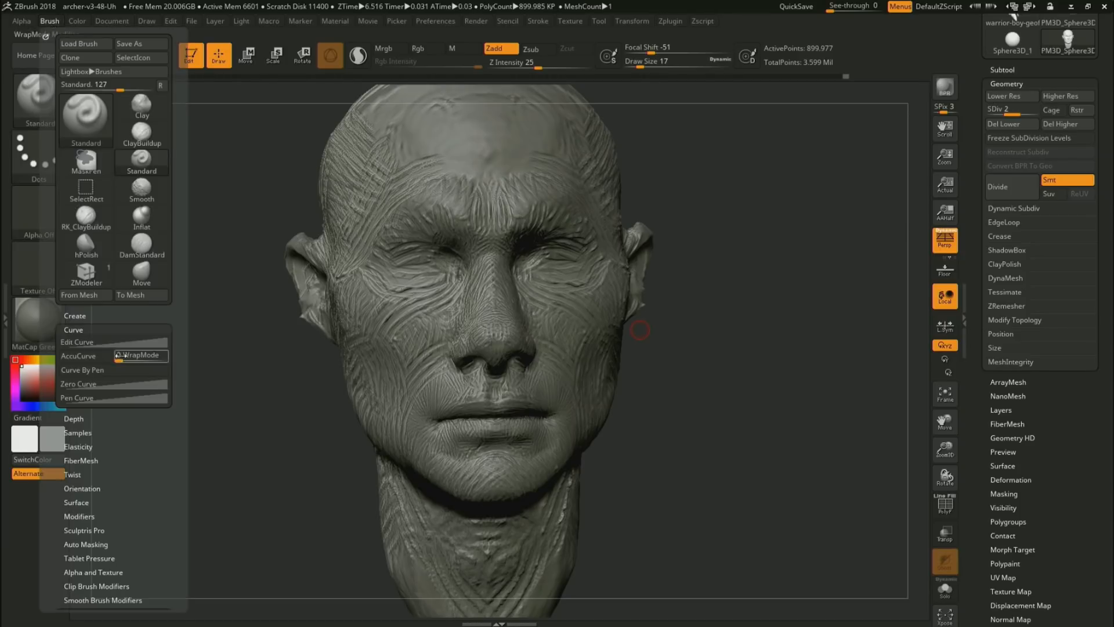
left_click(80, 330)
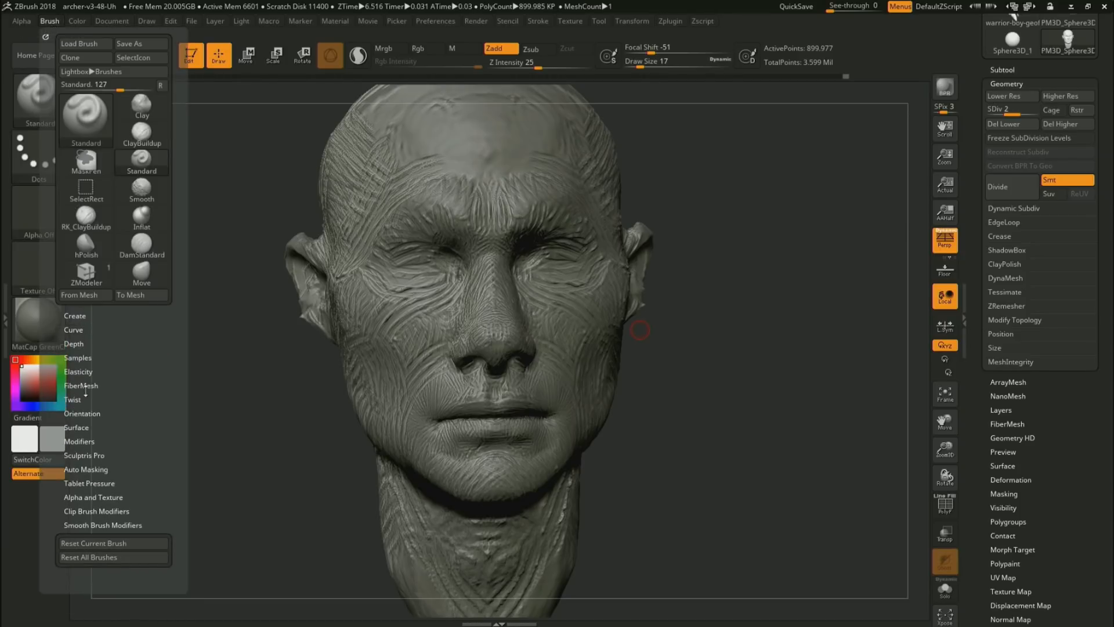
left_click(85, 441)
left_click_drag(110, 408, 112, 317)
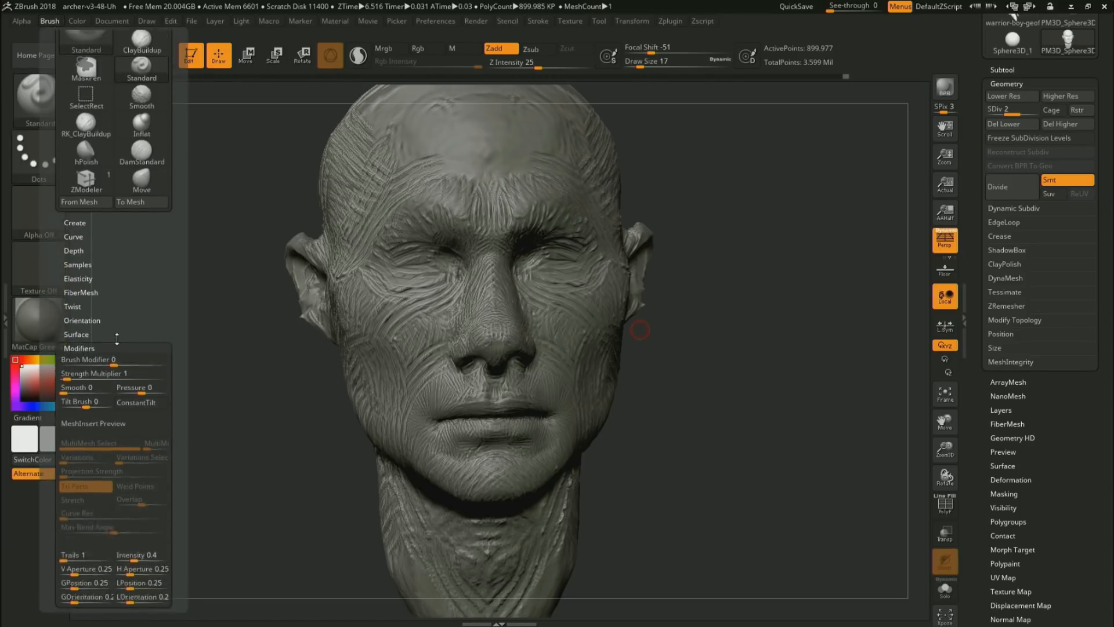
left_click(88, 347)
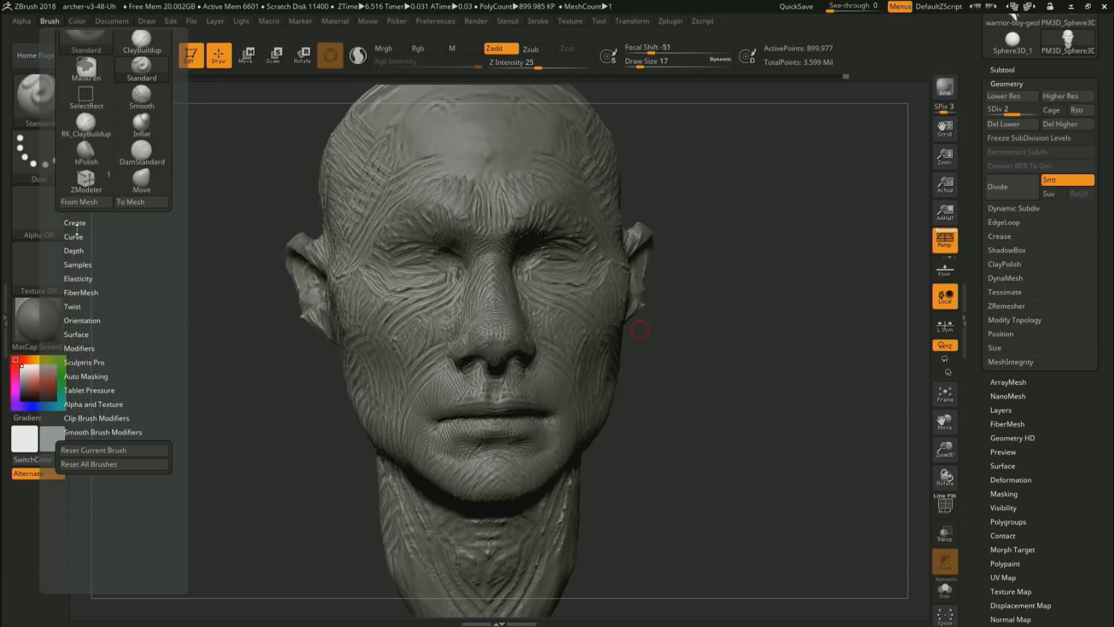
left_click(79, 264)
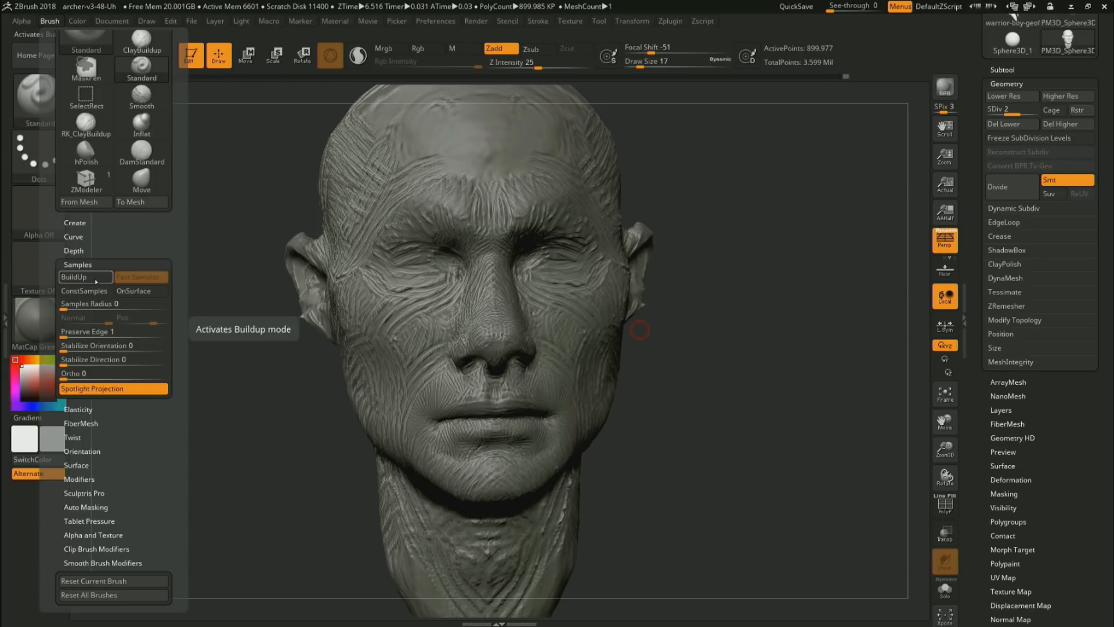
Switch to the RK_ClayBuildup brush with a draw size of 31 and carve strokes under the eyes and around the outer brows
mouse_move(781, 360)
left_mouse_down()
mouse_move(727, 372)
mouse_move(738, 376)
mouse_move(695, 360)
left_mouse_up()
key("1")
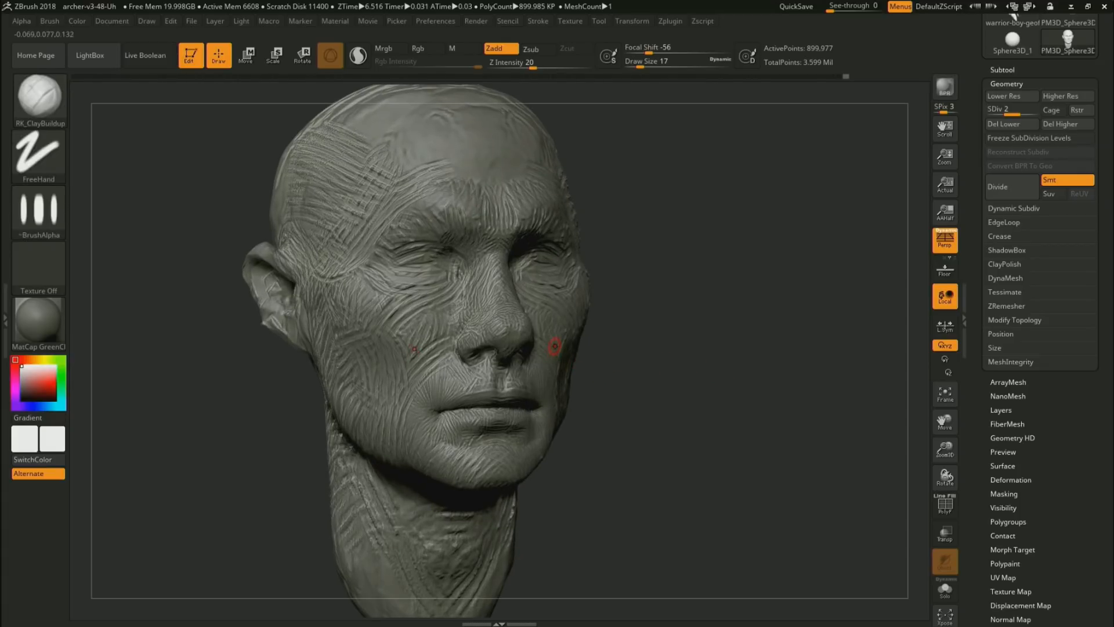
key("s")
left_click_drag(557, 349, 565, 350)
mouse_move(414, 287)
left_mouse_down("alt")
mouse_move(437, 300)
mouse_move(428, 287)
mouse_move(399, 294)
mouse_move(399, 316)
mouse_move(407, 308)
left_mouse_up("alt")
mouse_move(690, 291)
left_mouse_down()
mouse_move(528, 278)
mouse_move(534, 272)
mouse_move(557, 297)
mouse_move(541, 308)
left_mouse_up()
left_click_drag(359, 273, 586, 220)
mouse_move(430, 293)
left_mouse_down("alt")
mouse_move(390, 284)
mouse_move(383, 296)
mouse_move(368, 270)
mouse_move(376, 233)
mouse_move(373, 257)
left_mouse_up("alt")
left_click_drag(400, 218, 452, 227, "alt")
Carve short strokes across the brow ridge and around the upper eye sockets
mouse_move(627, 224)
left_mouse_down()
mouse_move(477, 228)
mouse_move(443, 215)
mouse_move(467, 181)
mouse_move(439, 175)
left_mouse_up()
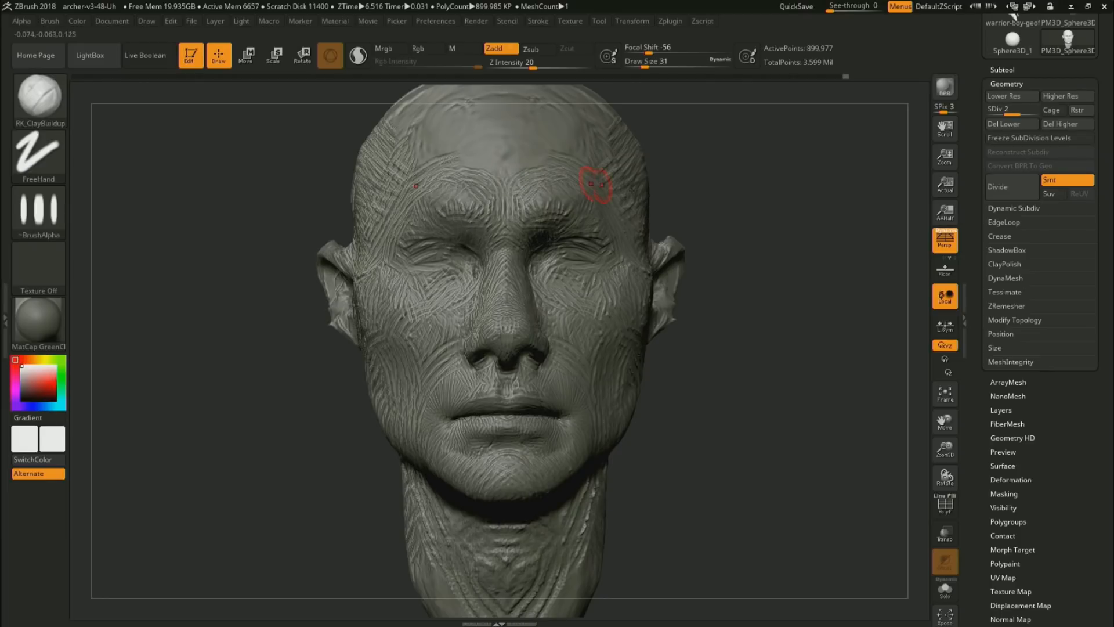
left_click_drag(697, 194, 633, 199)
mouse_move(541, 212)
left_mouse_down("alt")
mouse_move(530, 188)
mouse_move(587, 185)
mouse_move(558, 191)
left_mouse_up("alt")
left_click_drag(443, 198, 451, 182, "alt")
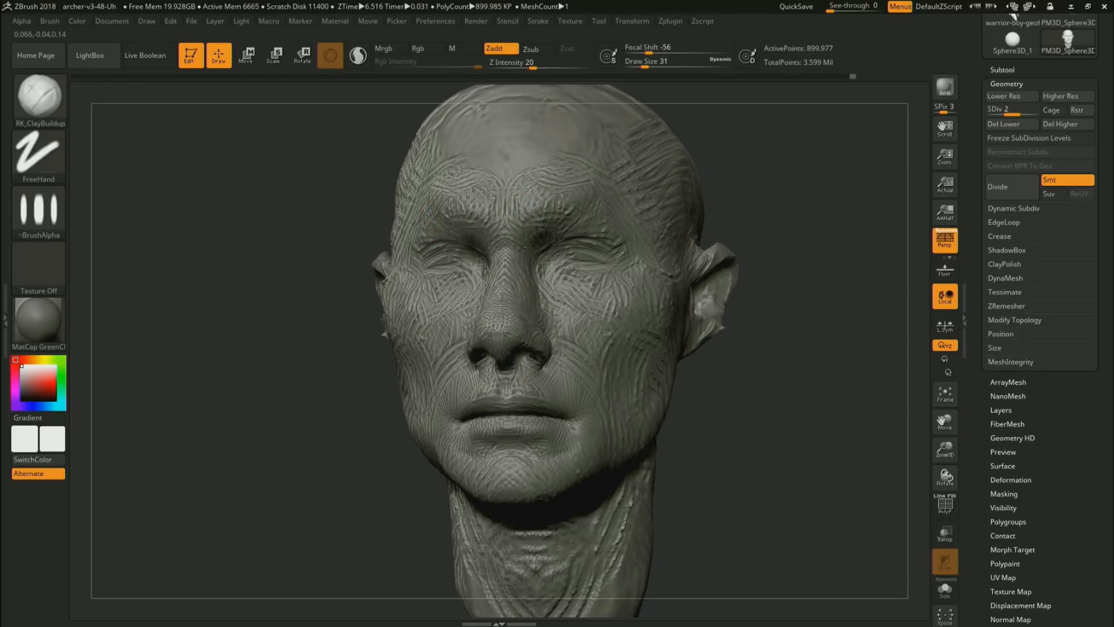
mouse_move(410, 230)
left_mouse_down()
mouse_move(422, 240)
mouse_move(423, 215)
left_mouse_up()
mouse_move(406, 253)
left_mouse_down("alt")
mouse_move(409, 234)
mouse_move(413, 256)
mouse_move(431, 255)
left_mouse_up("alt")
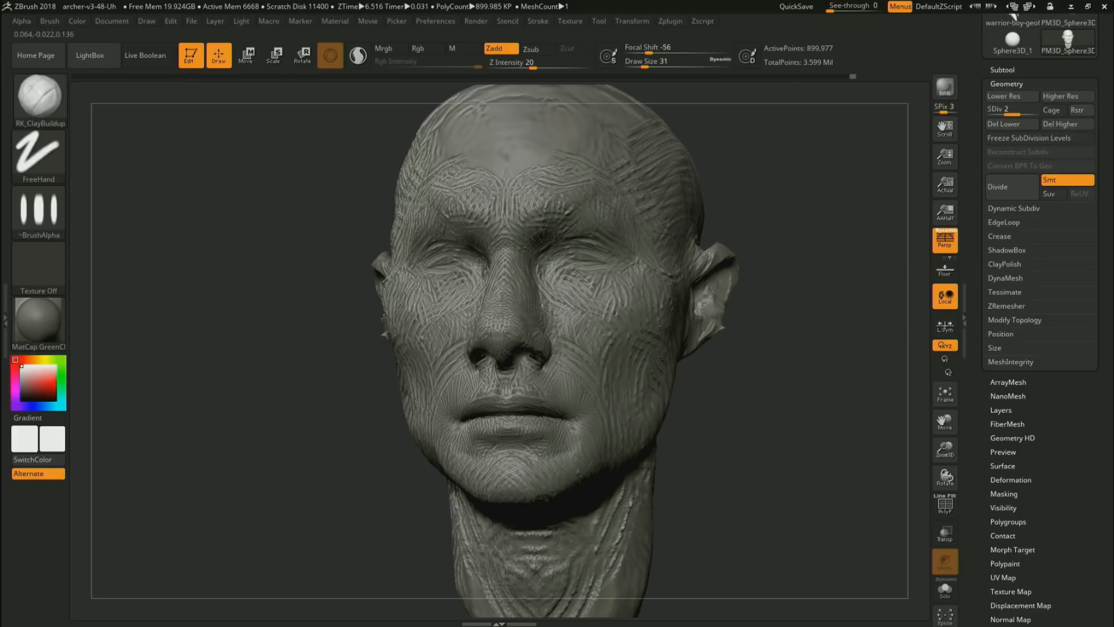
mouse_move(428, 216)
left_mouse_down("alt")
mouse_move(432, 192)
mouse_move(446, 197)
left_mouse_up("alt")
Set the clay brush draw size to 49 and carve strokes from the temples into the sides of the forehead
key("s")
mouse_move(631, 183)
left_mouse_down("alt")
mouse_move(626, 159)
mouse_move(589, 162)
left_mouse_up("alt")
mouse_move(456, 156)
left_mouse_down("alt")
mouse_move(428, 129)
mouse_move(409, 140)
left_mouse_up("alt")
Hollow the cheeks below the cheekbones and blend them with downward clay strokes toward the jaw
mouse_move(315, 308)
left_mouse_down()
mouse_move(384, 283)
mouse_move(388, 227)
mouse_move(373, 225)
mouse_move(347, 275)
left_mouse_up()
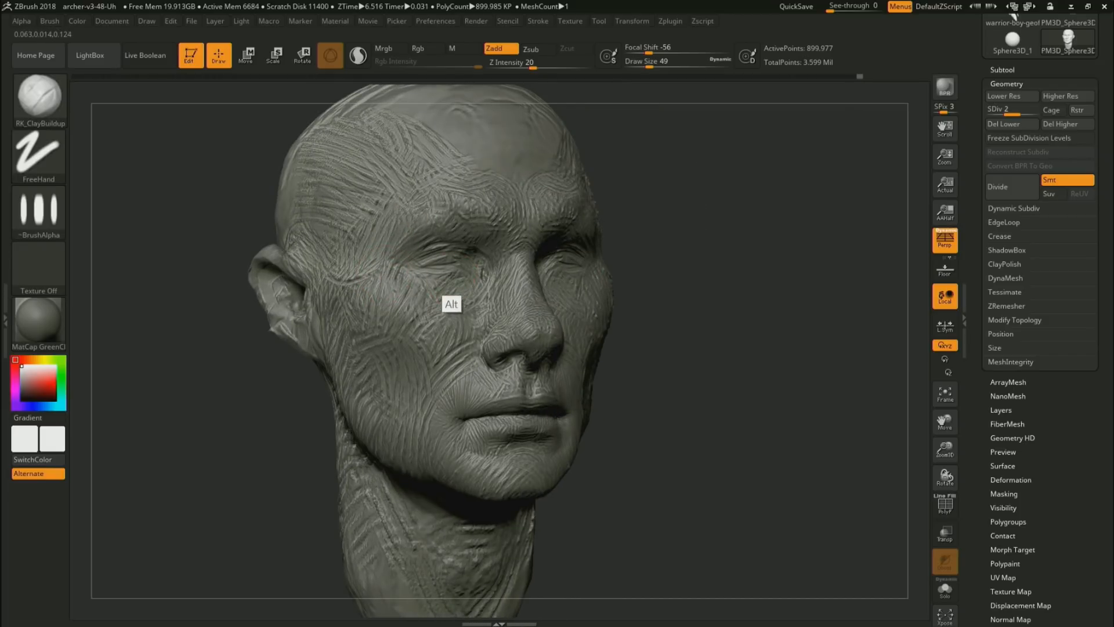
left_click_drag(644, 338, 479, 395)
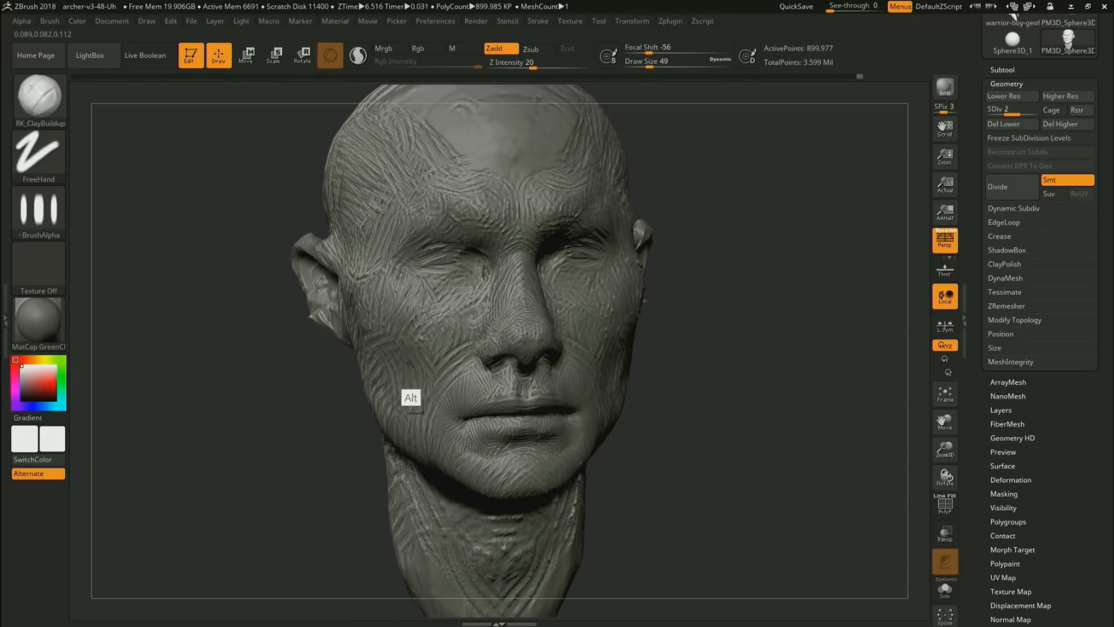
left_click_drag(673, 344, 647, 361)
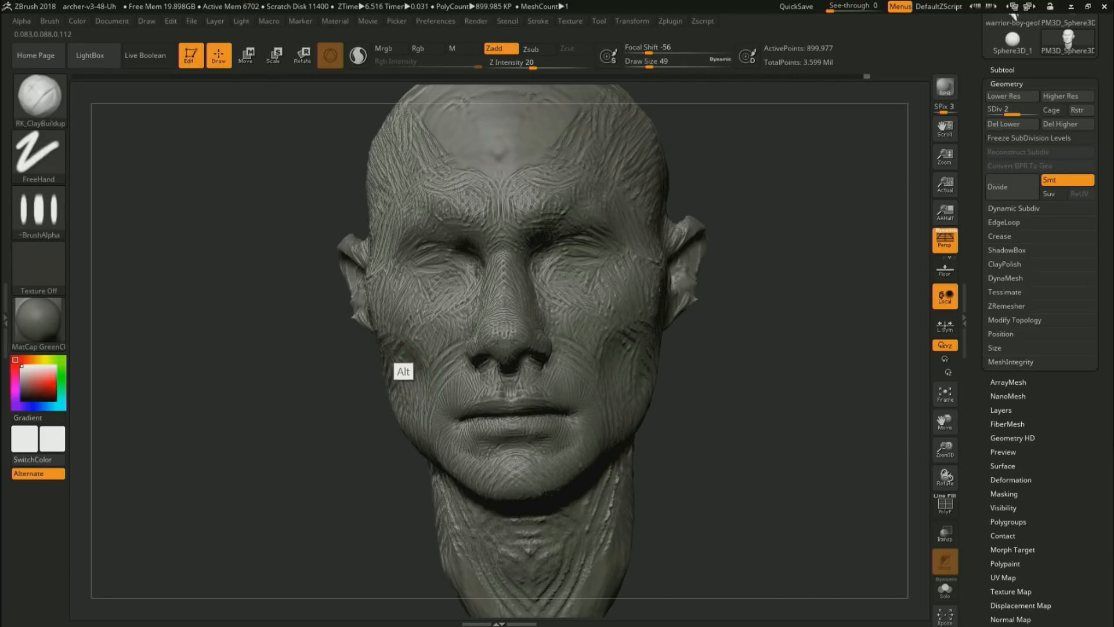
left_click_drag(333, 430, 355, 398)
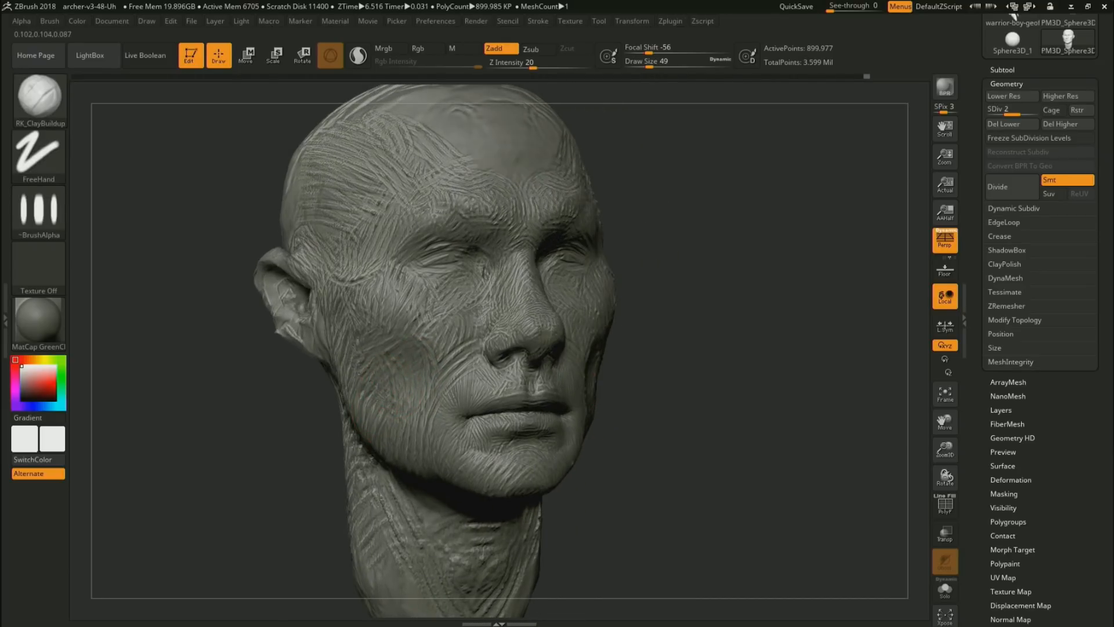
mouse_move(395, 352)
left_mouse_down()
mouse_move(361, 417)
mouse_move(382, 431)
left_mouse_up()
left_click_drag(399, 380, 385, 417)
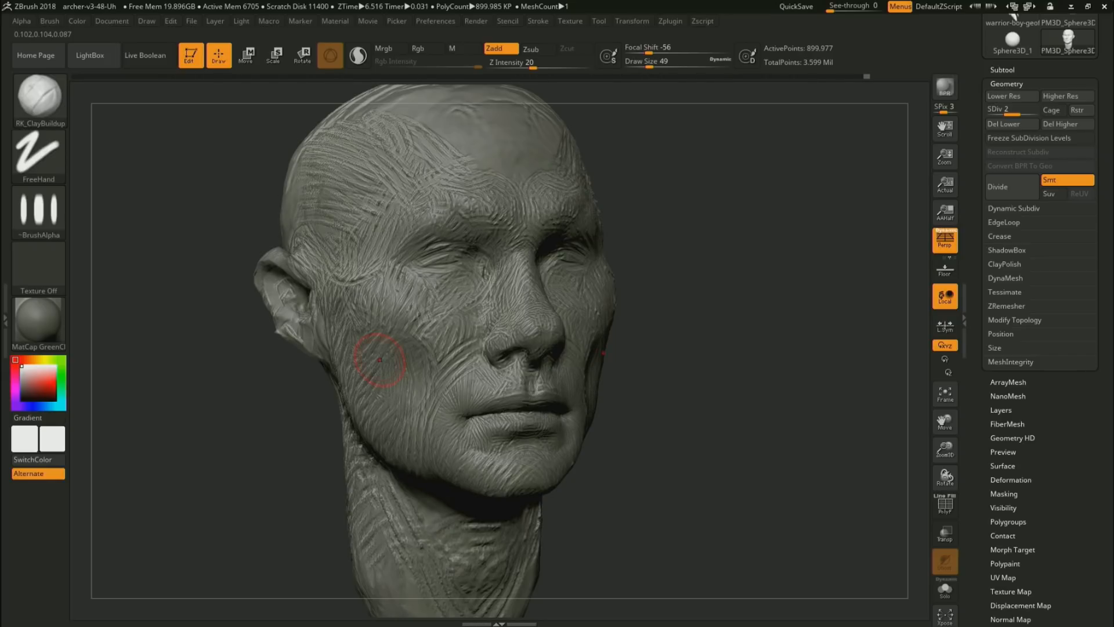
Add clay strokes along the jaw and upper neck, and carve the area around the earlobe and in front of the ear
left_click_drag(282, 511, 334, 515)
mouse_move(383, 489)
left_mouse_down()
mouse_move(351, 508)
mouse_move(339, 493)
mouse_move(354, 506)
left_mouse_up()
left_click_drag(338, 465, 323, 475)
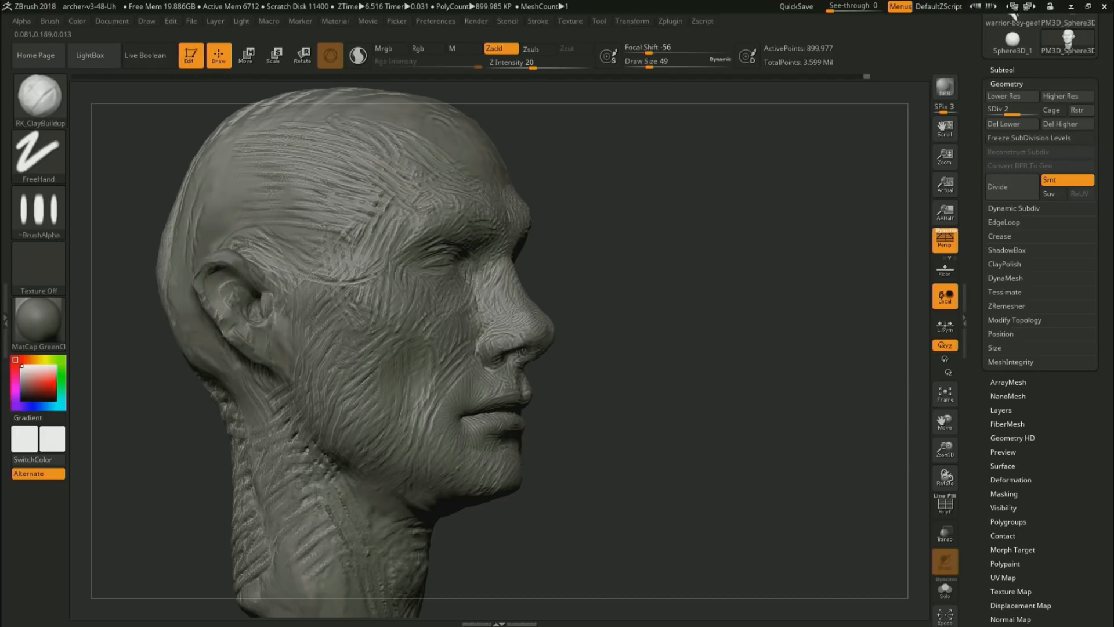
left_click_drag(288, 368, 293, 337, "alt")
left_click_drag(276, 287, 274, 323, "alt")
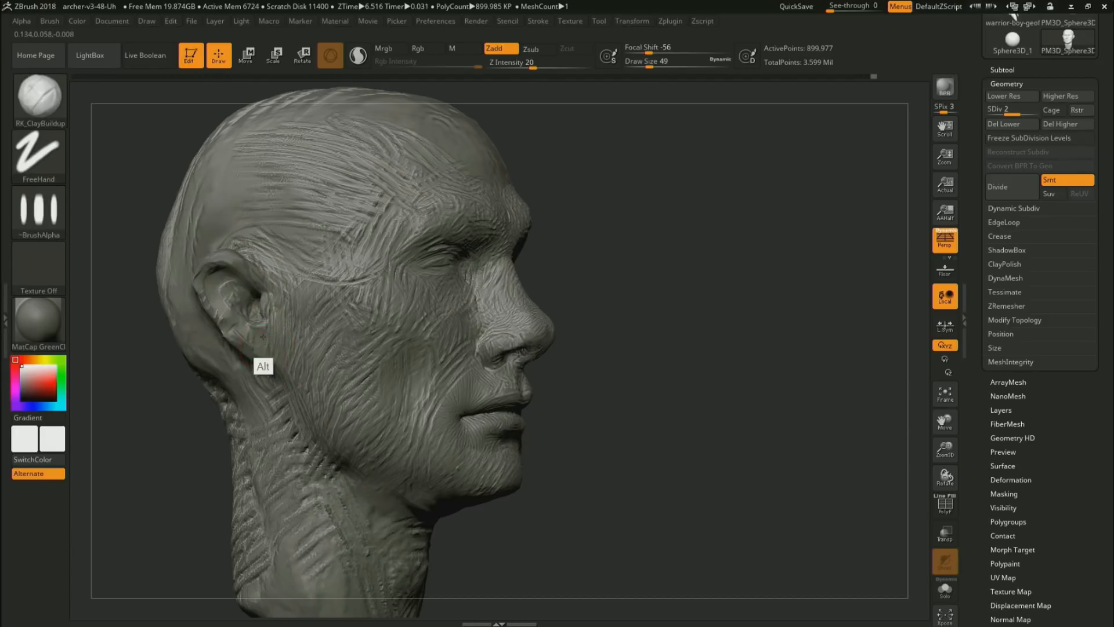
Reduce the clay brush draw size to 37 and sculpt the inner eye corner beside the nose bridge
left_click_drag(572, 278, 443, 398)
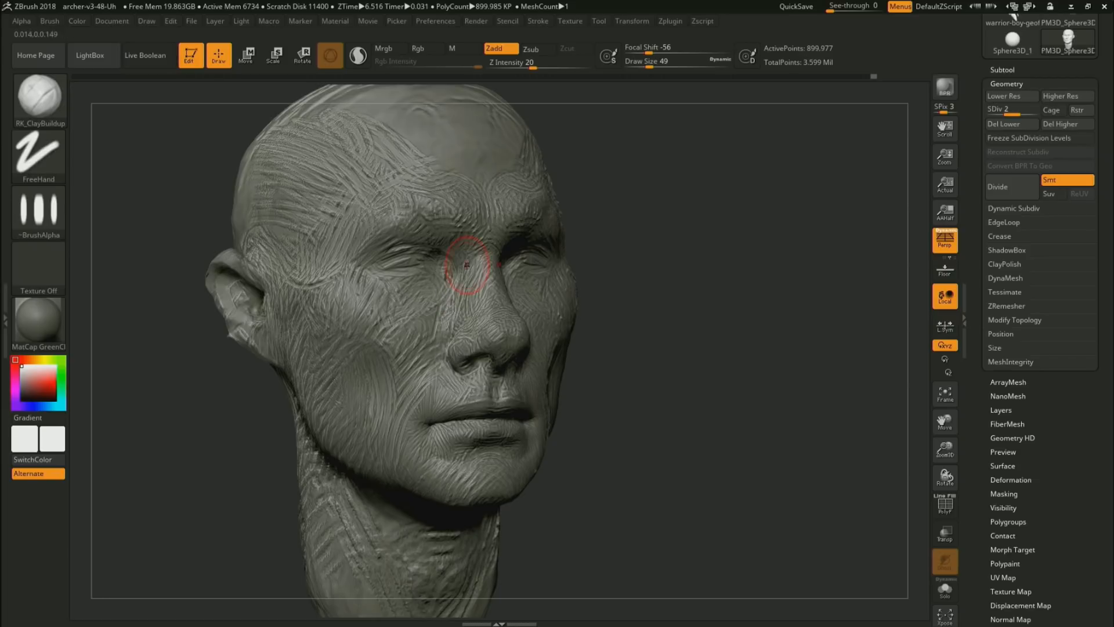
mouse_move(643, 277)
left_mouse_down()
mouse_move(641, 266)
mouse_move(667, 315)
mouse_move(802, 354)
mouse_move(731, 395)
left_mouse_up()
key("s")
mouse_move(489, 292)
left_mouse_down()
mouse_move(469, 302)
mouse_move(487, 281)
left_mouse_up()
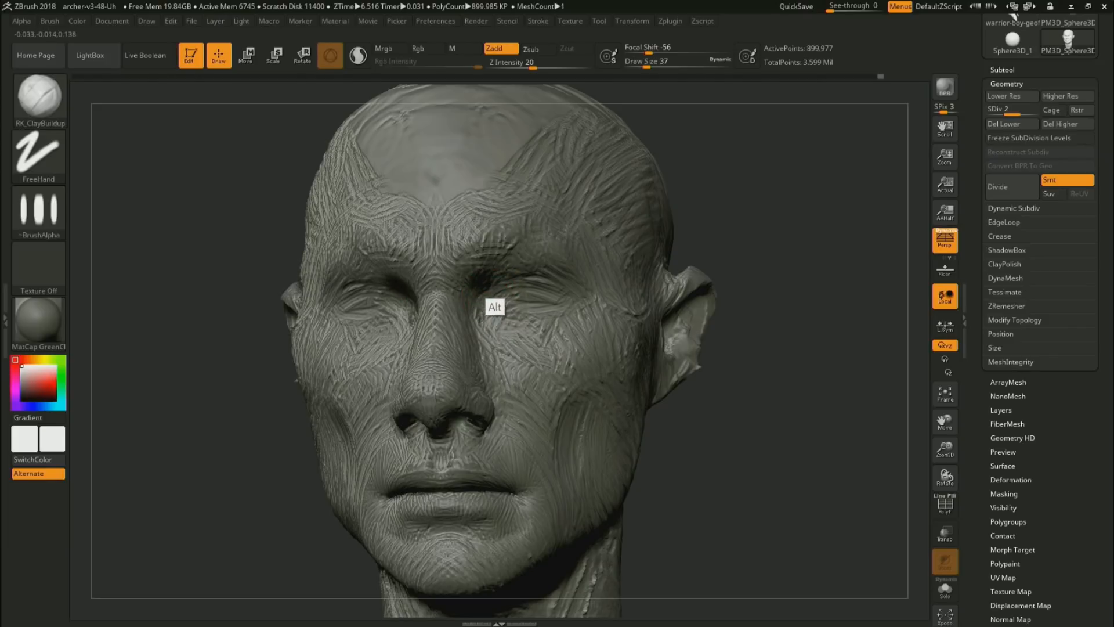
left_click_drag(799, 337, 765, 390, "alt")
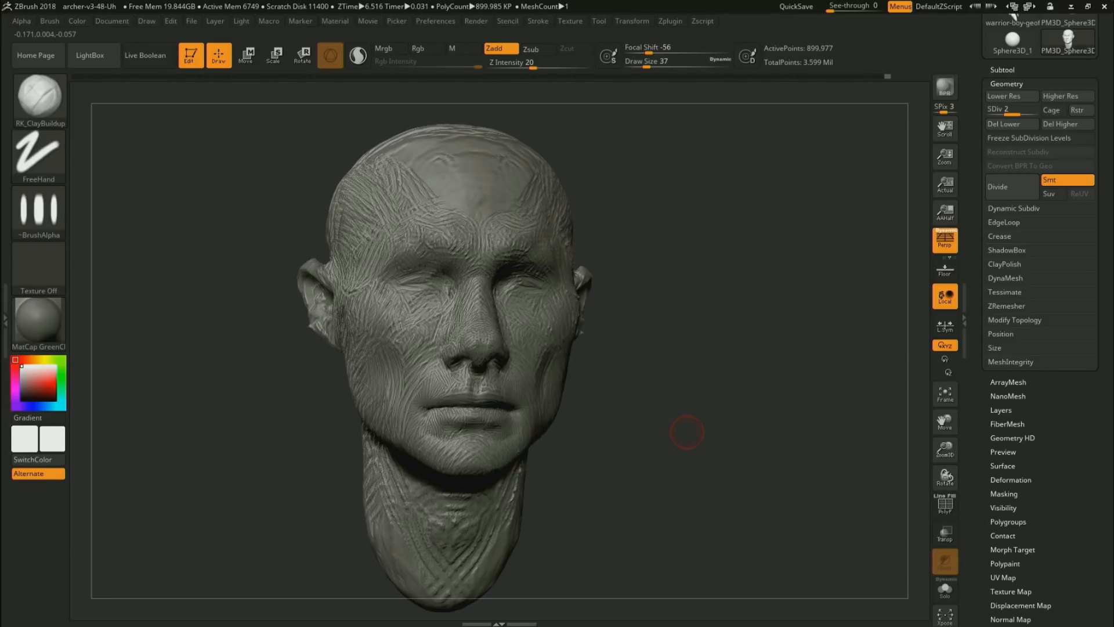
Open a Windows Ink screen sketch of the head in three-quarter view
left_click_drag(798, 499, 791, 493)
key("super+w")
left_click(951, 395)
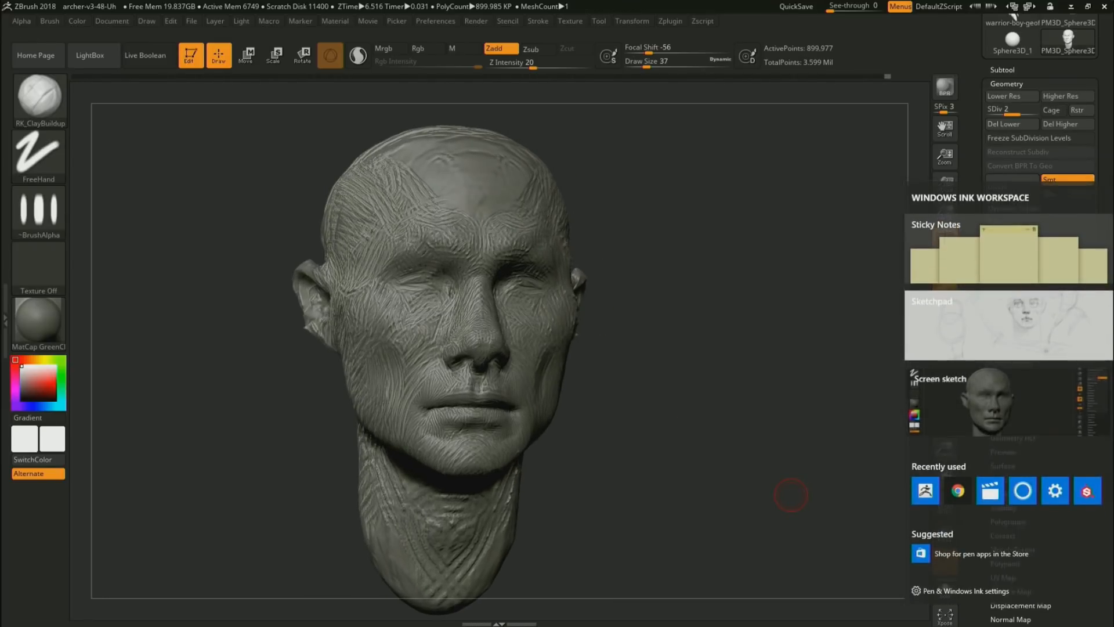
Sketch red arcs over the upper eyelid and an eye outline with an iris beside the head, and undo them
left_click_drag(417, 288, 452, 288)
mouse_move(662, 241)
left_mouse_down()
mouse_move(768, 206)
mouse_move(799, 249)
mouse_move(668, 248)
left_mouse_up()
left_click_drag(709, 213, 746, 218)
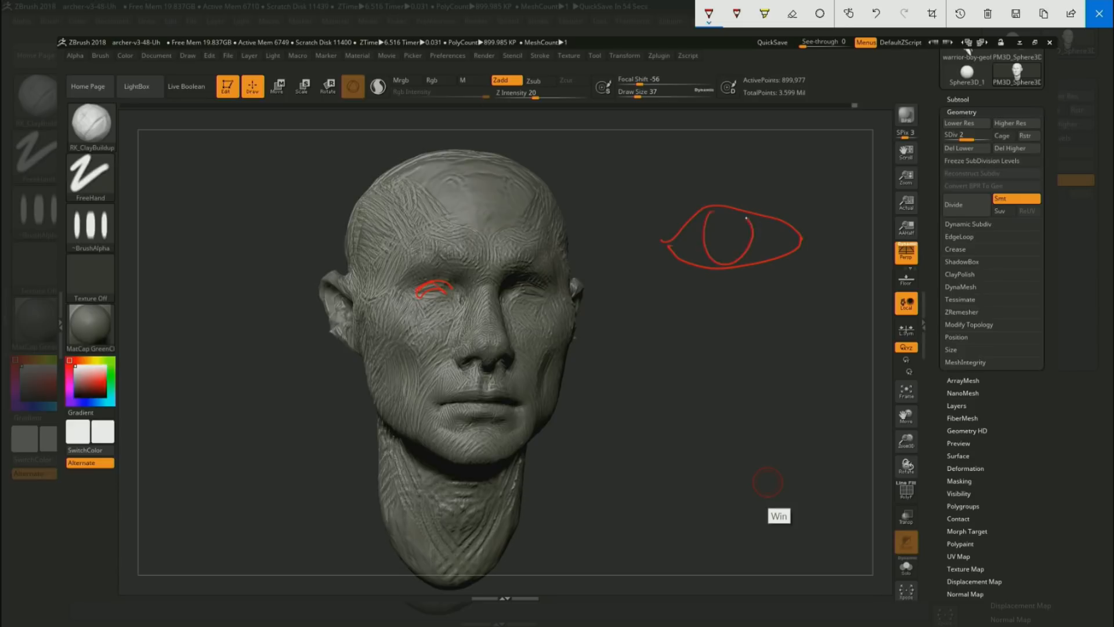
key("ctrl+z")
key("ctrl+z")
key("ctrl+z")
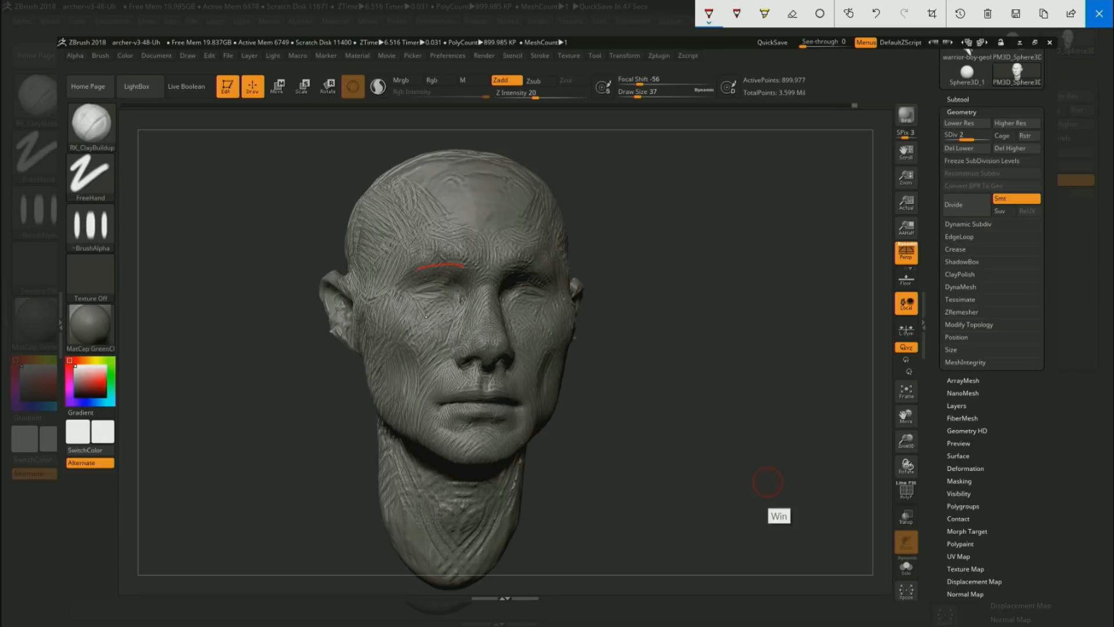
Mark the lower rim of one eye socket with a red curve on the screen capture
left_click_drag(413, 311, 461, 305)
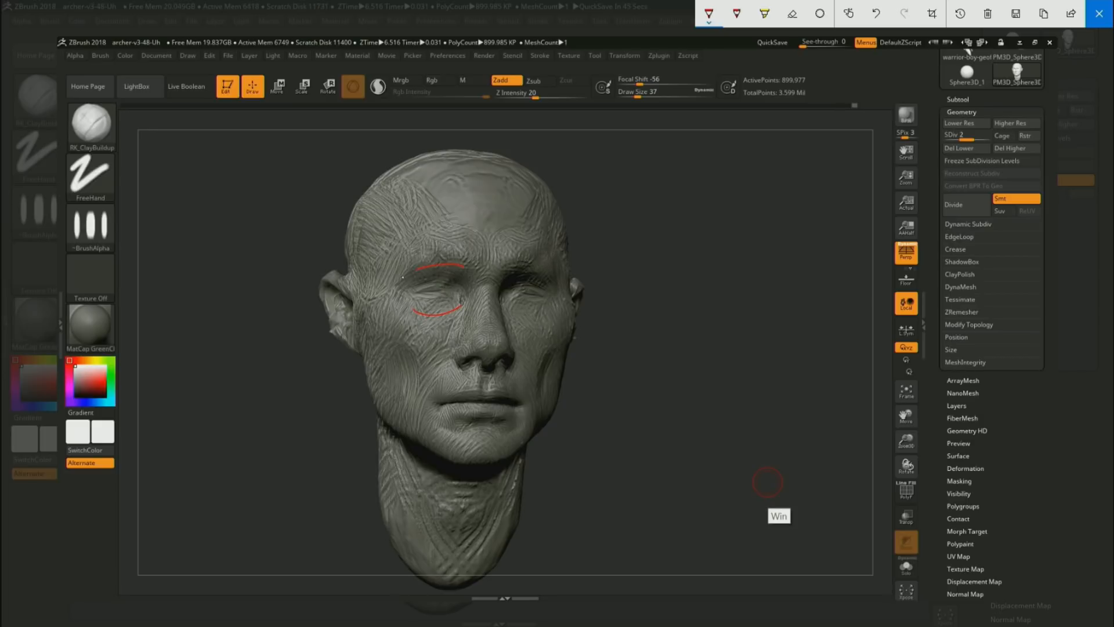
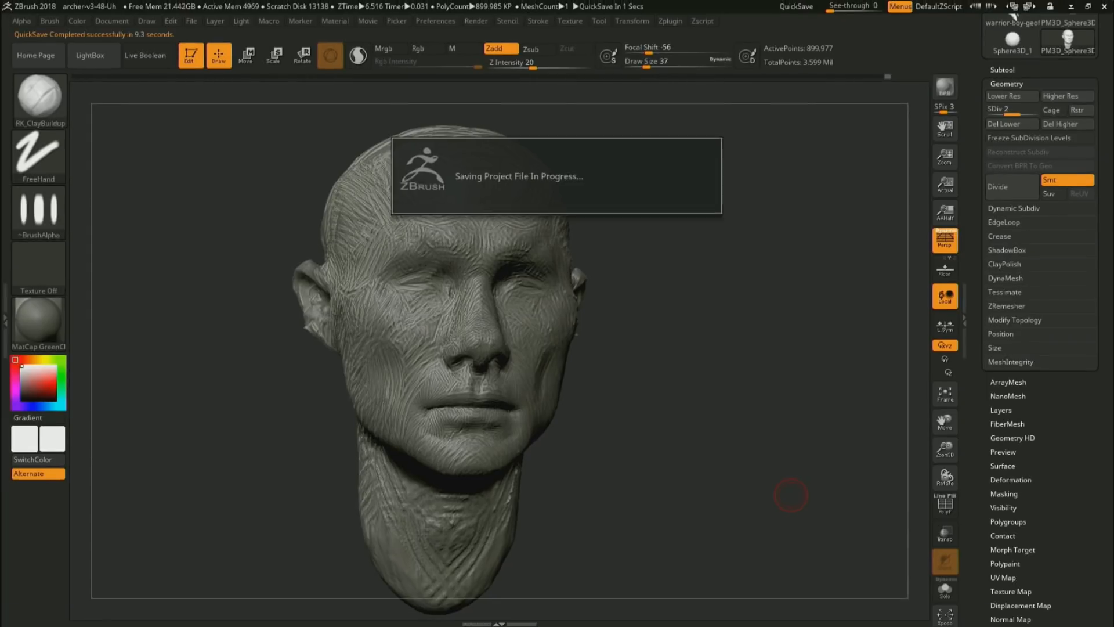
Choose the Move brush with a draw size of 56 and slightly adjust the nose bridge in profile
mouse_move(741, 387)
left_mouse_down()
mouse_move(815, 381)
mouse_move(834, 400)
left_mouse_up()
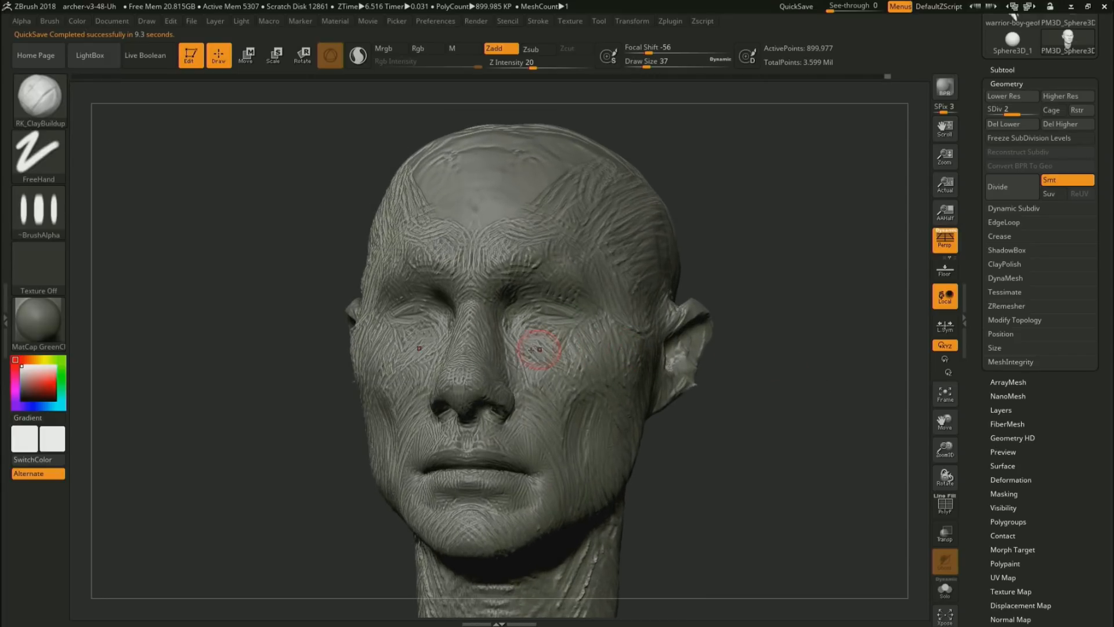
key("b")
key("m")
key("v")
key("s")
left_click_drag(518, 353, 507, 352)
left_click_drag(722, 258, 748, 270)
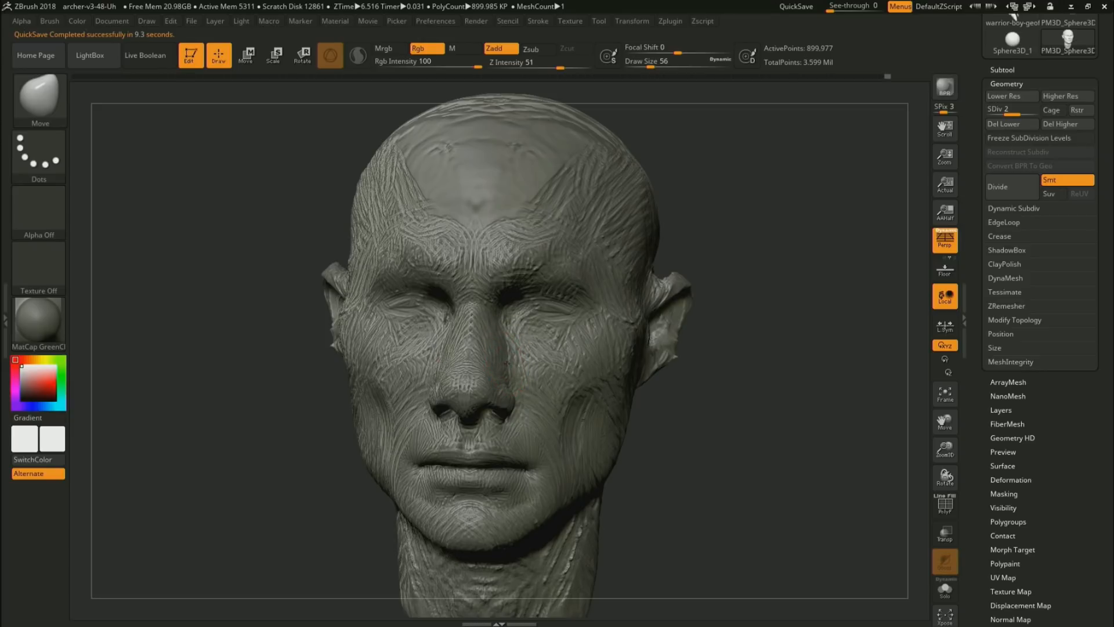
left_click_drag(755, 323, 586, 307)
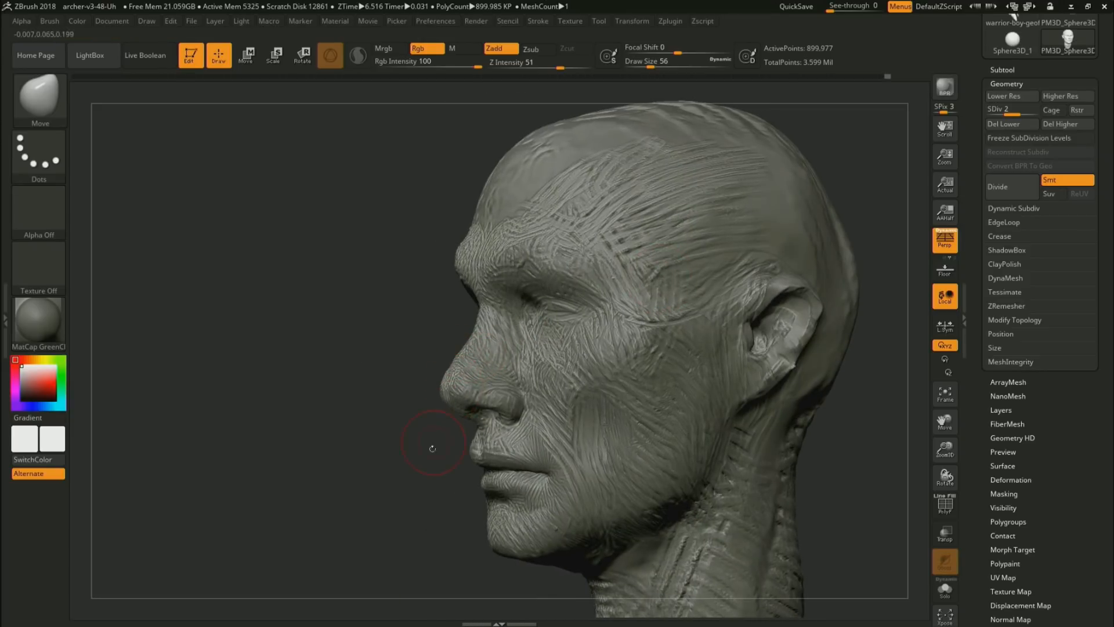
left_click_drag(422, 460, 400, 487)
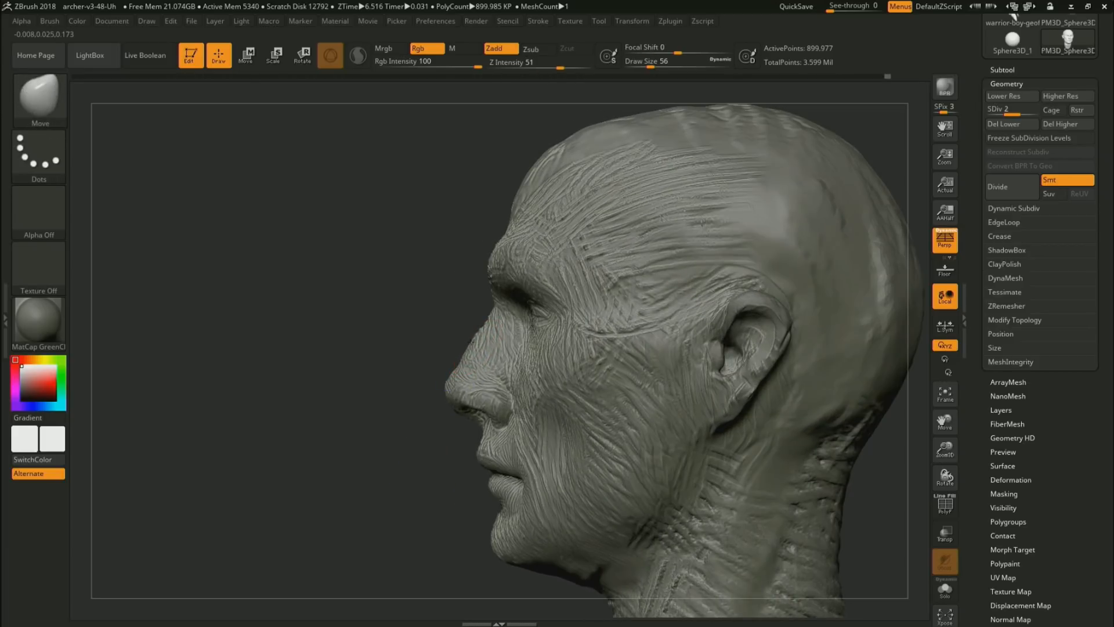
left_click_drag(481, 303, 476, 306)
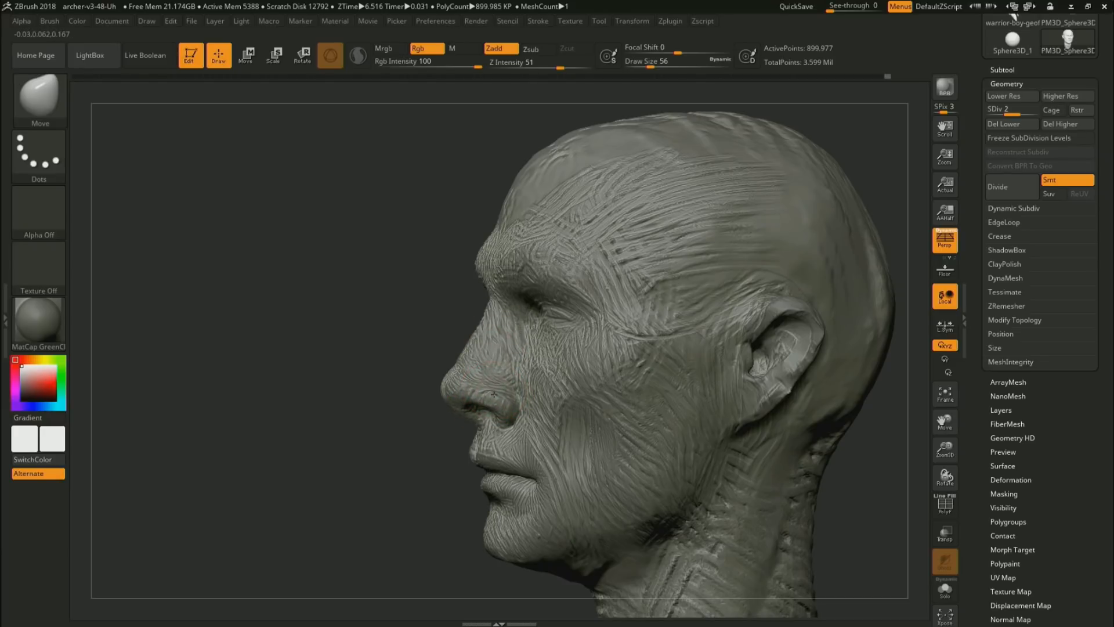
left_click_drag(422, 467, 636, 454)
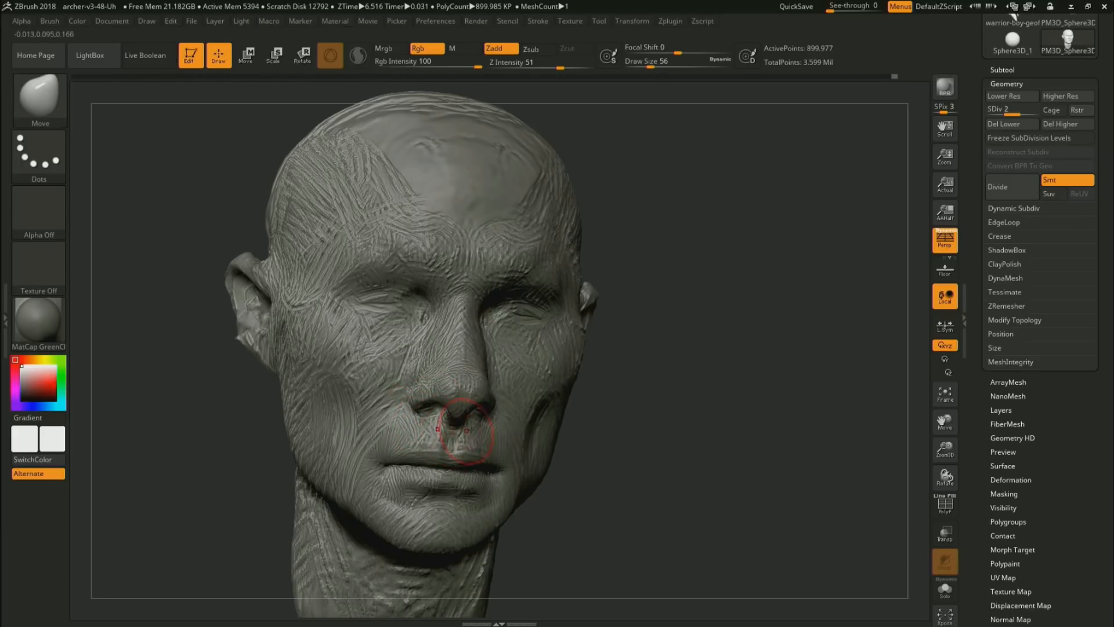
mouse_move(592, 448)
left_mouse_down()
mouse_move(644, 468)
mouse_move(601, 424)
left_mouse_up()
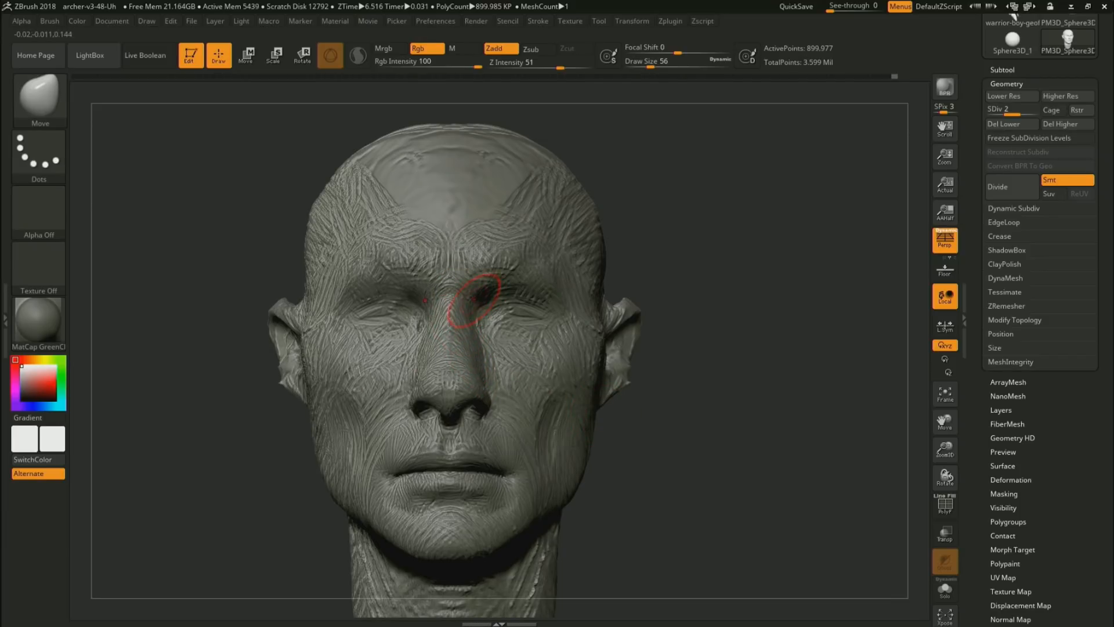
Return to the RK_ClayBuildup brush and add small strokes to the forehead with a draw size of 17
key("1")
key("s")
left_click_drag(455, 319, 446, 318)
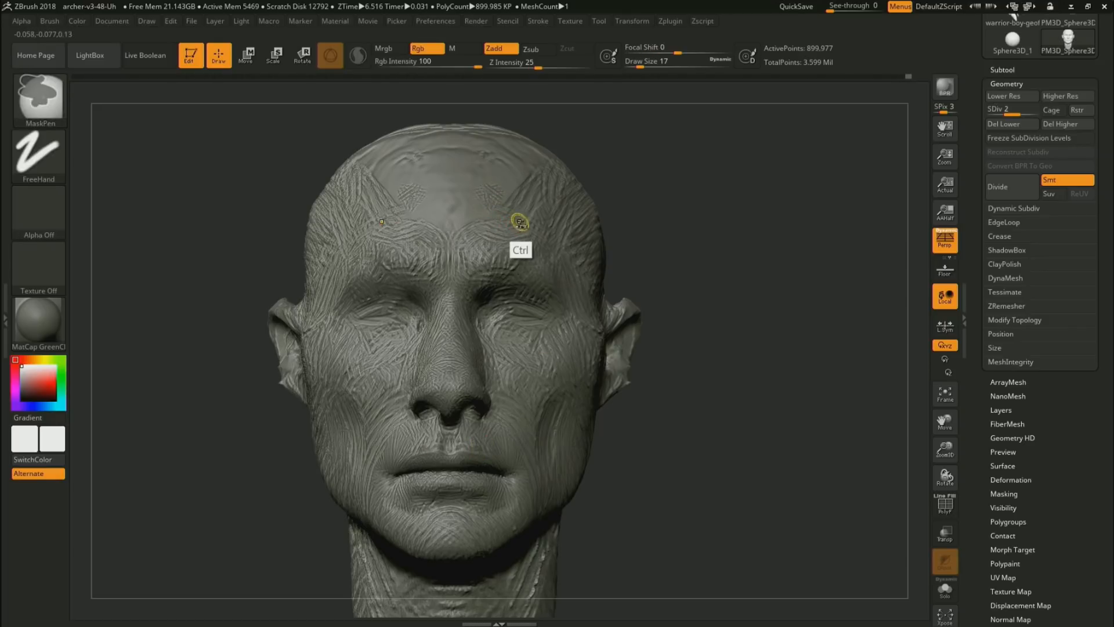
left_click_drag(635, 318, 473, 488)
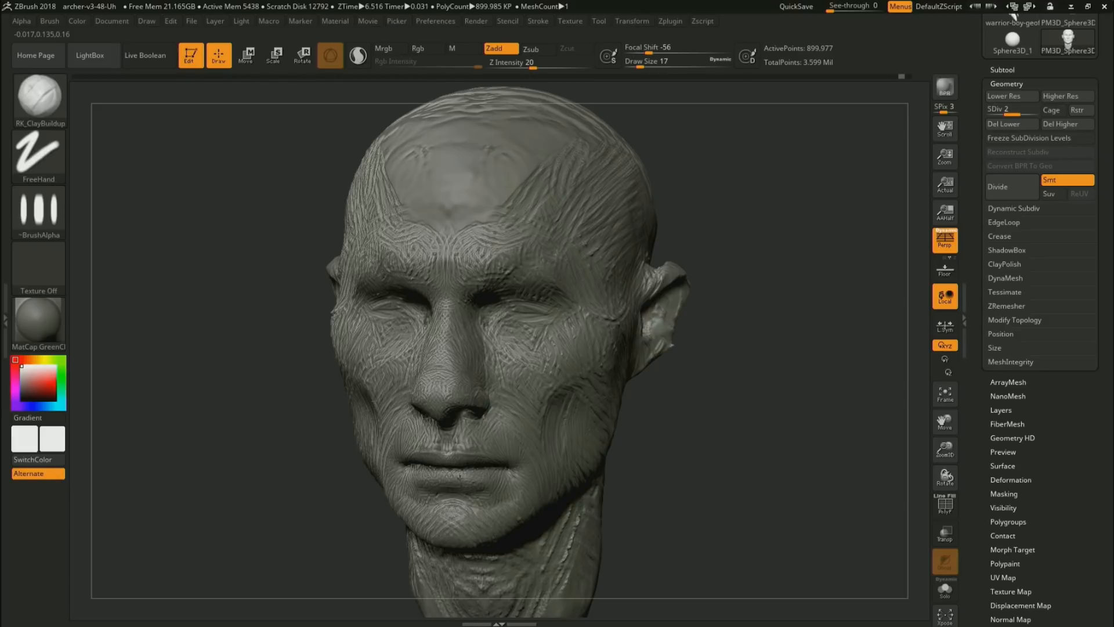
left_click_drag(659, 417, 505, 403)
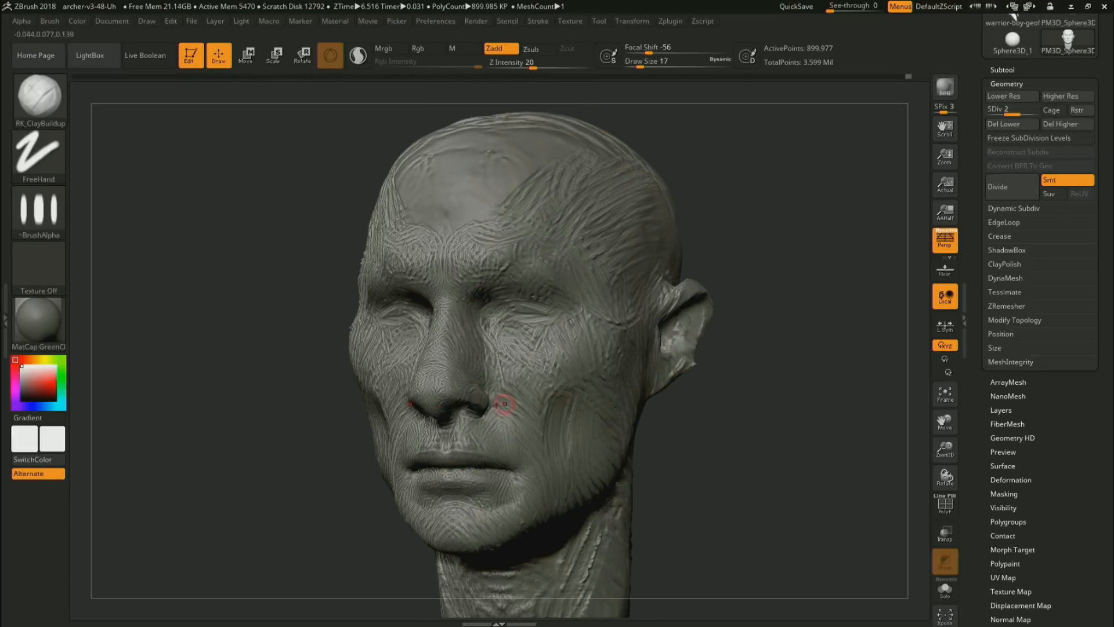
Carve the cheek area with a draw size of 49 and undo the last stroke
type("s49")
key("Return")
mouse_move(729, 401)
left_mouse_down("alt")
mouse_move(739, 405)
mouse_move(729, 402)
left_mouse_up("alt")
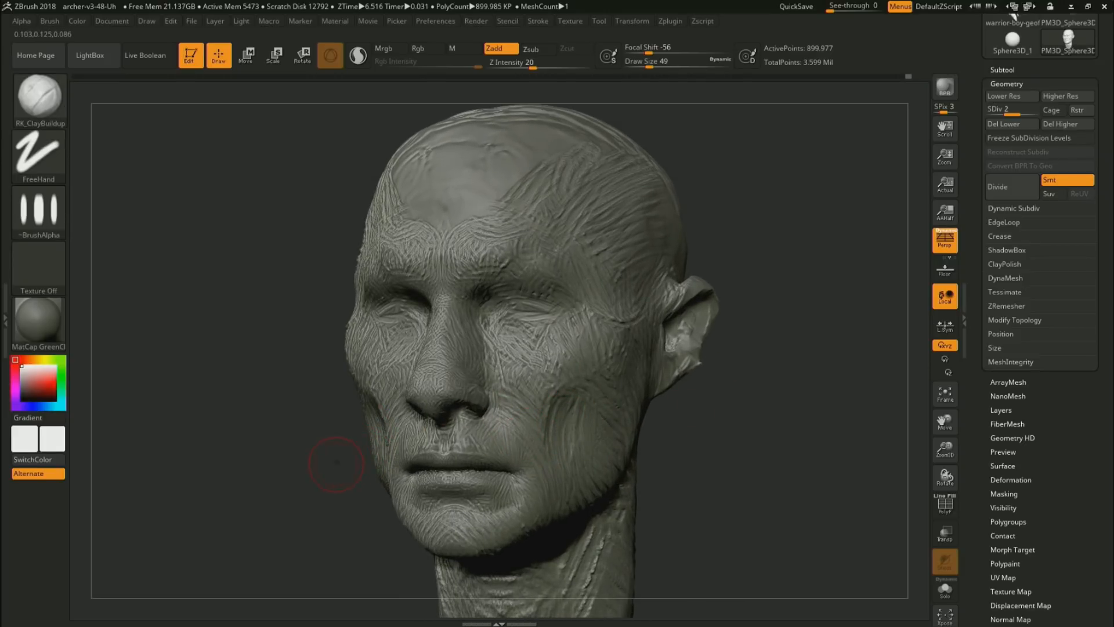
left_click_drag(336, 455, 374, 432)
left_click_drag(356, 500, 327, 518)
mouse_move(580, 375)
left_mouse_down("alt")
mouse_move(582, 389)
mouse_move(585, 373)
left_mouse_up("alt")
key("ctrl+z")
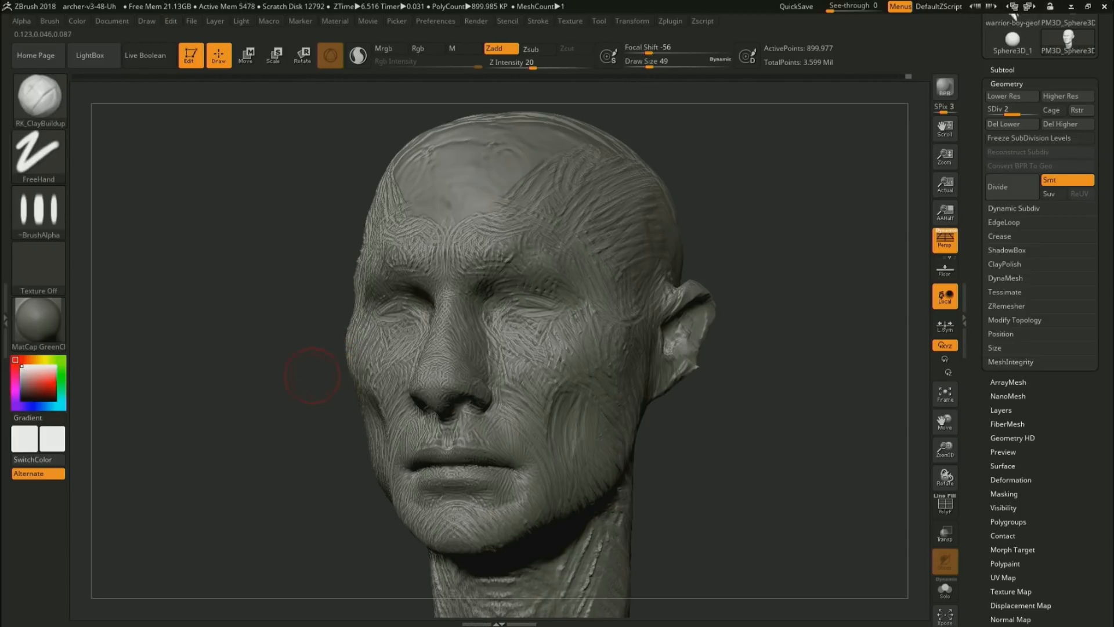
Refine the cheek and temple planes with RK_ClayBuildup strokes, checking the head from several angles
left_click_drag(311, 368, 343, 366)
left_click_drag(301, 409, 347, 378)
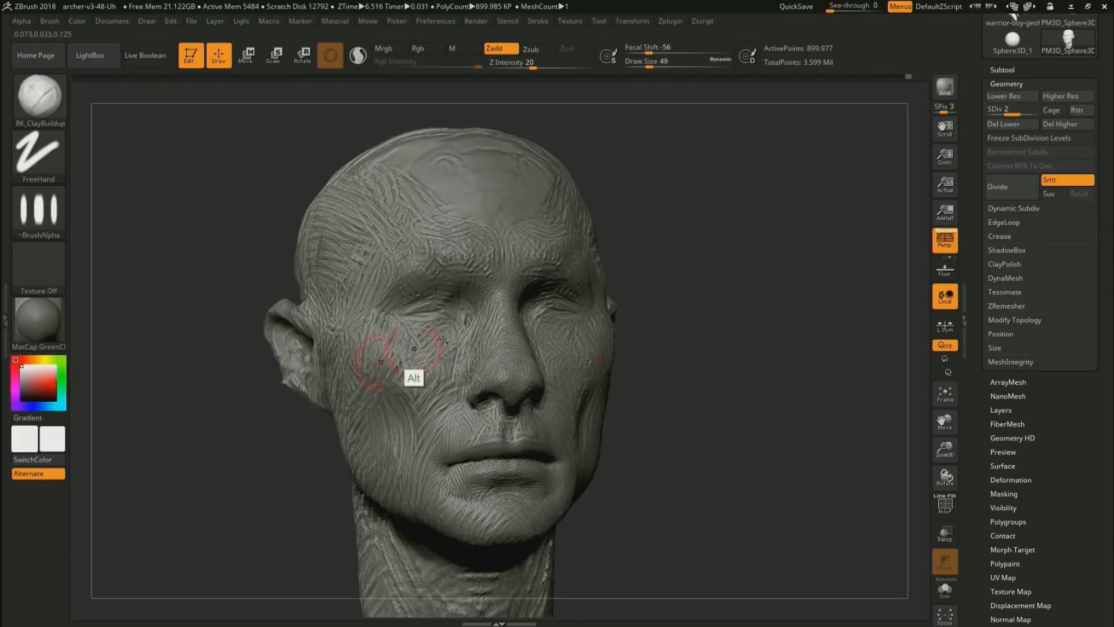
left_click_drag(677, 321, 667, 356)
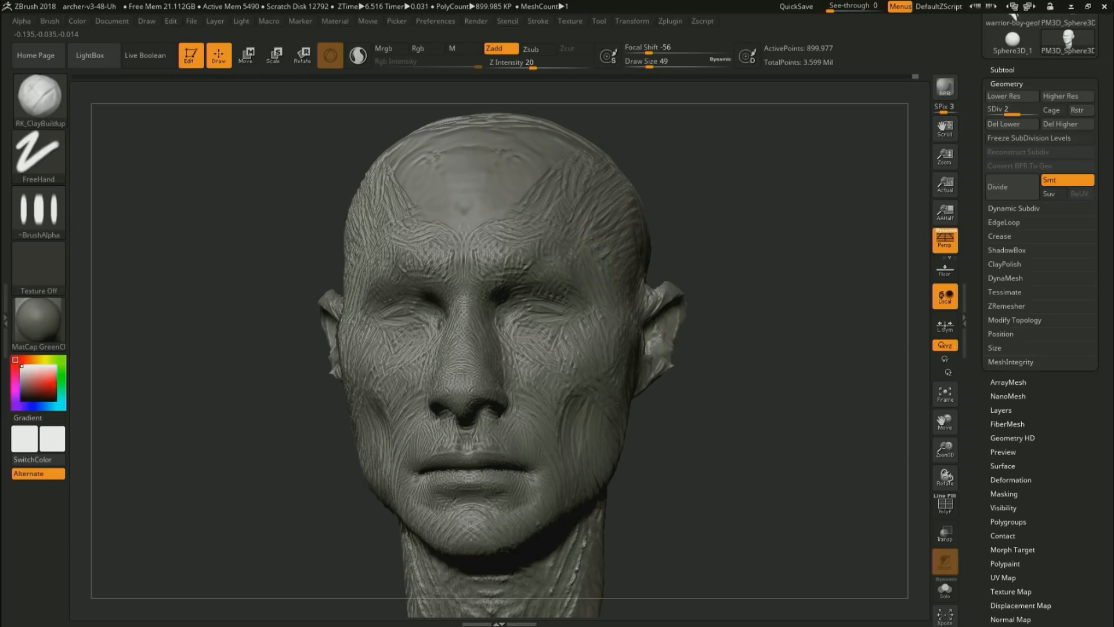
left_click_drag(589, 241, 574, 204)
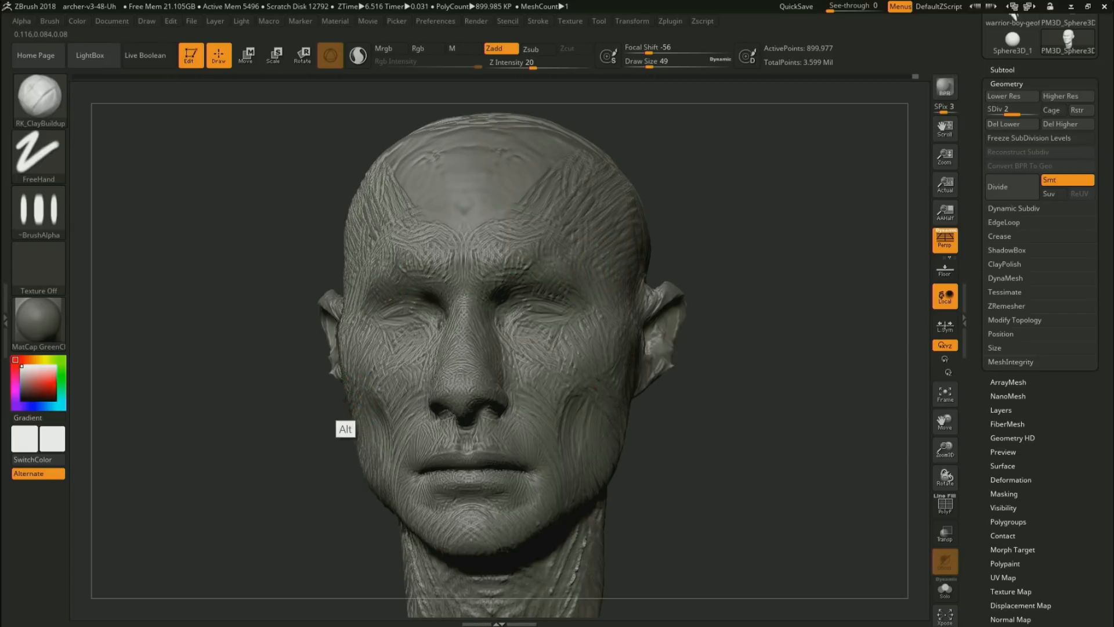
left_click_drag(310, 477, 342, 420)
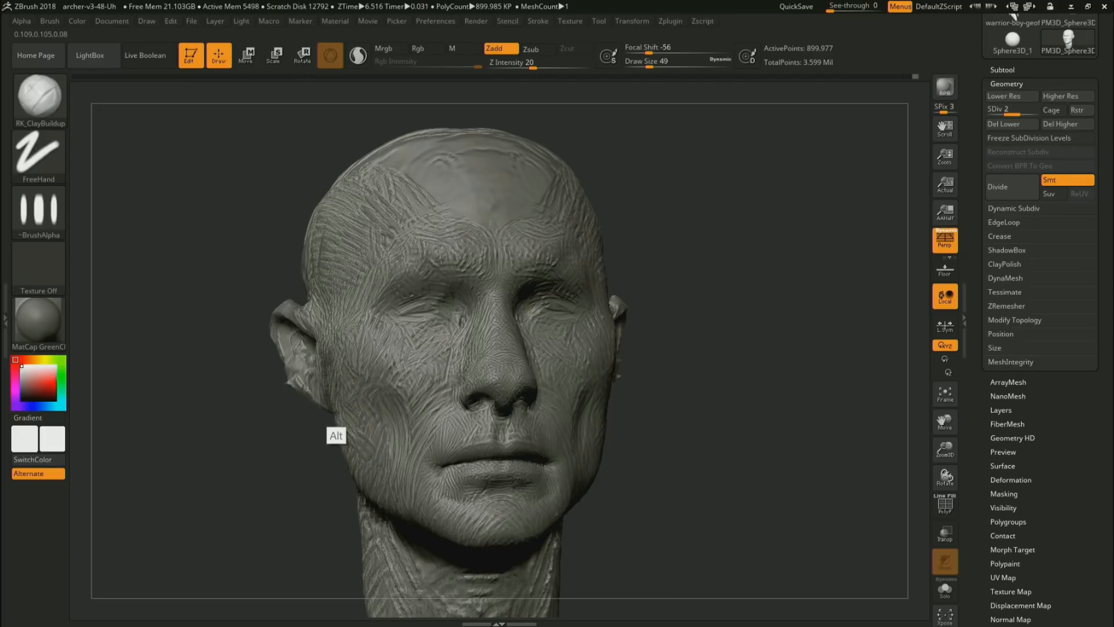
left_click_drag(309, 443, 319, 447)
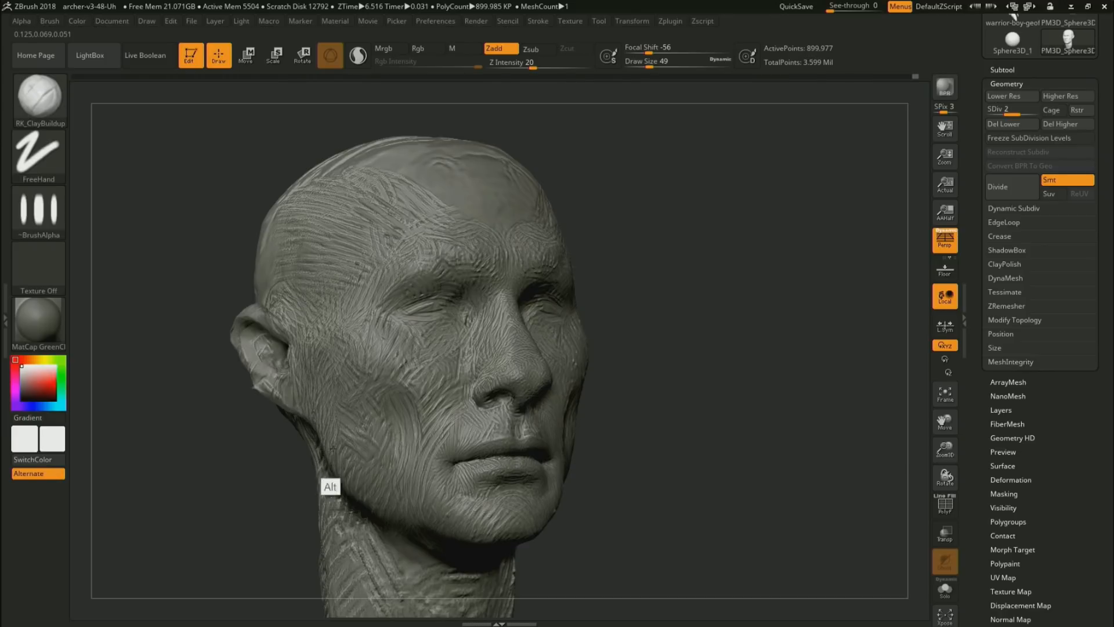
left_click_drag(719, 361, 638, 383)
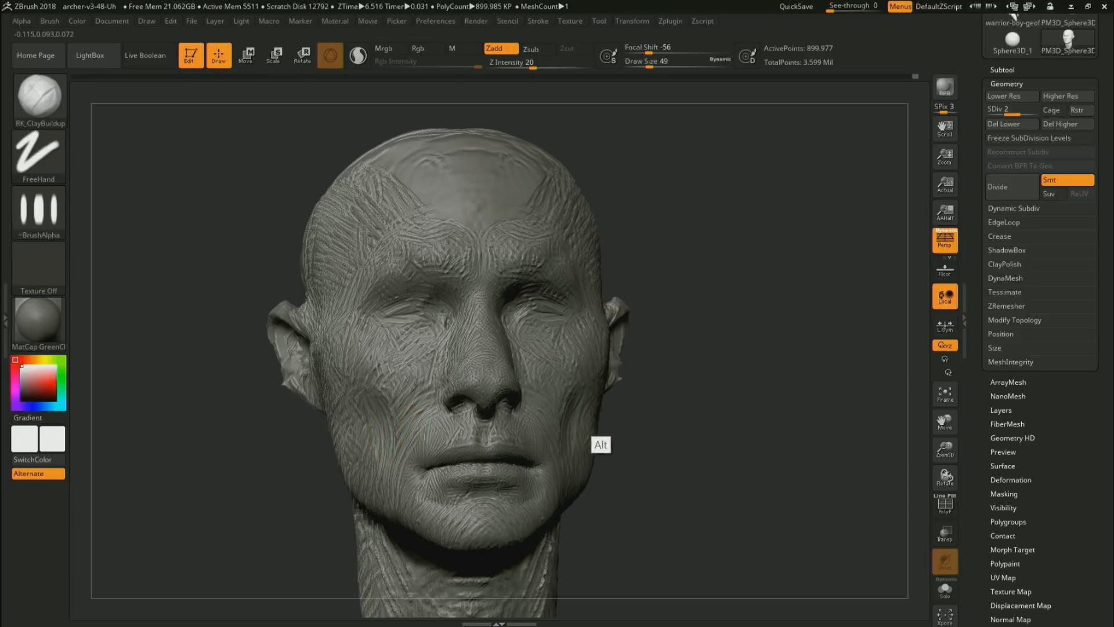
left_click_drag(667, 334, 607, 325)
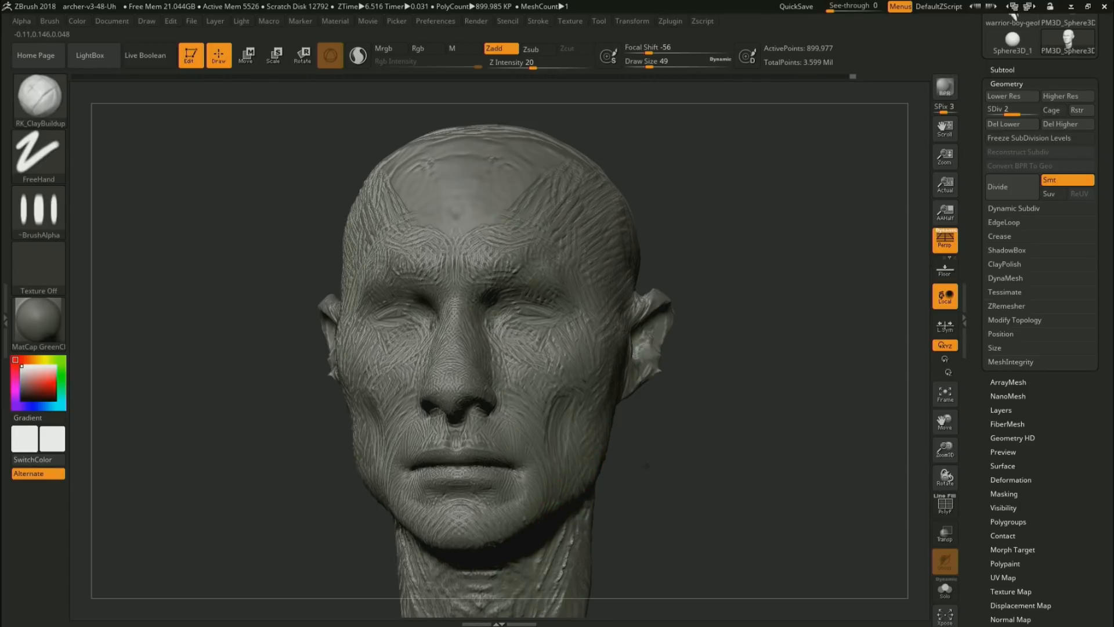
left_click_drag(647, 465, 616, 463)
Carve clay away from the cheek beside the mouth and from the area beneath the lower lip
mouse_move(560, 439)
left_mouse_down("alt")
mouse_move(560, 411)
mouse_move(555, 455)
left_mouse_up("alt")
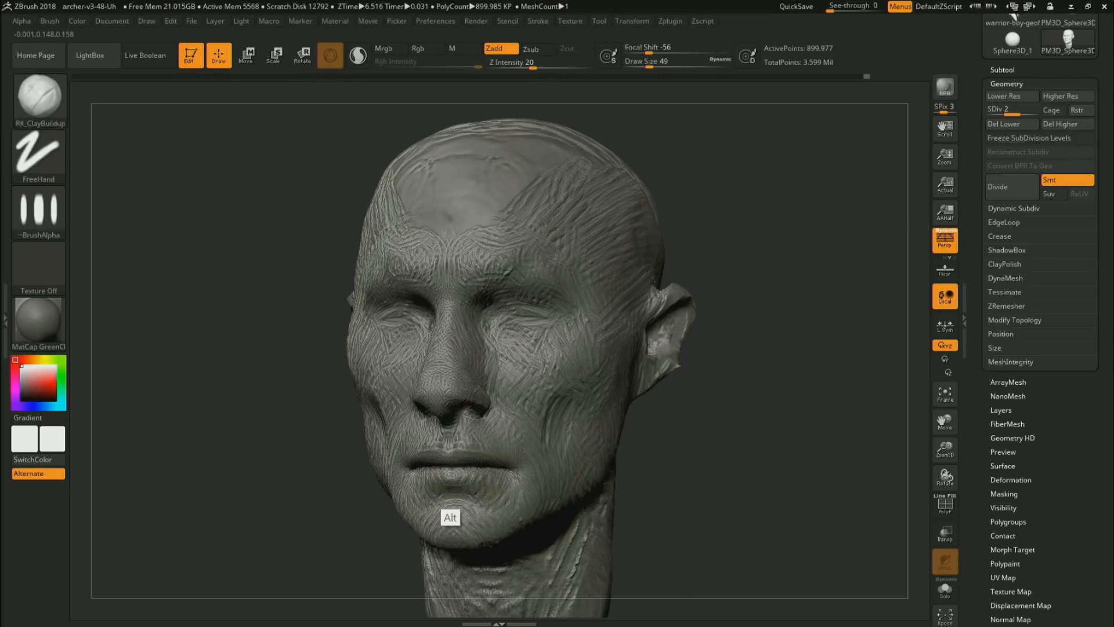
left_click_drag(477, 485, 492, 476, "alt")
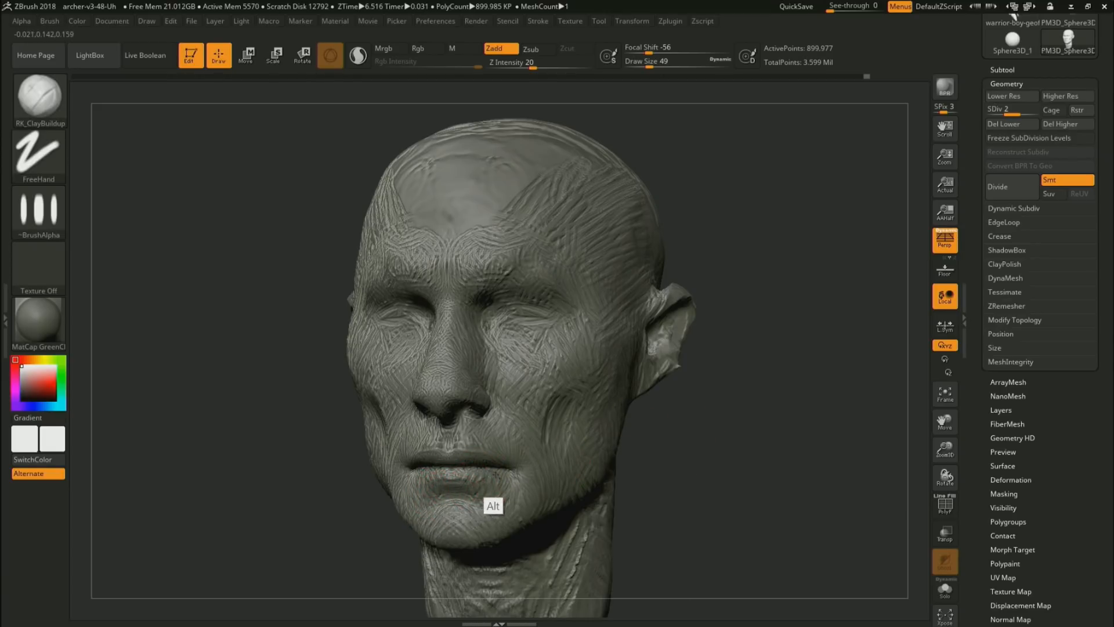
mouse_move(672, 488)
left_mouse_down("alt")
mouse_move(668, 409)
mouse_move(633, 406)
mouse_move(678, 476)
mouse_move(714, 462)
mouse_move(667, 462)
mouse_move(686, 485)
left_mouse_up("alt")
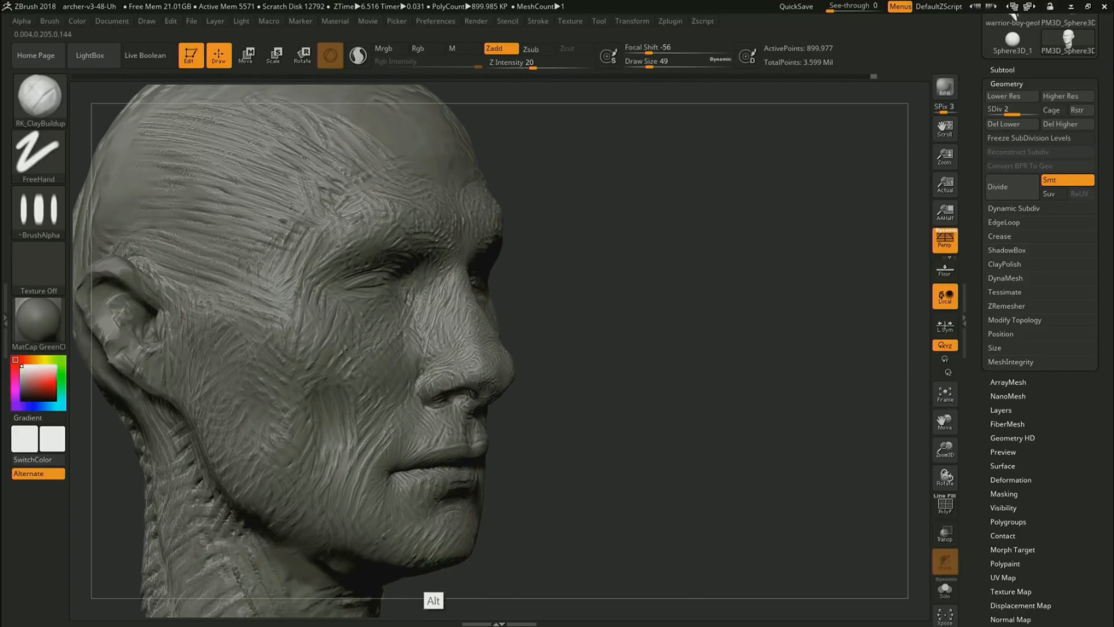
Set the draw size to 27 and carve the side of the nose and the inner eye corners
left_click_drag(610, 482, 667, 501, "alt")
key("s")
left_click_drag(499, 393, 483, 396)
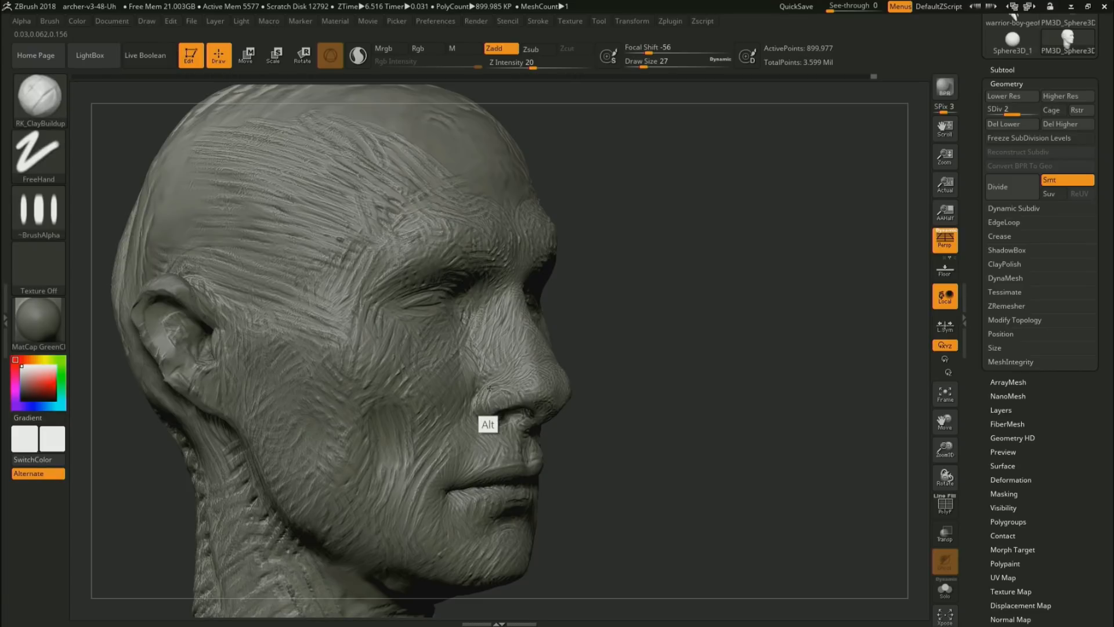
left_click_drag(616, 342, 490, 413)
left_click_drag(536, 385, 522, 377, "alt")
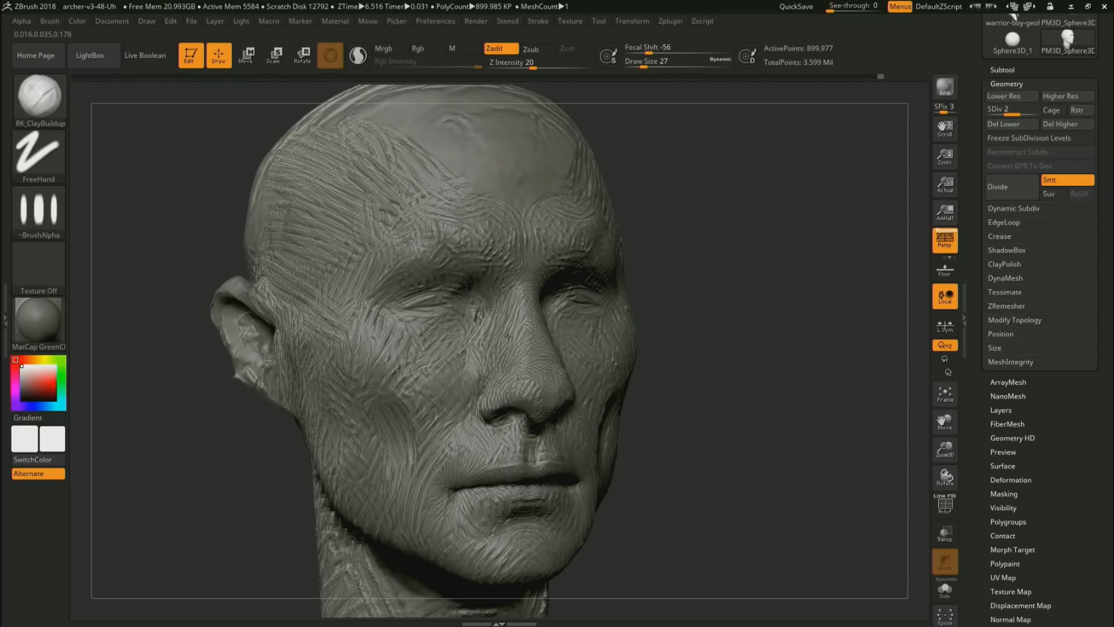
mouse_move(520, 298)
left_mouse_down("alt")
mouse_move(510, 280)
mouse_move(456, 305)
mouse_move(473, 316)
left_mouse_up("alt")
left_click_drag(712, 277, 606, 279)
mouse_move(563, 276)
left_mouse_down("alt")
mouse_move(567, 265)
mouse_move(577, 279)
left_mouse_up("alt")
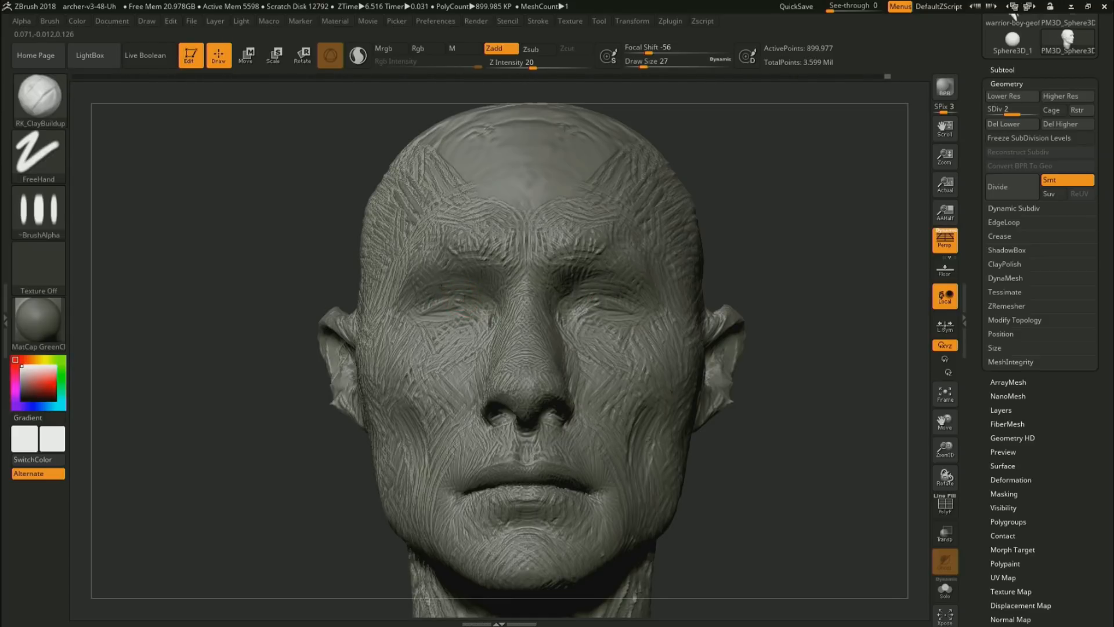
Give the clay brush a square alpha and a draw size of 16, and shape the eyelids
left_click(39, 210)
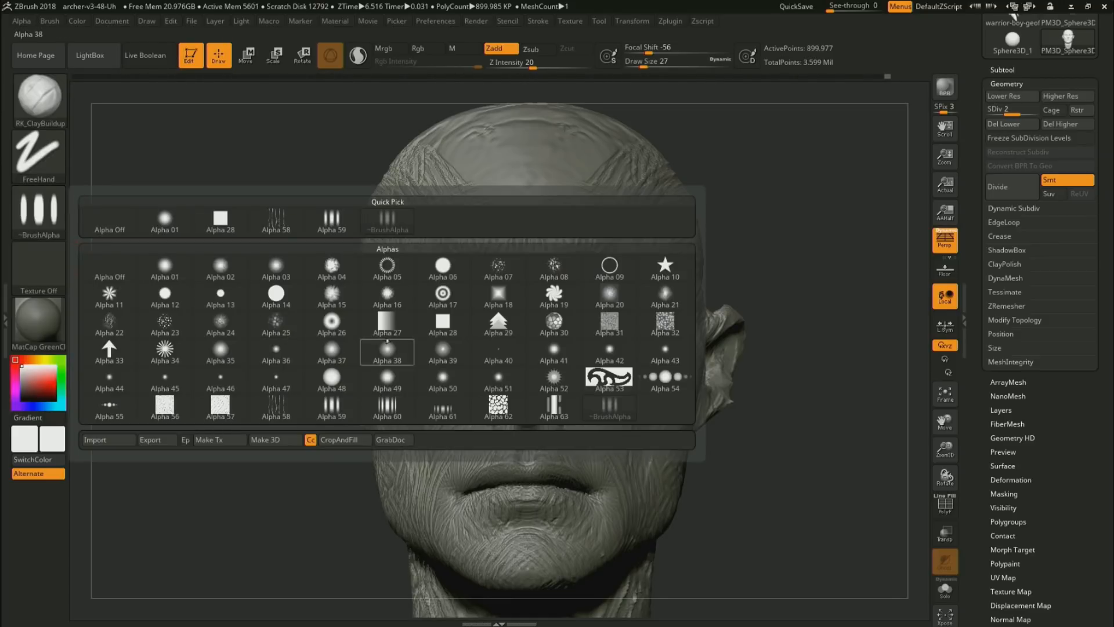
left_click(387, 351)
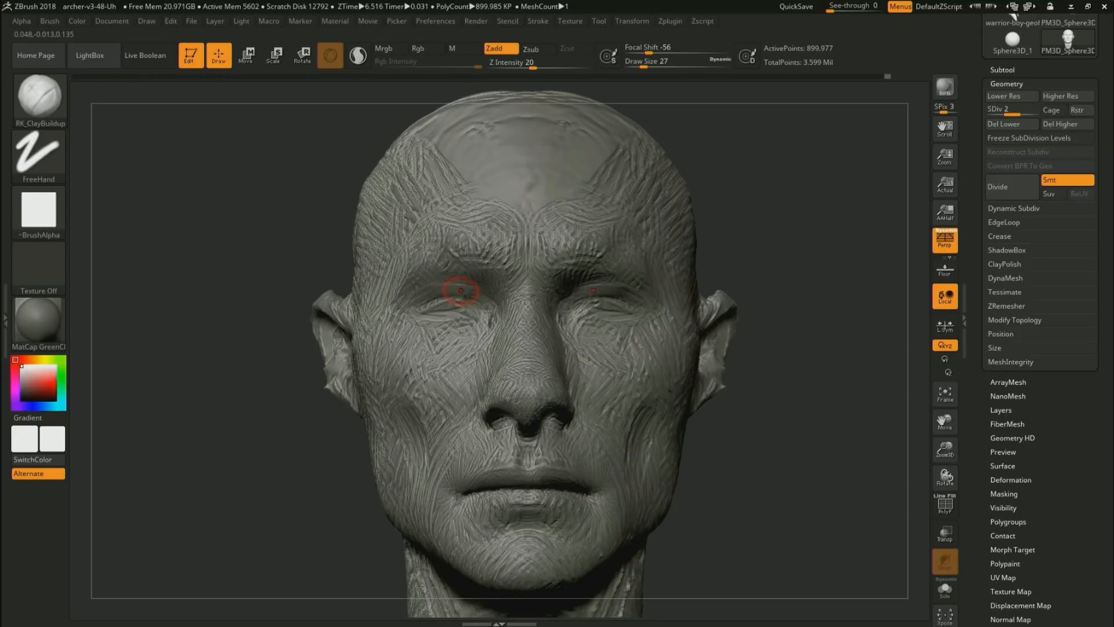
key("s")
left_click_drag(461, 292, 456, 292)
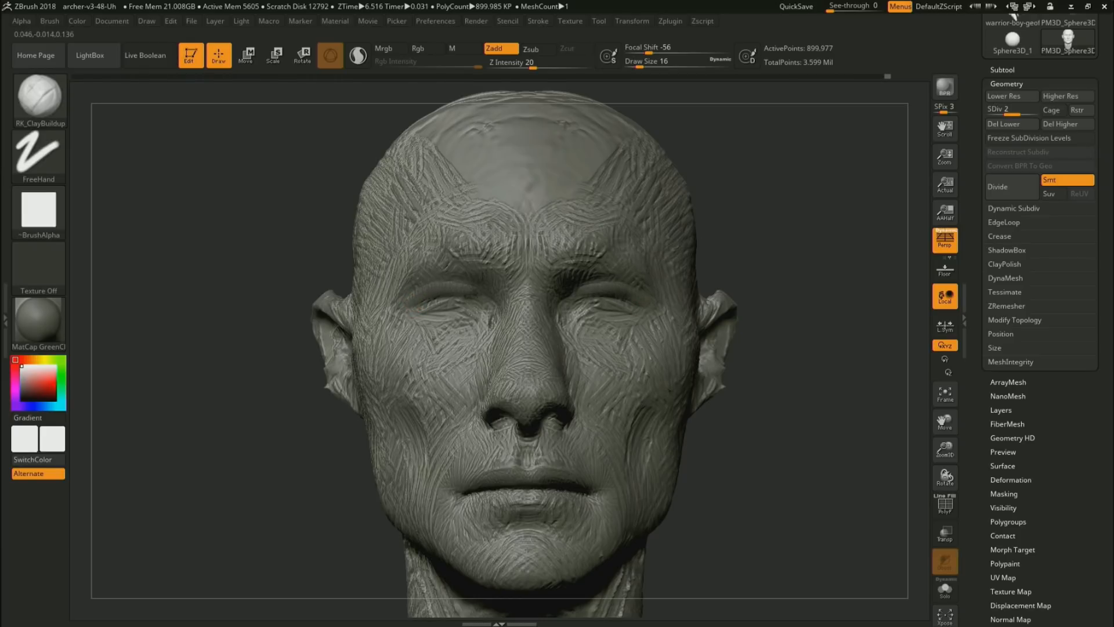
left_click_drag(776, 247, 597, 306)
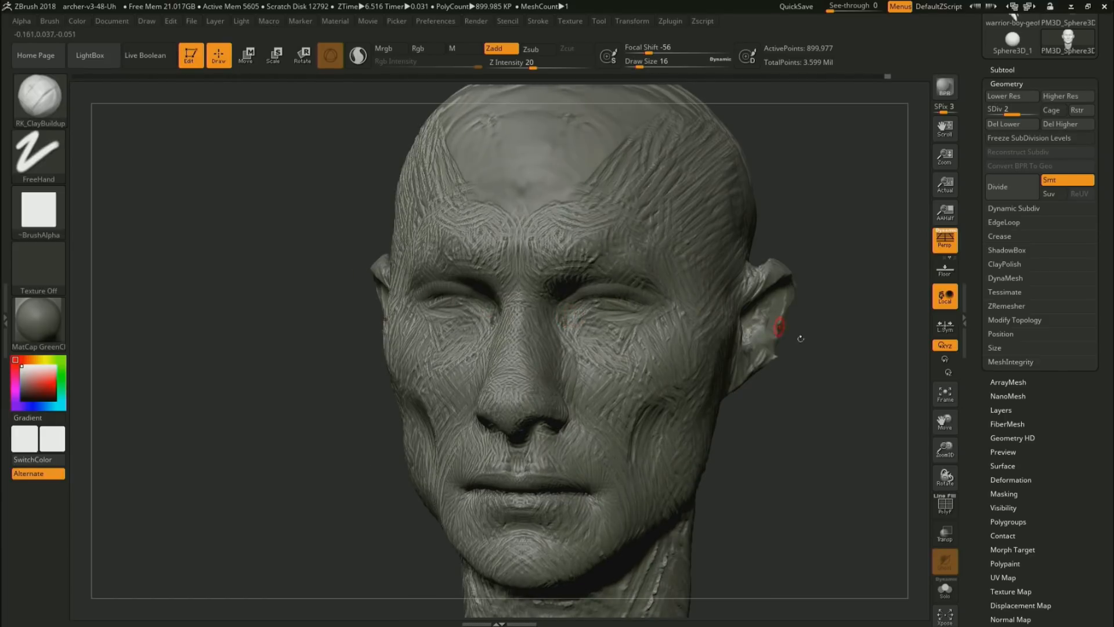
left_click_drag(800, 338, 609, 323)
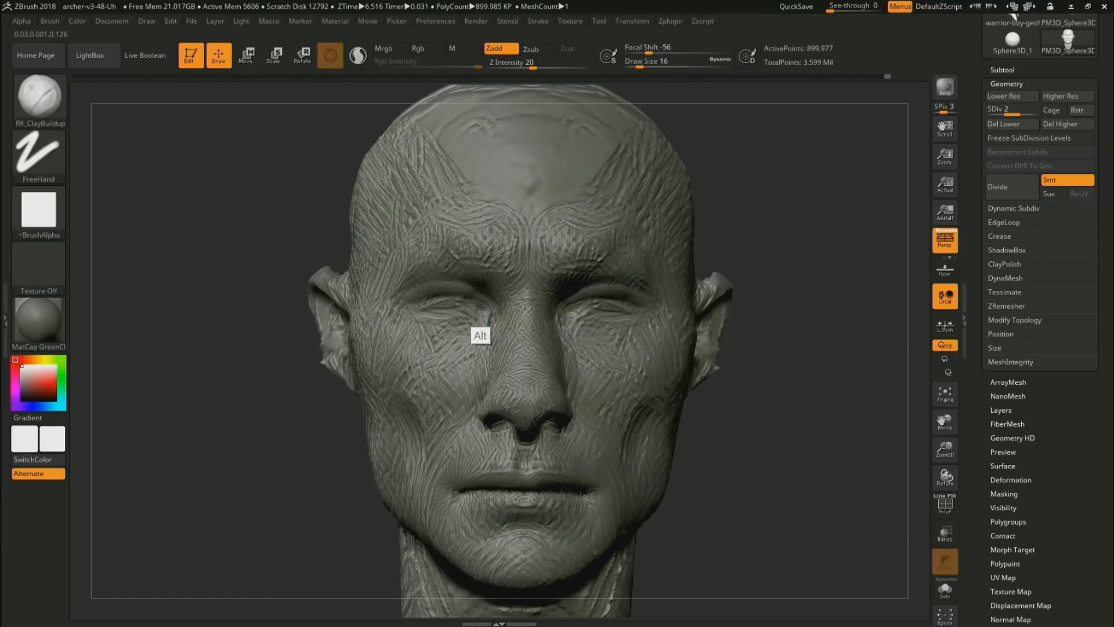
left_click_drag(749, 343, 758, 335, "shift")
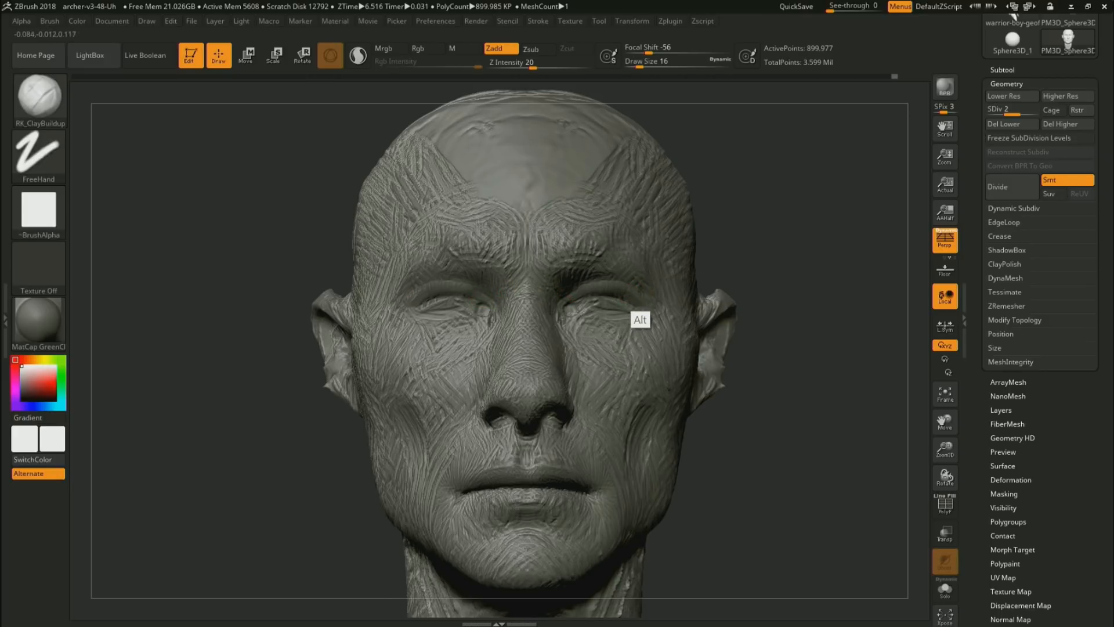
Carve the eyelid creases and eye openings with the DamStandard brush
key("b")
key("d")
key("s")
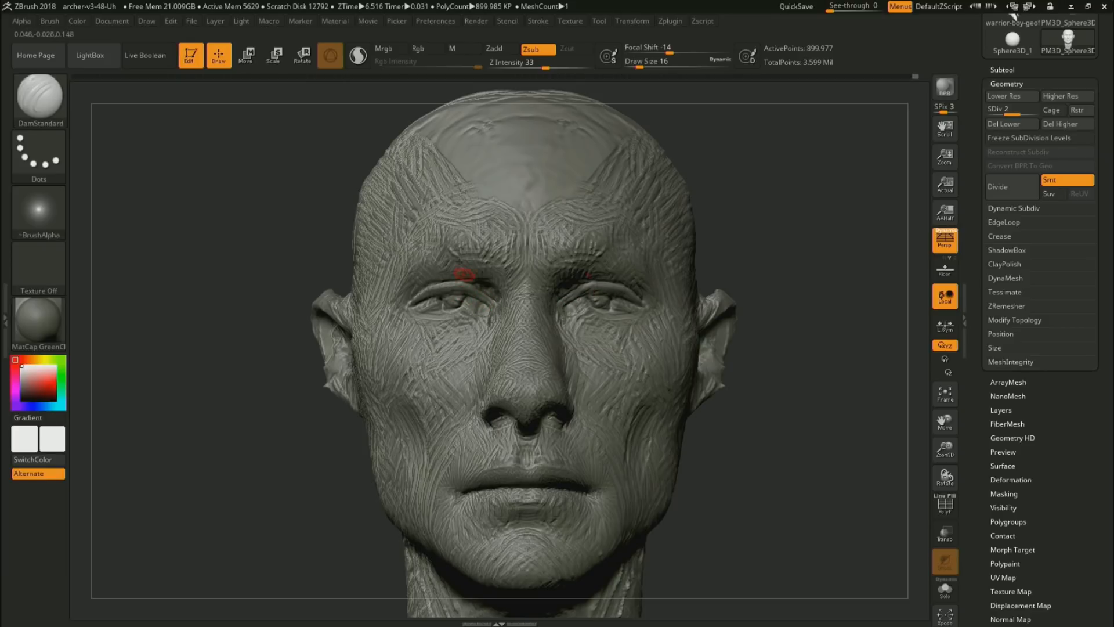
mouse_move(777, 302)
left_mouse_down()
mouse_move(757, 318)
mouse_move(771, 321)
left_mouse_up()
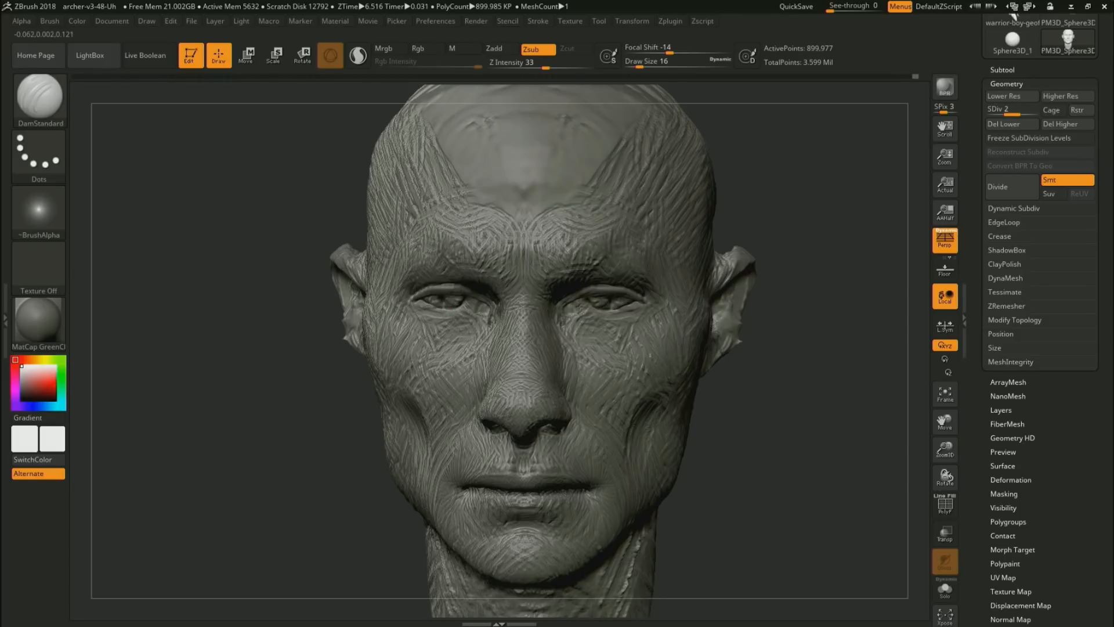
Switch to the Move brush with a draw size of 108 and adjust the brow and eye area in three-quarter view
left_click_drag(810, 332, 815, 305)
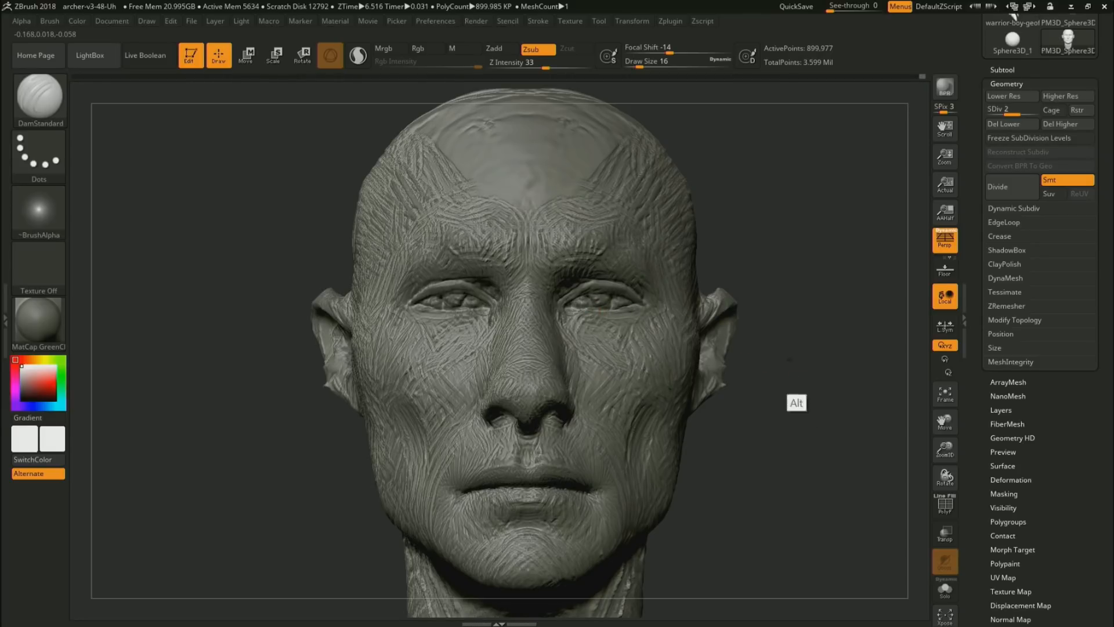
left_click_drag(796, 374, 679, 204, "alt")
mouse_move(754, 316)
left_mouse_down("alt")
mouse_move(738, 264)
mouse_move(808, 353)
mouse_move(741, 395)
mouse_move(748, 429)
mouse_move(737, 436)
mouse_move(743, 410)
mouse_move(731, 448)
mouse_move(779, 424)
mouse_move(769, 458)
mouse_move(725, 380)
left_mouse_up("alt")
key("b")
key("m")
key("v")
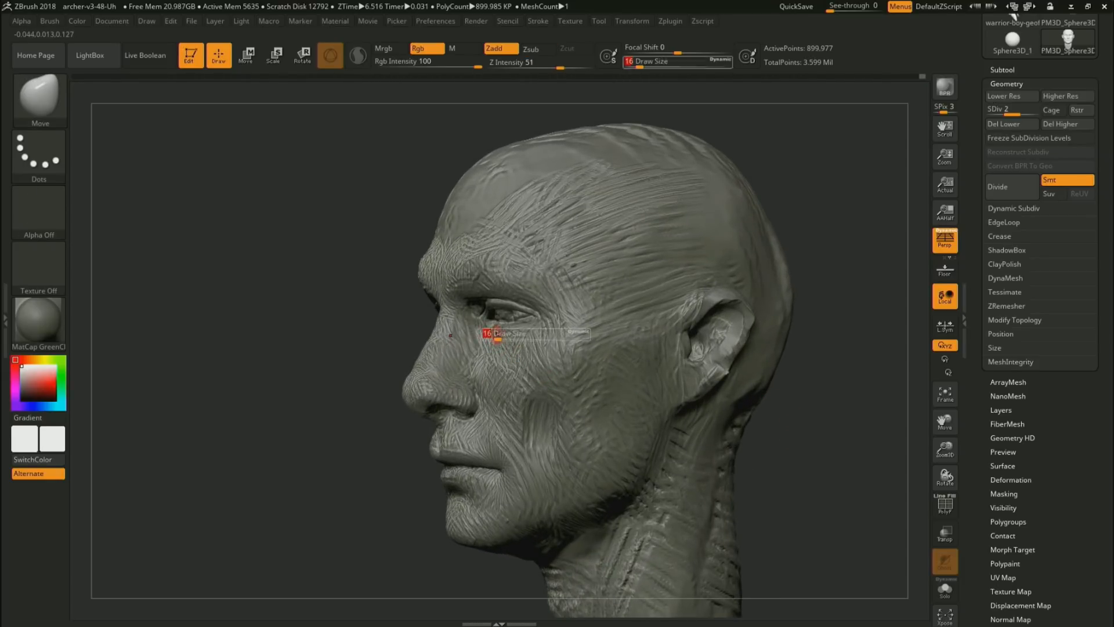
left_click_drag(457, 271, 445, 270)
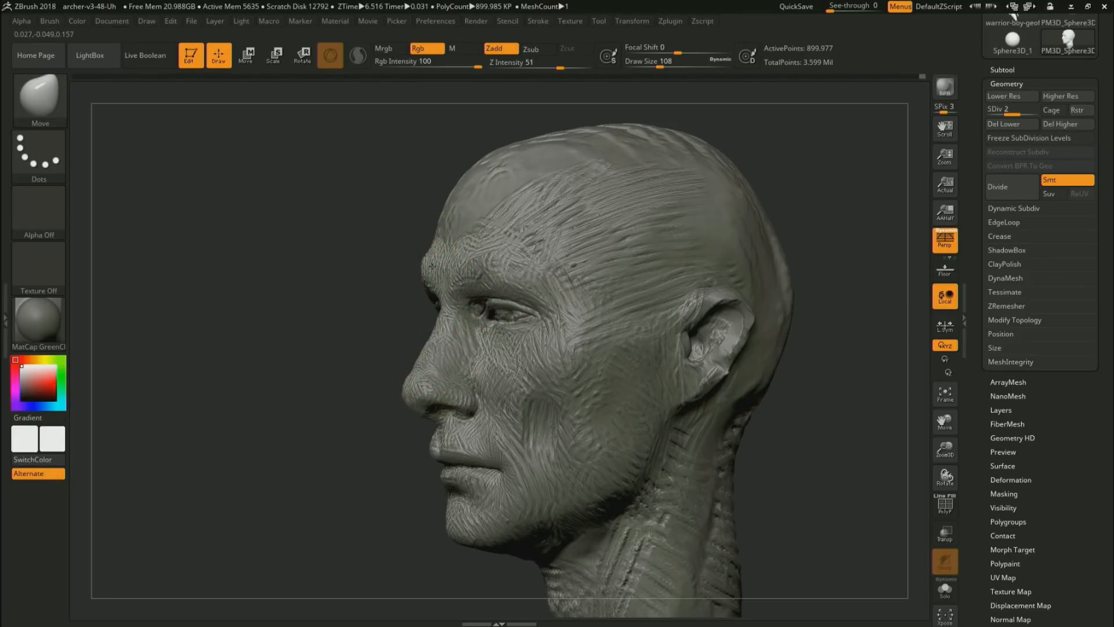
Set the draw size to 338 and reshape the back of the skull with the Move brush
left_click_drag(376, 402, 339, 404)
mouse_move(356, 530)
left_mouse_down("alt")
mouse_move(368, 373)
mouse_move(685, 316)
left_mouse_up("alt")
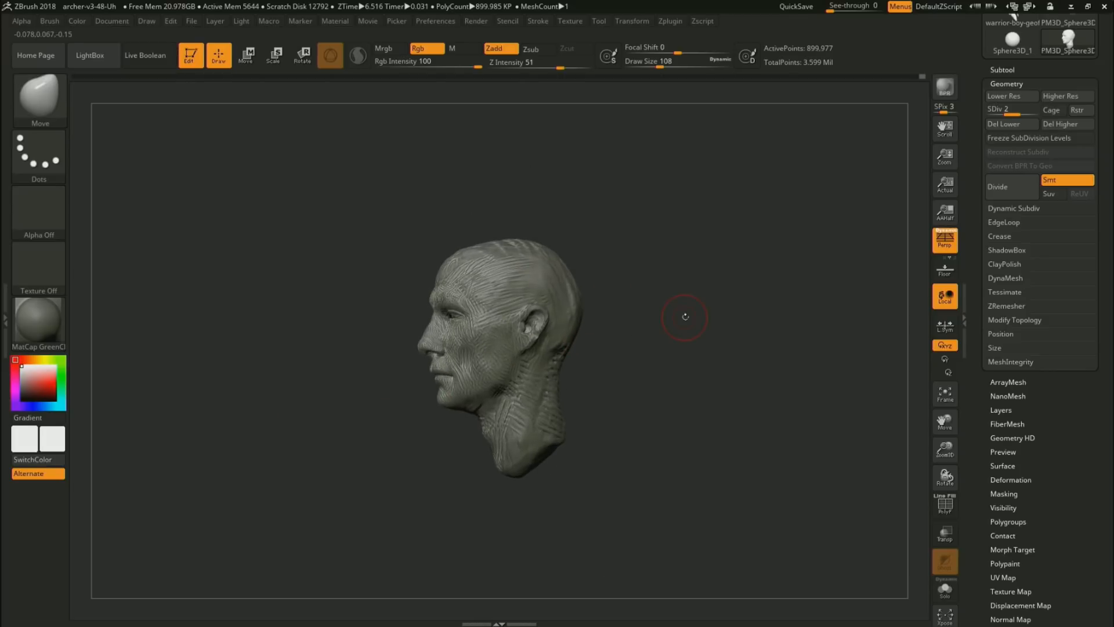
key("s")
left_click_drag(639, 266, 664, 266)
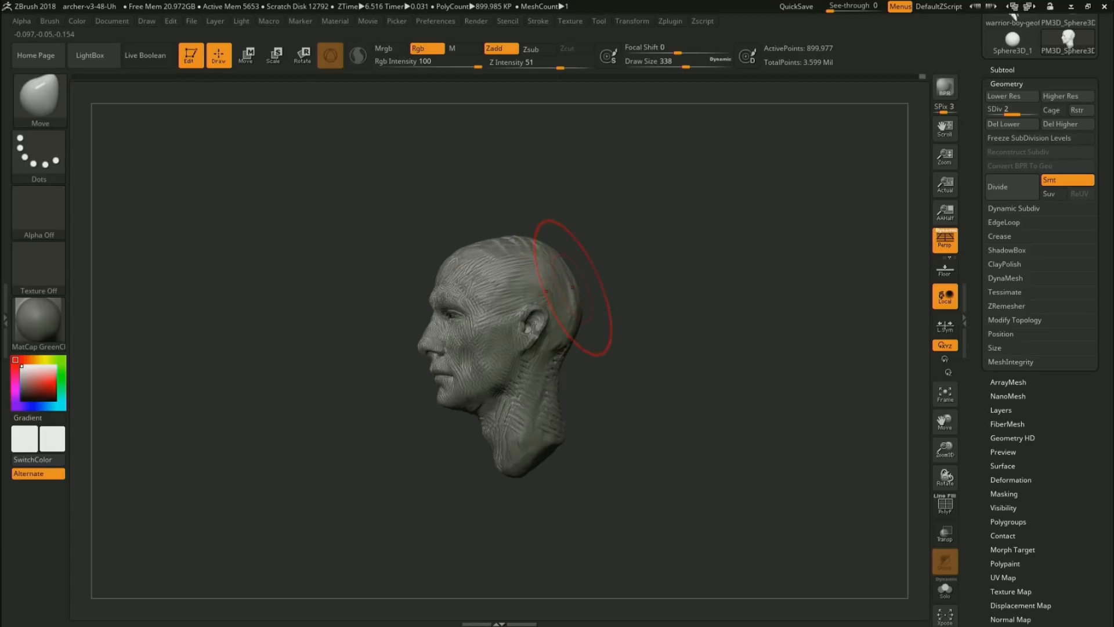
mouse_move(632, 313)
left_mouse_down("alt")
mouse_move(614, 246)
mouse_move(739, 377)
mouse_move(712, 397)
mouse_move(705, 354)
mouse_move(748, 327)
left_mouse_up("alt")
Set the draw size to 44 and nudge the outer part of the eye with the Move brush
key("s")
key("s")
left_click_drag(458, 324, 450, 324)
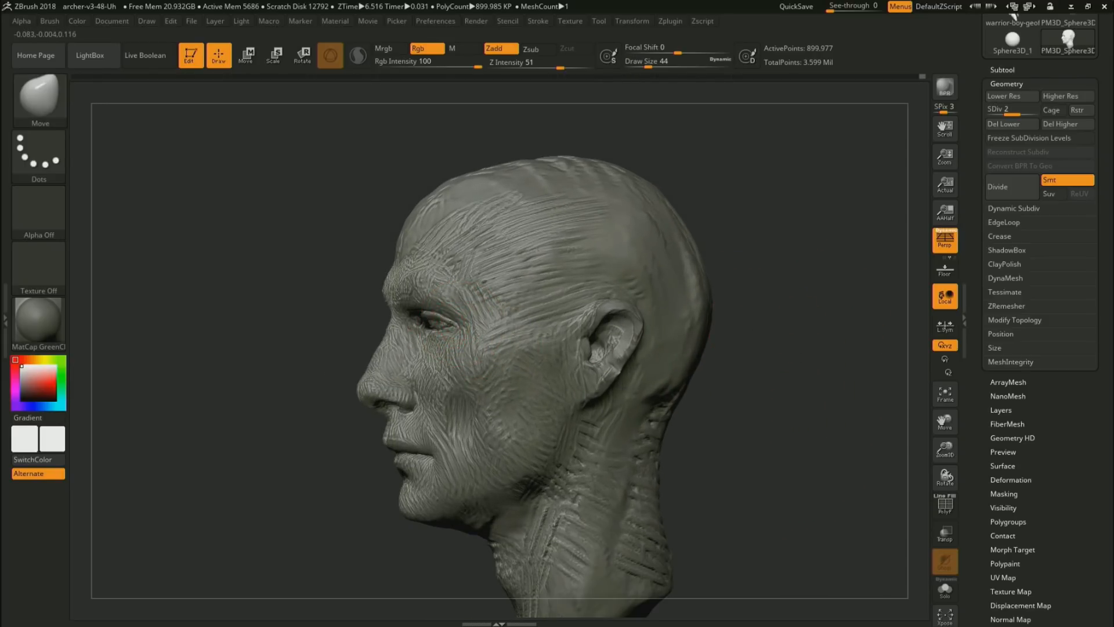
left_click_drag(247, 470, 374, 442)
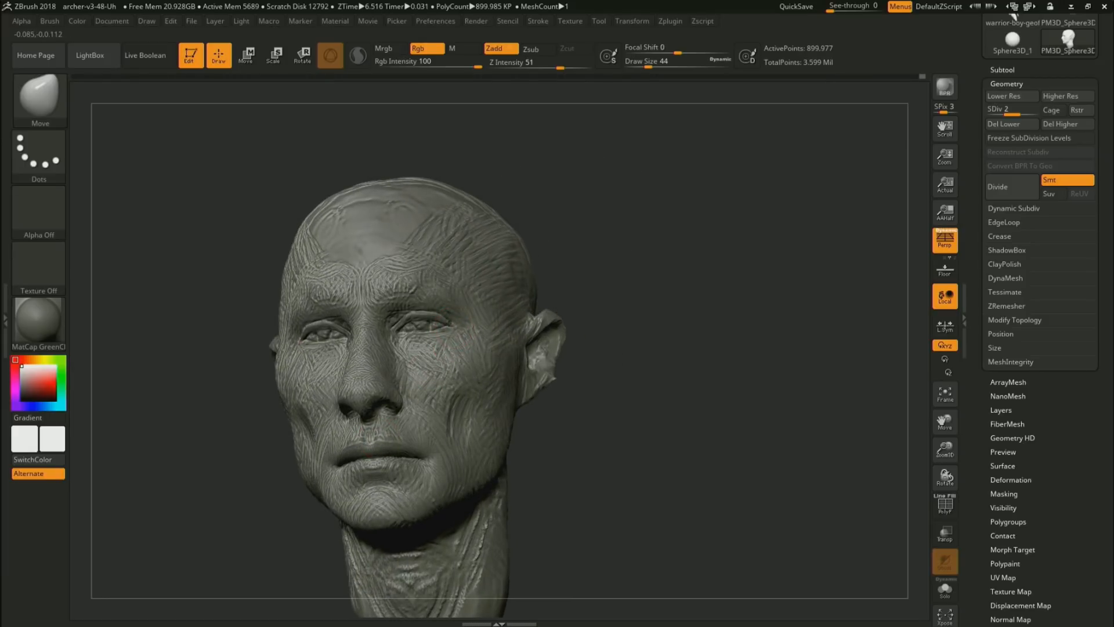
left_click_drag(460, 341, 458, 334)
Set the draw size to 80 and adjust the area between the nose and eye from below
mouse_move(630, 351)
left_mouse_down()
mouse_move(648, 271)
mouse_move(565, 301)
left_mouse_up()
key("s")
left_click_drag(465, 329, 472, 329)
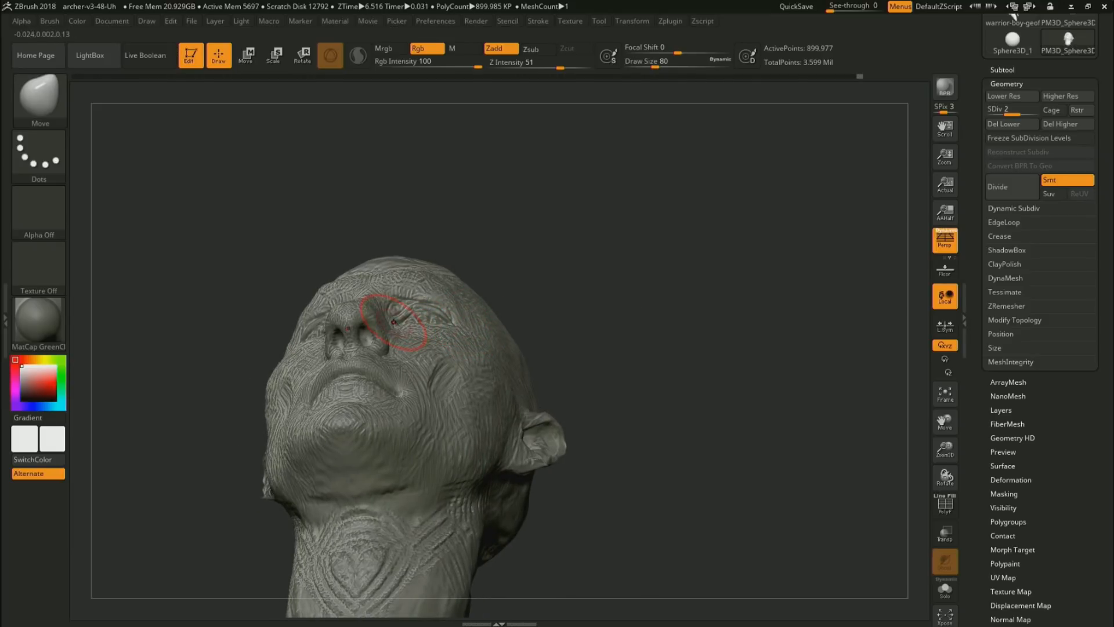
Raise the draw size to 108 and 136, and adjust the eye and cheek profile from the side
mouse_move(610, 310)
left_mouse_down()
mouse_move(647, 403)
mouse_move(603, 395)
left_mouse_up()
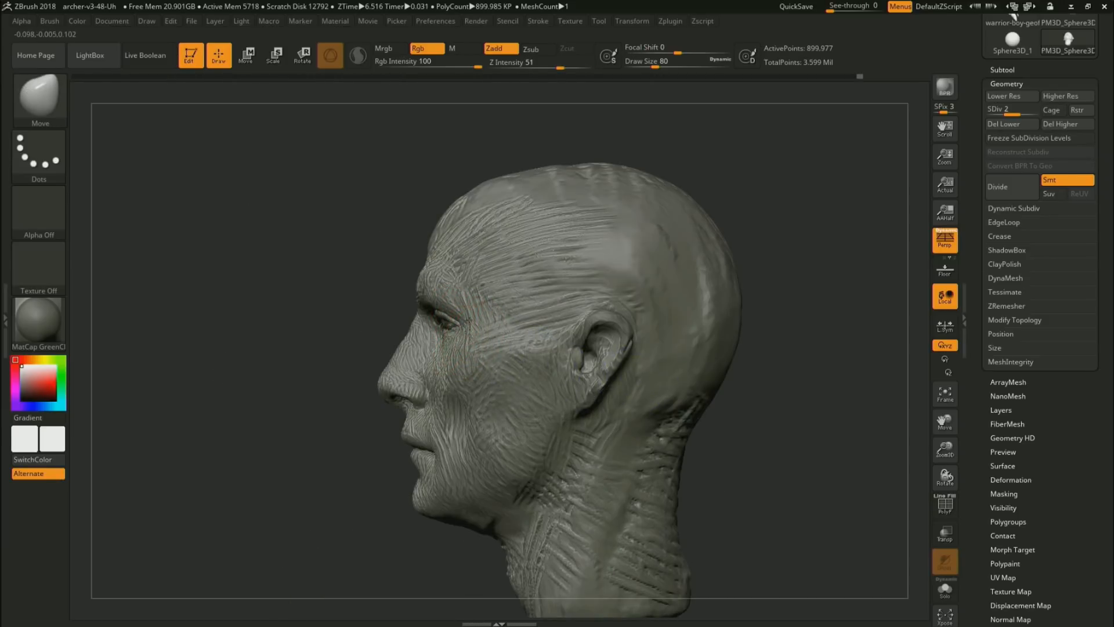
key("bracketright")
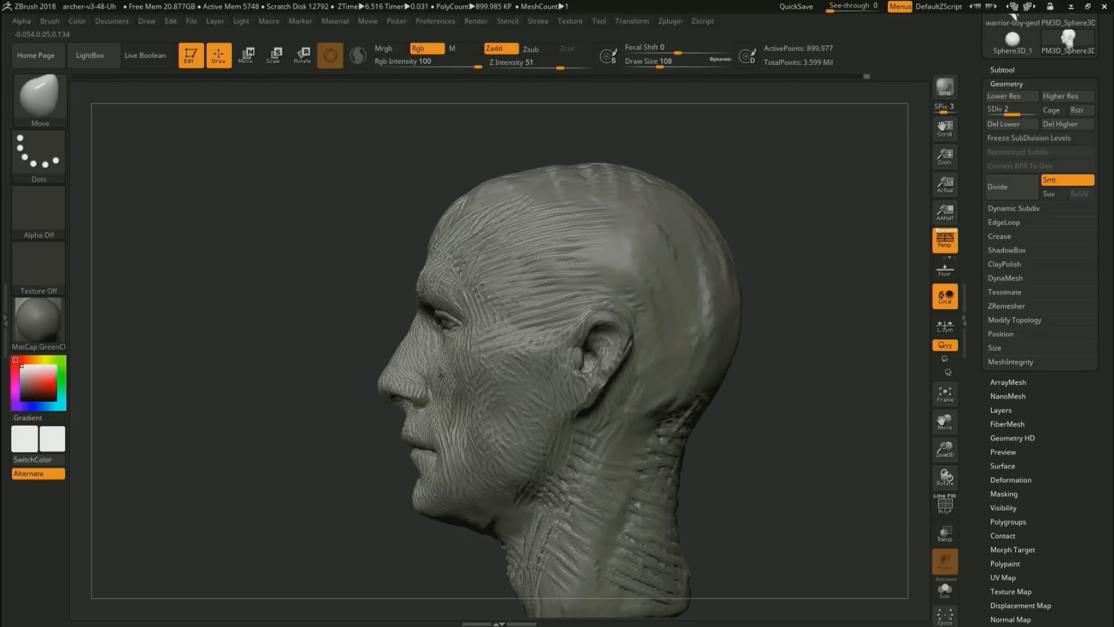
key("s")
left_click_drag(416, 331, 407, 331)
key("s")
mouse_move(453, 331)
left_mouse_down()
mouse_move(466, 330)
mouse_move(457, 323)
left_mouse_up()
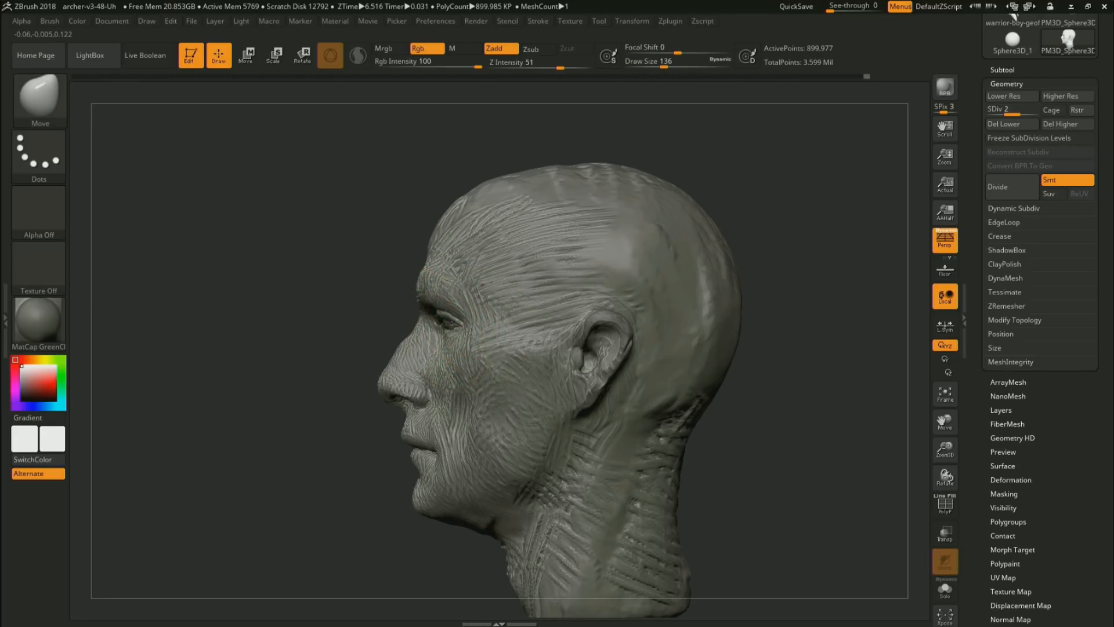
Set the Move brush's draw size to 31 and adjust the upper eyelids from the front
left_click_drag(766, 470, 739, 395, "alt")
left_click_drag(702, 398, 781, 427)
key("ctrl")
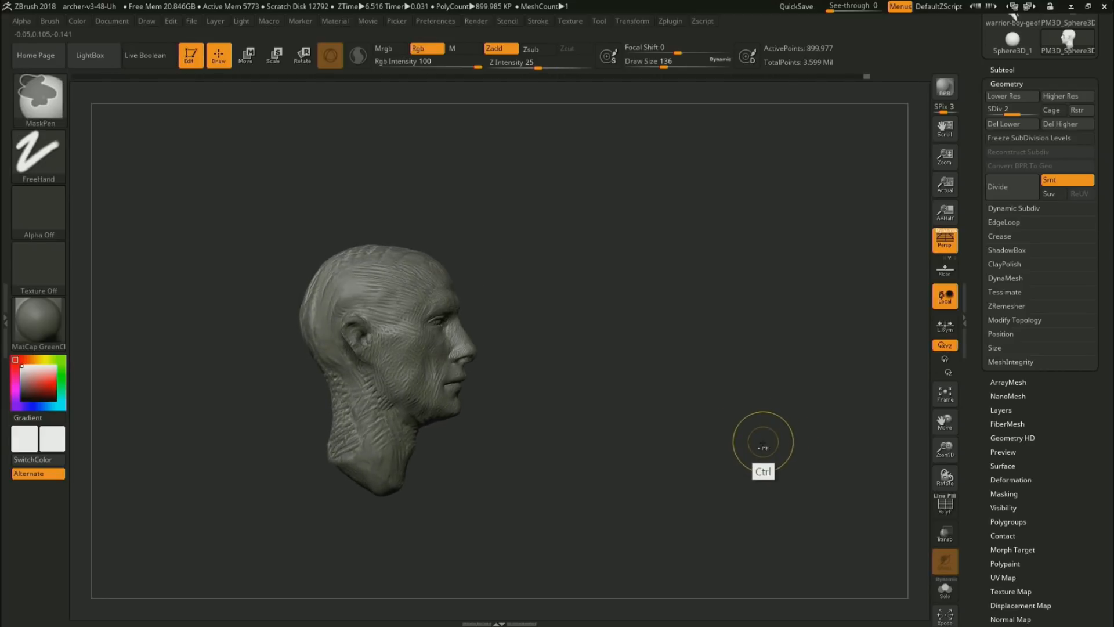
key("ctrl+shift")
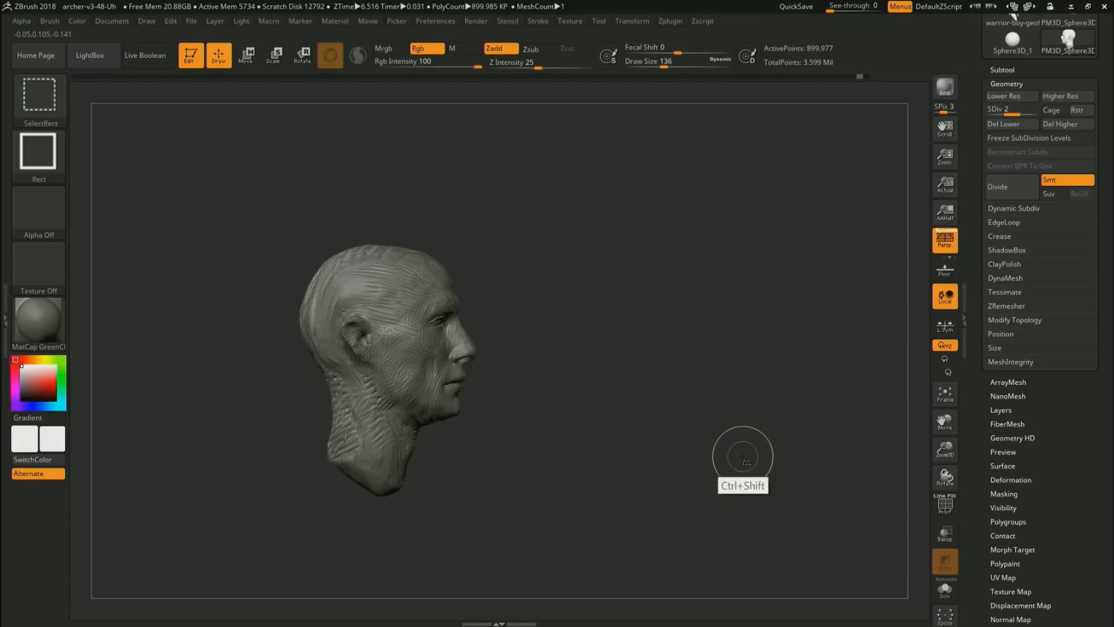
mouse_move(739, 459)
left_mouse_down()
mouse_move(719, 459)
mouse_move(723, 398)
left_mouse_up()
key("s")
mouse_move(671, 398)
left_mouse_down()
mouse_move(652, 398)
mouse_move(630, 425)
left_mouse_up()
left_click_drag(702, 460, 772, 445, "alt")
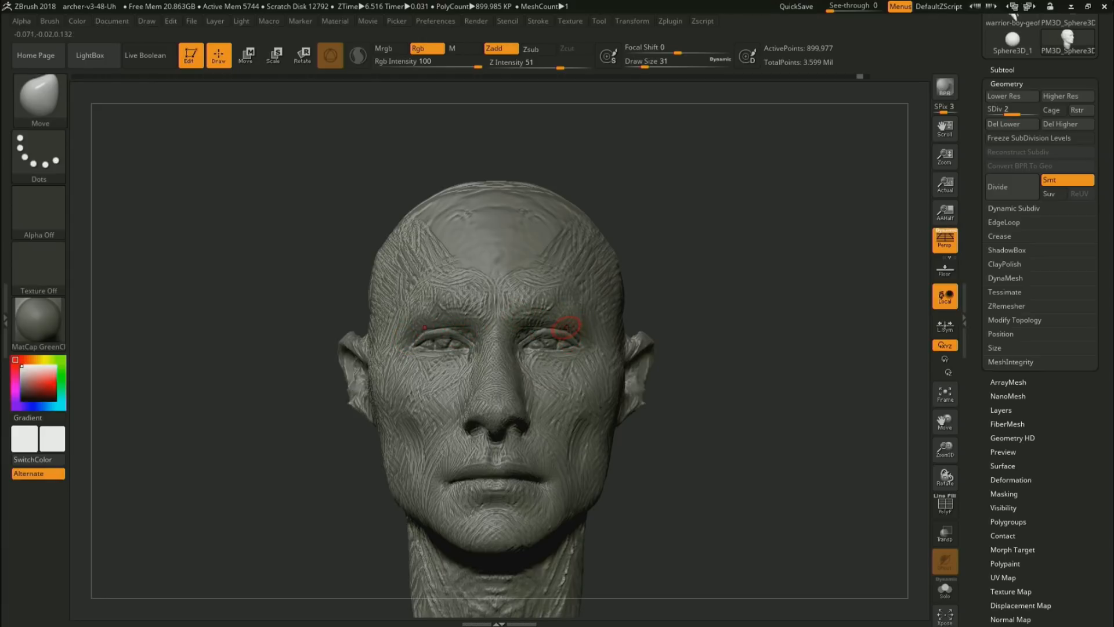
Reposition the eyes and surrounding face forms with the Move brush at draw sizes of 74 and 120
key("s")
left_click_drag(514, 350, 528, 345)
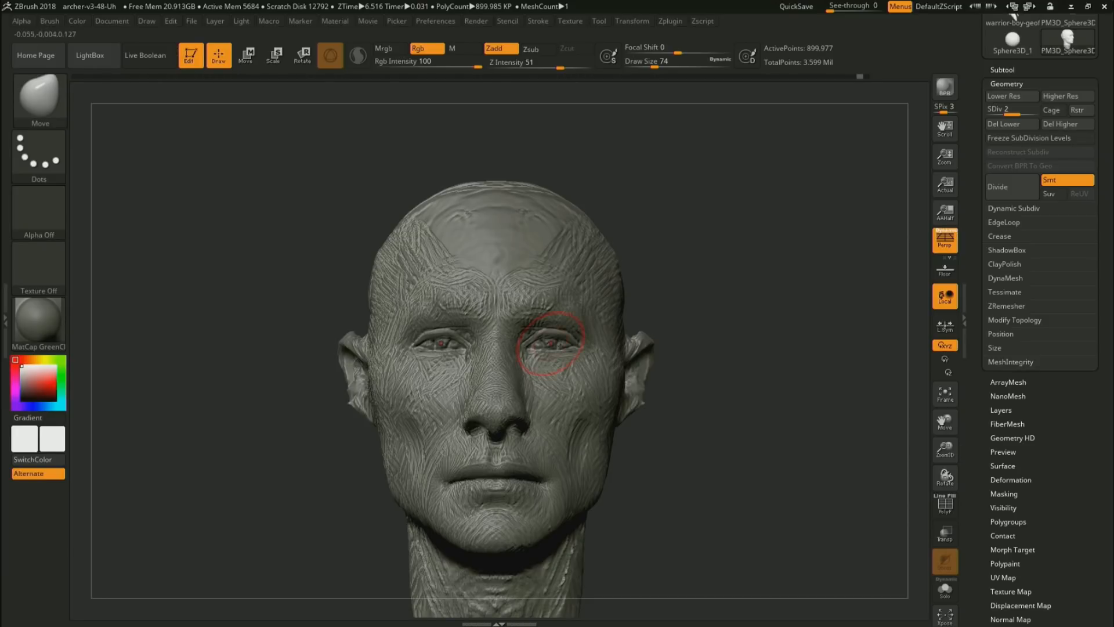
key("s")
left_click_drag(597, 342, 605, 342)
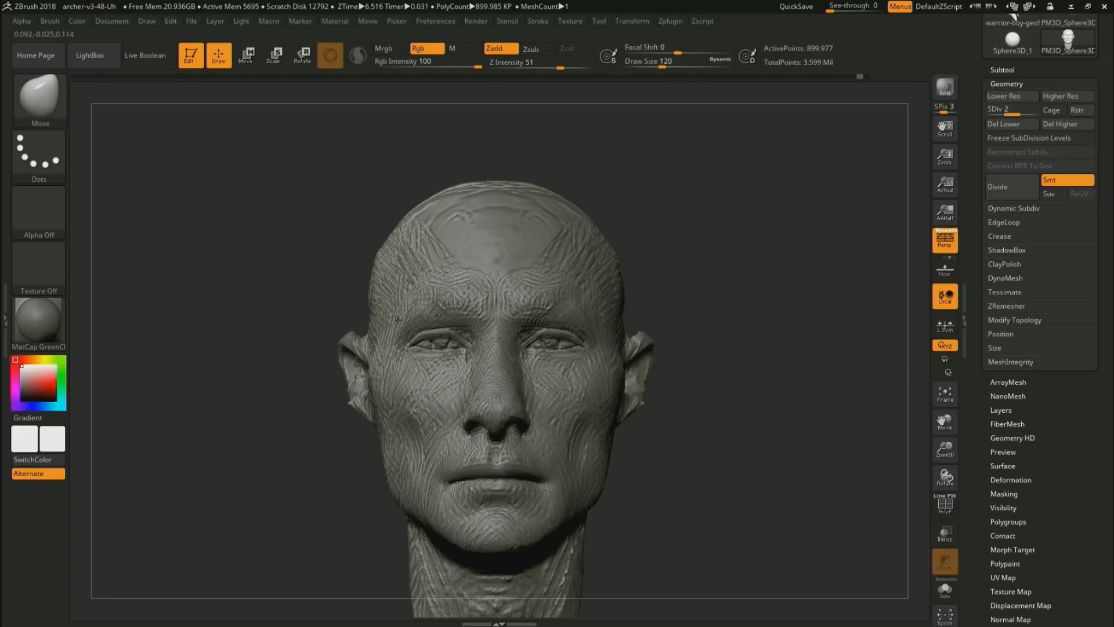
Switch to the RK_ClayBuildup brush with a draw size of 18 and the Alpha 59 brush alpha
key("1")
key("s")
left_click_drag(562, 380, 552, 380)
left_click_drag(736, 406, 716, 459, "alt")
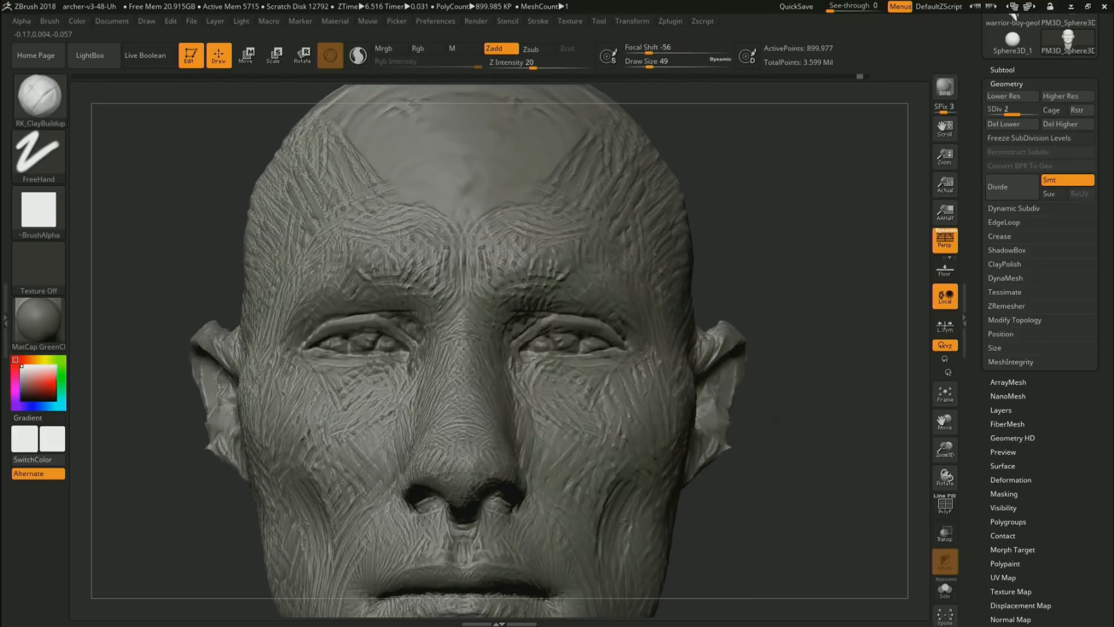
left_click_drag(754, 371, 754, 406)
key("s")
left_click_drag(539, 371, 529, 371)
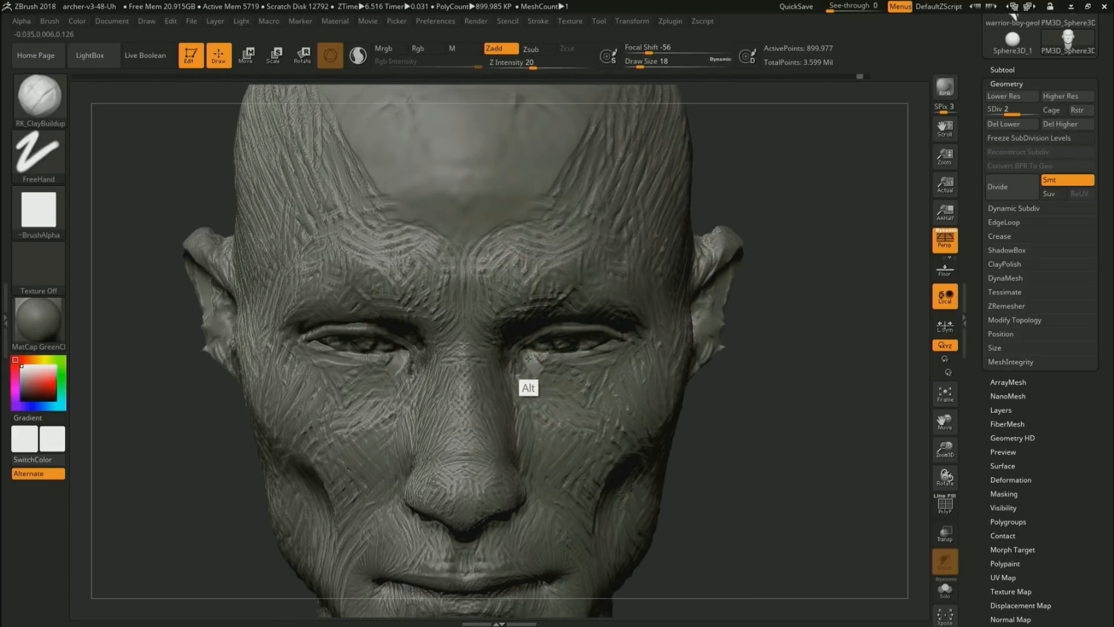
left_click(60, 223)
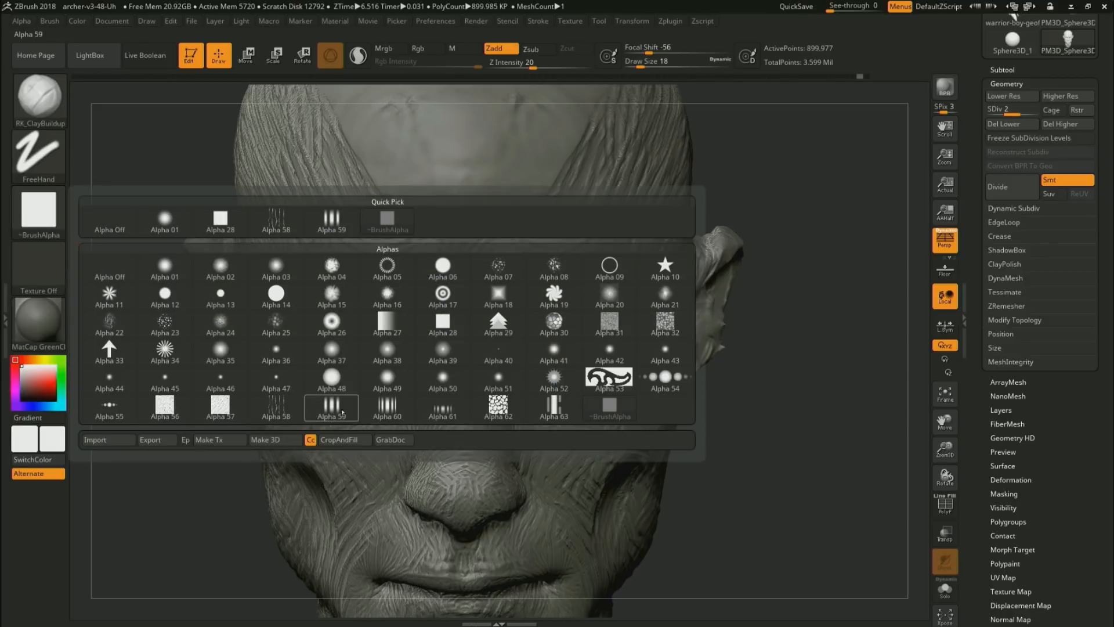
left_click(331, 404)
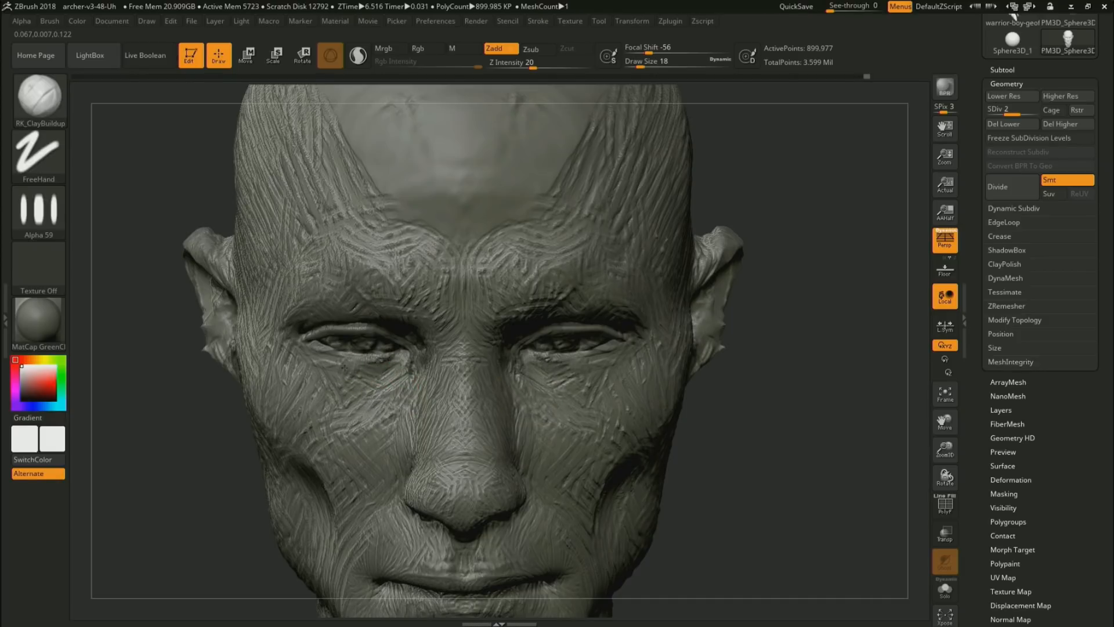
Build up and carve the lower eyelids and under-eye folds at draw sizes of 9 and 17
key("s")
left_click_drag(343, 366, 339, 366)
right_click_drag(301, 389, 309, 377)
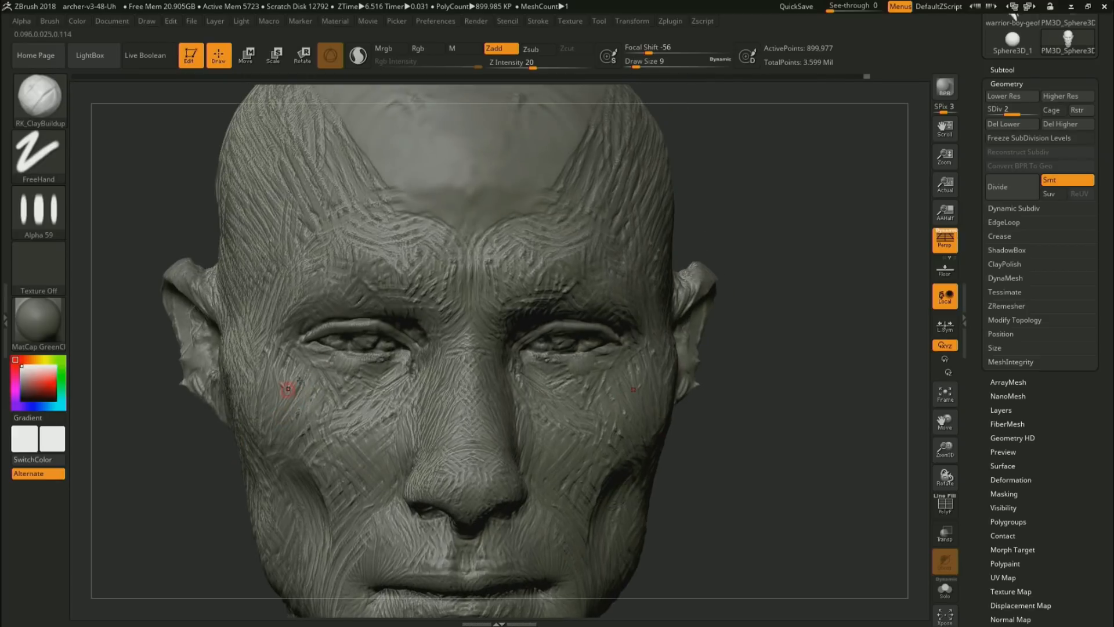
key("s")
left_click_drag(324, 359, 331, 358)
mouse_move(328, 356)
left_mouse_down()
mouse_move(342, 367)
mouse_move(299, 354)
left_mouse_up()
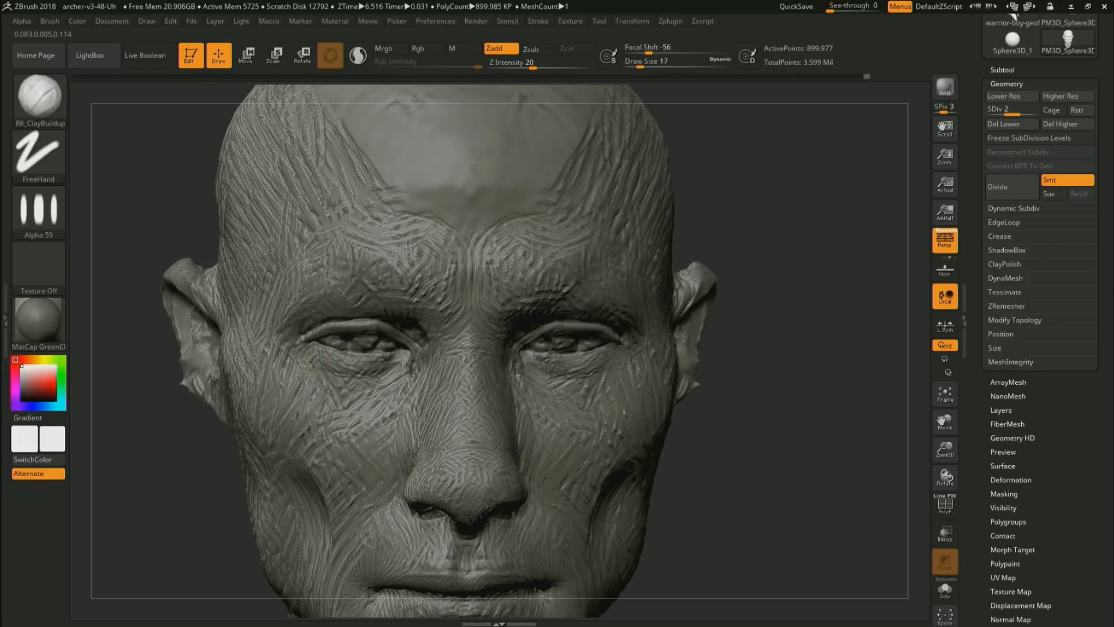
mouse_move(398, 361)
left_mouse_down("alt")
mouse_move(351, 378)
mouse_move(311, 361)
mouse_move(316, 348)
mouse_move(314, 361)
mouse_move(354, 381)
left_mouse_up("alt")
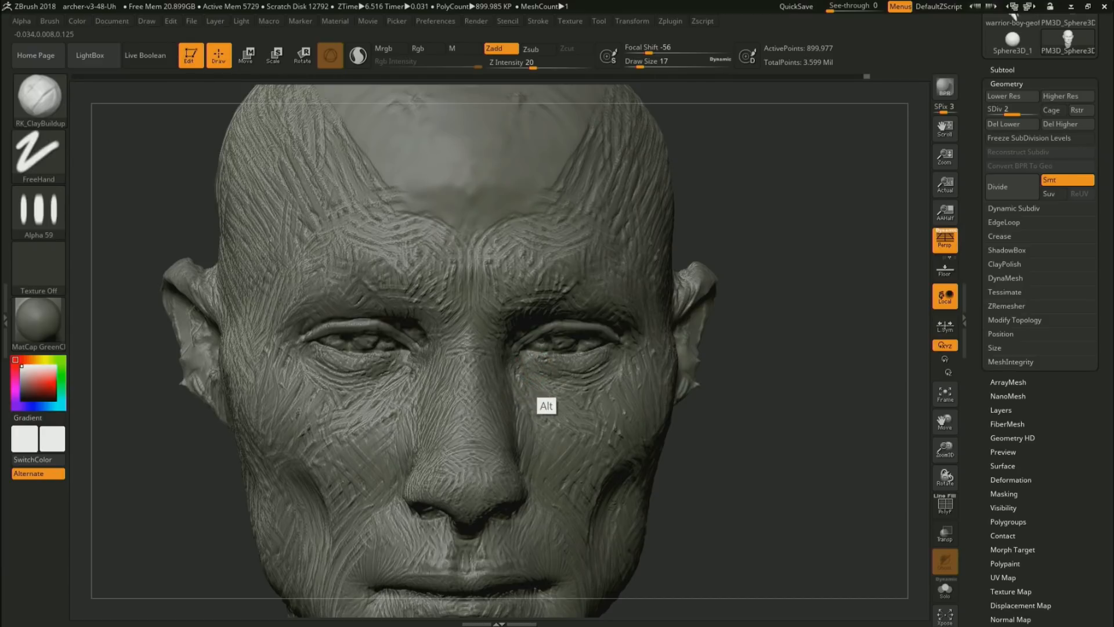
mouse_move(571, 372)
left_mouse_down()
mouse_move(600, 356)
mouse_move(579, 377)
left_mouse_up()
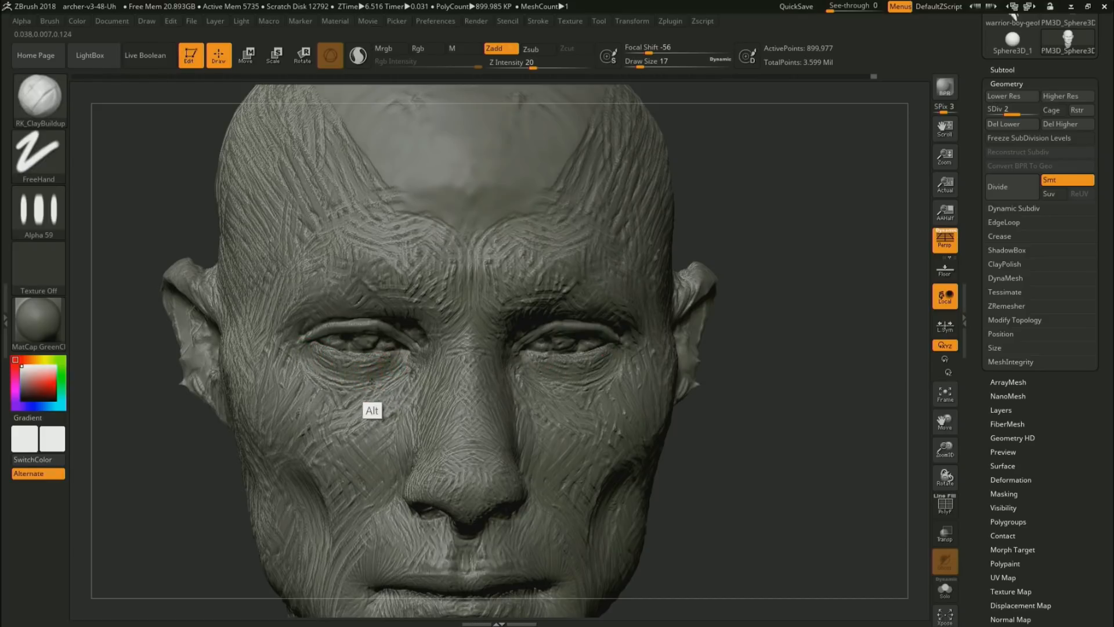
Carve the inner eye corners and eye openings from below, reducing the clay brush to a draw size of 11
right_click_drag(546, 318, 520, 293)
mouse_move(514, 334)
left_mouse_down("alt")
mouse_move(524, 323)
mouse_move(518, 337)
left_mouse_up("alt")
right_click_drag(525, 332, 579, 298)
mouse_move(529, 329)
left_mouse_down("alt")
mouse_move(509, 335)
mouse_move(527, 311)
mouse_move(610, 332)
mouse_move(568, 323)
left_mouse_up("alt")
key("s")
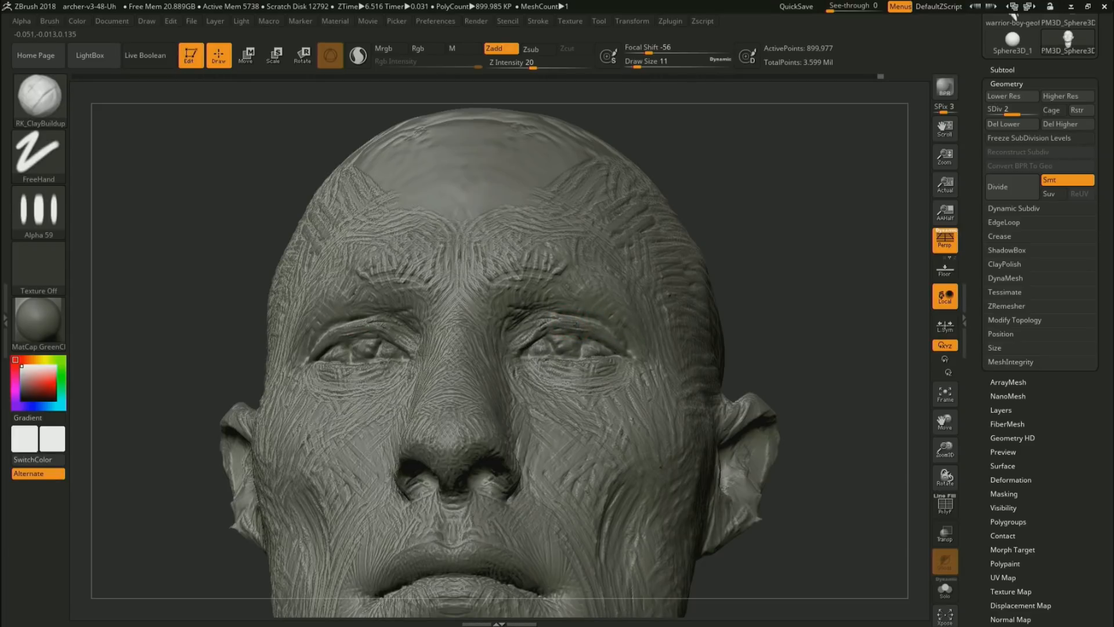
left_click_drag(566, 347, 571, 342, "alt")
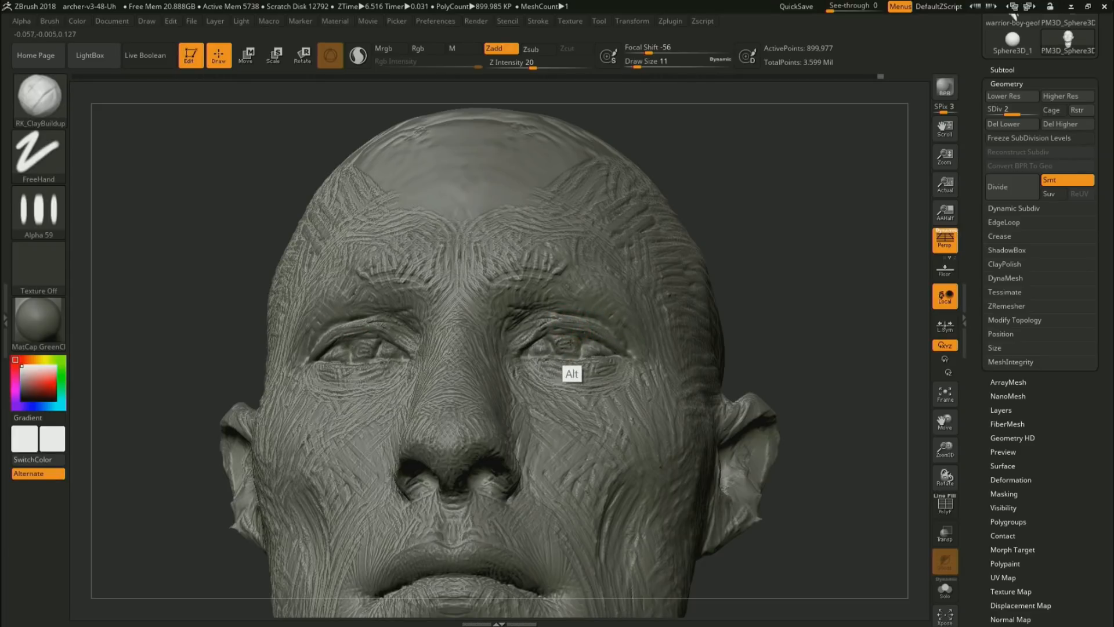
Refine the eye surface and lower eyelid with the clay brush at draw sizes of 16 and 12
right_click_drag(572, 296, 569, 348)
key("s")
left_click_drag(568, 346, 570, 346)
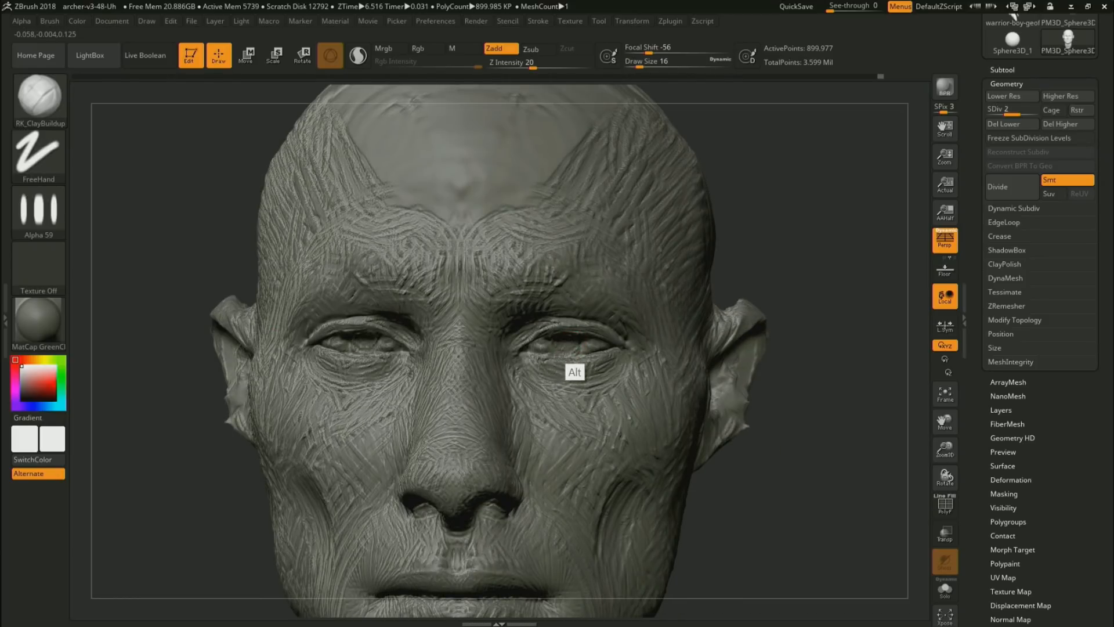
key("s")
left_click_drag(550, 344, 548, 345)
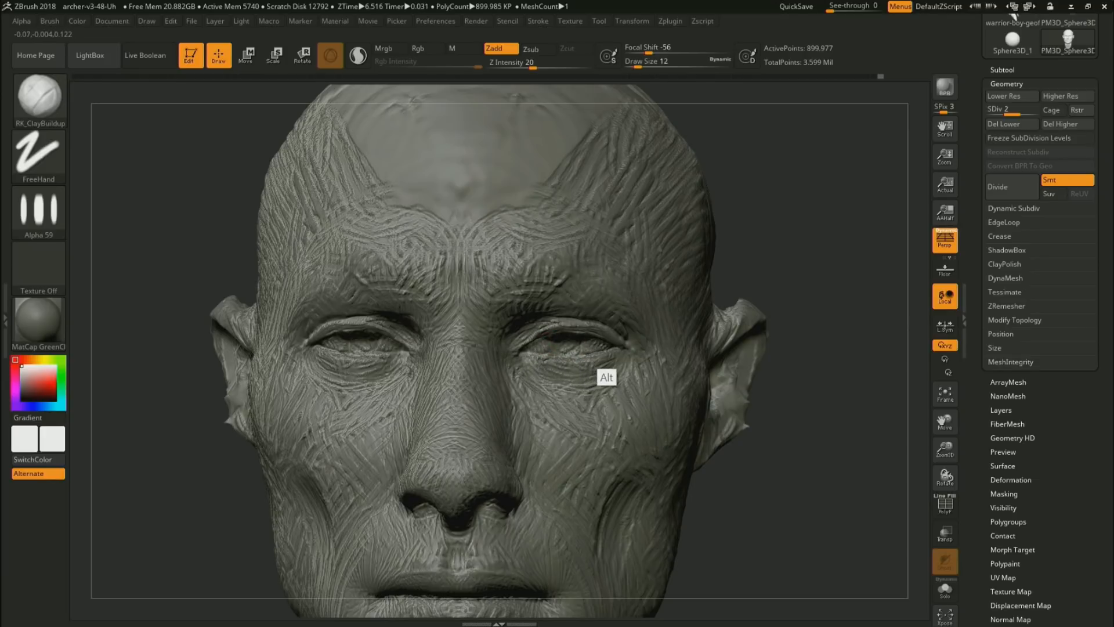
Set the draw size to 20 and carve around the inner eye corners and the side of the nose bridge
left_click_drag(828, 316, 780, 398, "alt")
mouse_move(775, 438)
left_mouse_down("alt")
mouse_move(774, 371)
mouse_move(820, 418)
mouse_move(780, 412)
left_mouse_up("alt")
key("s")
mouse_move(558, 358)
left_mouse_down()
mouse_move(558, 343)
mouse_move(565, 362)
left_mouse_up()
key("s")
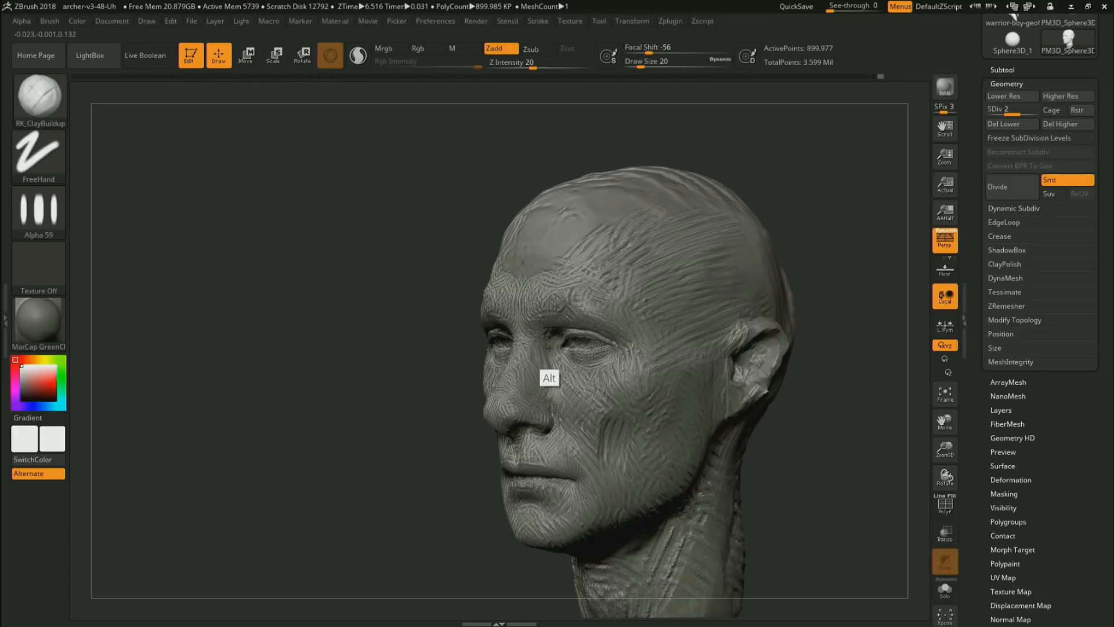
mouse_move(557, 318)
left_mouse_down("alt")
mouse_move(550, 334)
mouse_move(565, 341)
left_mouse_up("alt")
left_click_drag(342, 414, 460, 425)
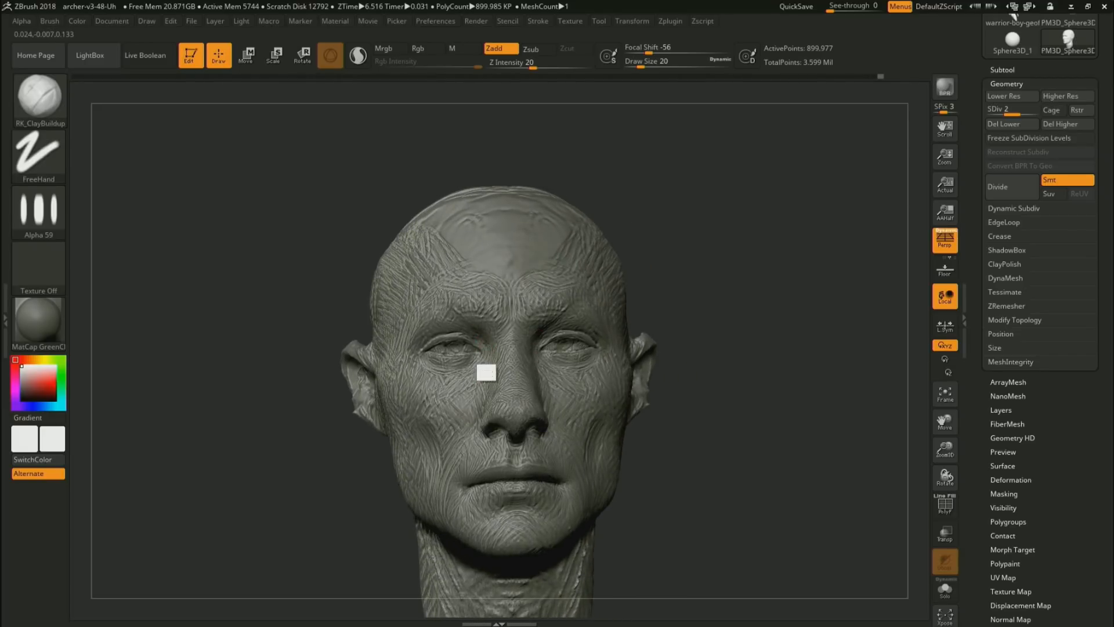
mouse_move(474, 328)
left_mouse_down("alt")
mouse_move(485, 342)
mouse_move(460, 364)
mouse_move(430, 372)
mouse_move(414, 359)
left_mouse_up("alt")
Carve the outer eye sockets and the sides of the nose from several angles
right_click_drag(481, 343, 458, 386)
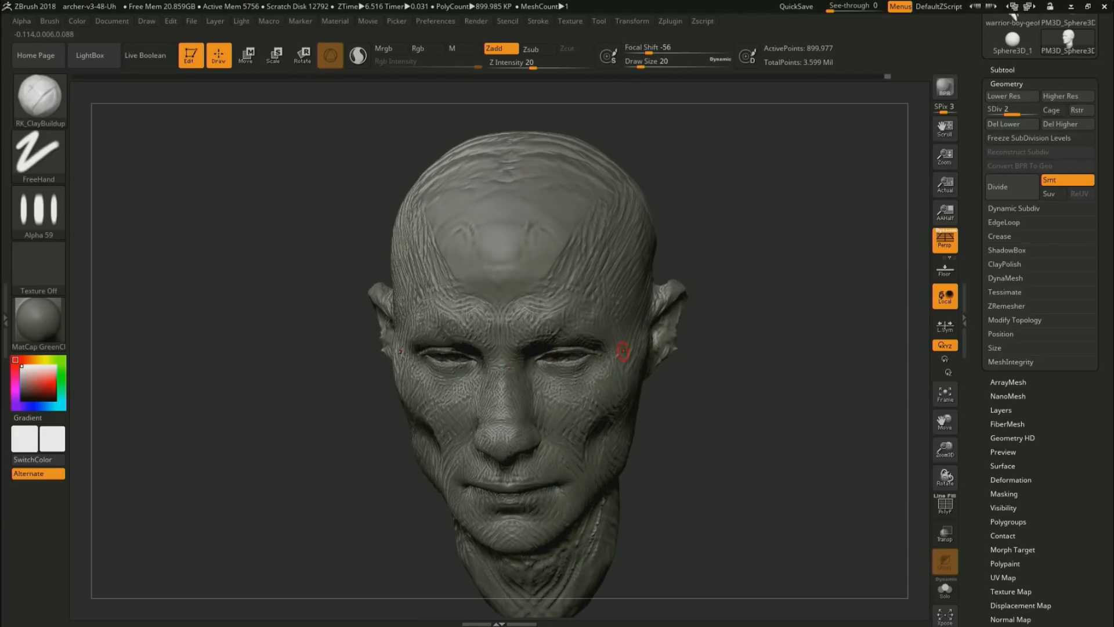
right_click_drag(621, 348, 642, 336)
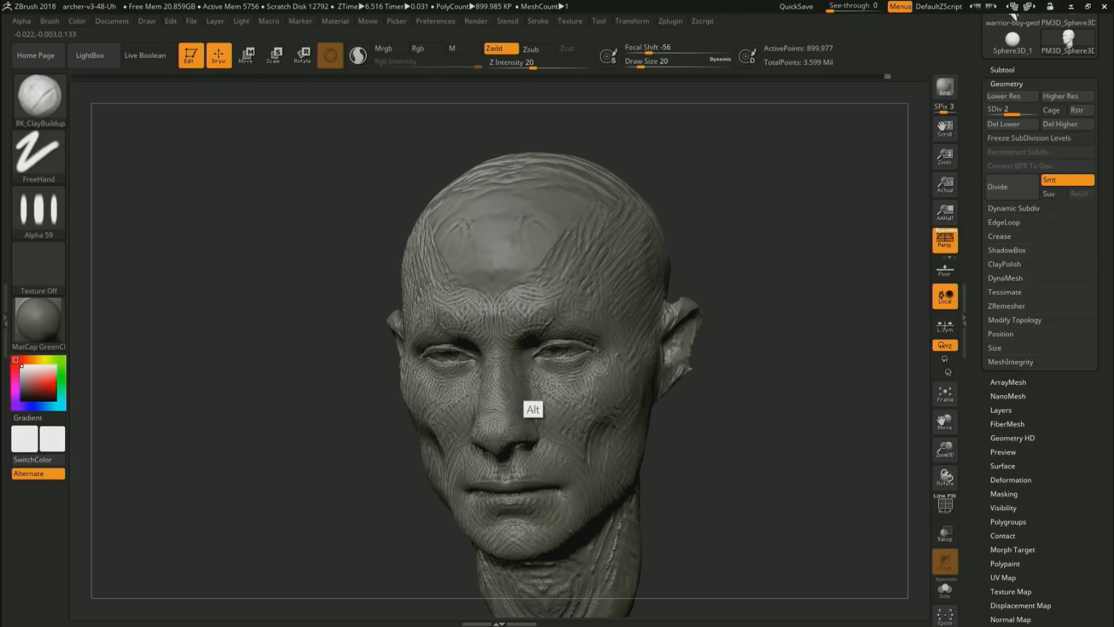
right_click_drag(567, 386, 480, 362)
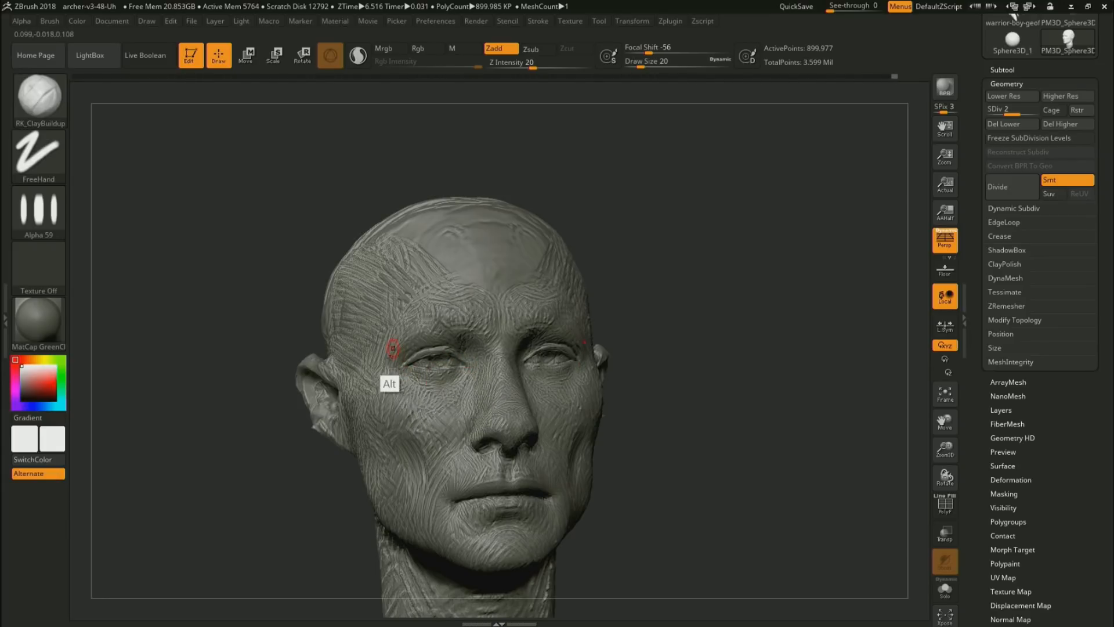
left_click_drag(701, 325, 559, 297)
key("f")
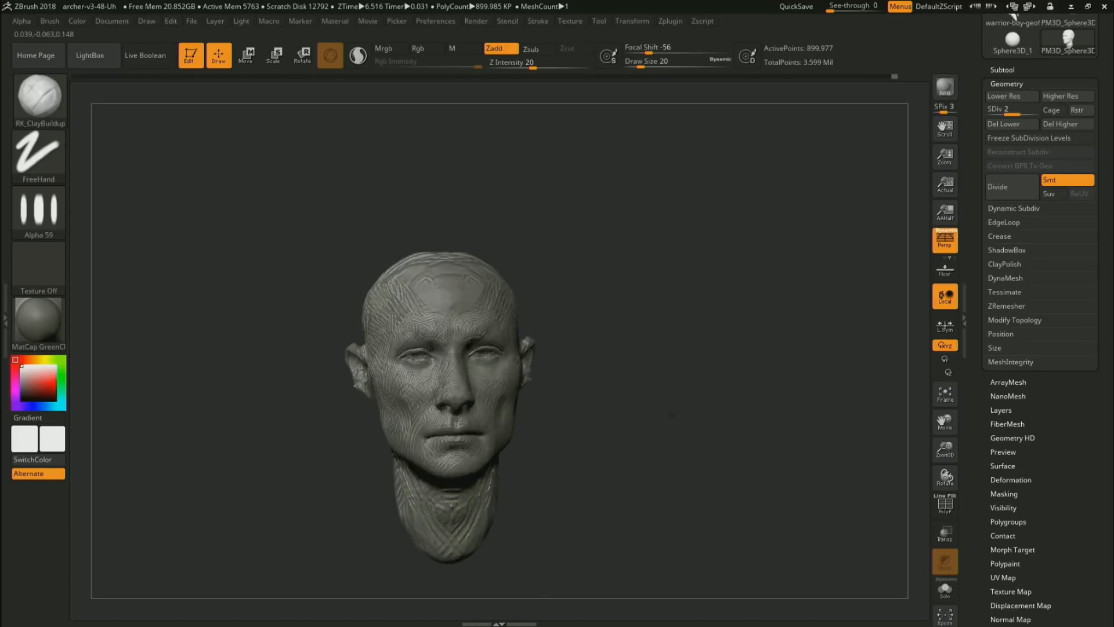
Set the clay brush's draw size to 12 and carve around the inner eye corners and eyelids
mouse_move(682, 416)
left_mouse_down()
mouse_move(681, 459)
mouse_move(655, 386)
mouse_move(705, 470)
left_mouse_up()
key("s")
left_click_drag(590, 381, 590, 382)
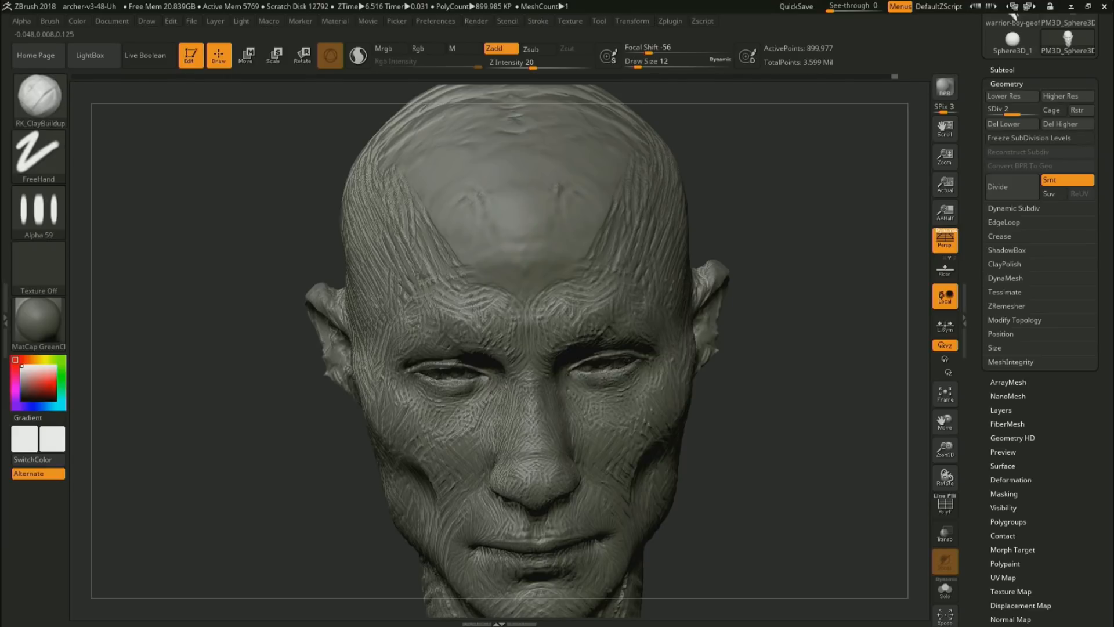
key("alt")
mouse_move(464, 400)
right_mouse_down("ctrl")
mouse_move(464, 354)
mouse_move(464, 386)
right_mouse_up("ctrl")
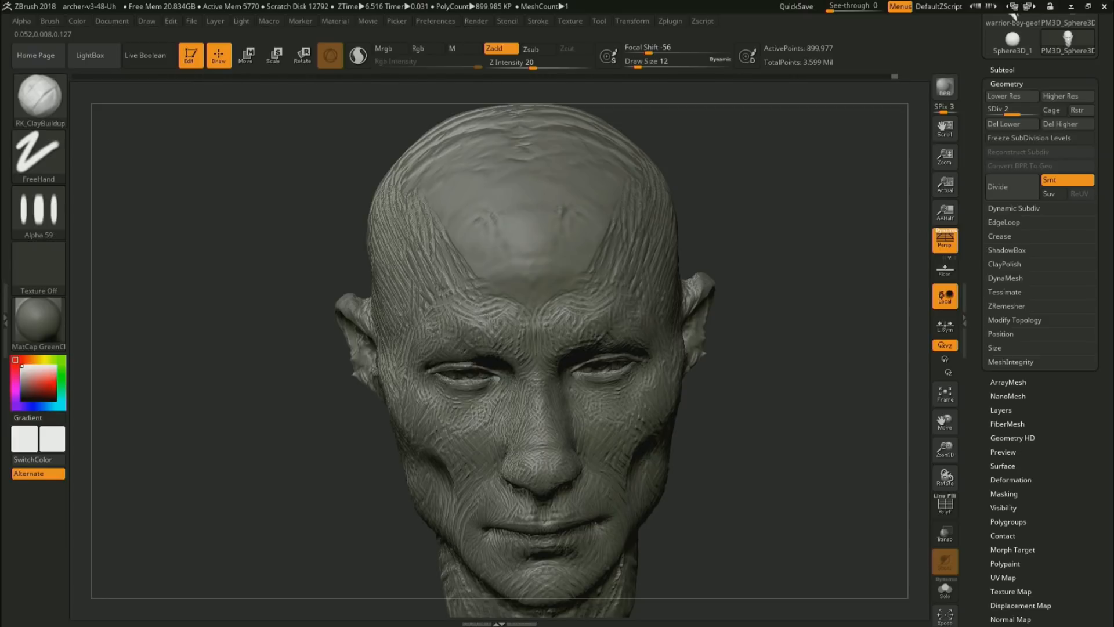
key("alt")
key("alt")
key("f")
mouse_move(717, 373)
left_mouse_down()
mouse_move(784, 438)
mouse_move(756, 465)
mouse_move(778, 477)
mouse_move(772, 450)
mouse_move(820, 462)
mouse_move(808, 454)
left_mouse_up()
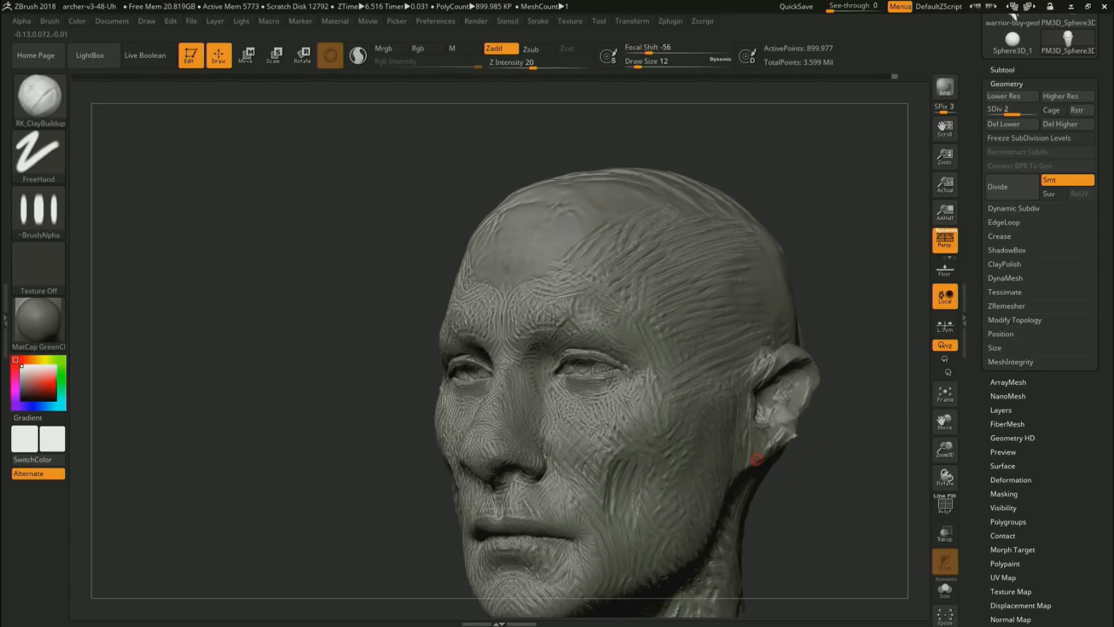
Switch to the Move brush at a draw size of 35 and nudge the inner lower eyelid area
key("s")
key("b")
key("m")
key("v")
left_click_drag(562, 381, 554, 373)
left_click_drag(384, 500, 383, 534)
mouse_move(810, 515)
left_mouse_down()
mouse_move(808, 469)
mouse_move(734, 405)
left_mouse_up()
Open a screen sketch of the head and mark the inner brow, eye socket and lower eyelid planes in red
key("super+w")
left_click(938, 394)
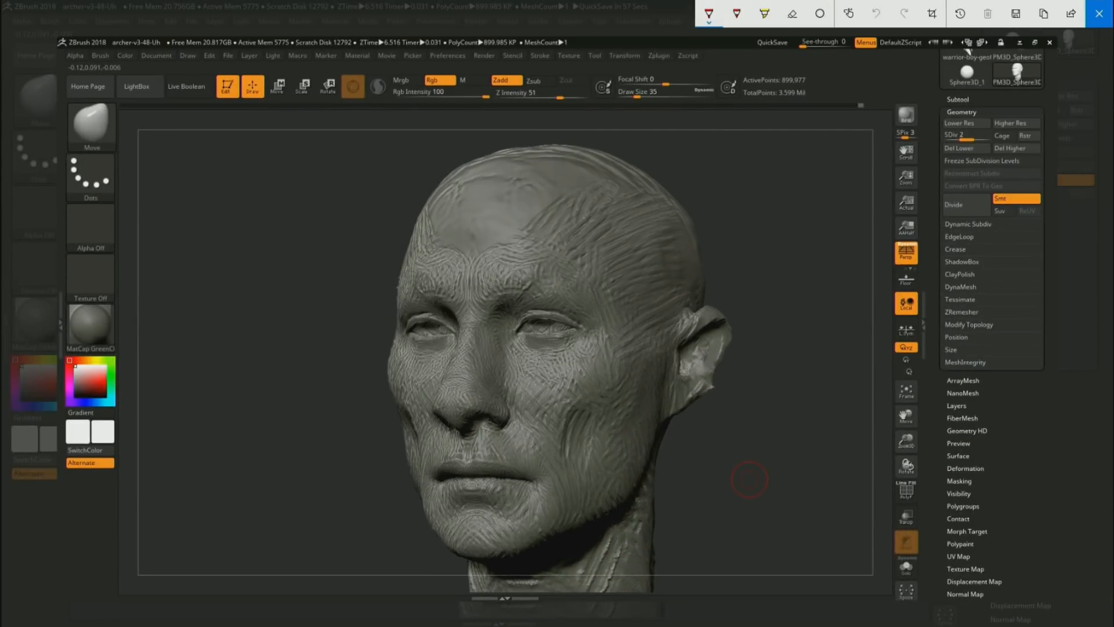
mouse_move(476, 266)
left_mouse_down()
mouse_move(473, 293)
mouse_move(500, 328)
mouse_move(505, 301)
left_mouse_up()
mouse_move(475, 295)
left_mouse_down()
mouse_move(526, 248)
mouse_move(548, 259)
mouse_move(501, 297)
mouse_move(527, 255)
left_mouse_up()
left_click_drag(520, 262, 540, 253)
mouse_move(585, 344)
left_mouse_down()
mouse_move(534, 358)
mouse_move(557, 360)
mouse_move(542, 362)
mouse_move(557, 382)
mouse_move(510, 344)
left_mouse_up()
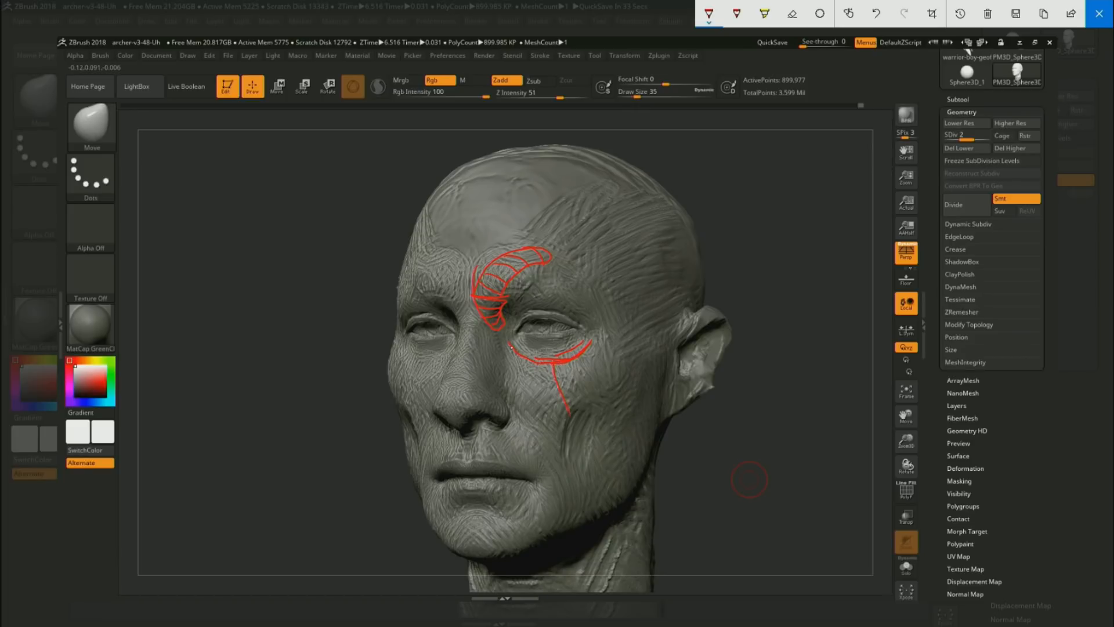
left_click_drag(514, 355, 516, 370)
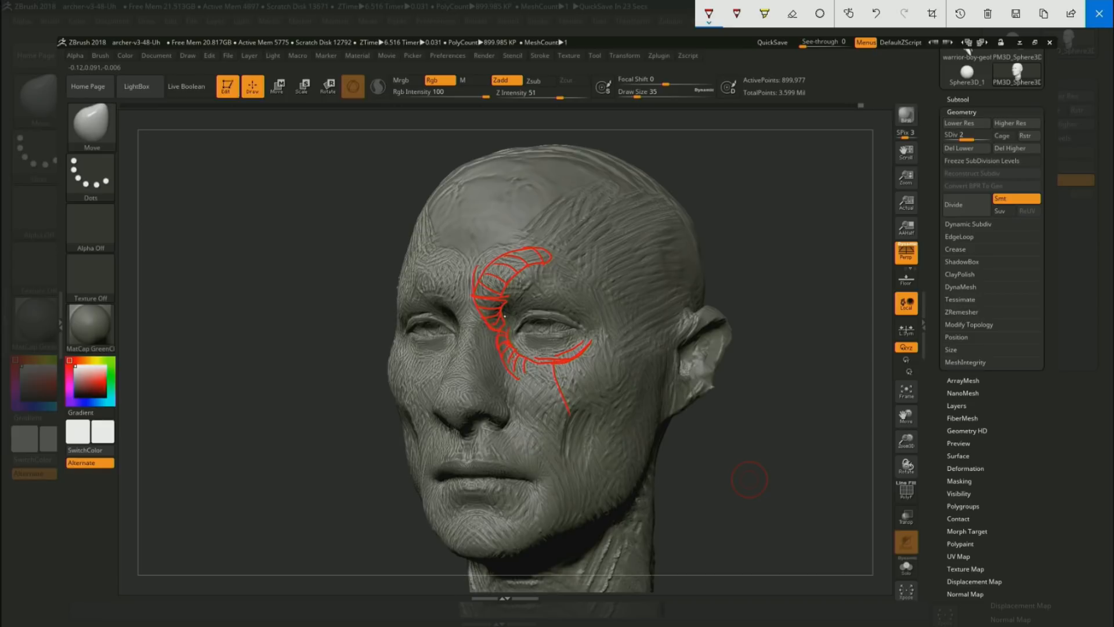
Mark the nose bridge, side plane and tip in red on the sketch, with an arrow towards the nose tip
left_click_drag(458, 339, 482, 331)
mouse_move(351, 458)
left_mouse_down()
mouse_move(407, 462)
mouse_move(440, 446)
left_mouse_up()
left_click_drag(454, 416, 468, 420)
mouse_move(497, 259)
left_mouse_down()
mouse_move(517, 273)
mouse_move(500, 313)
mouse_move(499, 386)
left_mouse_up()
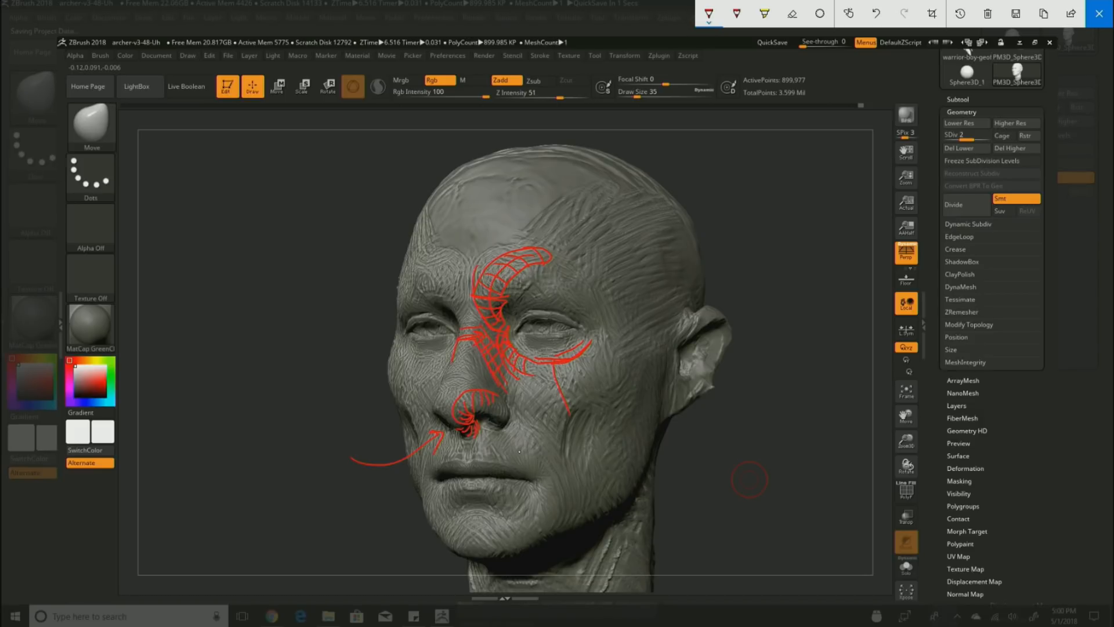
mouse_move(471, 323)
left_mouse_down()
mouse_move(485, 349)
mouse_move(468, 376)
left_mouse_up()
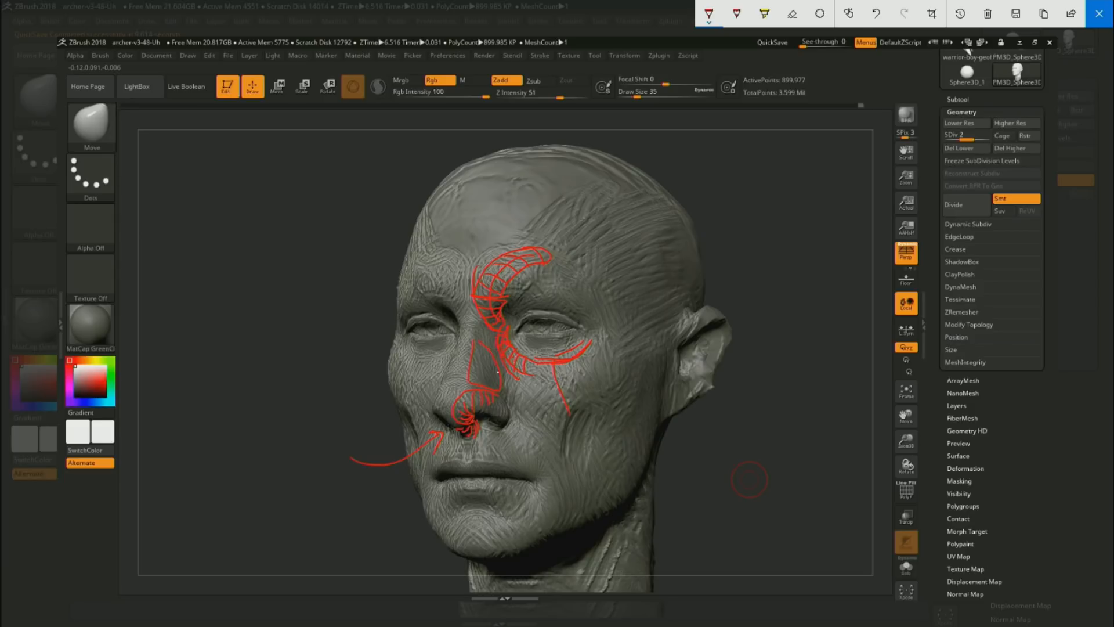
left_click_drag(469, 361, 510, 387)
Change the sketch pen to blue, outline the nose tip and nostril wing, and close the sketch
left_click(708, 14)
left_click(726, 131)
mouse_move(473, 419)
left_mouse_down()
mouse_move(498, 411)
mouse_move(503, 387)
mouse_move(456, 431)
mouse_move(432, 414)
left_mouse_up()
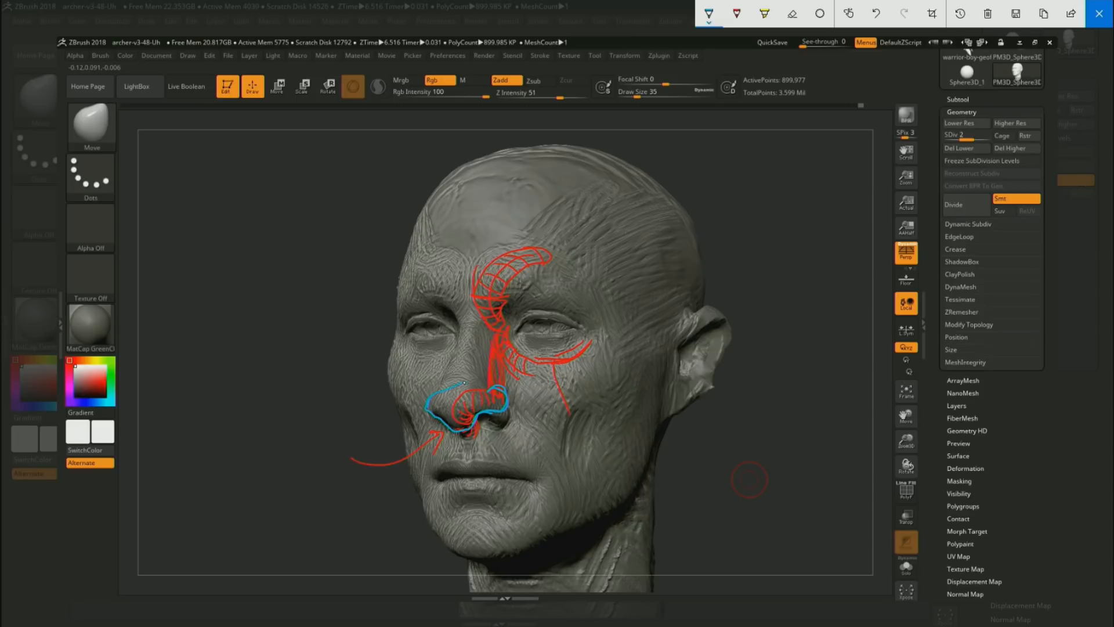
mouse_move(508, 365)
left_mouse_down()
mouse_move(494, 400)
mouse_move(458, 416)
mouse_move(478, 445)
left_mouse_up()
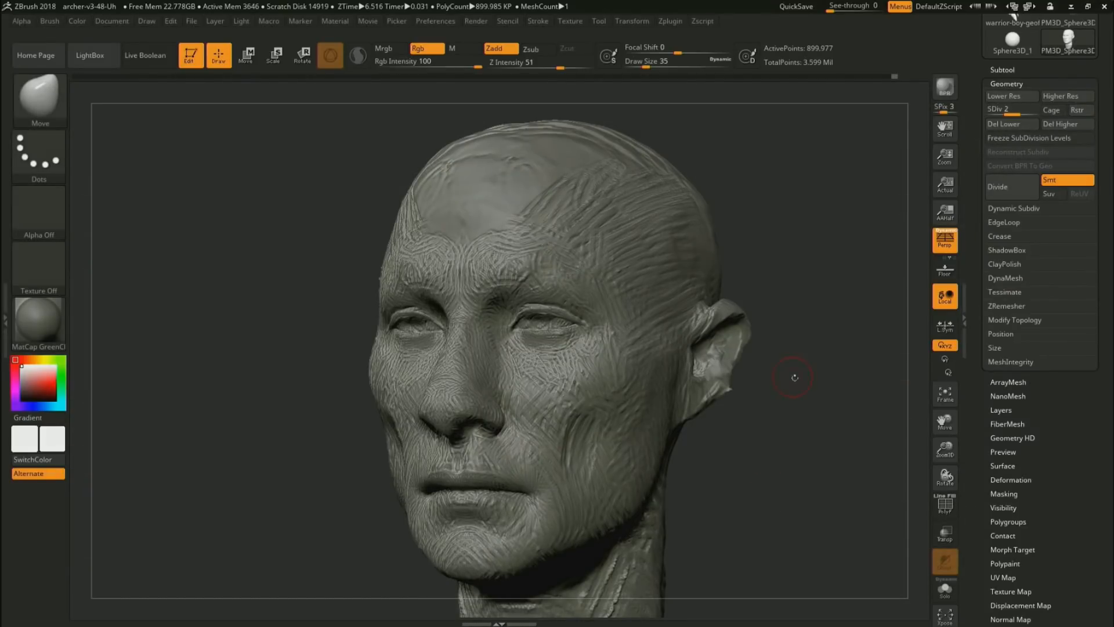
Return to the clay brush at a draw size of 25 and carve the inner eye sockets beside the nose bridge
left_click_drag(794, 377, 770, 392)
key("1")
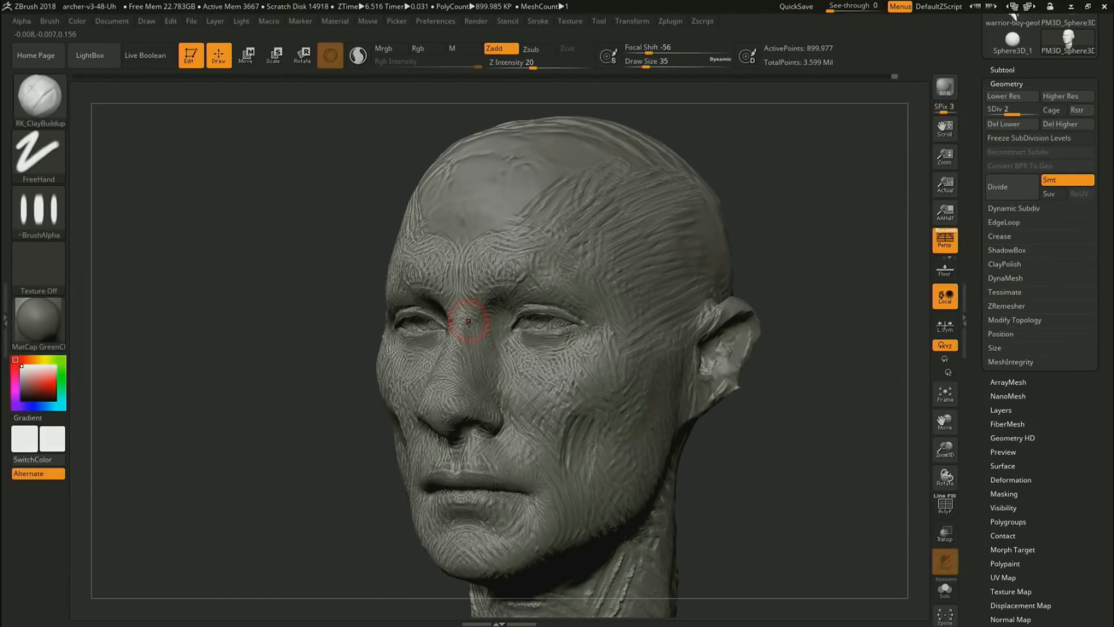
key("s")
left_click_drag(474, 315, 471, 314)
key("alt")
left_click_drag(330, 435, 429, 435)
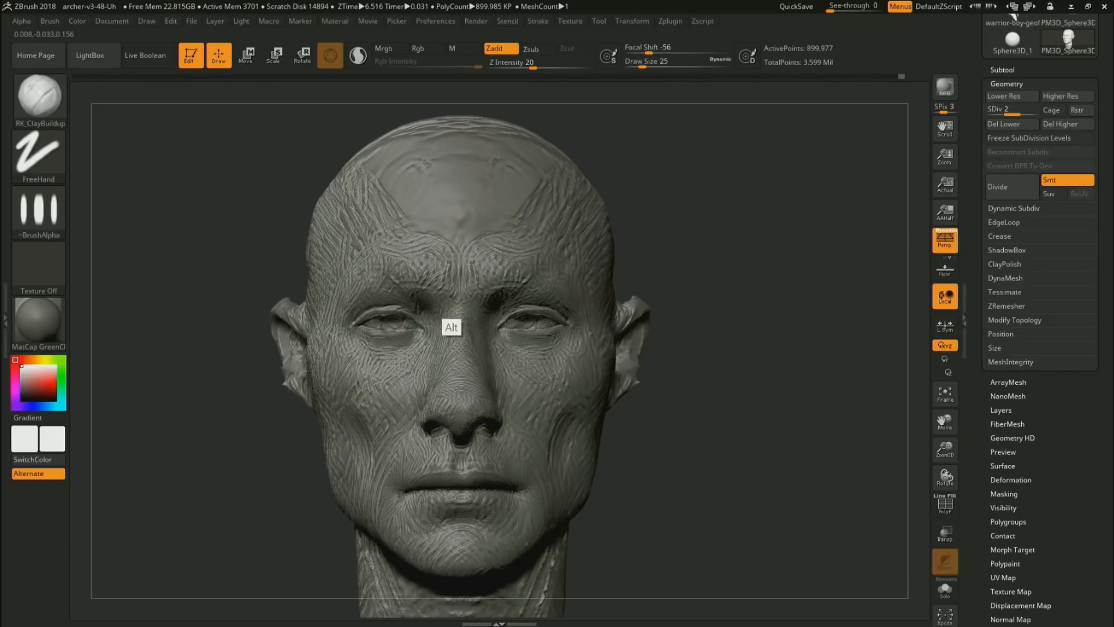
left_click_drag(715, 293, 572, 251)
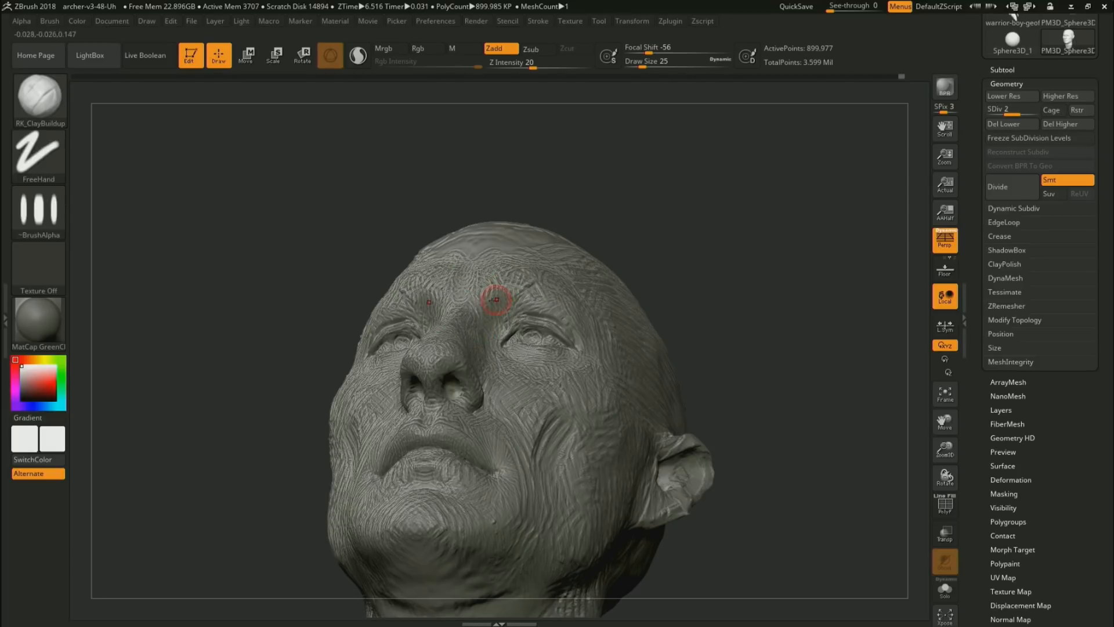
left_click_drag(671, 236, 718, 236)
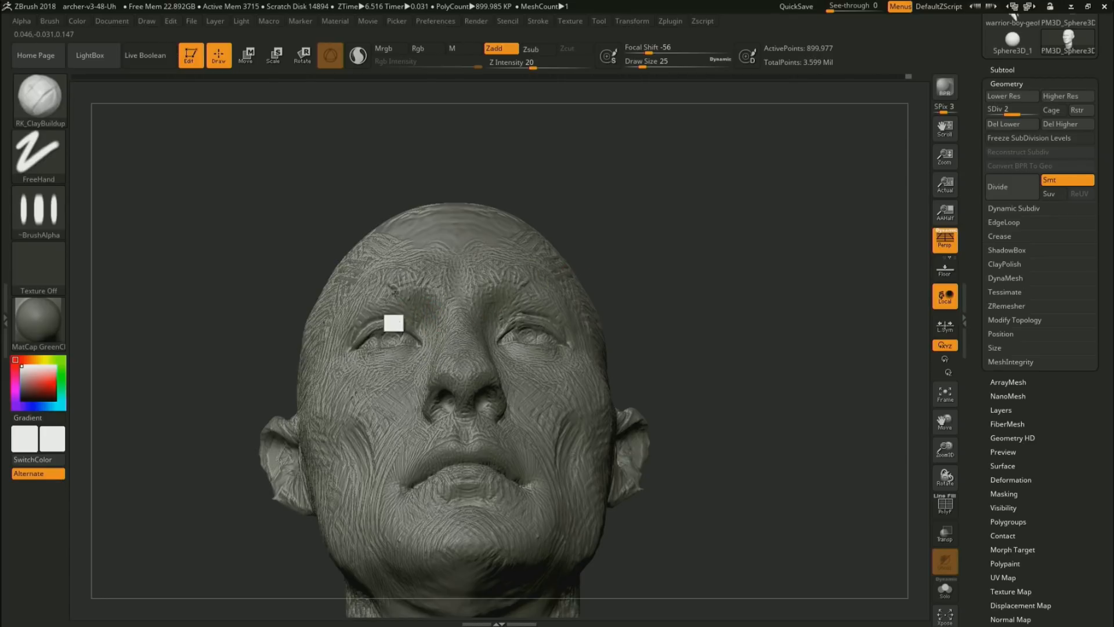
Set the draw size to 49 and shape the brow and the sides of the nose from below and above
key("s")
mouse_move(579, 317)
left_mouse_down()
mouse_move(580, 293)
mouse_move(510, 268)
left_mouse_up()
left_click_drag(716, 286, 696, 319)
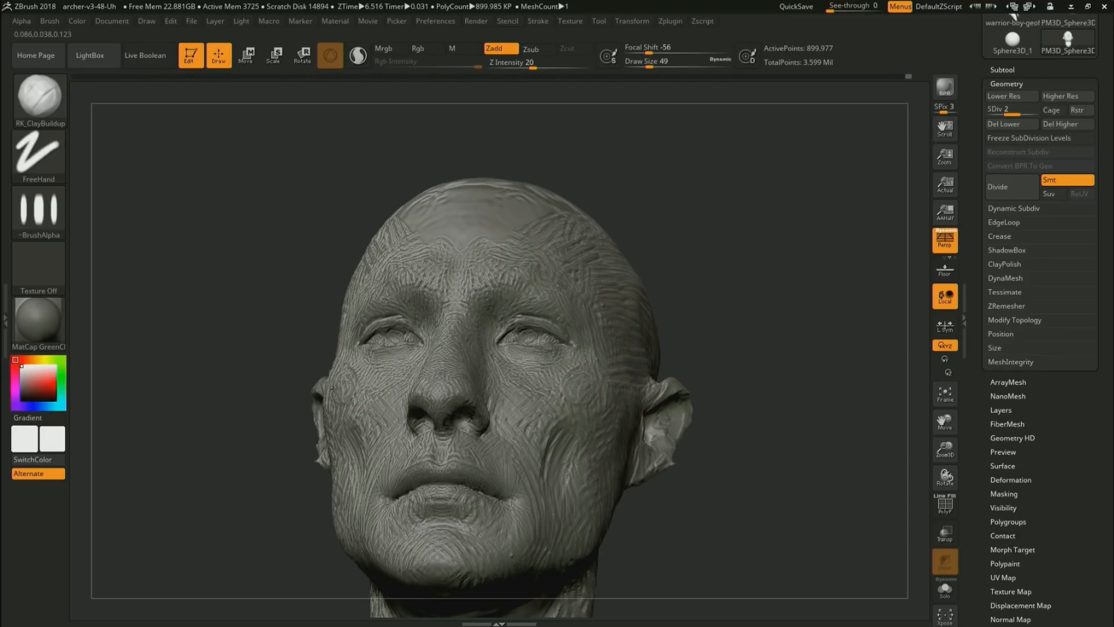
left_click_drag(278, 387, 310, 467)
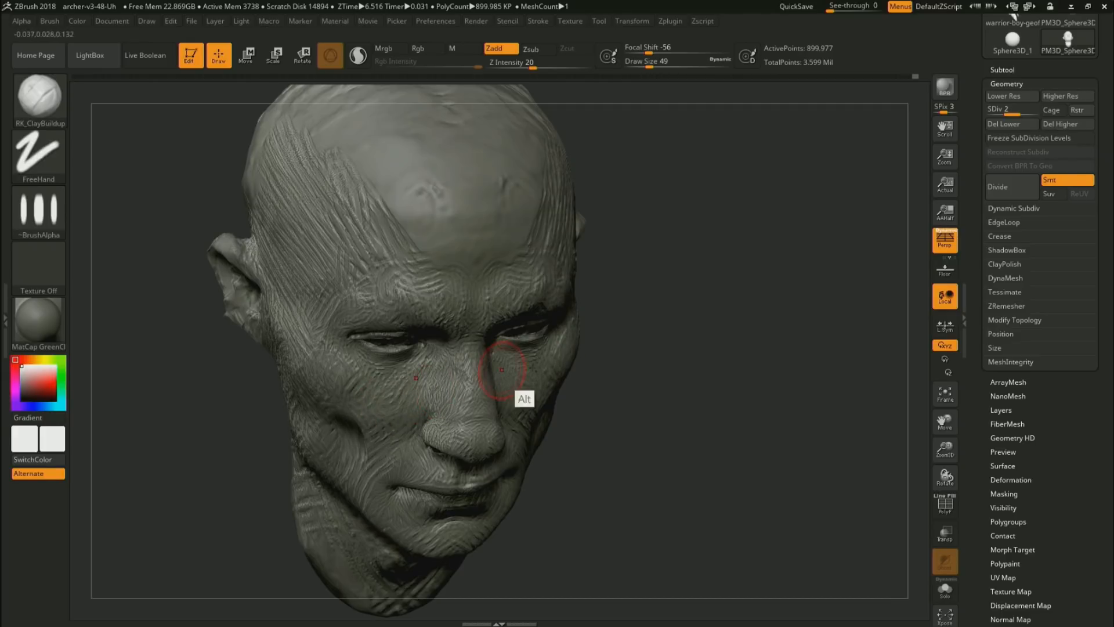
left_click_drag(670, 382, 499, 337)
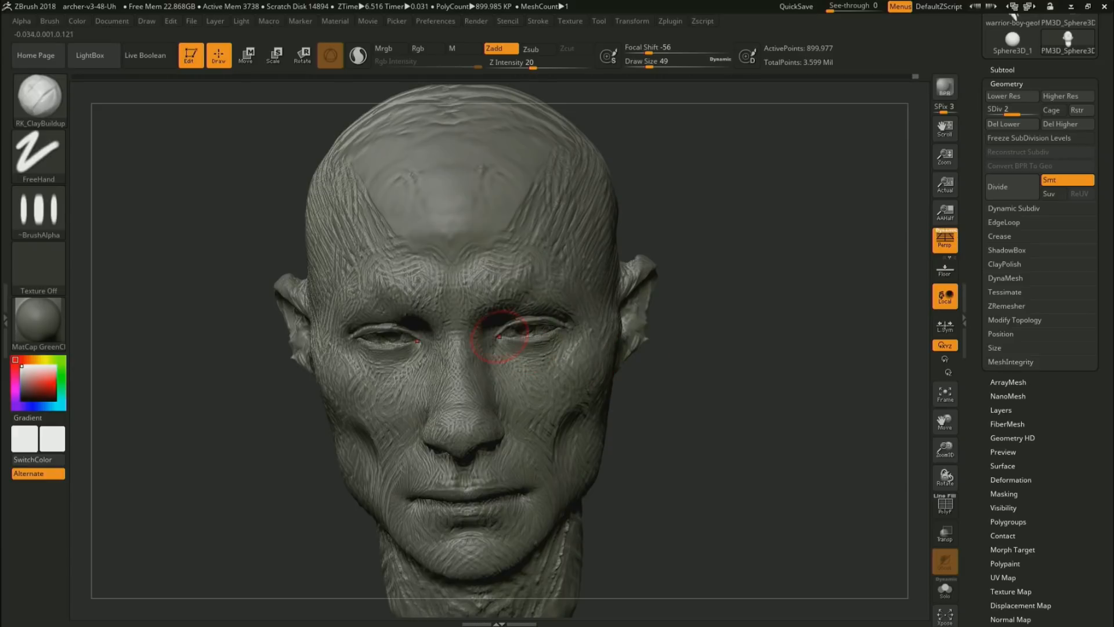
Carve the inner eye corners beside the nose bridge at draw sizes of 25 and 13
key("s")
left_click(477, 343)
left_click_drag(661, 348, 481, 336)
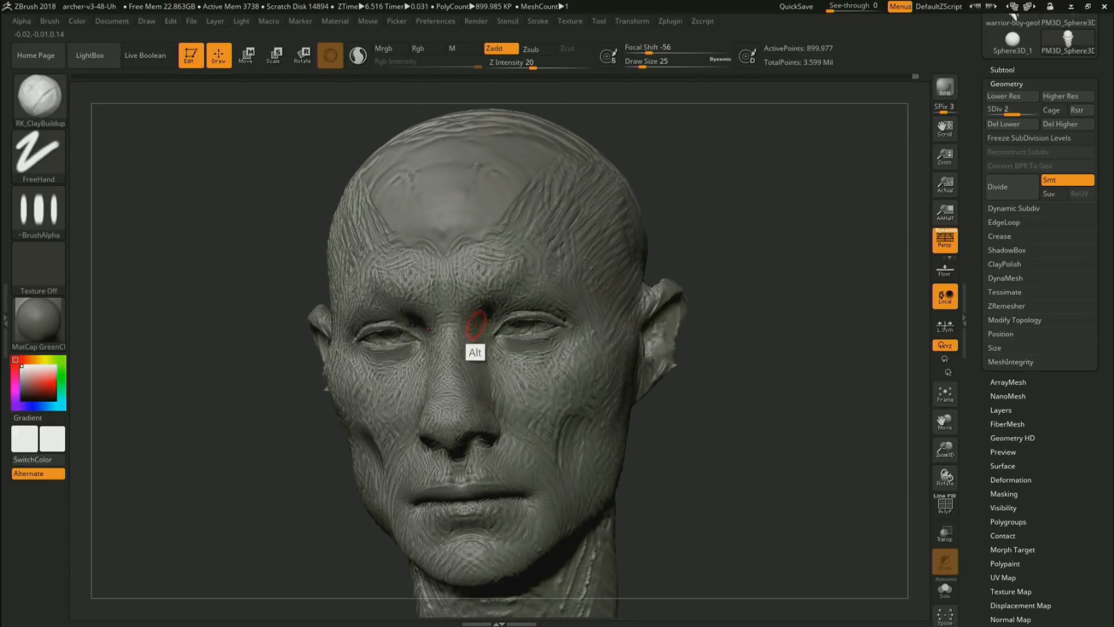
key("s")
left_click(478, 329)
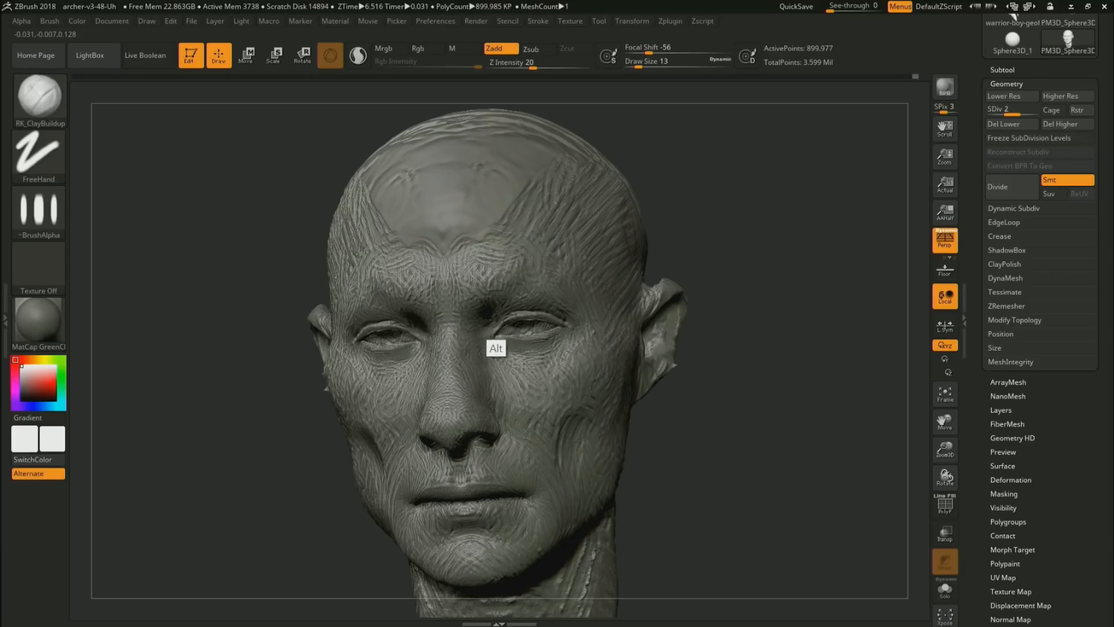
left_click_drag(488, 328, 503, 312, "alt")
right_click_drag(505, 304, 487, 250)
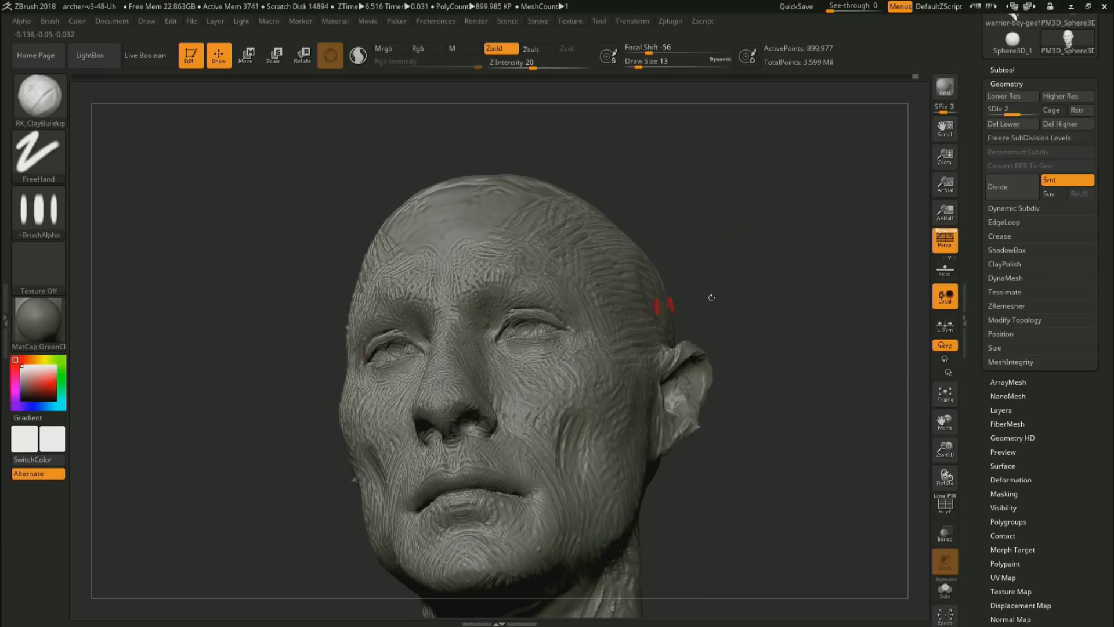
Sculpt the cheek and the area between nose and mouth, bringing the draw size to 35
right_click_drag(662, 303, 656, 371)
key("s")
left_click_drag(565, 428, 578, 428)
right_click_drag(699, 412, 749, 418)
left_click_drag(363, 455, 375, 482, "alt")
key("s")
right_click_drag(650, 450, 569, 449)
key("s")
mouse_move(516, 450)
left_mouse_down()
mouse_move(483, 458)
mouse_move(497, 430)
mouse_move(500, 476)
mouse_move(515, 492)
left_mouse_up()
key("s")
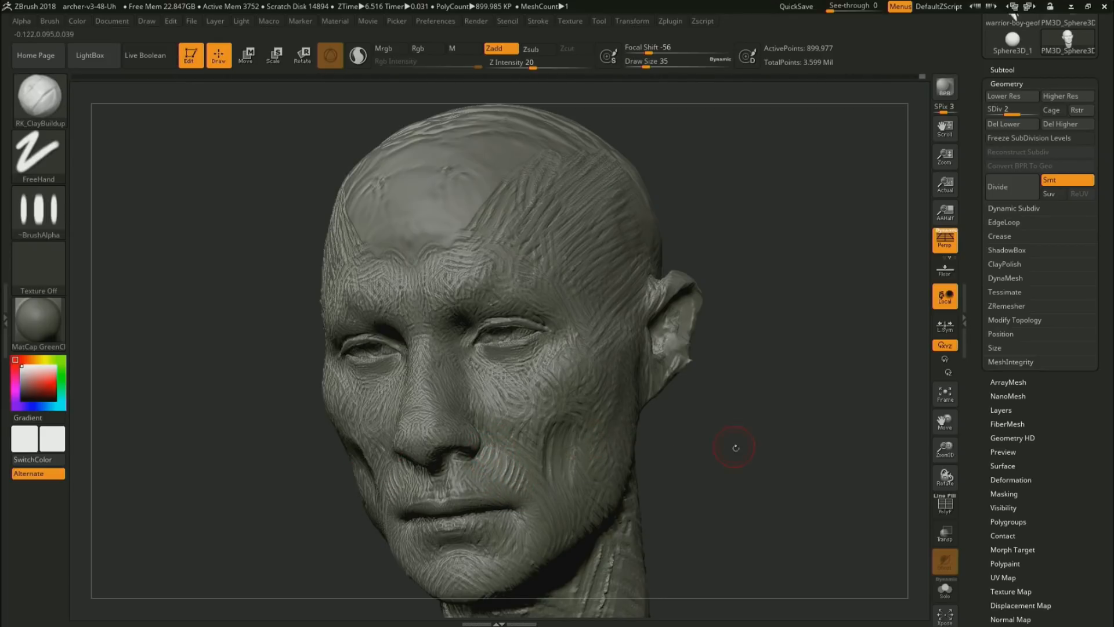
right_click_drag(671, 442, 722, 450)
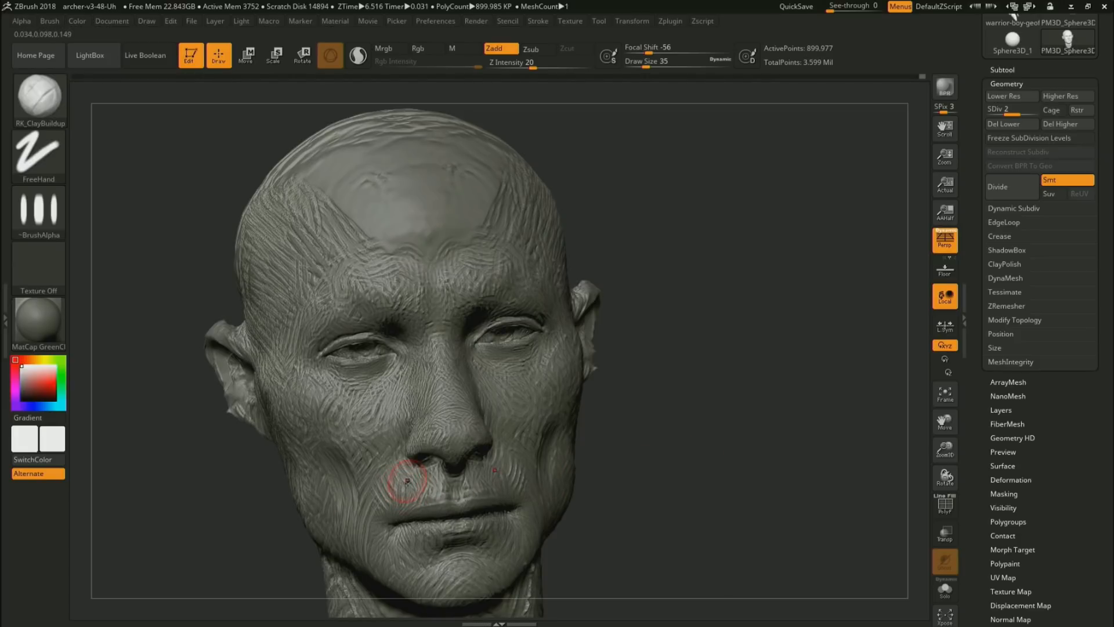
left_click_drag(422, 493, 445, 497, "alt")
Carve the side of the nose bridge, and set the draw size to 65 to rework the forehead with clay strokes
right_click_drag(705, 460, 661, 372, "ctrl")
mouse_move(650, 395)
right_mouse_down()
mouse_move(673, 398)
mouse_move(662, 386)
mouse_move(744, 432)
mouse_move(525, 414)
right_mouse_up()
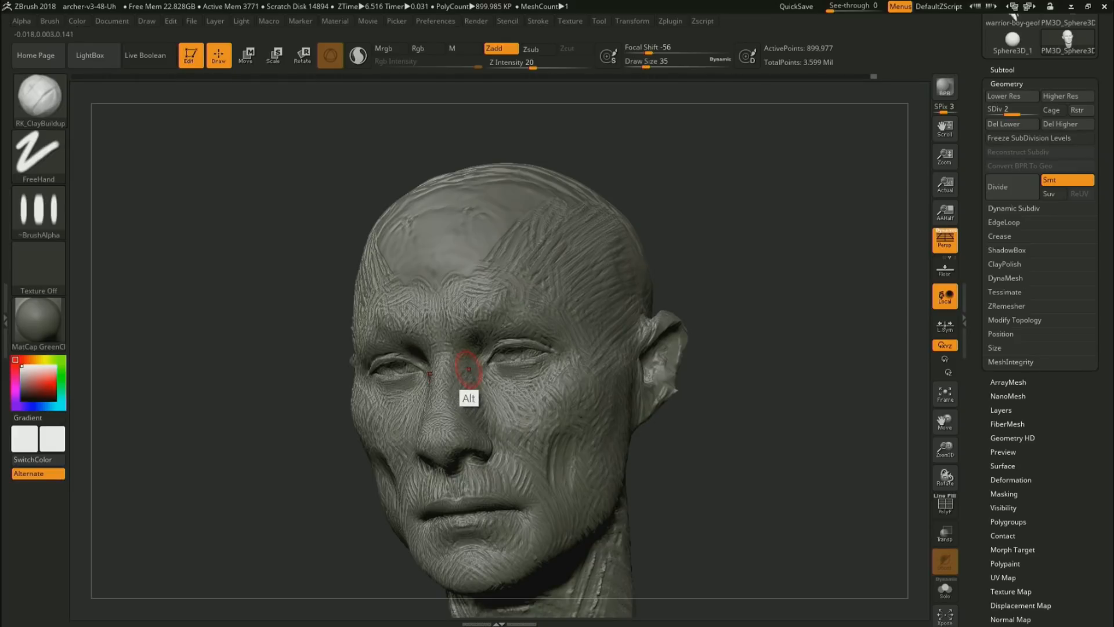
key("s")
mouse_move(463, 266)
left_mouse_down()
mouse_move(478, 266)
mouse_move(460, 256)
mouse_move(473, 198)
left_mouse_up()
mouse_move(452, 235)
left_mouse_down()
mouse_move(456, 195)
mouse_move(421, 264)
mouse_move(497, 251)
mouse_move(515, 232)
mouse_move(445, 223)
mouse_move(444, 236)
left_mouse_up()
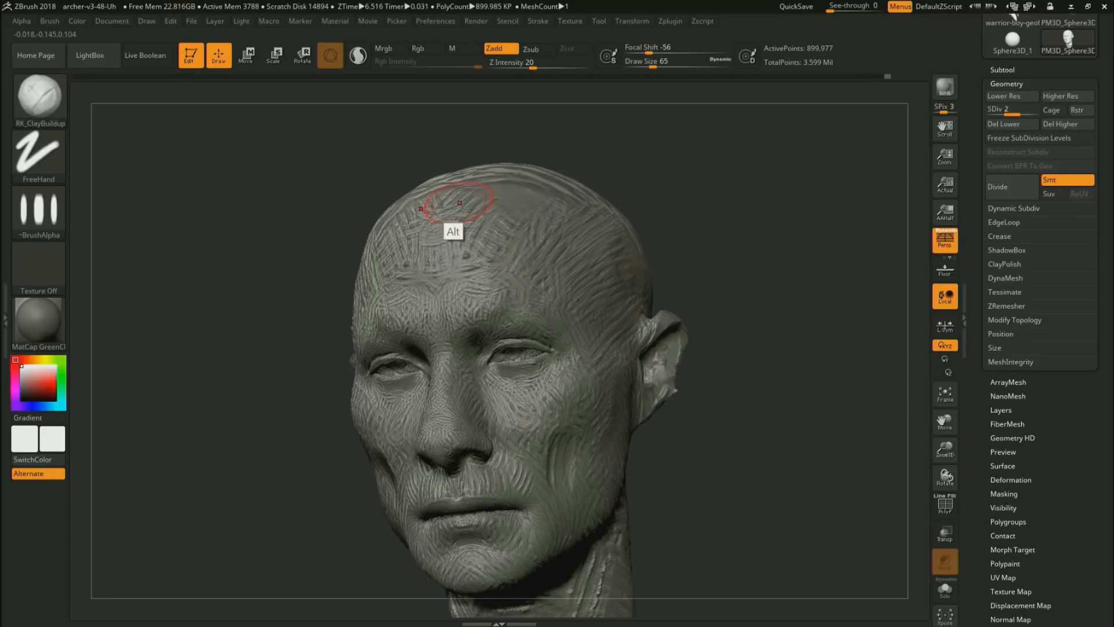
Set the draw size to 217 and switch to the Move brush with the head in profile
mouse_move(739, 272)
left_mouse_down()
mouse_move(748, 303)
mouse_move(742, 273)
mouse_move(734, 313)
mouse_move(712, 333)
mouse_move(738, 367)
mouse_move(732, 343)
left_mouse_up()
key("s")
key("s")
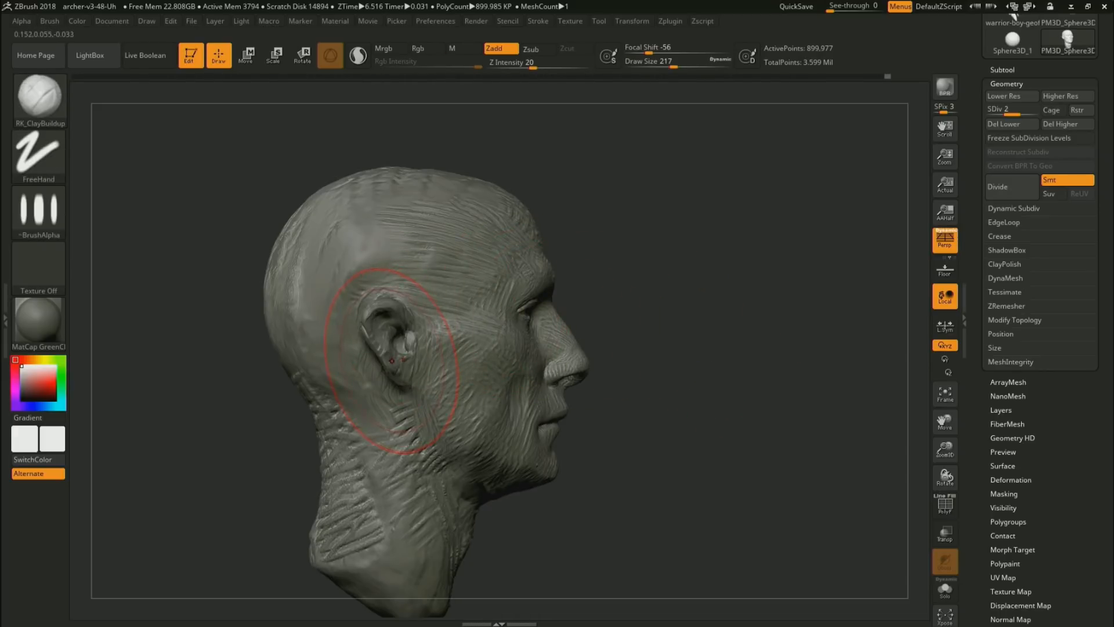
key("b")
key("m")
key("v")
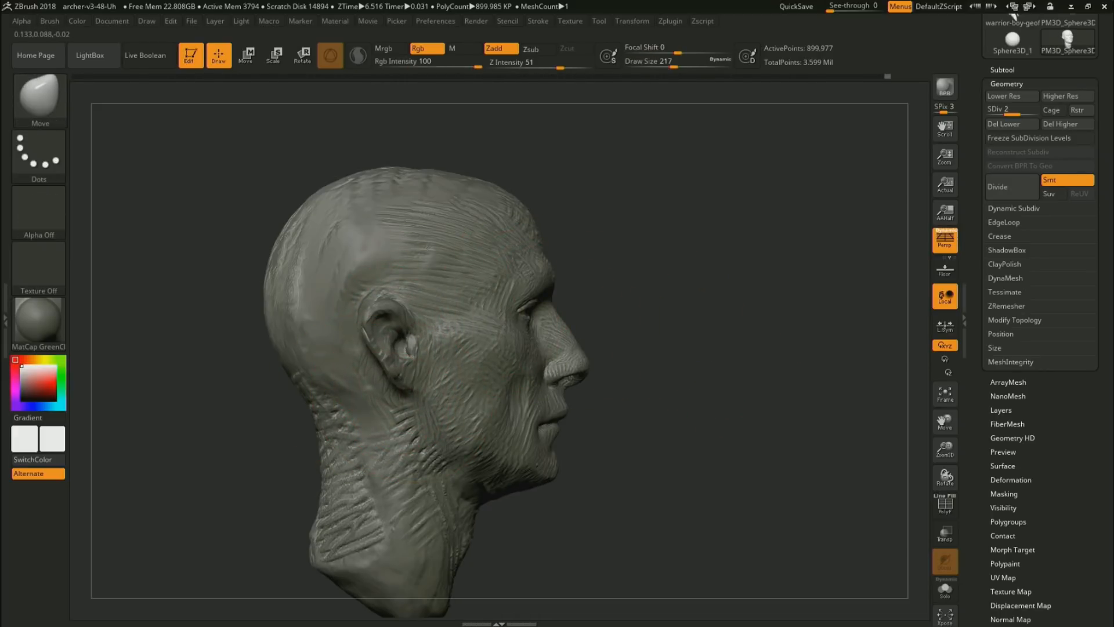
left_click_drag(693, 352, 762, 409)
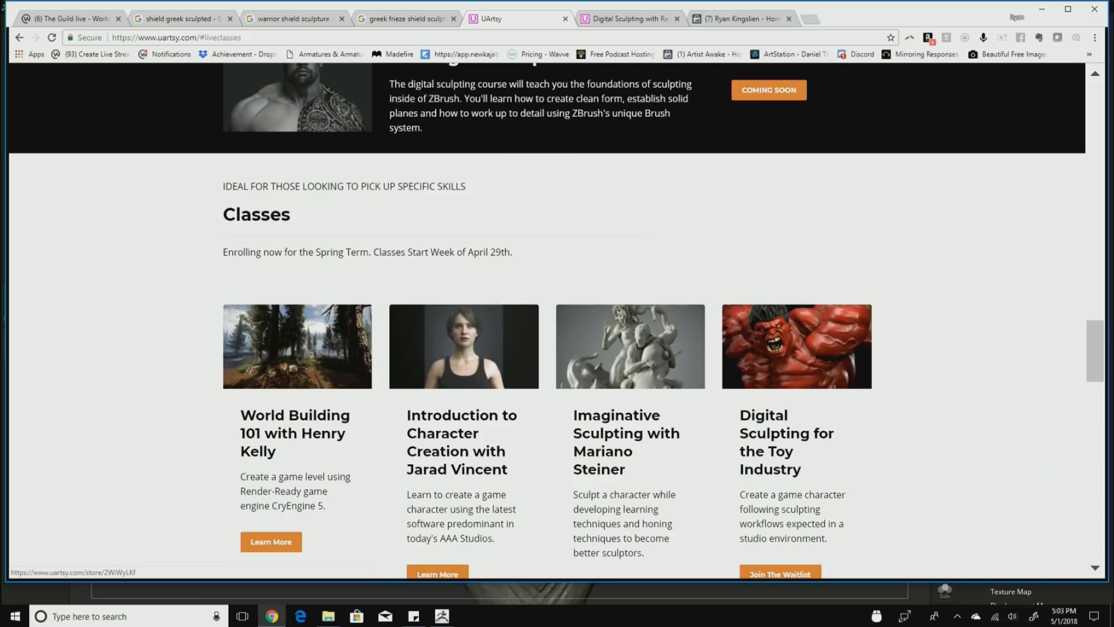
Switch to the UArtsy page in the browser and go to its Spring Term class list
scroll(557, 320, "up", 20)
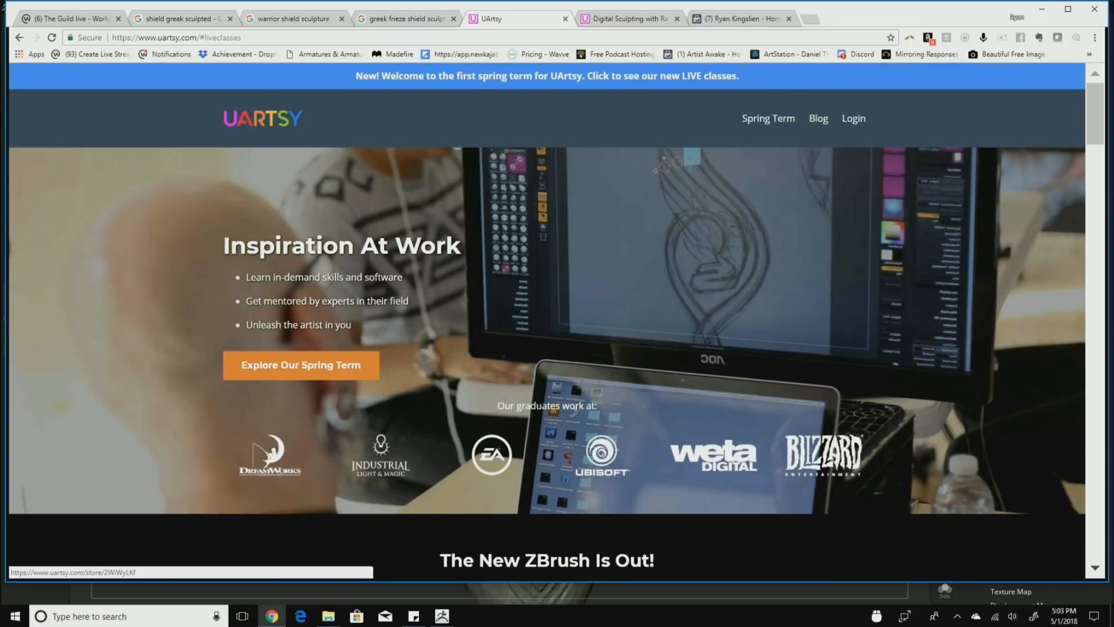
left_click(351, 367)
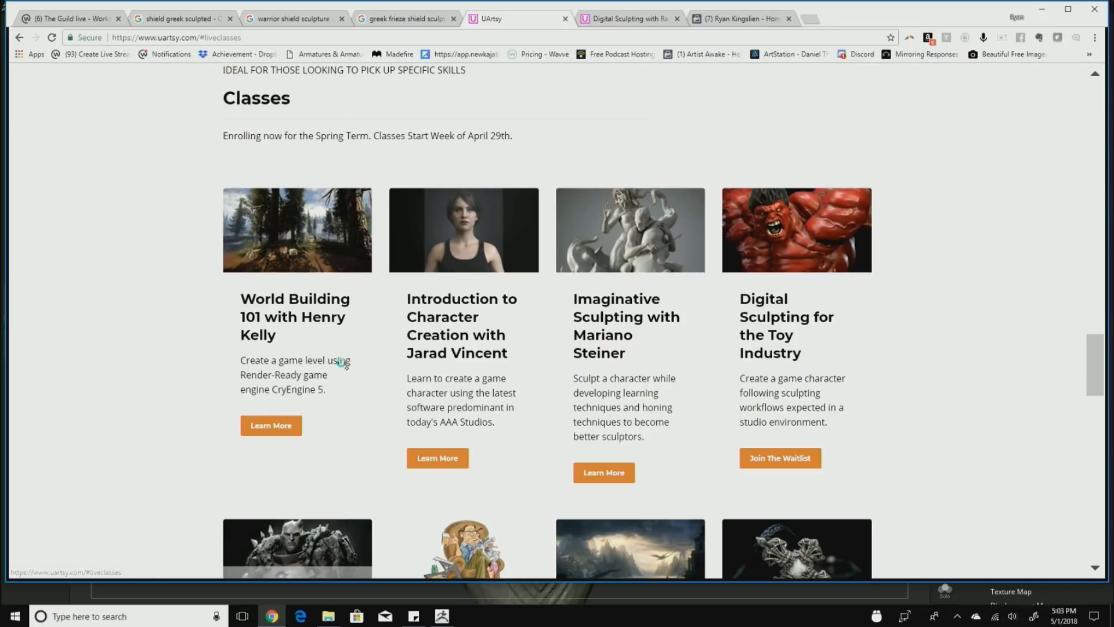
scroll(547, 311, "down", 2)
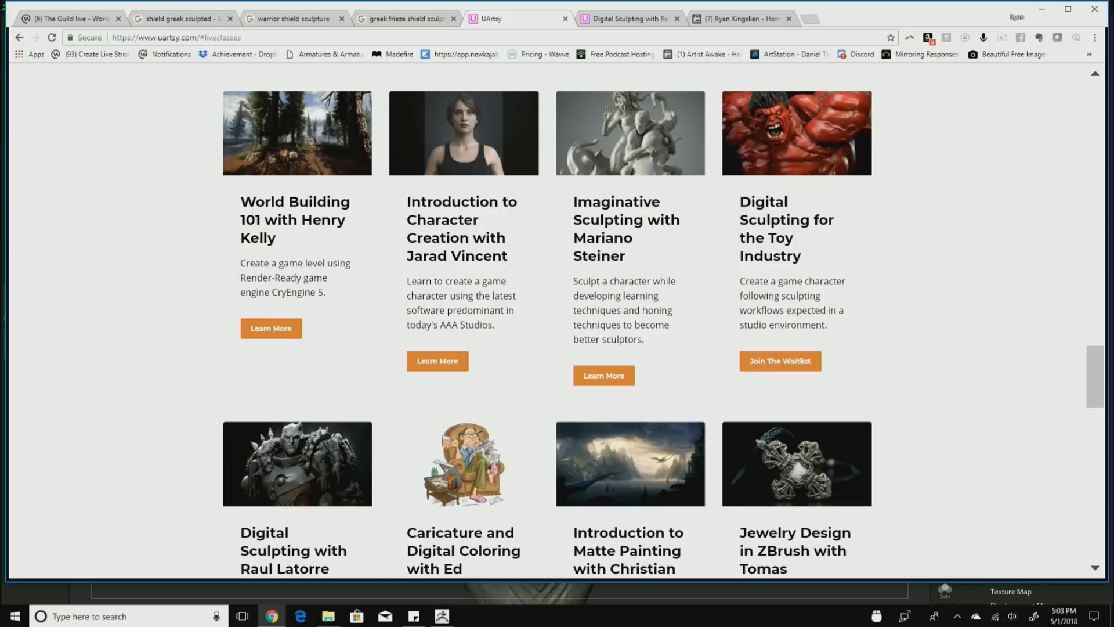
Open the Introduction to Character Creation and Imaginative Sculpting class pages in new tabs
right_click(427, 359)
left_click(464, 371)
right_click(590, 383)
left_click(677, 385)
Open the Digital Sculpting class page in a new tab and show the already open Digital Sculpting tab
scroll(816, 311, "up", 1)
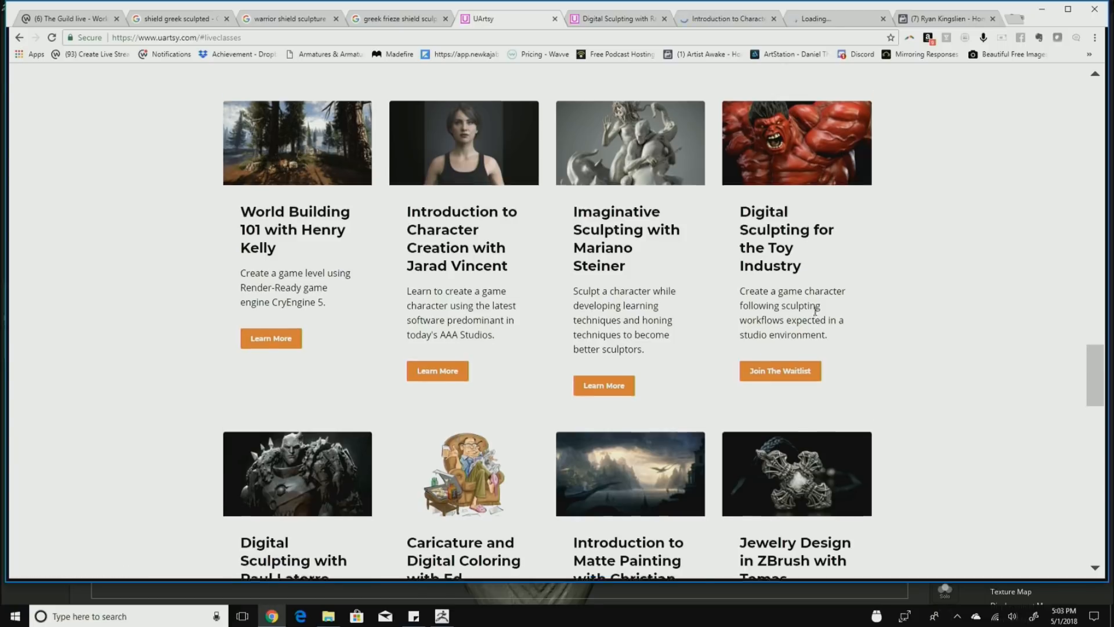
scroll(815, 313, "up", 4)
scroll(818, 371, "down", 2)
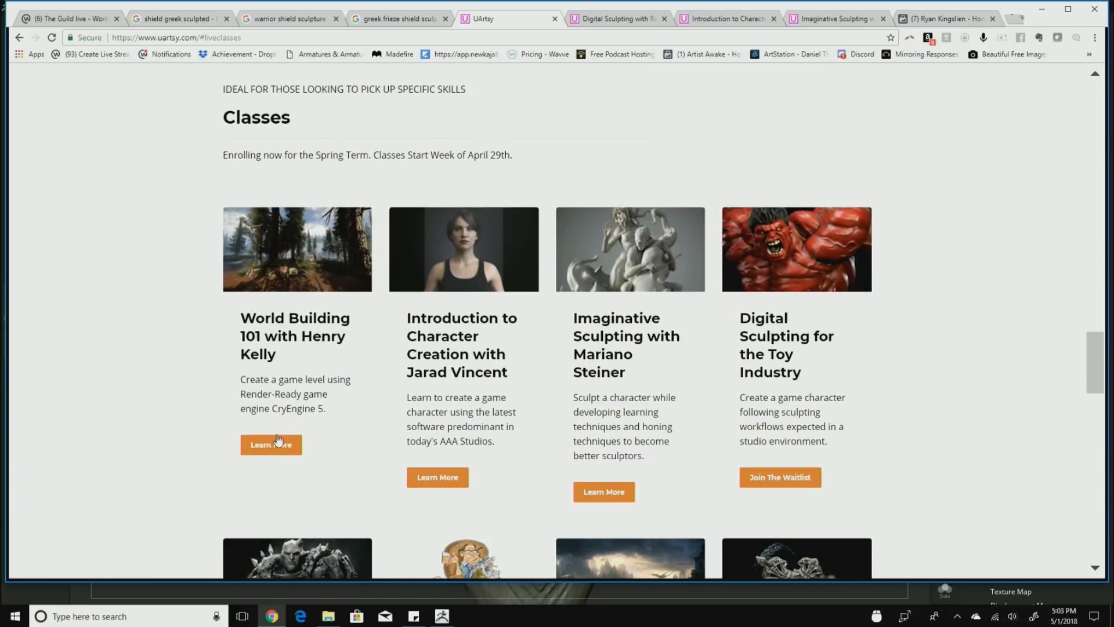
scroll(289, 472, "down", 3)
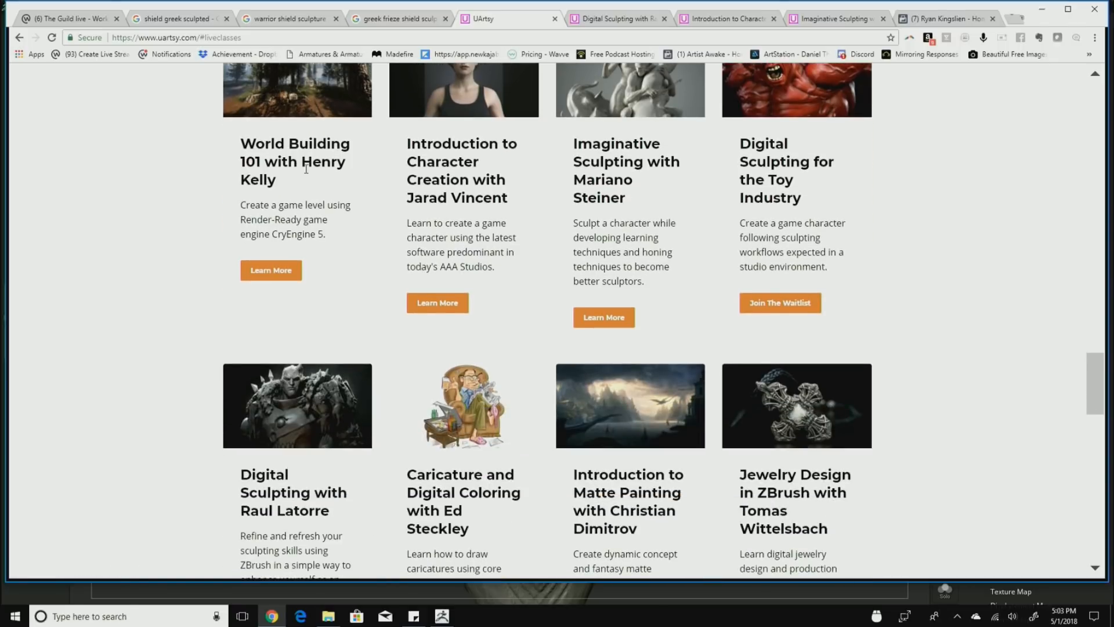
scroll(337, 354, "down", 3)
right_click(268, 456)
left_click(284, 465)
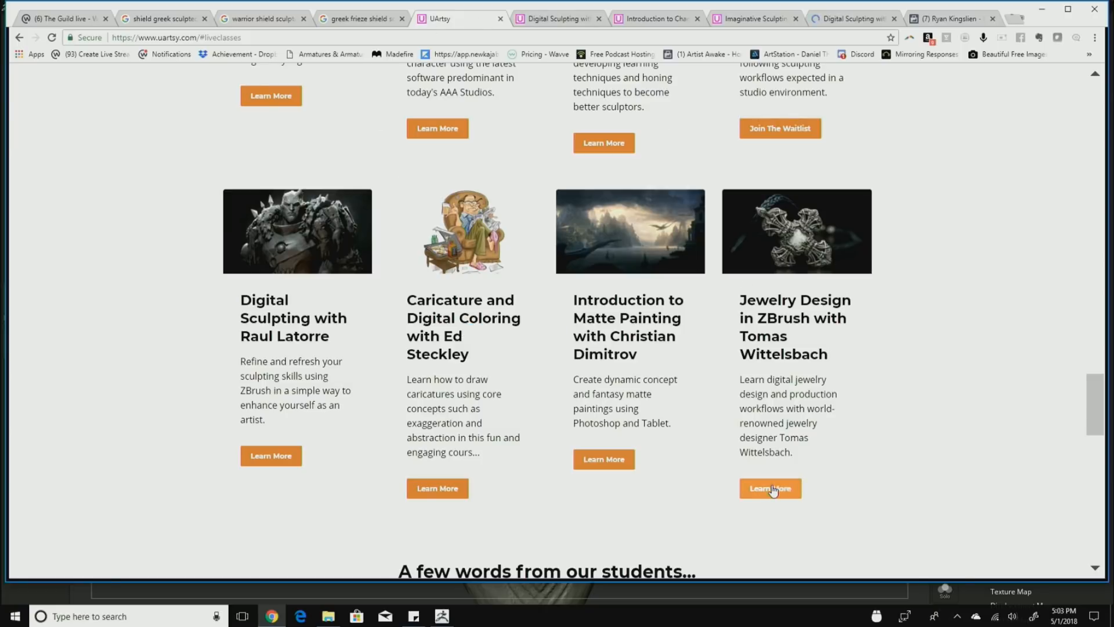
left_click(557, 19)
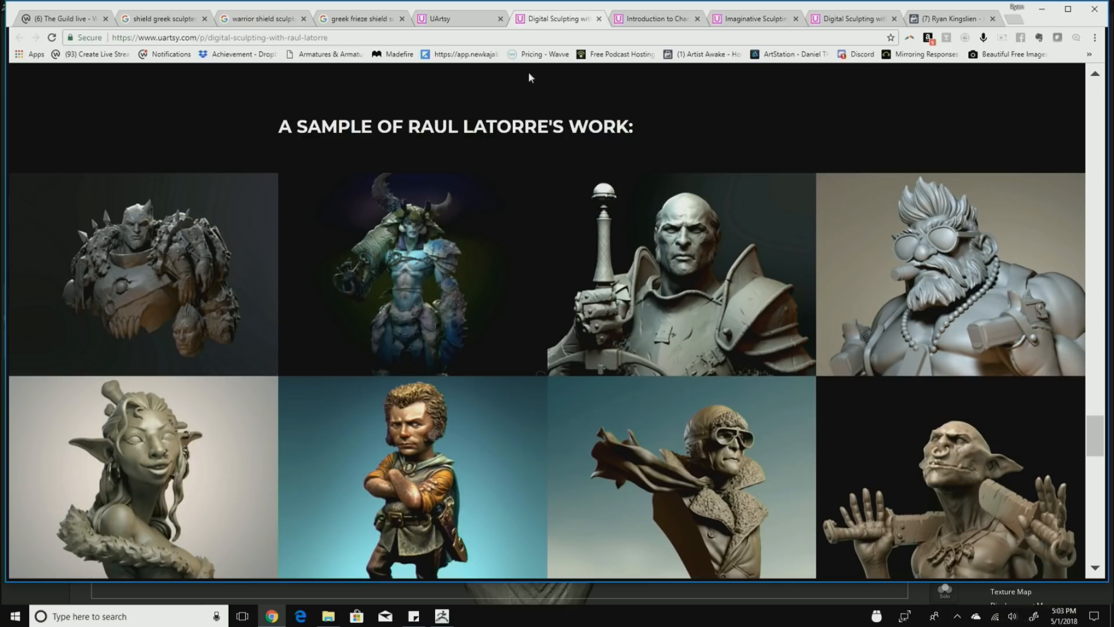
Review the Week 4 Hierarchy of Forms topics in the Digital Sculpting class curriculum and close that class page
scroll(505, 293, "up", 20)
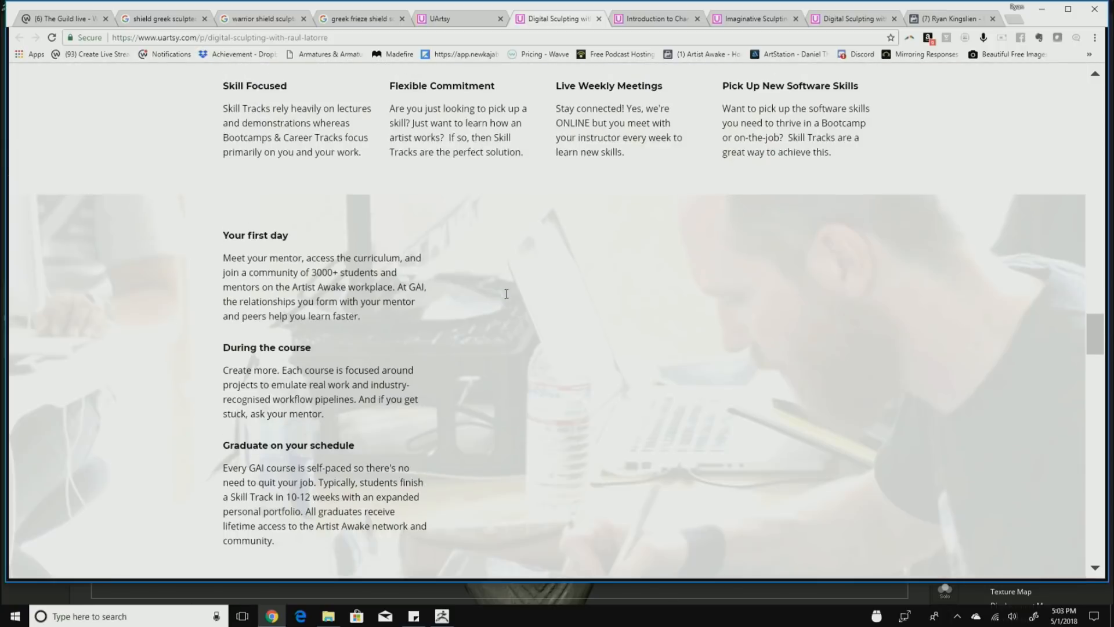
scroll(506, 294, "up", 10)
scroll(506, 293, "down", 4)
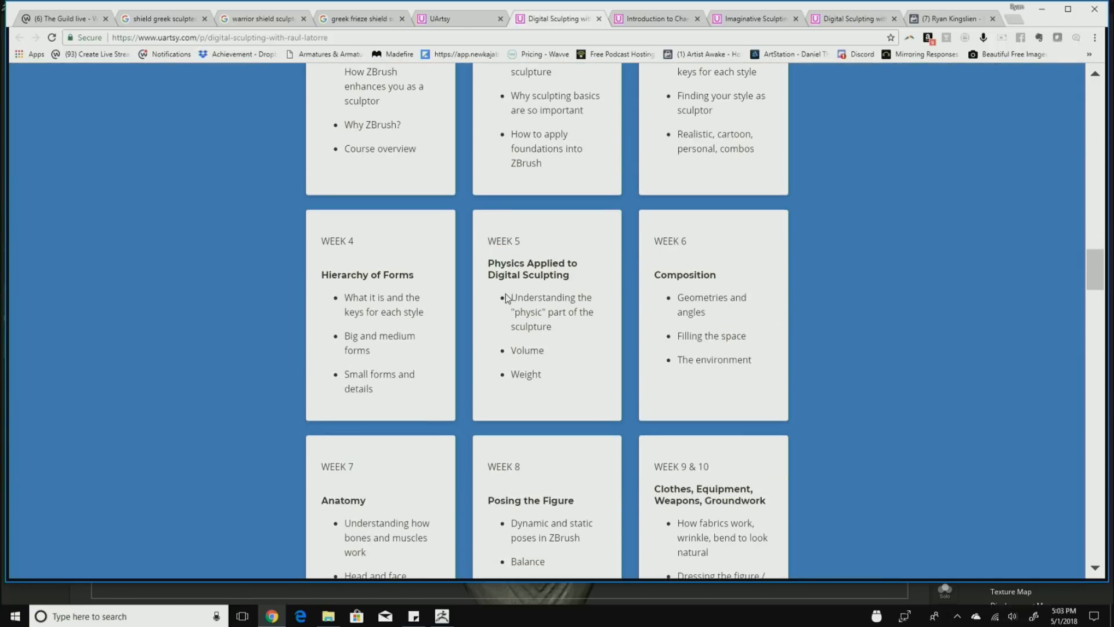
left_click_drag(354, 299, 417, 376)
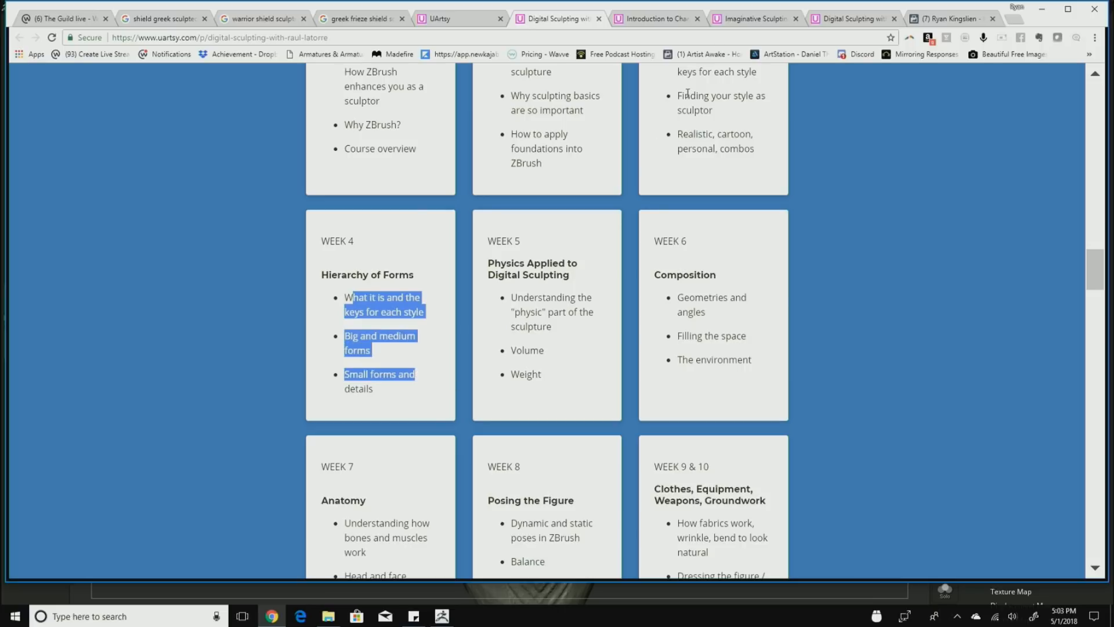
key("ctrl+w")
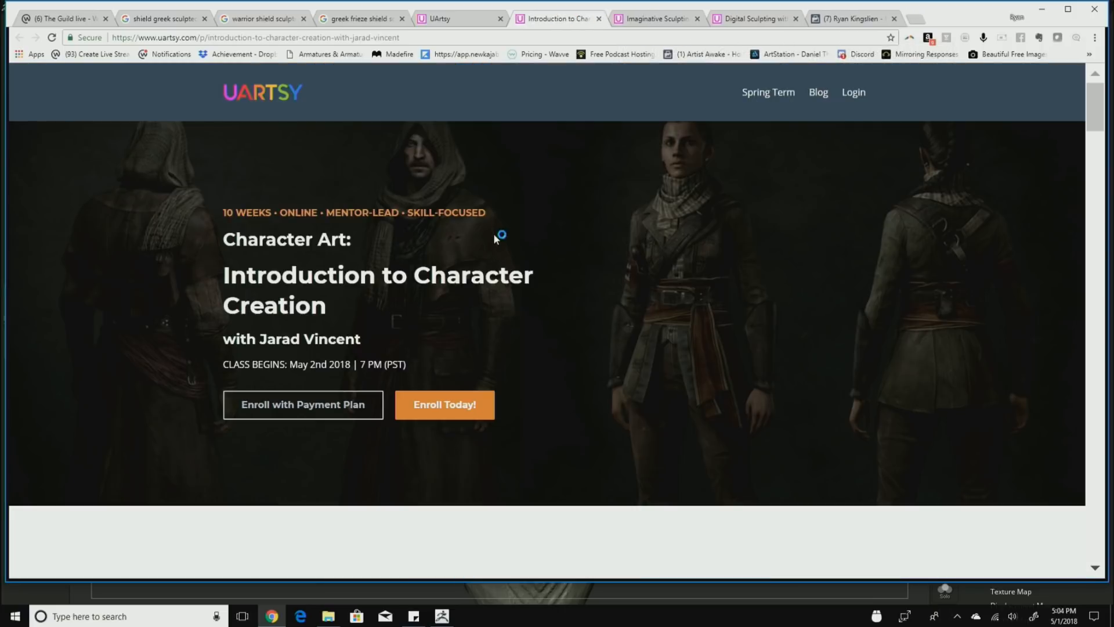
Review the learning outcomes of the Introduction to Character Creation class, highlighting baking and texturing, and close its page
scroll(487, 315, "down", 20)
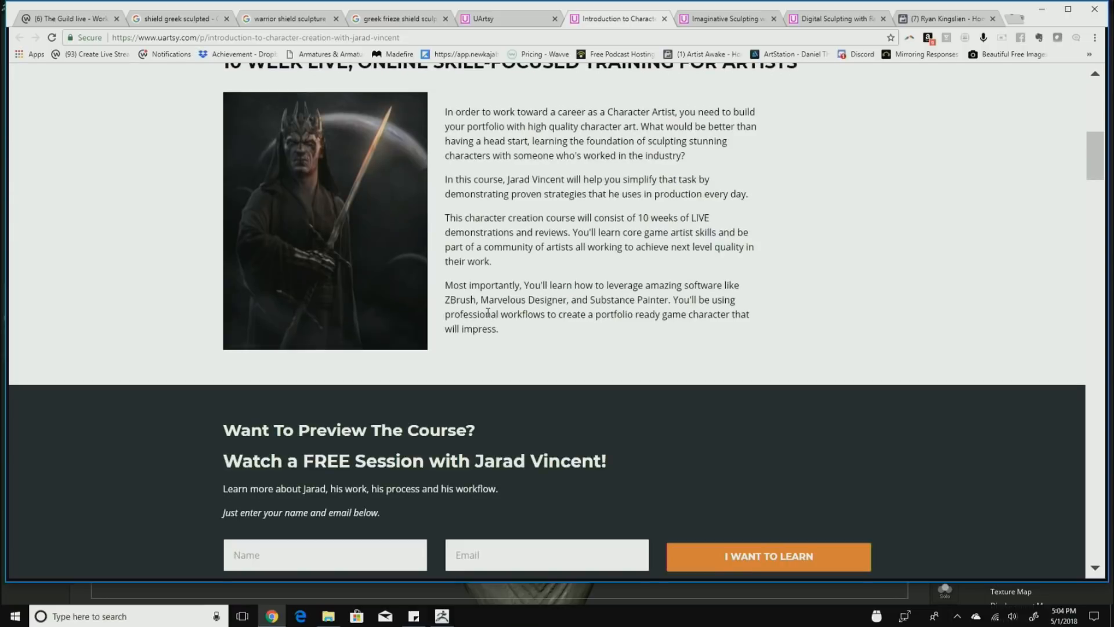
scroll(487, 316, "down", 4)
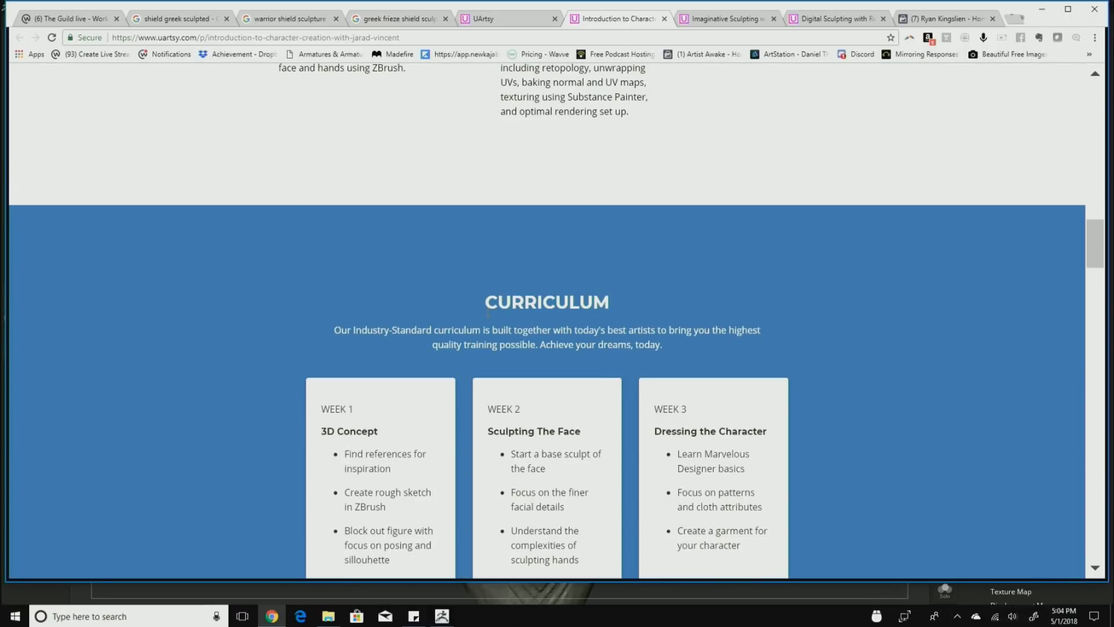
mouse_move(523, 199)
left_mouse_down()
mouse_move(598, 201)
mouse_move(619, 213)
left_mouse_up()
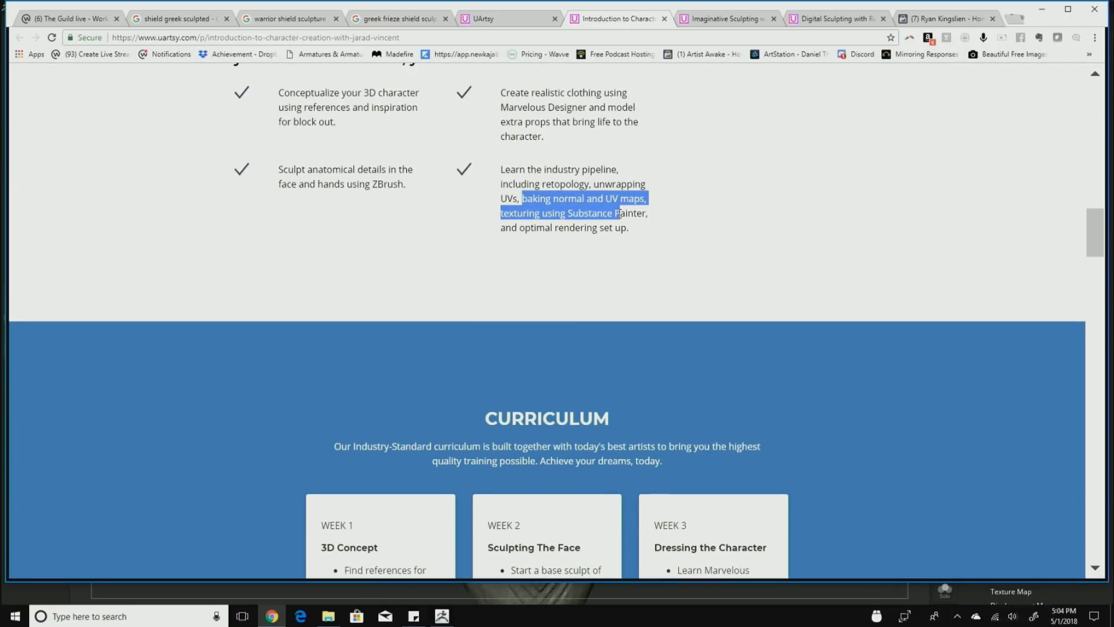
left_click(664, 18)
Read through the Imaginative Sculpting class page, highlighting the Week 2 anatomy topics and continuing to the mentor section
scroll(543, 291, "down", 10)
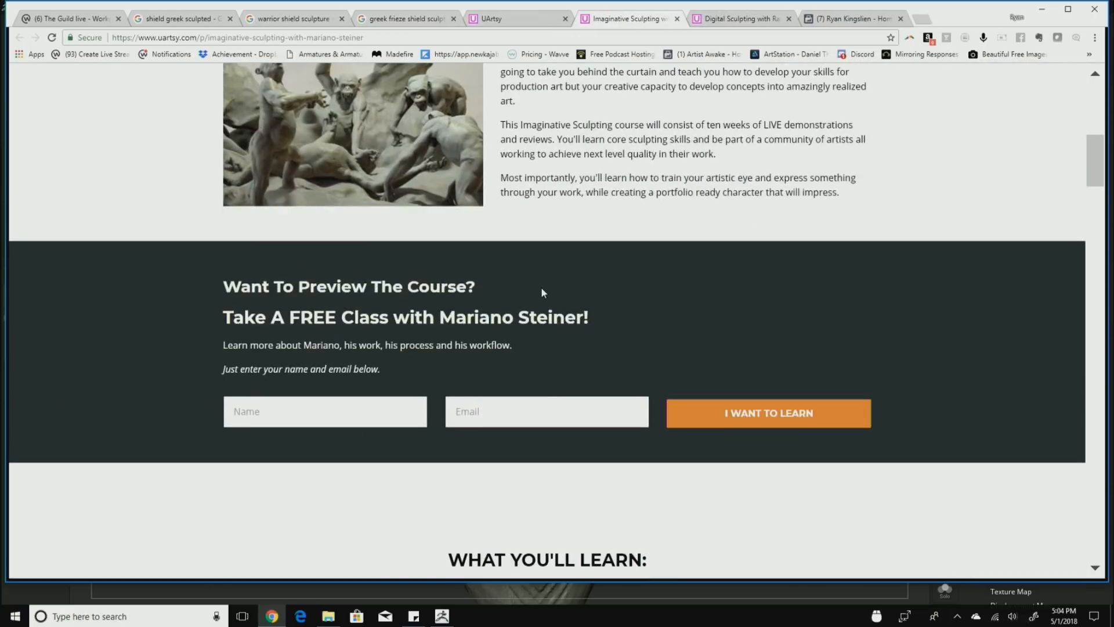
scroll(542, 292, "down", 10)
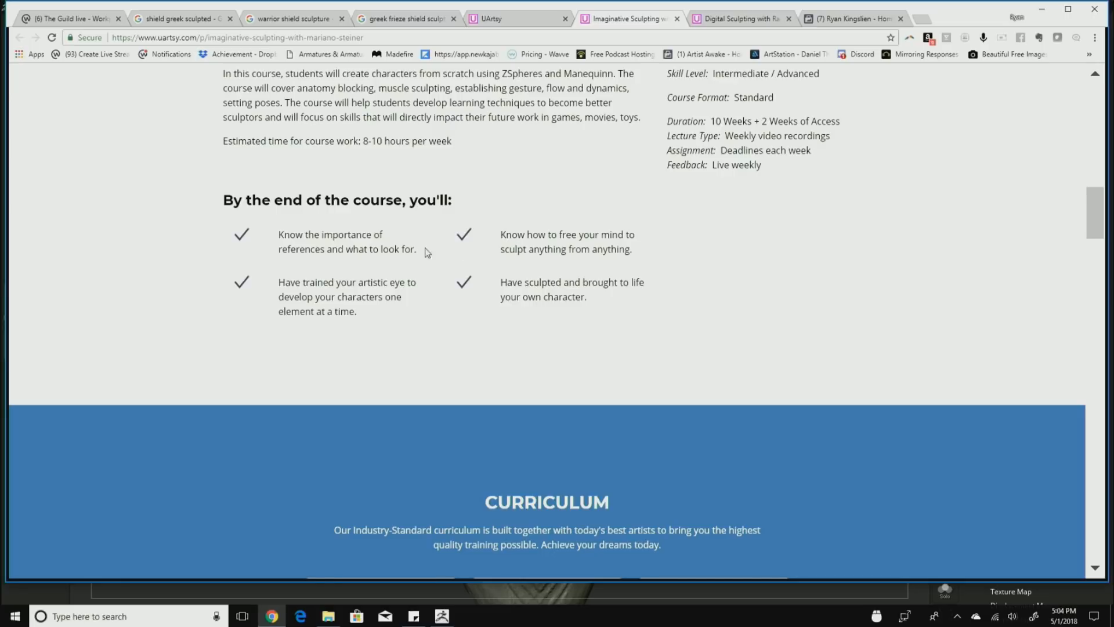
scroll(407, 255, "down", 8)
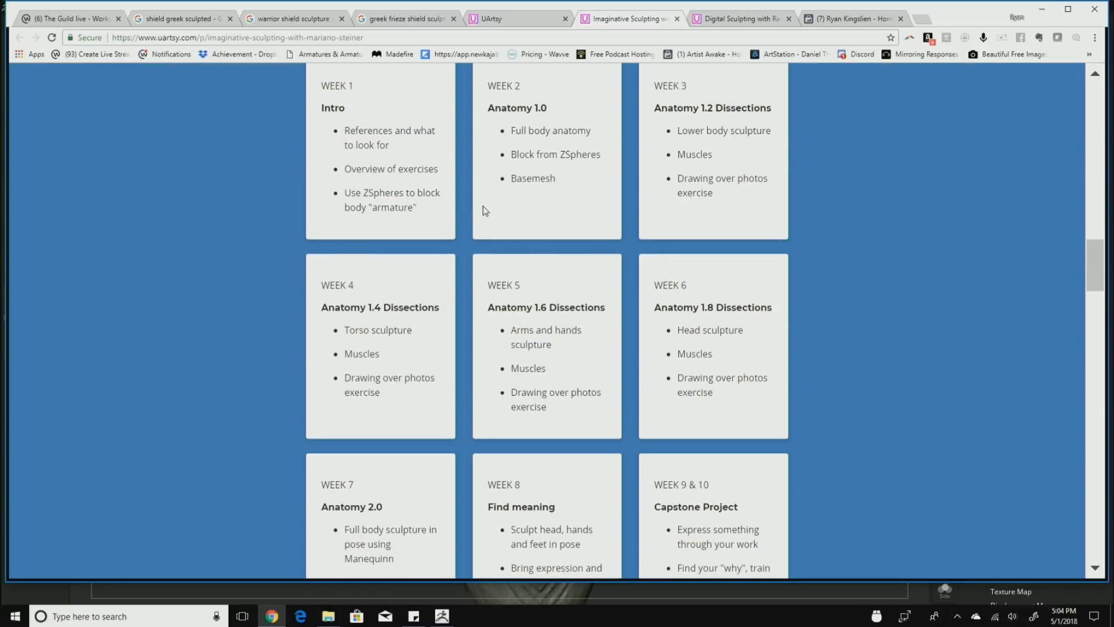
left_click_drag(514, 191, 555, 232)
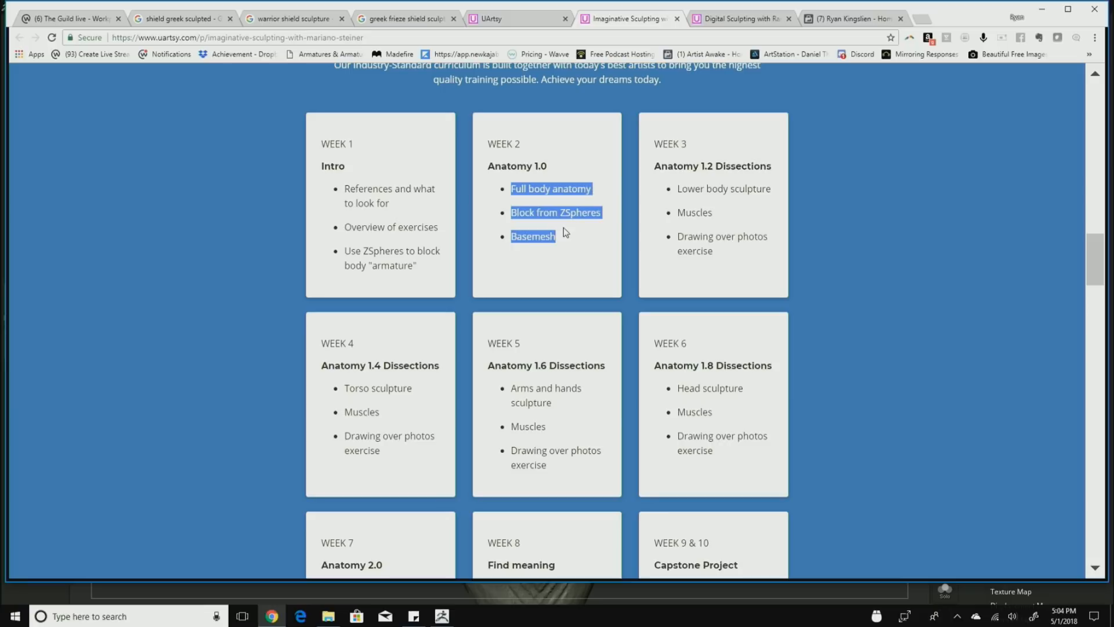
scroll(602, 277, "down", 1)
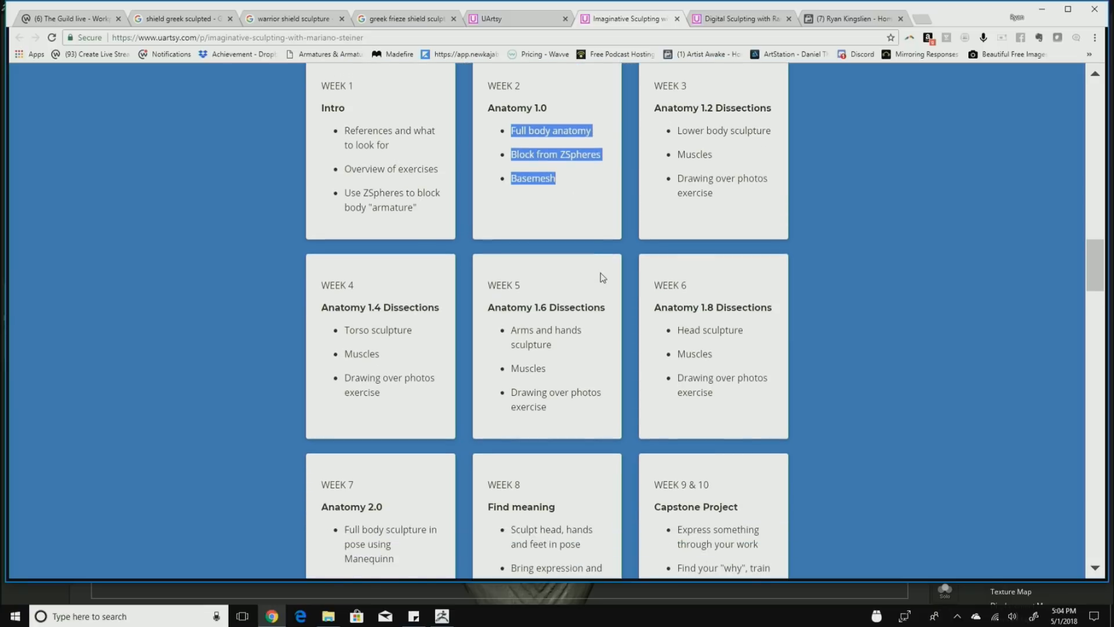
scroll(602, 277, "down", 2)
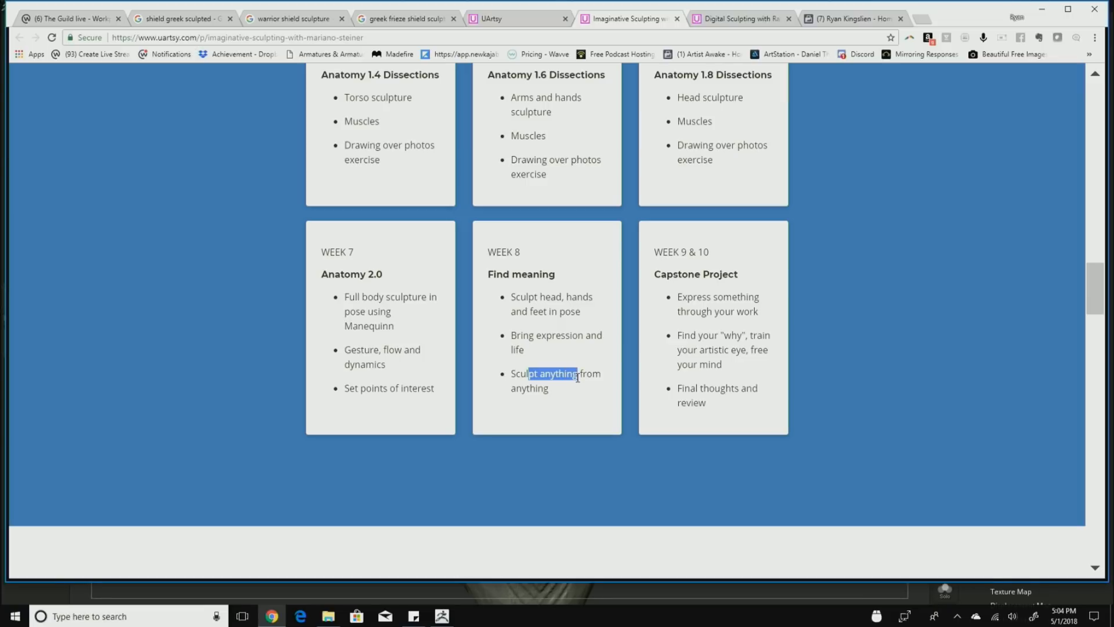
scroll(577, 378, "up", 8)
scroll(577, 377, "down", 20)
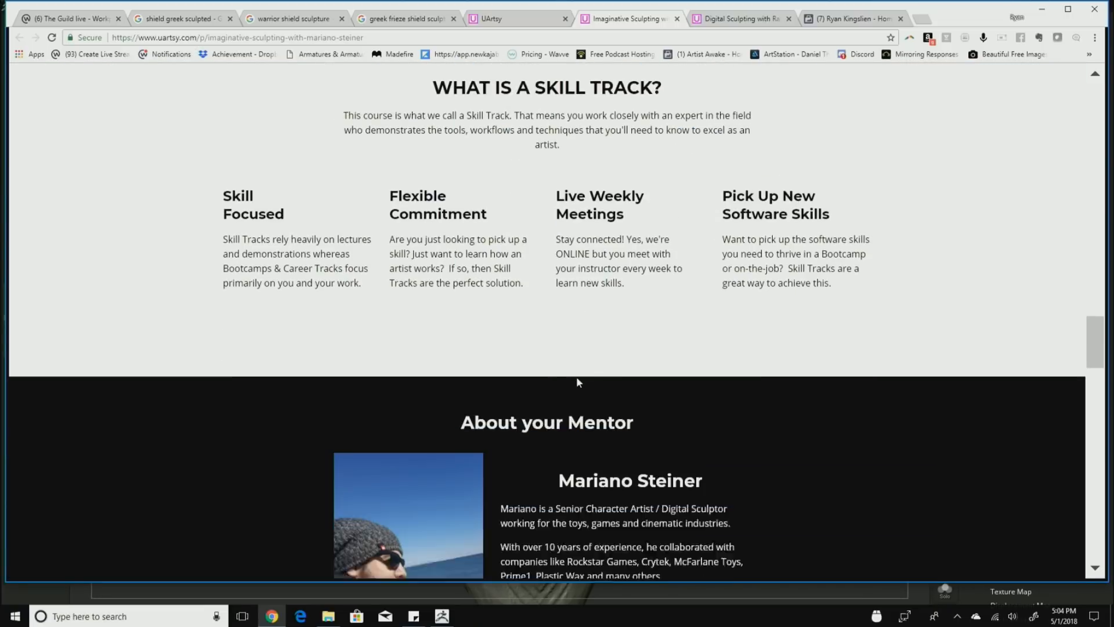
scroll(577, 380, "down", 5)
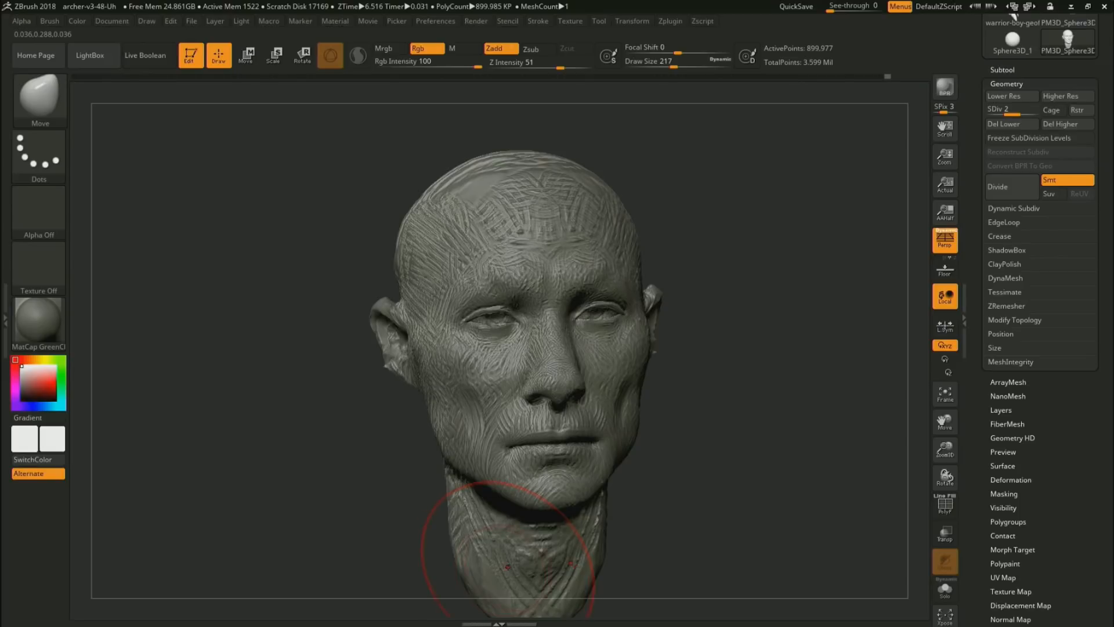
Return to ZBrush, smooth out the forehead's stroke texture and set the draw size to 68 with the head facing front
mouse_move(750, 455)
left_mouse_down()
mouse_move(726, 447)
mouse_move(718, 419)
mouse_move(701, 411)
mouse_move(705, 342)
mouse_move(763, 401)
left_mouse_up()
key("s")
mouse_move(844, 355)
left_mouse_down("alt")
mouse_move(811, 419)
mouse_move(777, 401)
mouse_move(791, 364)
left_mouse_up("alt")
key("s")
mouse_move(524, 283)
left_mouse_down()
mouse_move(496, 283)
mouse_move(533, 282)
mouse_move(502, 227)
mouse_move(576, 244)
mouse_move(557, 233)
left_mouse_up()
key("shift")
left_click_drag(577, 289, 590, 324, "shift")
key("s")
left_click_drag(569, 415, 561, 415)
key("shift")
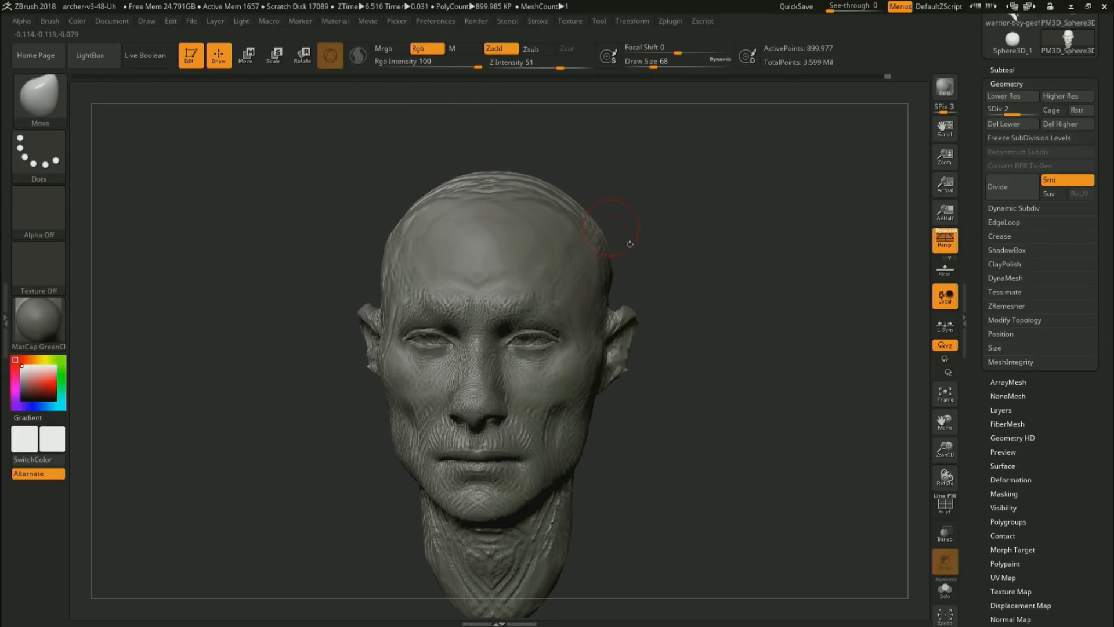
key("shift")
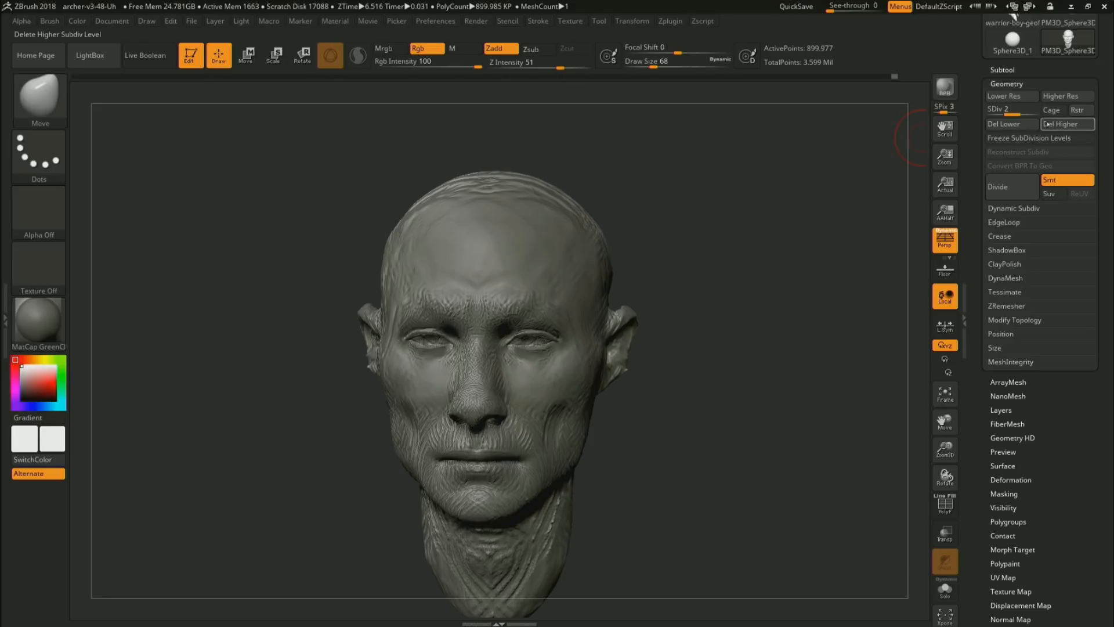
Remove the head's subdivision levels and turn on Sculptris Pro mode
left_click(1017, 135)
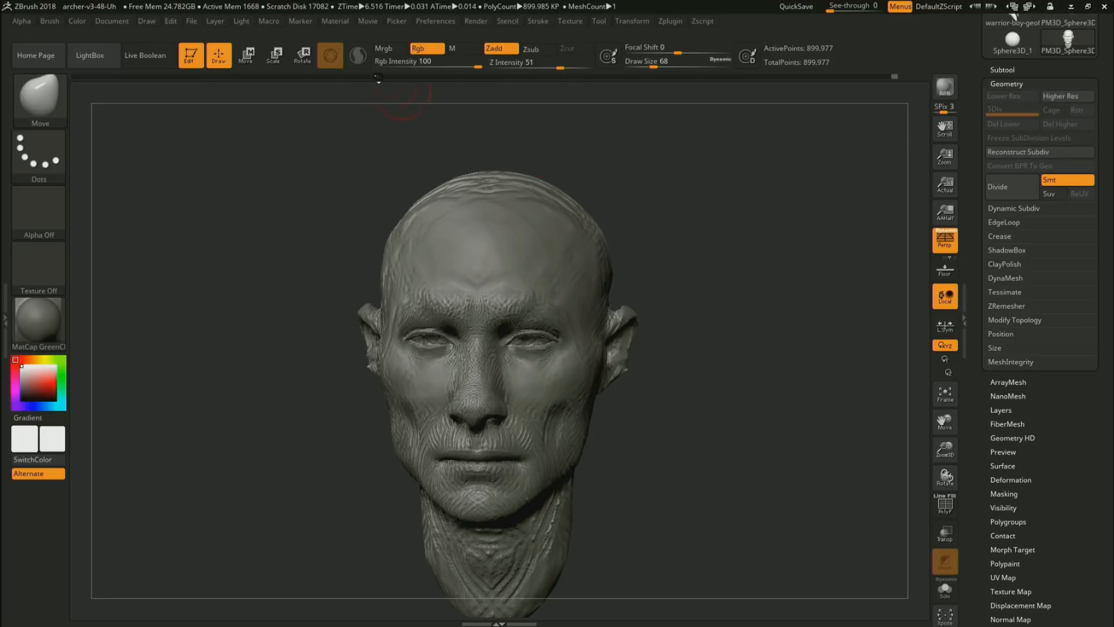
key("shift")
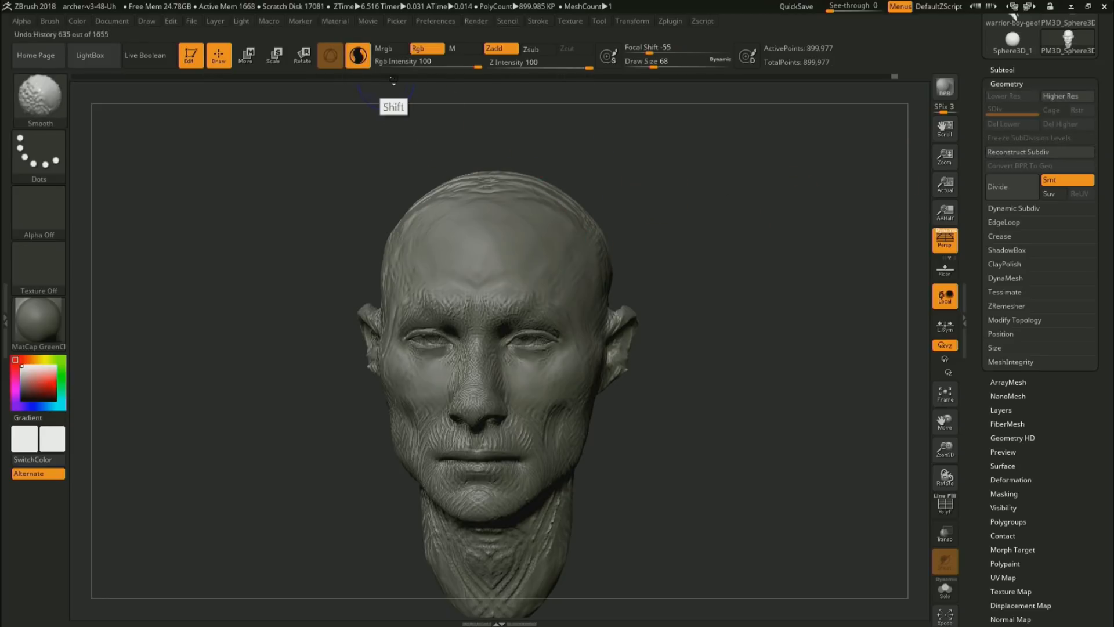
key("shift")
Smooth the rough stroke texture on the brow, nose and upper cheeks
mouse_move(537, 371)
left_mouse_down("shift")
mouse_move(483, 347)
mouse_move(495, 305)
mouse_move(522, 290)
mouse_move(499, 313)
mouse_move(551, 301)
mouse_move(587, 369)
mouse_move(586, 353)
mouse_move(532, 442)
mouse_move(530, 424)
mouse_move(510, 443)
mouse_move(455, 426)
mouse_move(437, 451)
mouse_move(458, 394)
mouse_move(452, 413)
mouse_move(511, 478)
mouse_move(487, 513)
mouse_move(521, 493)
mouse_move(541, 443)
mouse_move(588, 397)
mouse_move(588, 373)
mouse_move(408, 78)
left_mouse_up("shift")
left_click_drag(686, 304, 681, 279)
mouse_move(540, 290)
left_mouse_down("shift")
mouse_move(500, 280)
mouse_move(474, 310)
mouse_move(474, 332)
mouse_move(494, 348)
mouse_move(489, 329)
mouse_move(519, 312)
mouse_move(471, 367)
mouse_move(478, 388)
left_mouse_up("shift")
Set the draw size to 33 and smooth the inner cheek, the side of the nose and the upper lip
key("s")
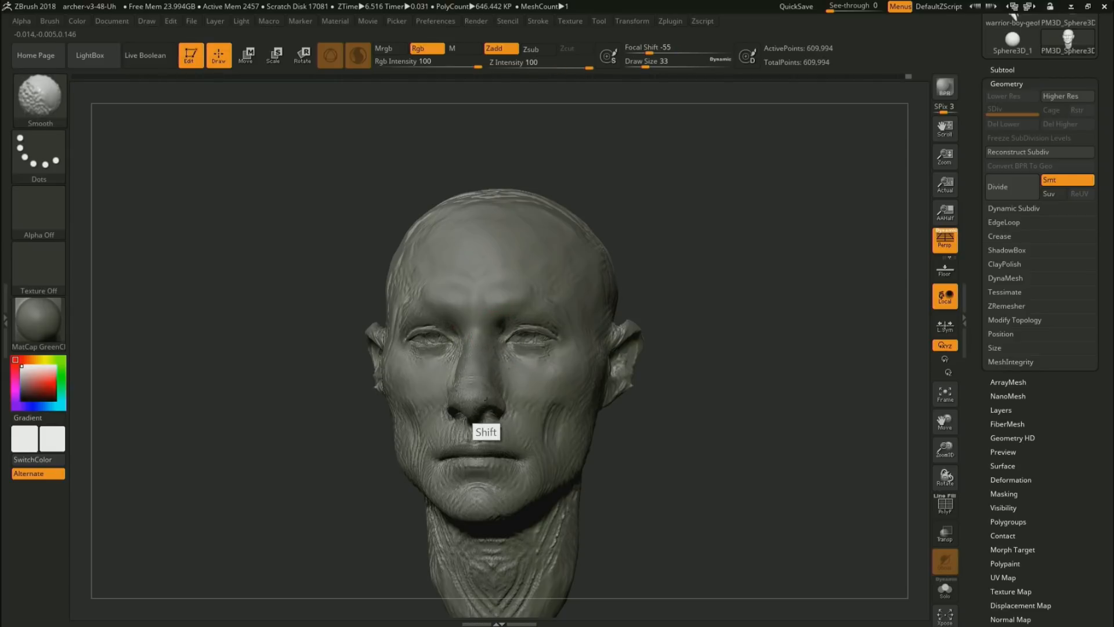
left_click_drag(636, 435, 536, 426)
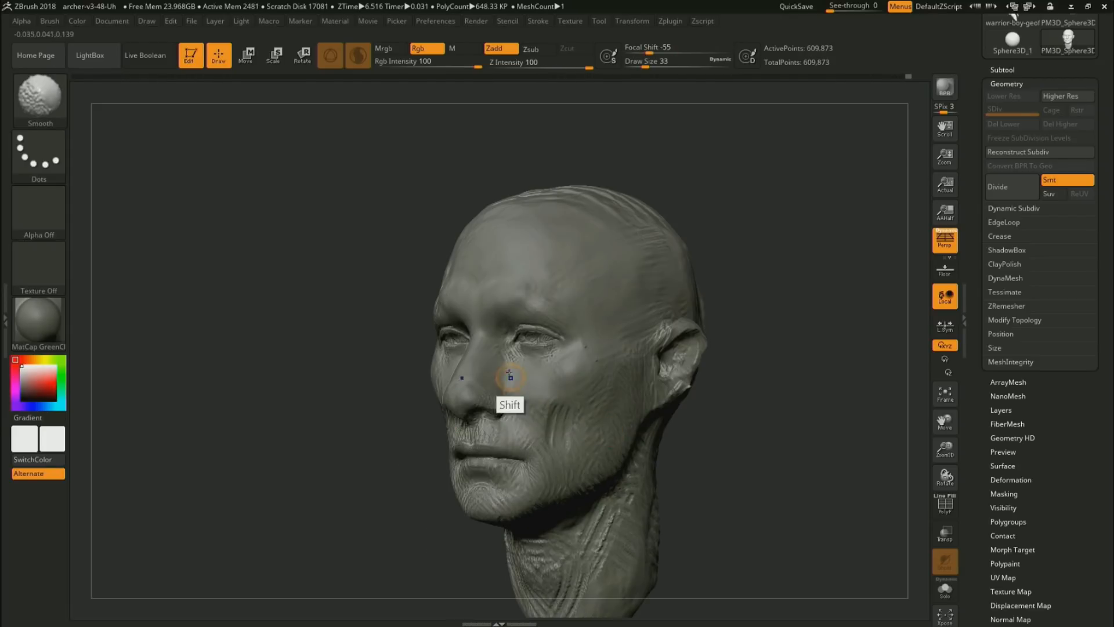
mouse_move(521, 352)
left_mouse_down("shift")
mouse_move(549, 351)
mouse_move(548, 396)
mouse_move(521, 426)
mouse_move(494, 409)
mouse_move(499, 434)
mouse_move(498, 425)
left_mouse_up("shift")
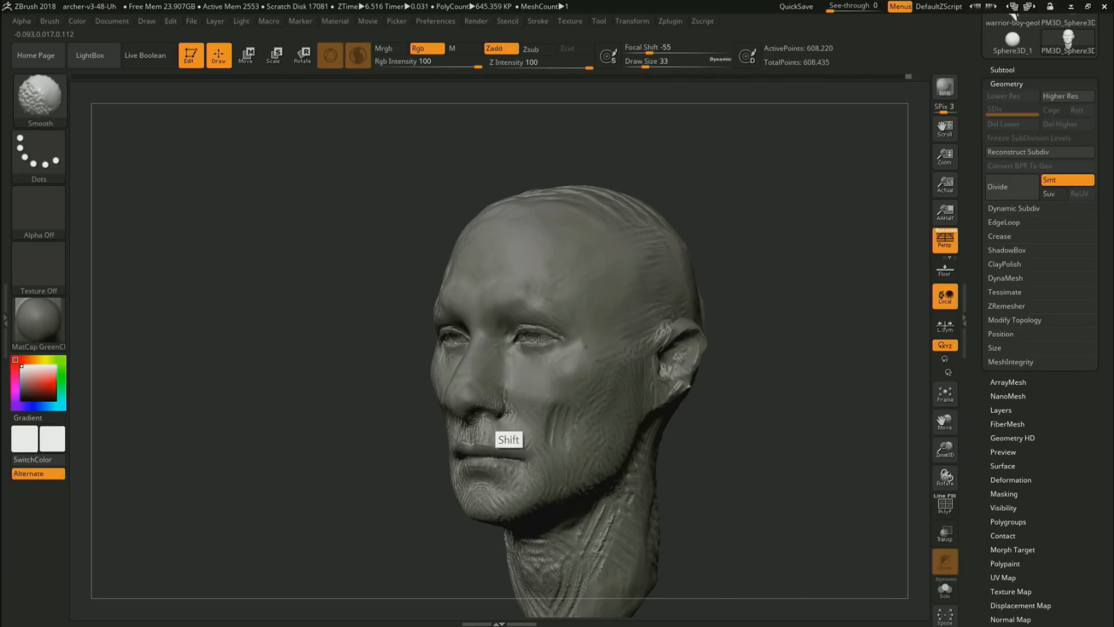
left_click_drag(495, 398, 497, 400, "shift")
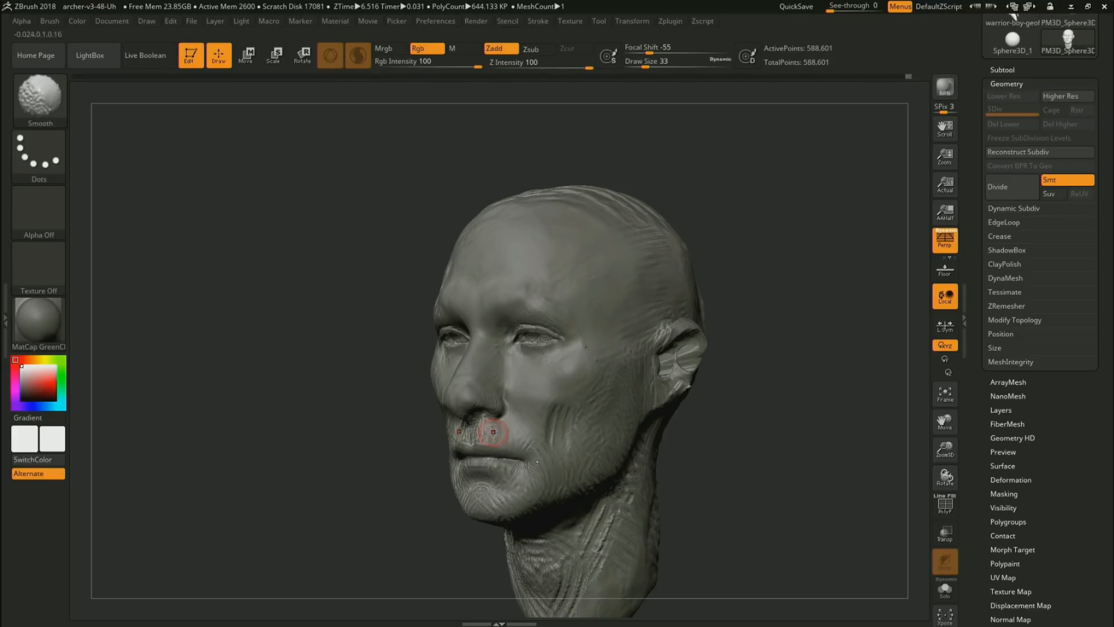
key("ctrl")
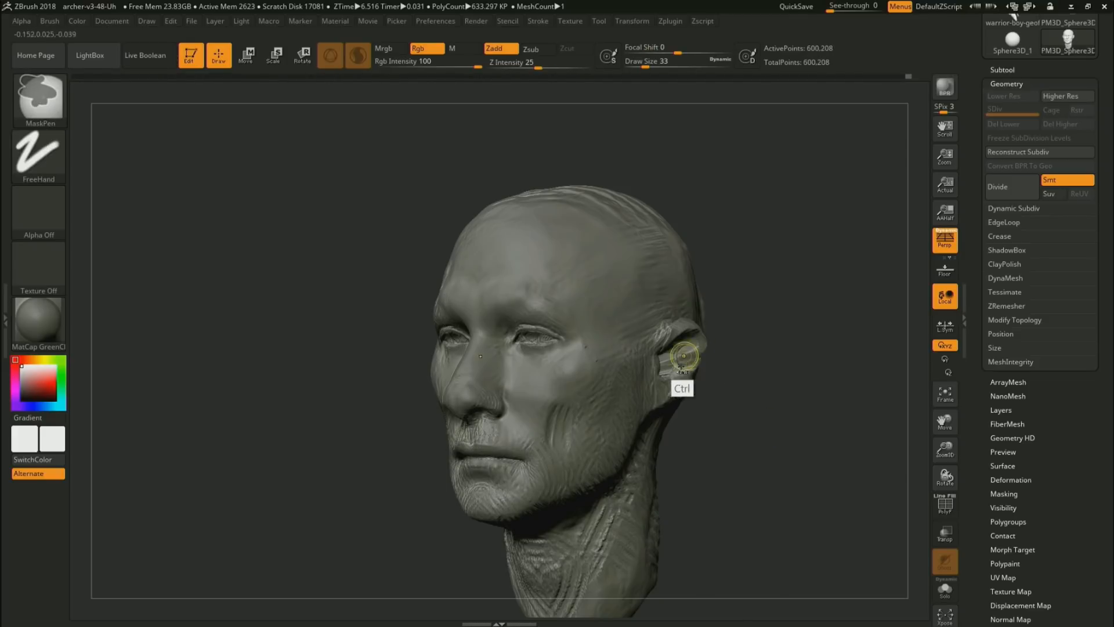
key("shift")
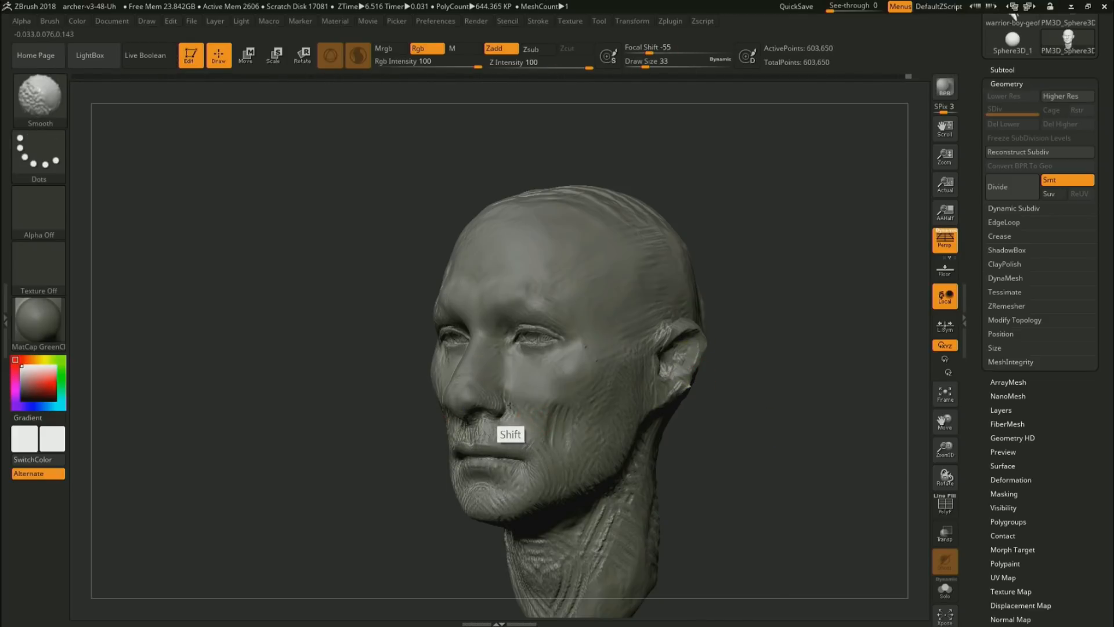
mouse_move(505, 411)
left_mouse_down("shift")
mouse_move(490, 401)
mouse_move(486, 423)
left_mouse_up("shift")
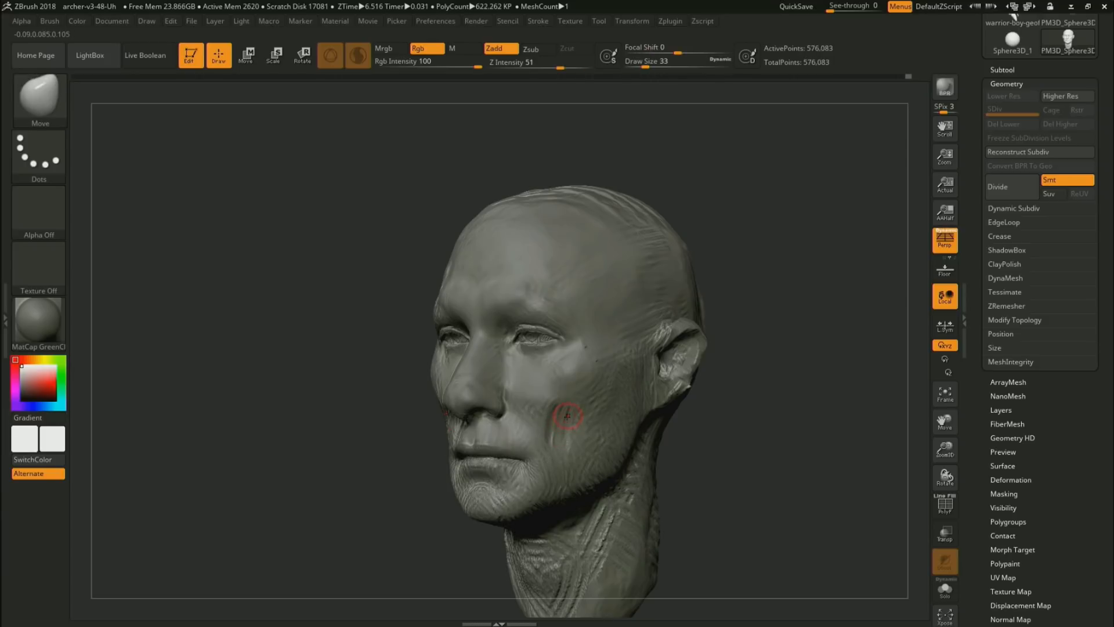
Set the draw size to 62 and smooth the lower cheek, checking the face from the front and three-quarter view
key("s")
left_click_drag(569, 430, 566, 430)
left_click_drag(781, 398, 784, 406)
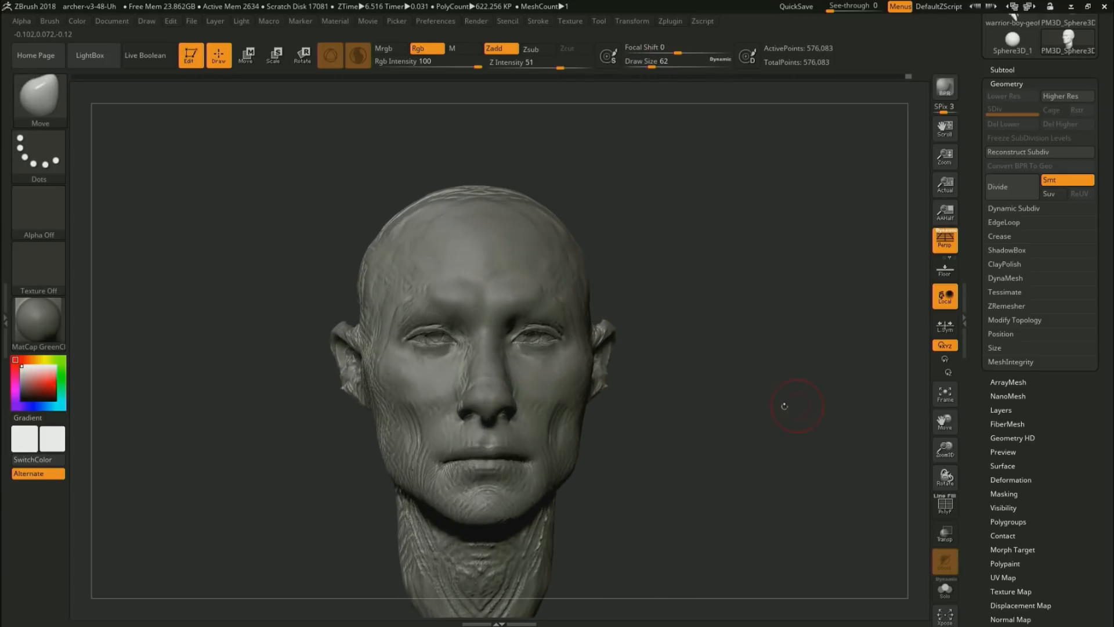
mouse_move(429, 447)
left_mouse_down("shift")
mouse_move(394, 428)
mouse_move(392, 404)
left_mouse_up("shift")
left_click_drag(340, 480, 375, 406)
key("shift")
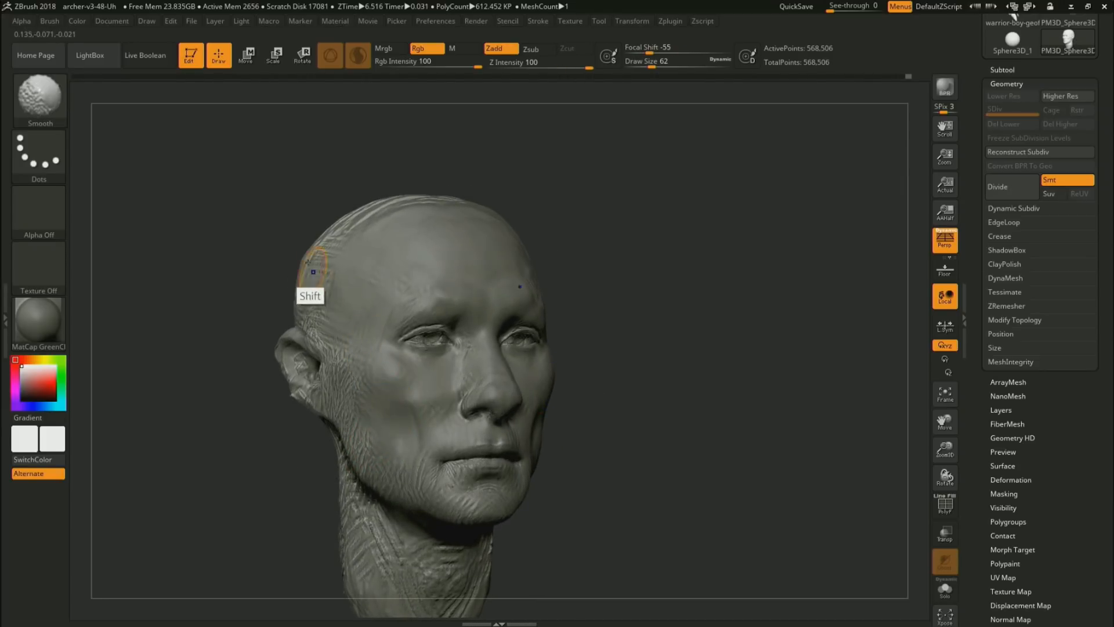
Turn off Sculptris Pro mode and smooth the side of the cheek and the jaw, briefly checking the wireframe
left_click(358, 55, "shift")
mouse_move(380, 401)
left_mouse_down("shift")
mouse_move(341, 335)
mouse_move(338, 393)
left_mouse_up("shift")
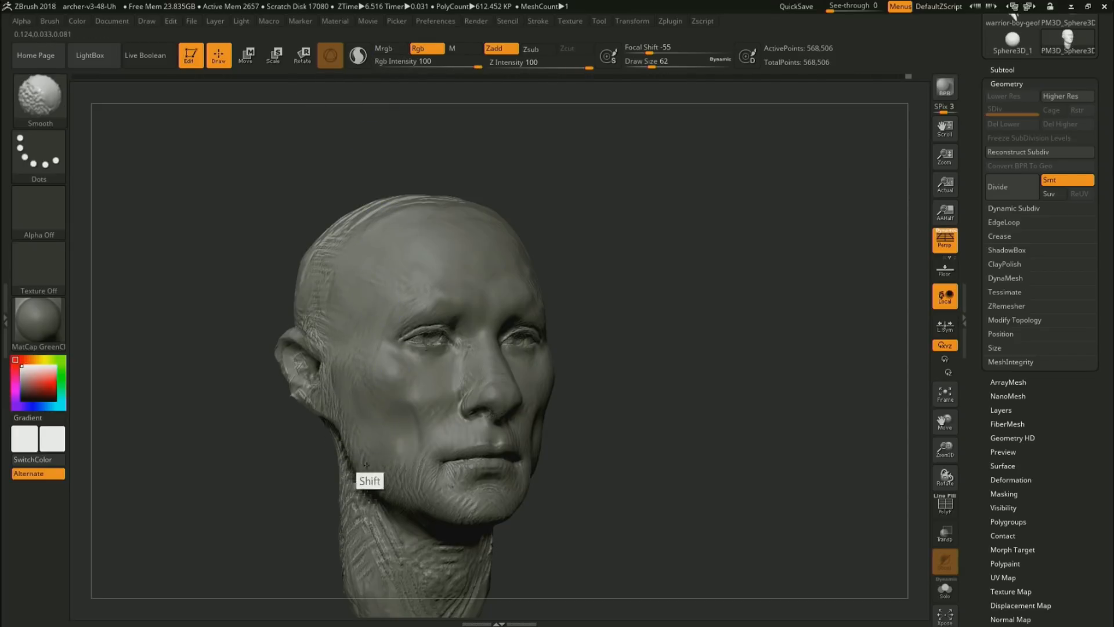
mouse_move(412, 462)
left_mouse_down("shift")
mouse_move(414, 502)
mouse_move(420, 406)
mouse_move(382, 371)
mouse_move(375, 406)
left_mouse_up("shift")
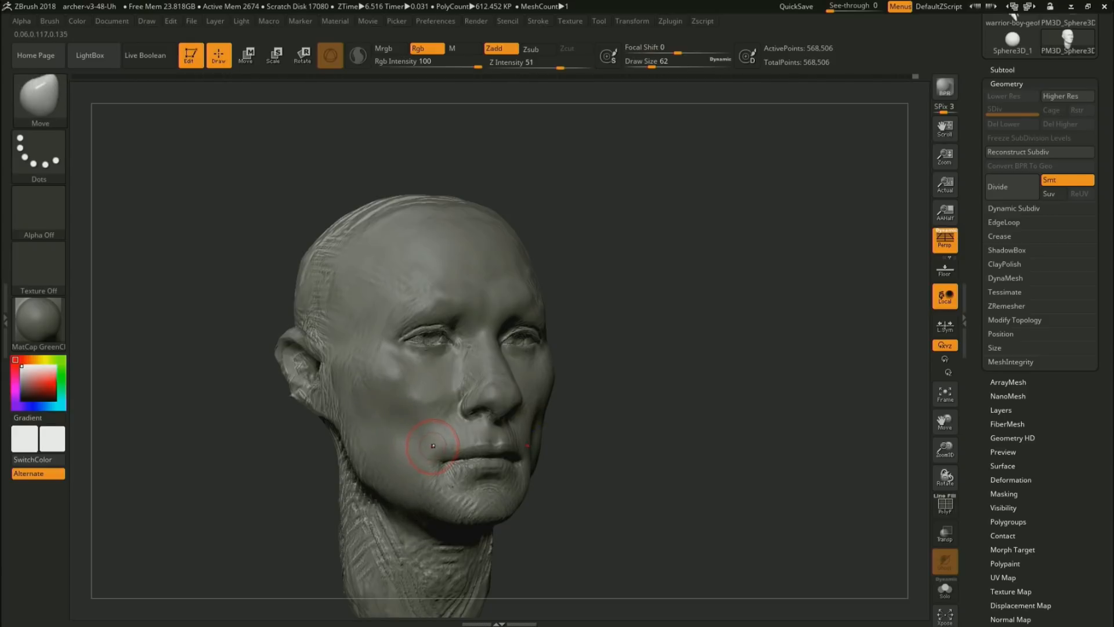
key("shift+f")
key("shift+f")
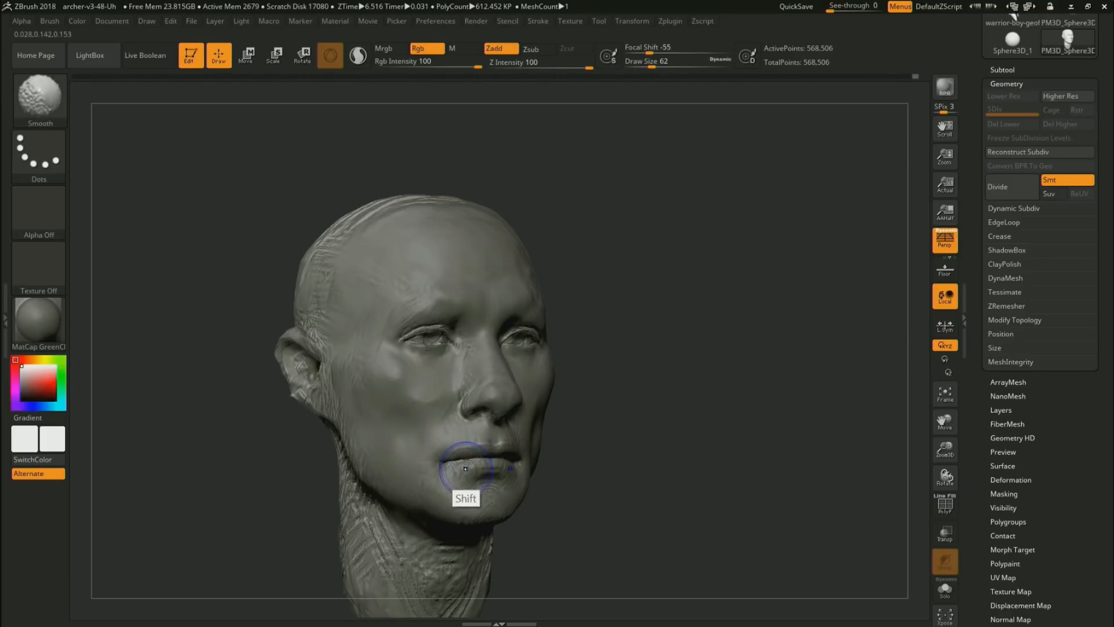
Choose the Move brush, set the draw size to 44 and smooth the area around the mouth and chin
key("b")
key("m")
key("v")
key("s")
key("shift")
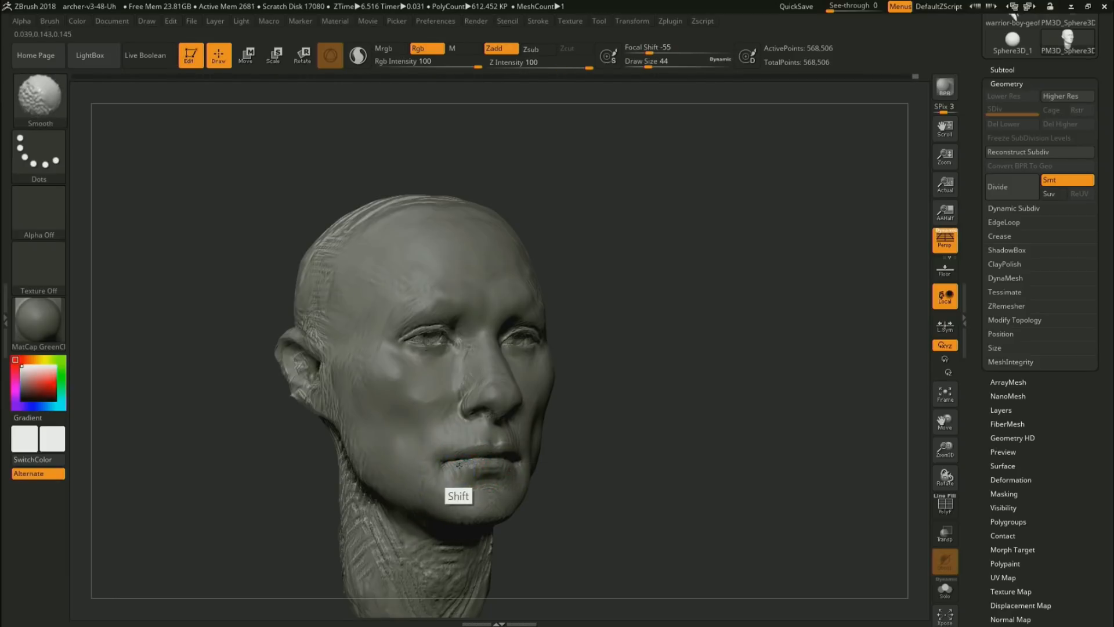
left_click_drag(479, 463, 464, 453, "shift")
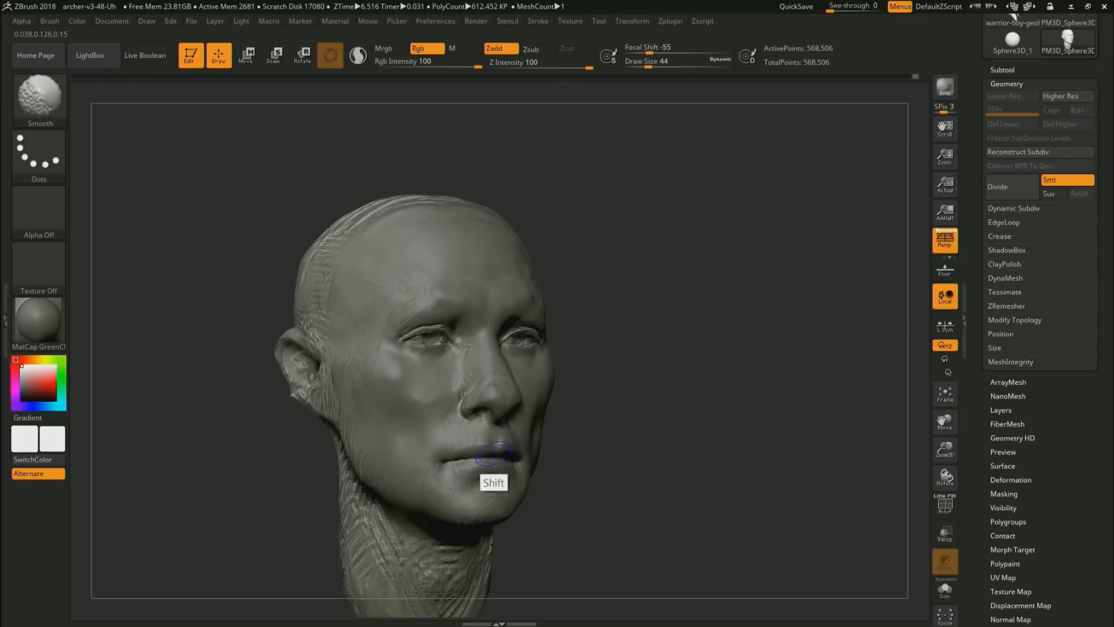
mouse_move(471, 496)
left_mouse_down("shift")
mouse_move(499, 493)
mouse_move(475, 516)
left_mouse_up("shift")
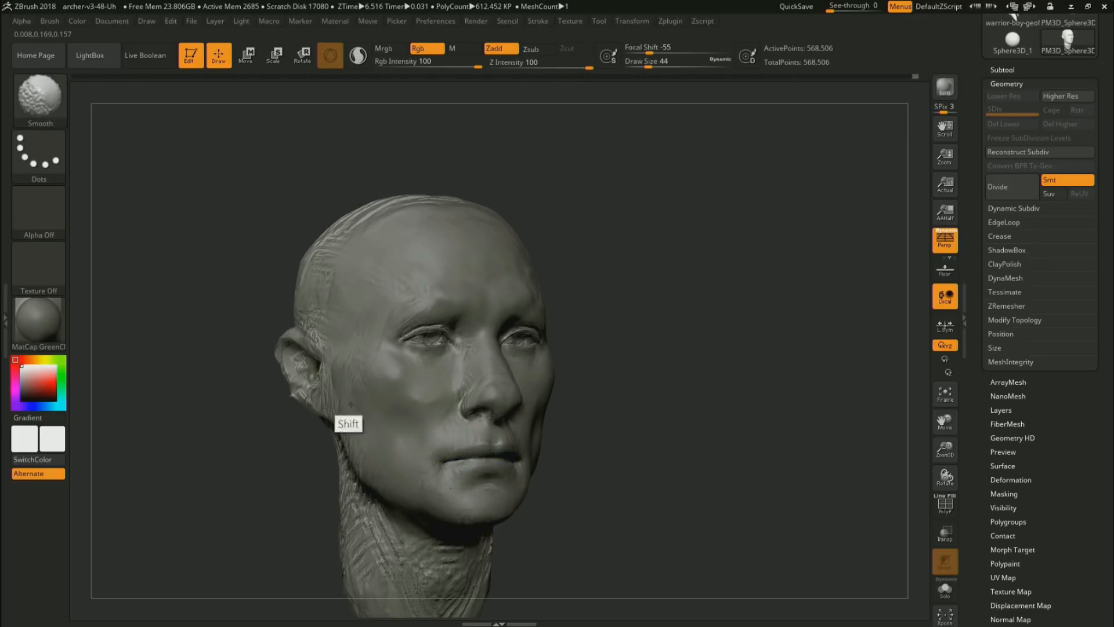
Set the draw size to 71 and smooth the stroke texture along the whole neck
key("s")
left_click_drag(387, 514, 388, 514)
left_click_drag(637, 456, 686, 357, "alt")
mouse_move(422, 415)
left_mouse_down("shift")
mouse_move(425, 429)
mouse_move(395, 378)
mouse_move(393, 423)
mouse_move(390, 381)
mouse_move(398, 447)
mouse_move(467, 506)
mouse_move(450, 480)
mouse_move(488, 532)
mouse_move(550, 485)
left_mouse_up("shift")
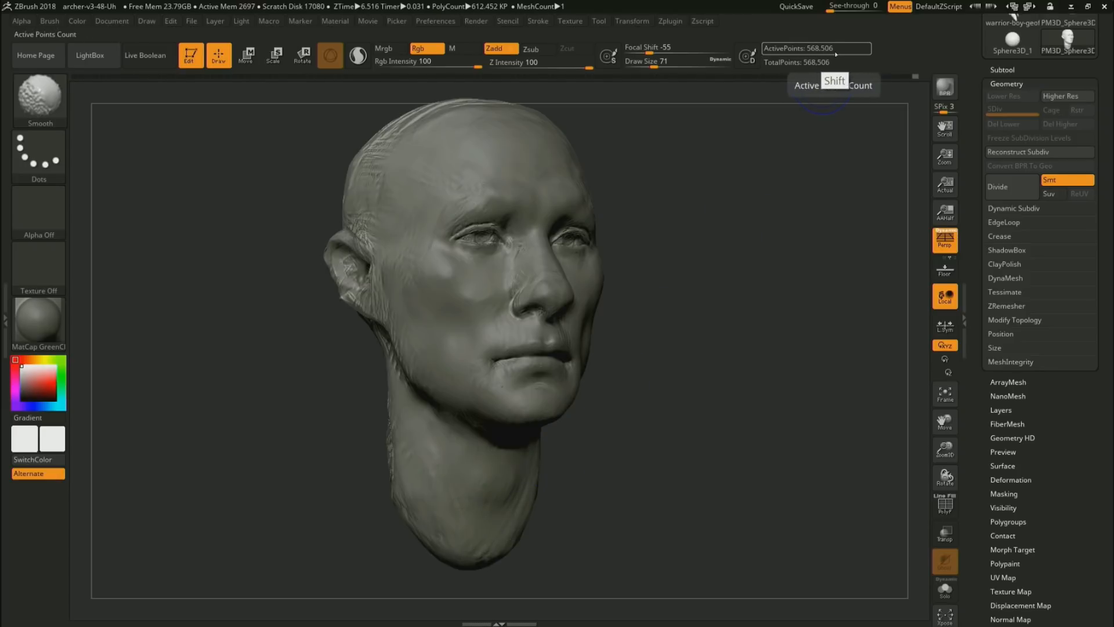
Smooth the side of the neck below the ear and check the head's mesh density in wireframe display
left_click_drag(685, 186, 795, 200)
key("shift")
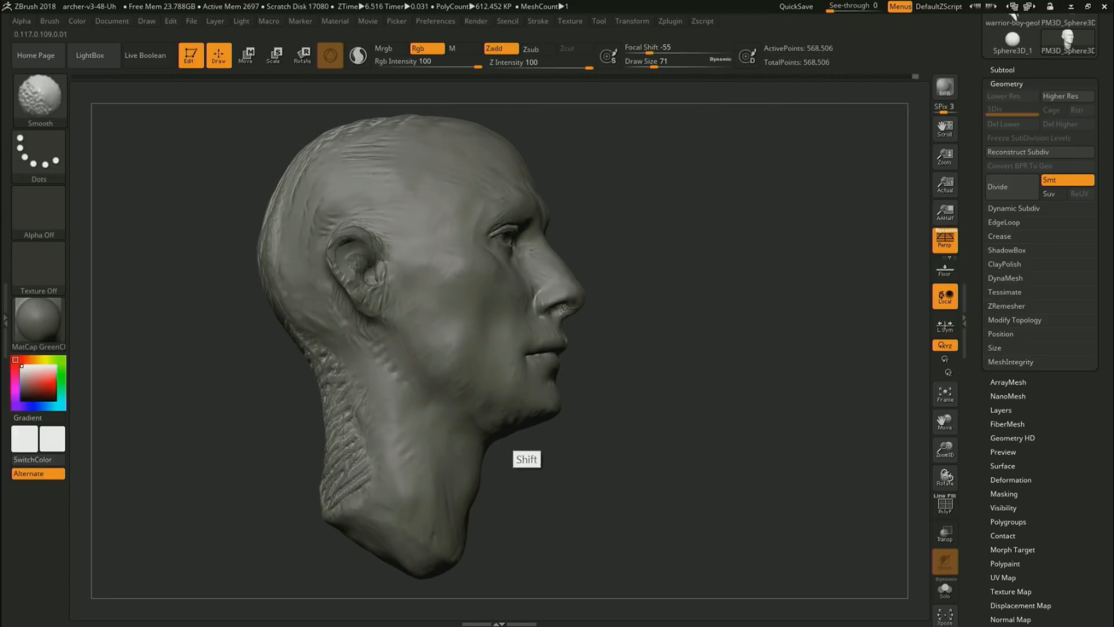
mouse_move(367, 370)
left_mouse_down("shift")
mouse_move(355, 367)
mouse_move(370, 482)
mouse_move(331, 393)
mouse_move(332, 456)
mouse_move(348, 374)
left_mouse_up("shift")
mouse_move(676, 353)
left_mouse_down()
mouse_move(623, 363)
mouse_move(721, 371)
left_mouse_up()
key("shift+f")
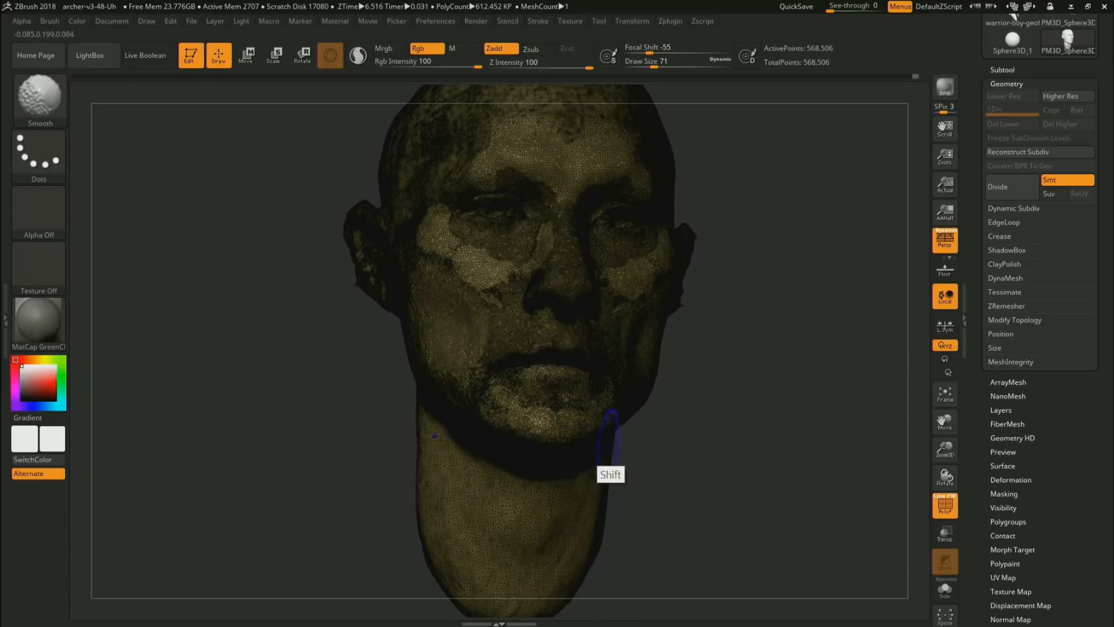
key("shift+f")
mouse_move(688, 427)
left_mouse_down()
mouse_move(734, 394)
mouse_move(692, 408)
left_mouse_up()
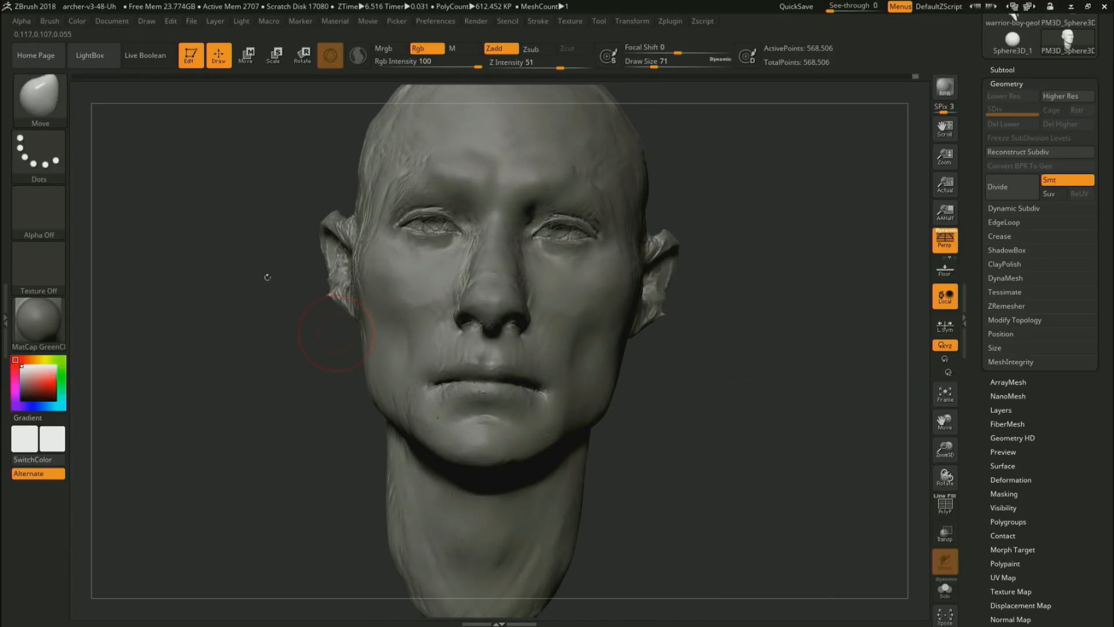
Load the Smooth Valance brush from the Smooth folder of the brush library
left_click(90, 56)
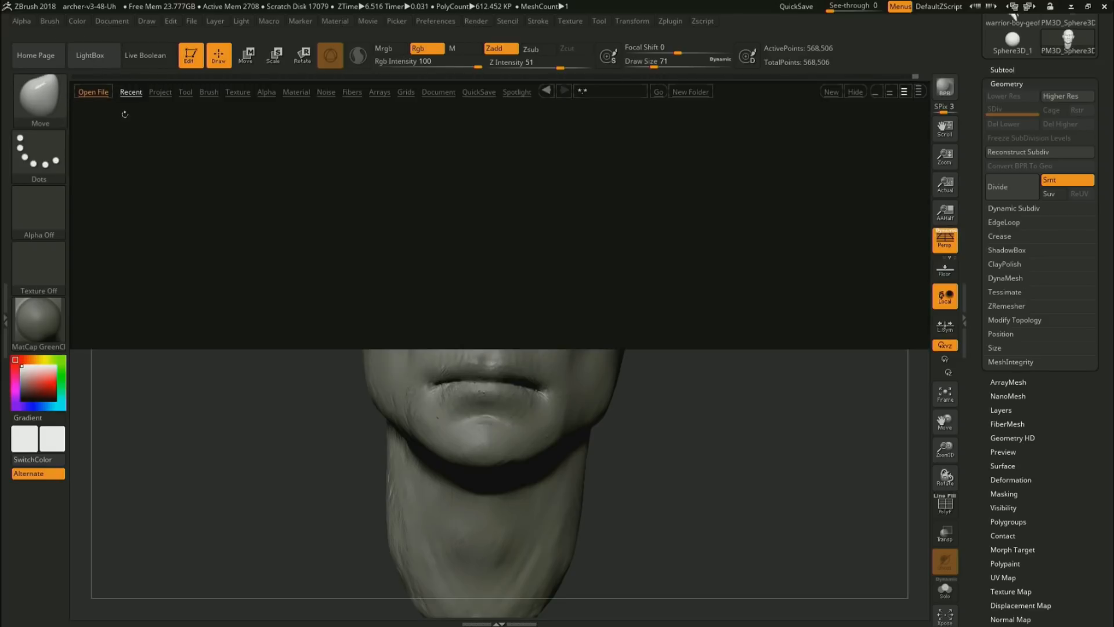
left_click(209, 91)
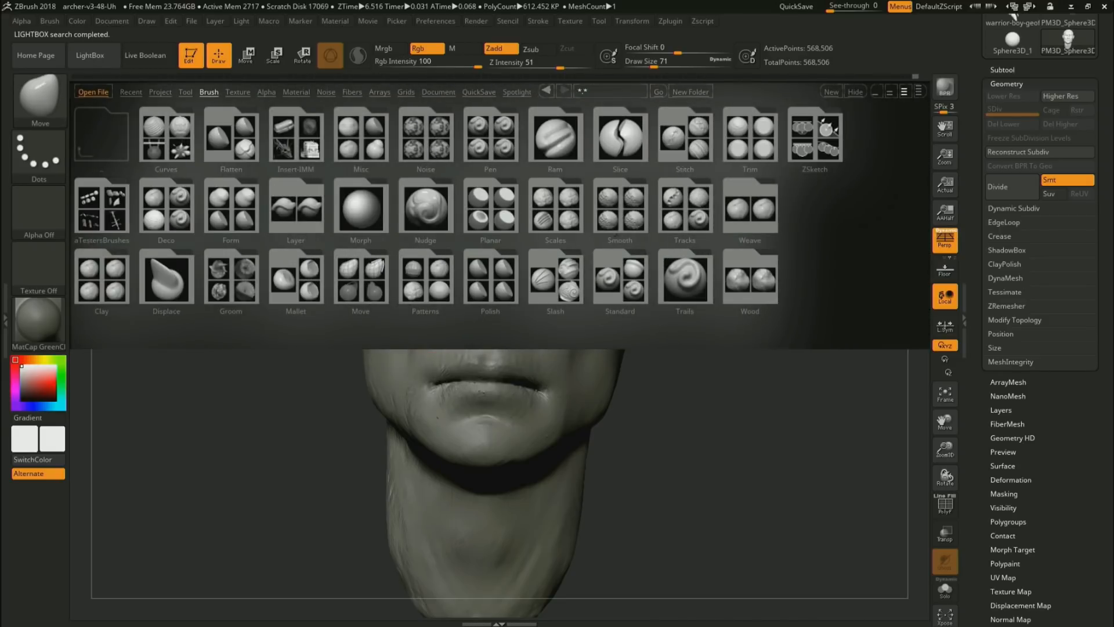
double_click(621, 207)
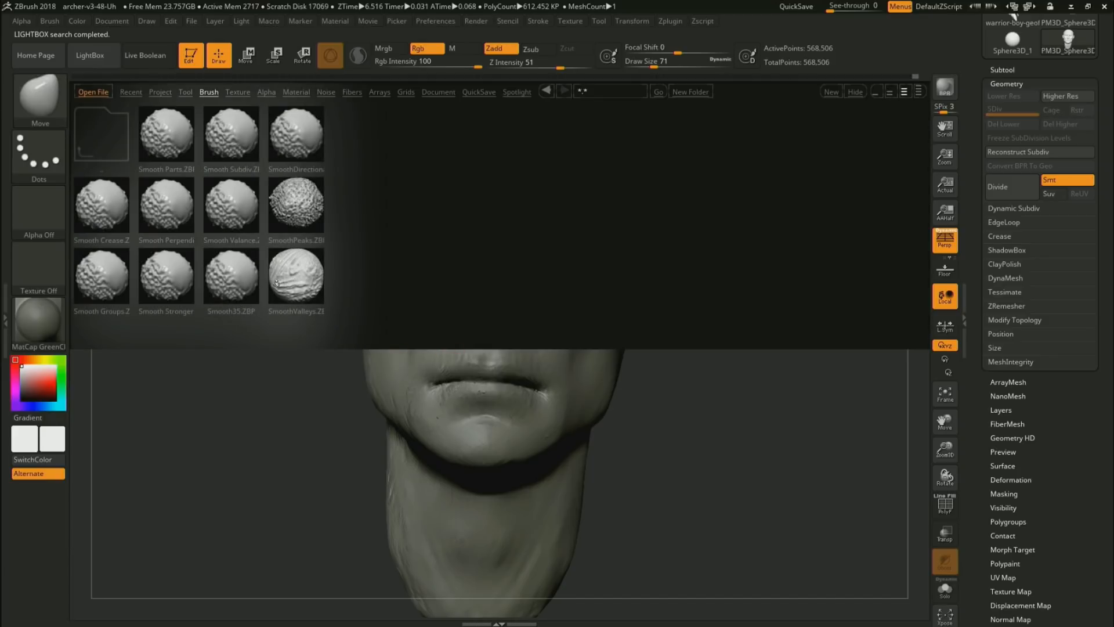
double_click(242, 255)
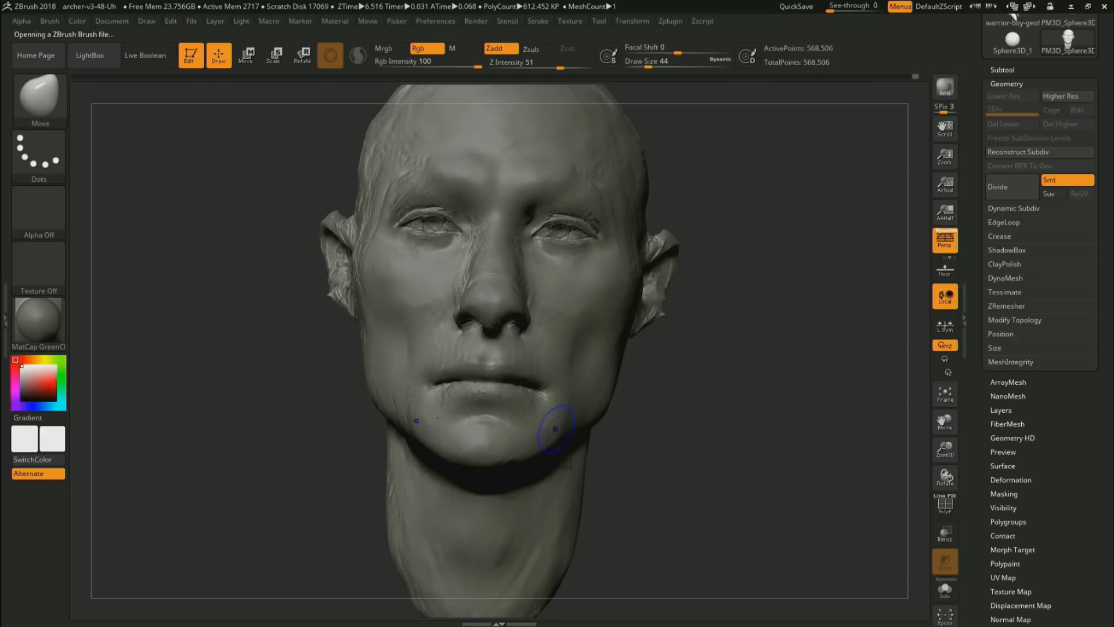
Smooth the jaw, the mouth corners and the upper lip area with the Smooth Valance brush at draw size 44
key("shift")
mouse_move(549, 429)
left_mouse_down("shift")
mouse_move(564, 410)
mouse_move(547, 430)
mouse_move(644, 419)
left_mouse_up("shift")
left_click_drag(417, 419, 420, 429, "shift")
left_click_drag(437, 424, 452, 408, "shift")
mouse_move(455, 367)
left_mouse_down("shift")
mouse_move(487, 382)
mouse_move(451, 405)
mouse_move(490, 411)
mouse_move(515, 449)
left_mouse_up("shift")
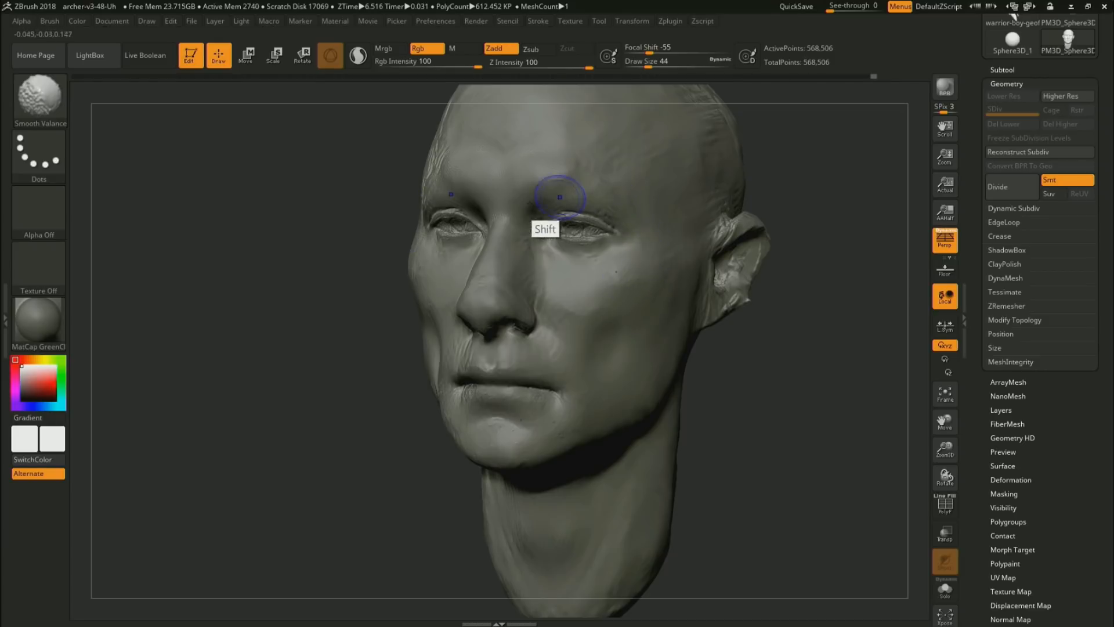
Adjust the draw size and smooth the wing of the nose and the eye area from both three-quarter views
left_click_drag(340, 304, 409, 287)
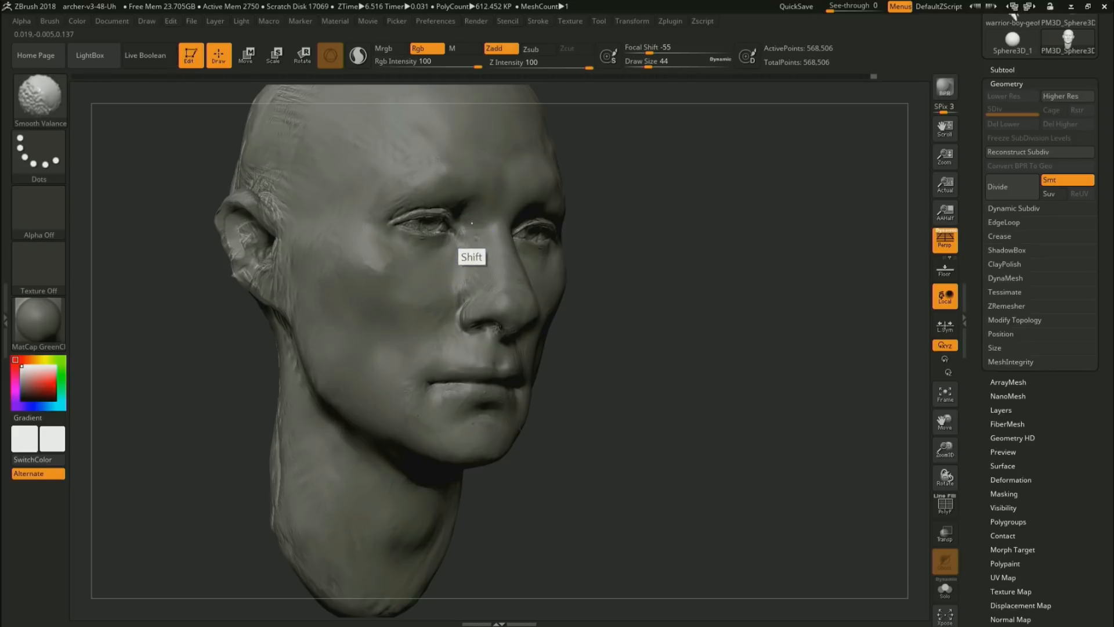
key("s")
left_click_drag(498, 335, 489, 334)
right_click_drag(491, 334, 493, 267)
mouse_move(493, 327)
left_mouse_down("shift")
mouse_move(509, 316)
mouse_move(479, 319)
mouse_move(478, 307)
left_mouse_up("shift")
mouse_move(685, 308)
left_mouse_down()
mouse_move(664, 358)
mouse_move(598, 348)
left_mouse_up()
mouse_move(753, 343)
left_mouse_down("alt")
mouse_move(707, 286)
mouse_move(720, 360)
left_mouse_up("alt")
mouse_move(631, 209)
left_mouse_down("shift")
mouse_move(603, 202)
mouse_move(639, 196)
mouse_move(600, 194)
left_mouse_up("shift")
Choose the RK_ClayBuildup brush, assign Alpha 28 and set the draw size to 7
key("1")
key("s")
left_click_drag(596, 277, 591, 278)
left_click_drag(795, 220, 665, 228, "shift")
left_click(52, 221)
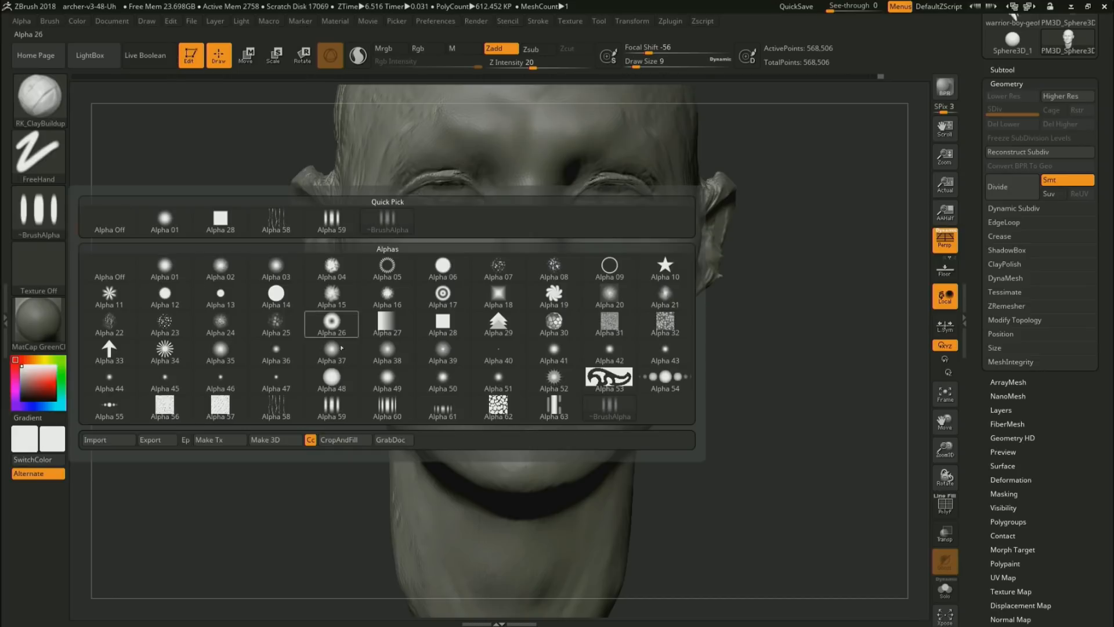
left_click(387, 322)
key("s")
left_click_drag(615, 196, 615, 196)
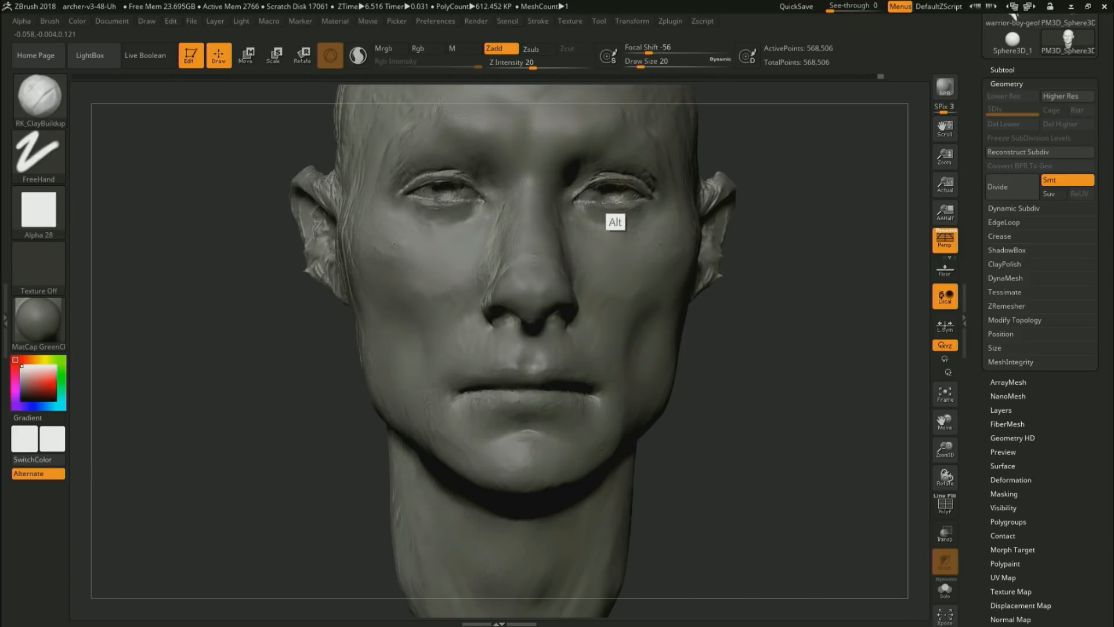
key("s")
left_click_drag(620, 361, 610, 382)
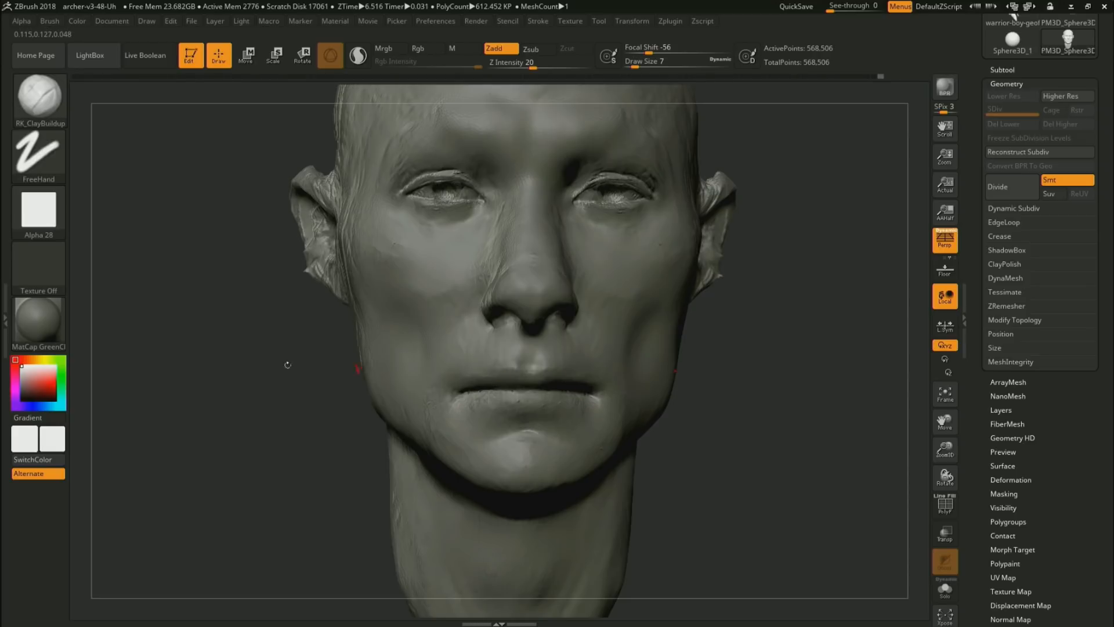
Inspect the depth settings of the RK_ClayBuildup brush, including its Imbed value
left_click(50, 21)
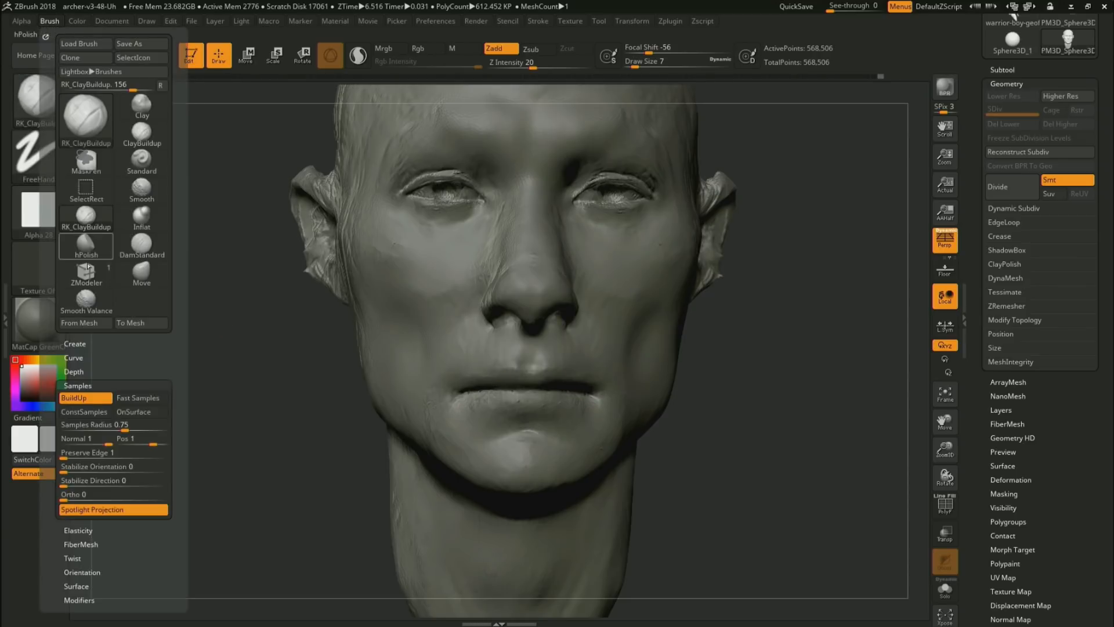
left_click(75, 371)
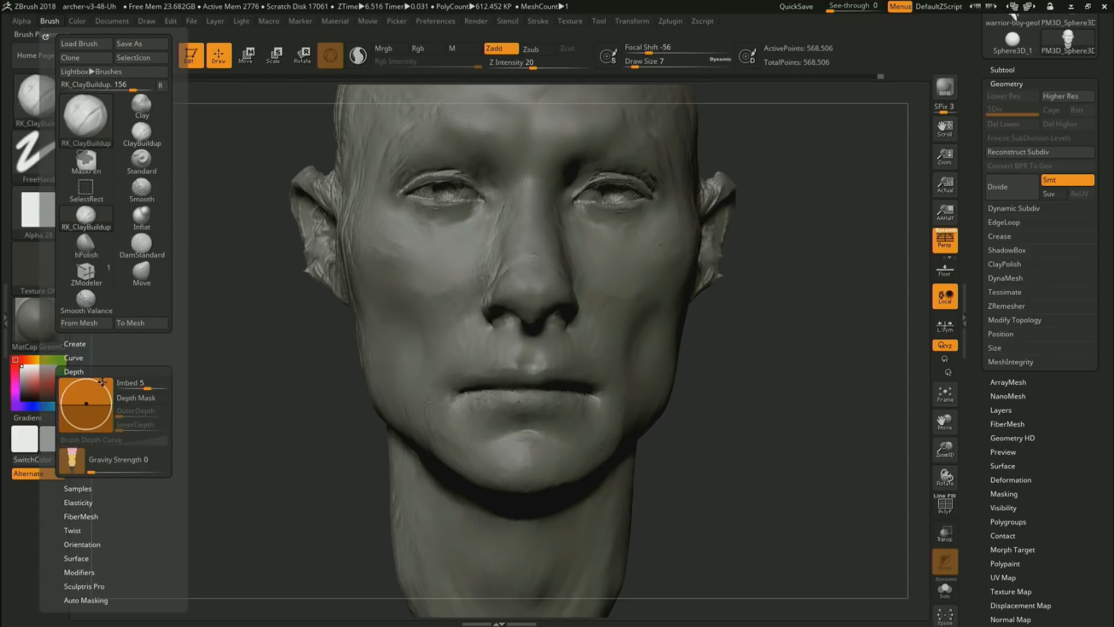
left_click(148, 383)
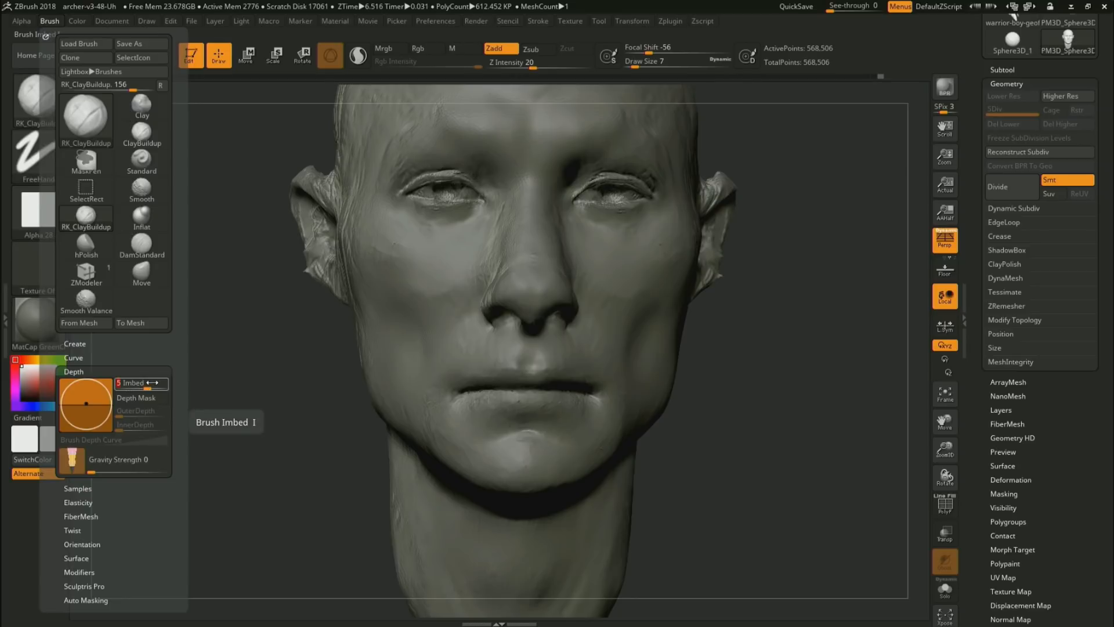
key("Return")
Set the RK_ClayBuildup draw size to 29 and switch its alpha to Alpha 59
right_click_drag(644, 404, 620, 417)
key("s")
left_click_drag(619, 419, 623, 421)
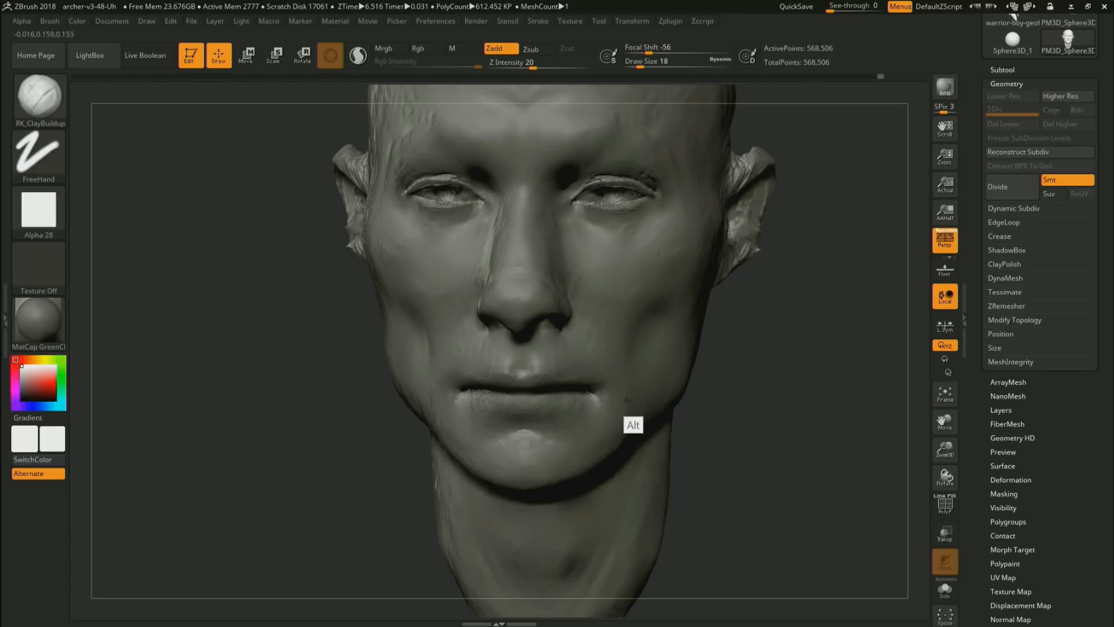
mouse_move(377, 410)
left_mouse_down()
mouse_move(493, 418)
mouse_move(420, 441)
mouse_move(436, 424)
left_mouse_up()
key("s")
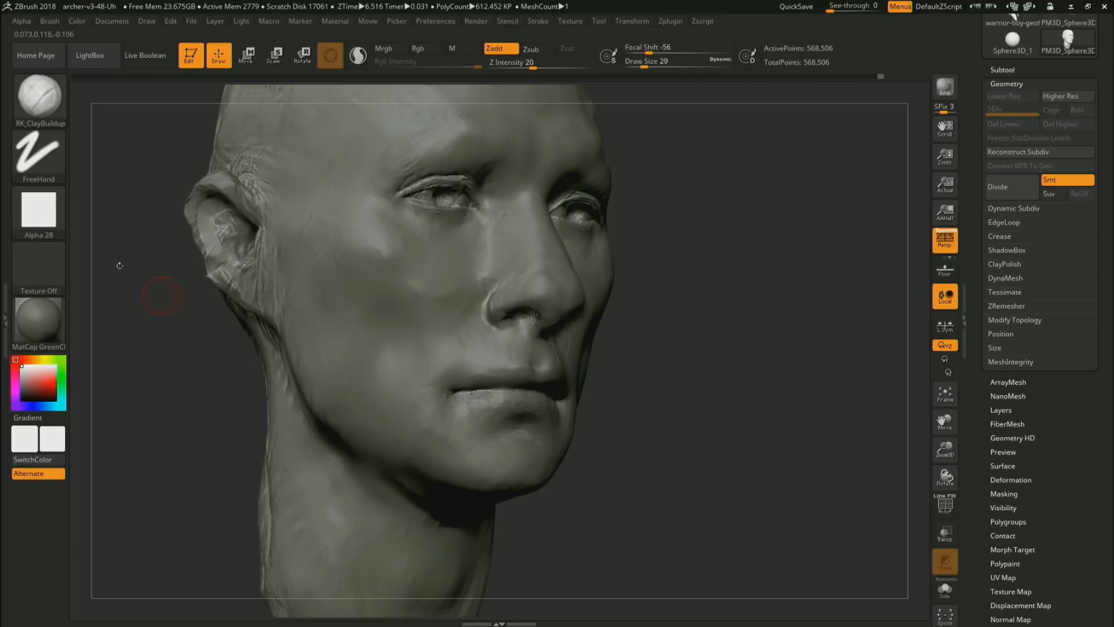
left_click(38, 210)
left_click(332, 408)
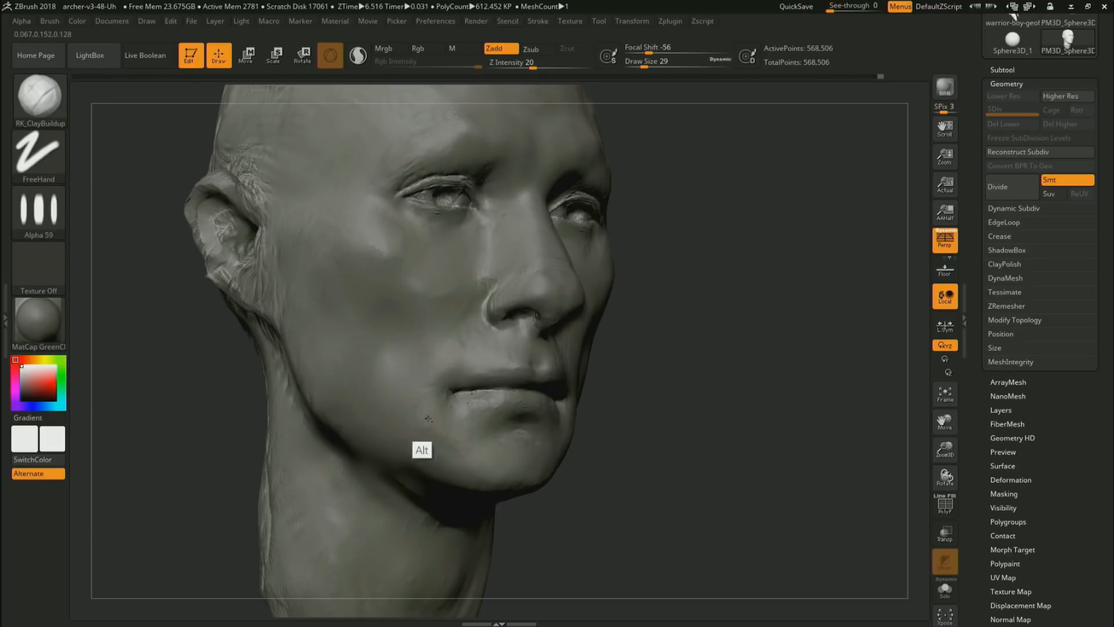
Carve the planes around the mouth corners, the upper lip and the chin with subtractive RK_ClayBuildup strokes
mouse_move(430, 399)
left_mouse_down("alt")
mouse_move(433, 429)
mouse_move(497, 409)
mouse_move(459, 408)
left_mouse_up("alt")
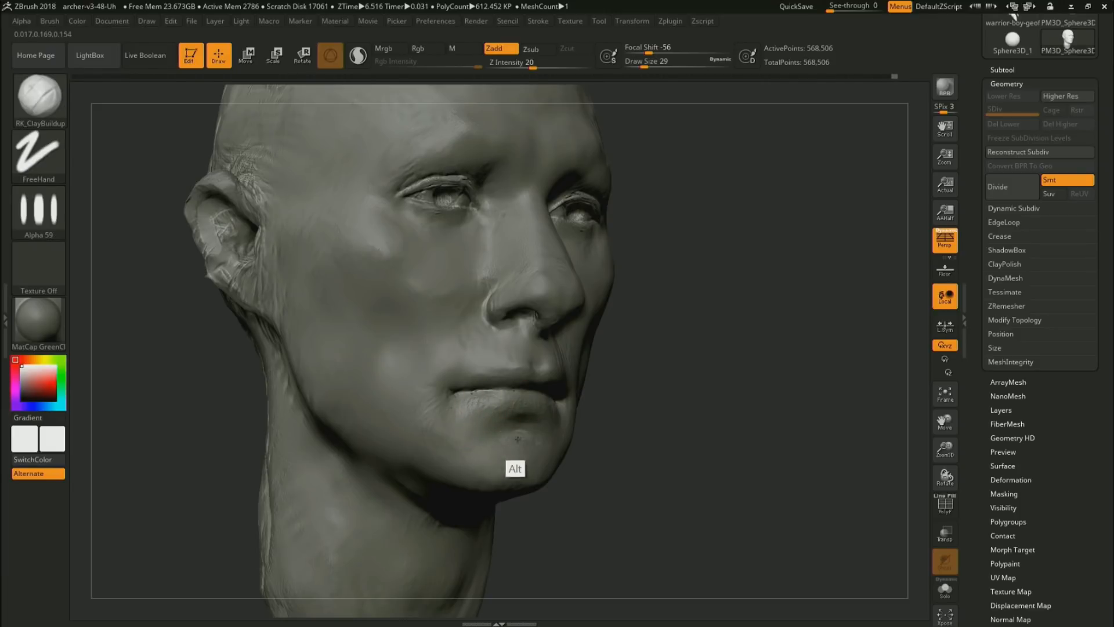
left_click_drag(608, 389, 559, 401)
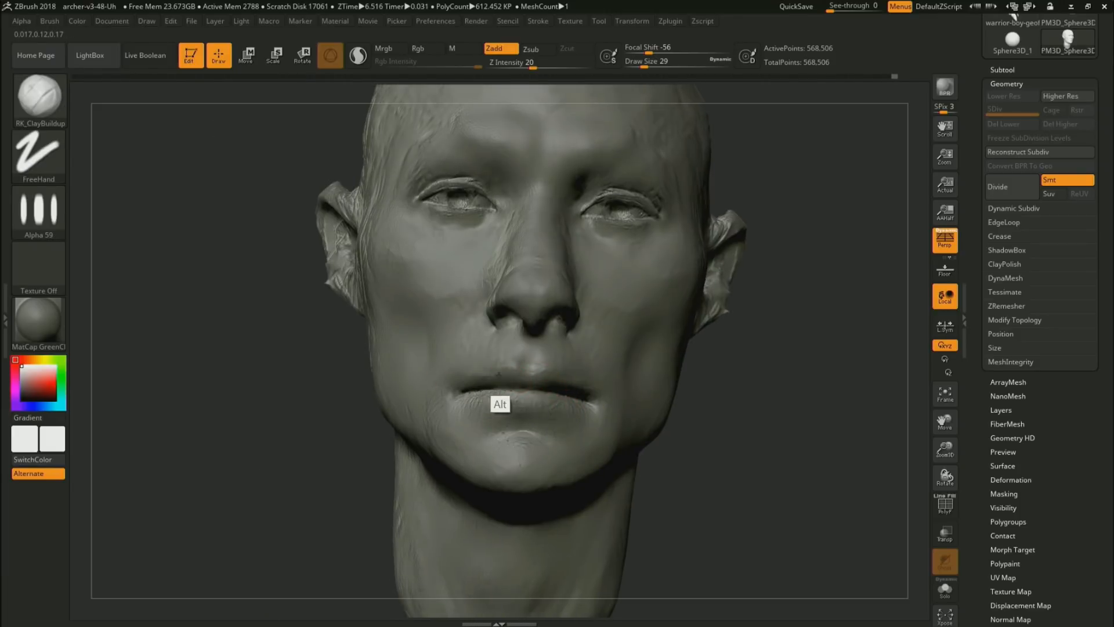
left_click_drag(488, 355, 476, 330, "alt")
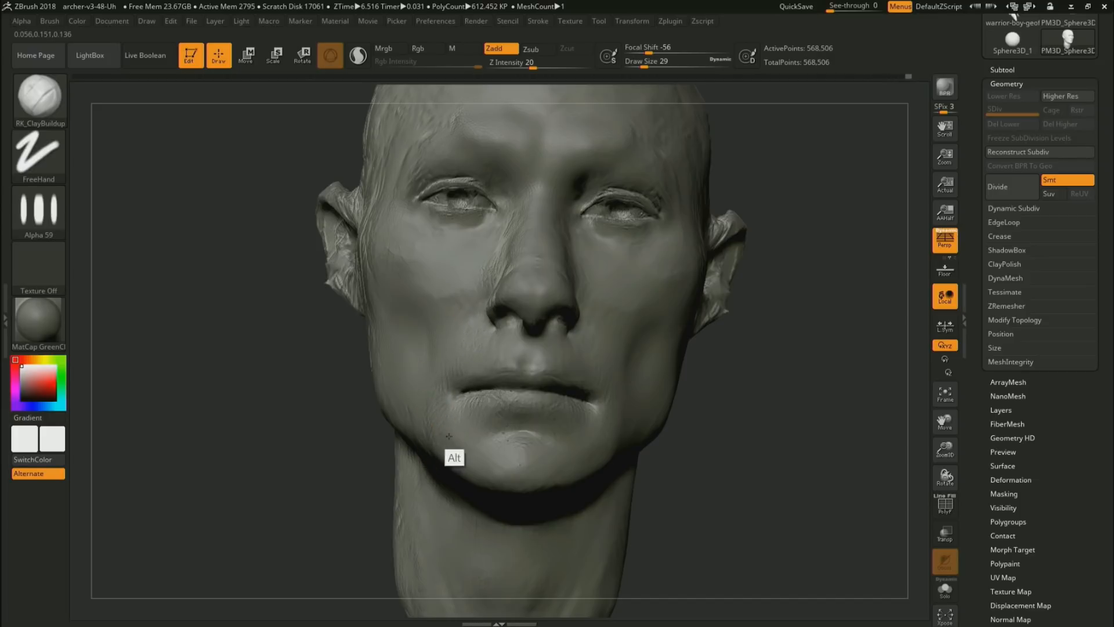
left_click_drag(709, 378, 672, 368)
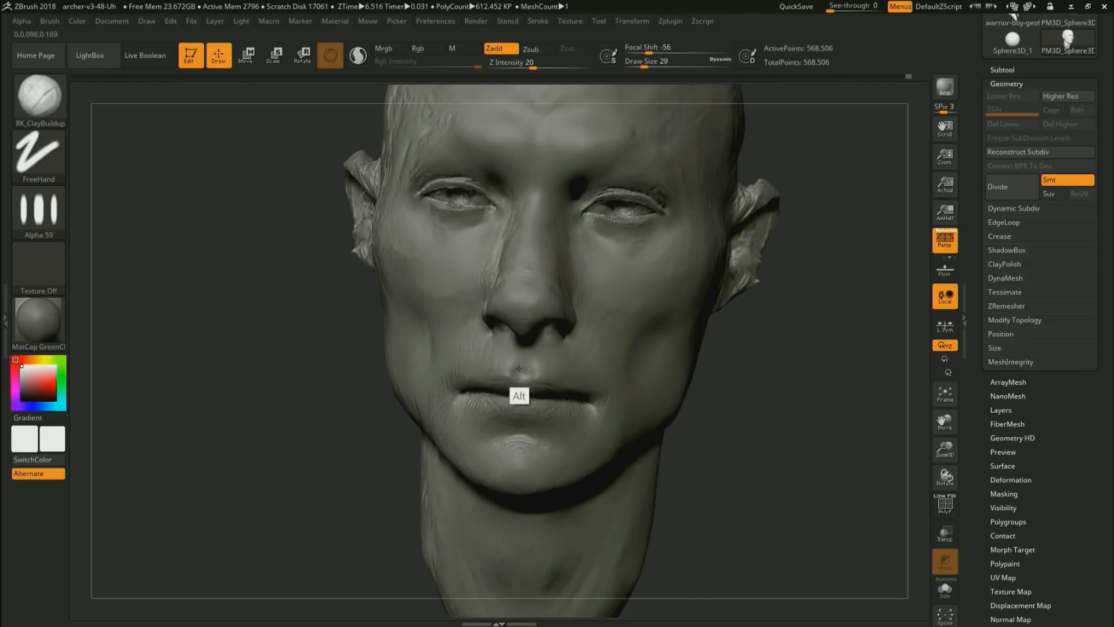
Smooth the rough outer corner and upper lid of the eye with the Smooth Valance brush
left_click_drag(821, 316, 783, 330)
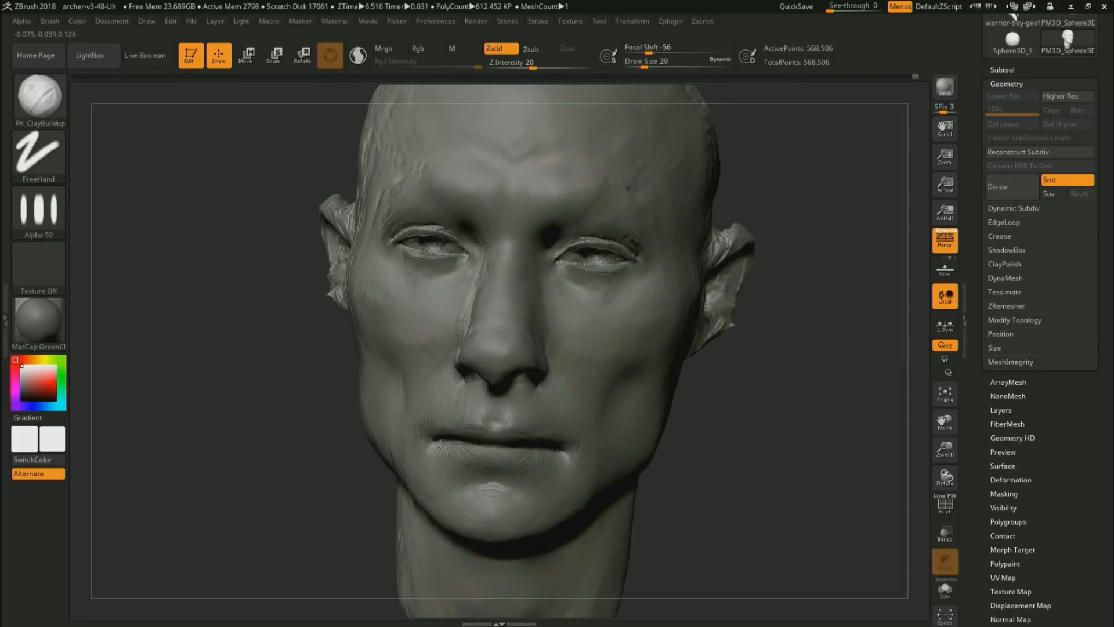
key("shift")
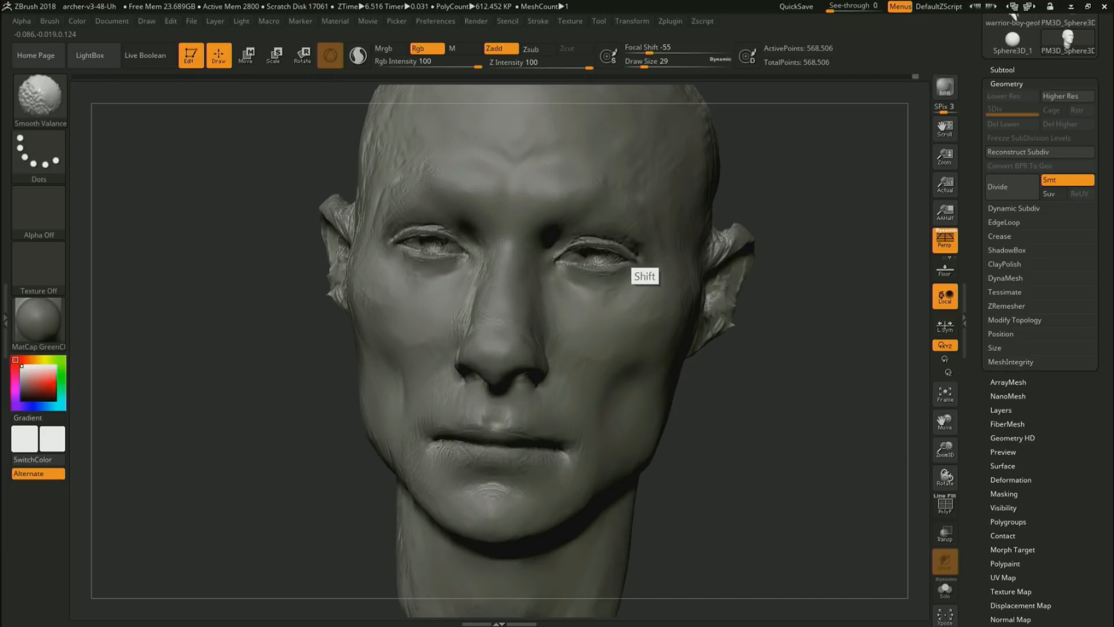
mouse_move(567, 236)
left_mouse_down("shift")
mouse_move(570, 254)
mouse_move(610, 266)
mouse_move(561, 265)
mouse_move(605, 277)
left_mouse_up("shift")
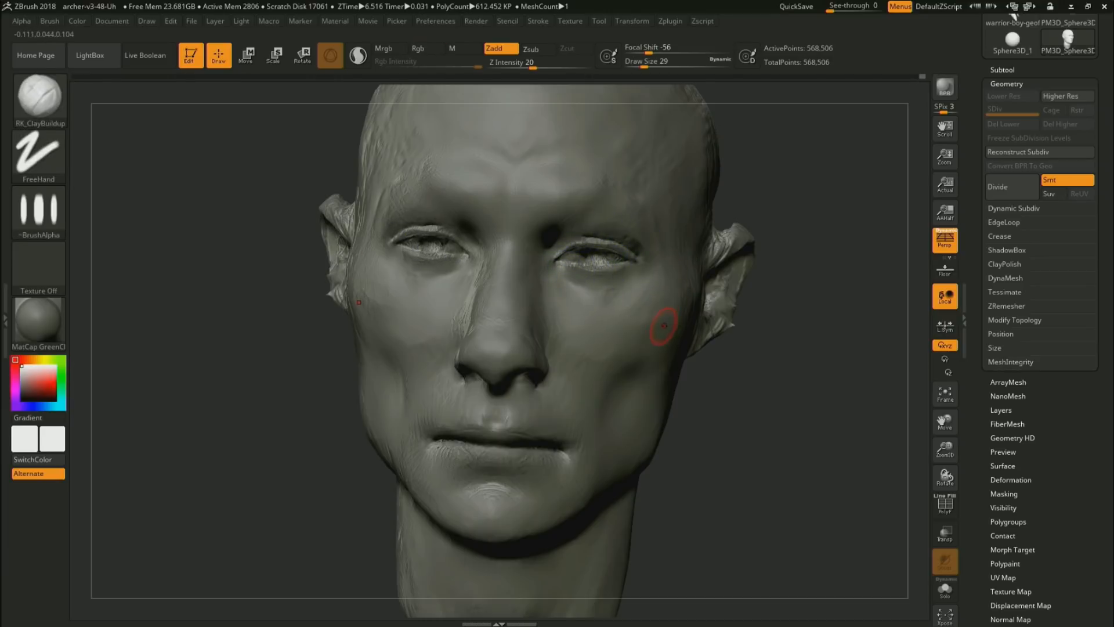
Choose the Standard brush, set the draw size to 9 and carve the area beneath the lower lip
key("b")
key("s")
key("t")
key("s")
left_click_drag(667, 342, 658, 342)
mouse_move(731, 374)
left_mouse_down("shift")
mouse_move(788, 381)
mouse_move(707, 386)
left_mouse_up("shift")
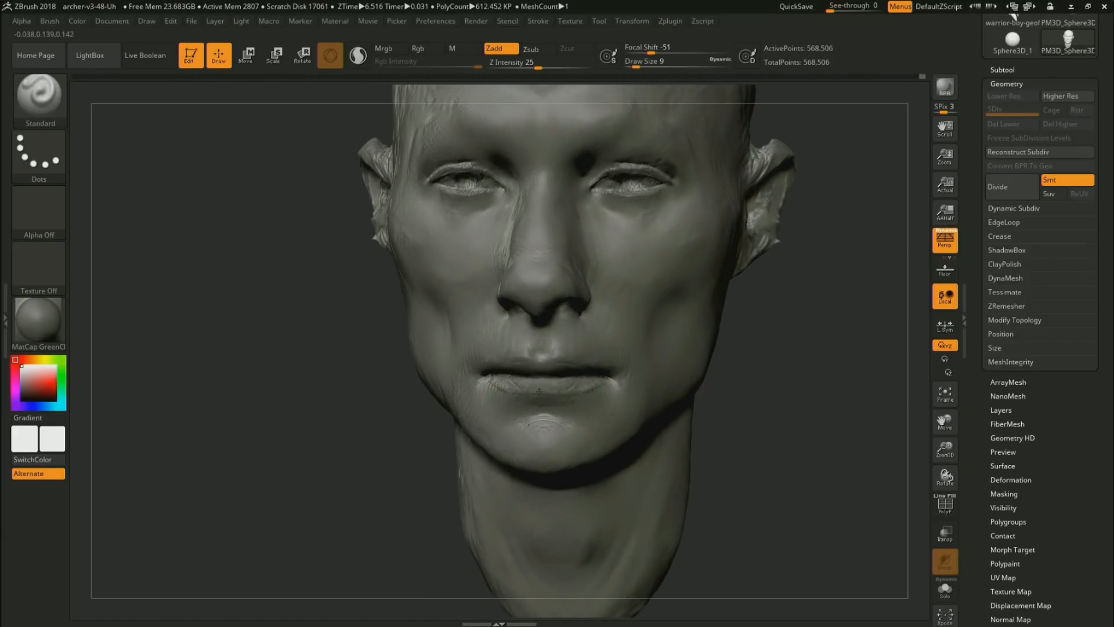
left_click_drag(751, 384, 554, 356)
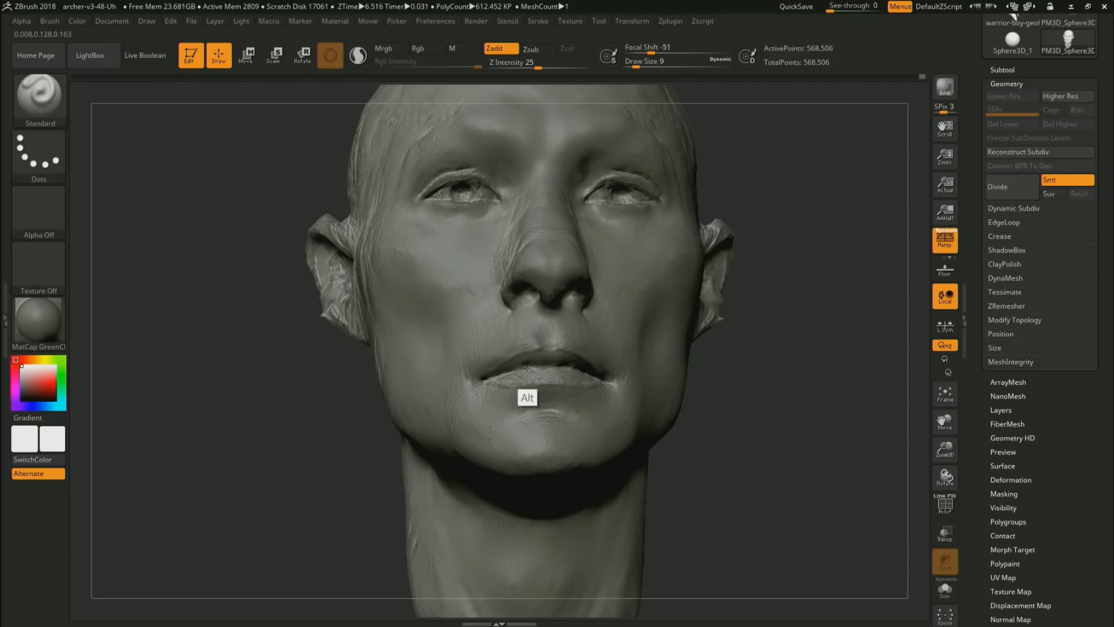
left_click_drag(748, 318, 804, 390, "alt")
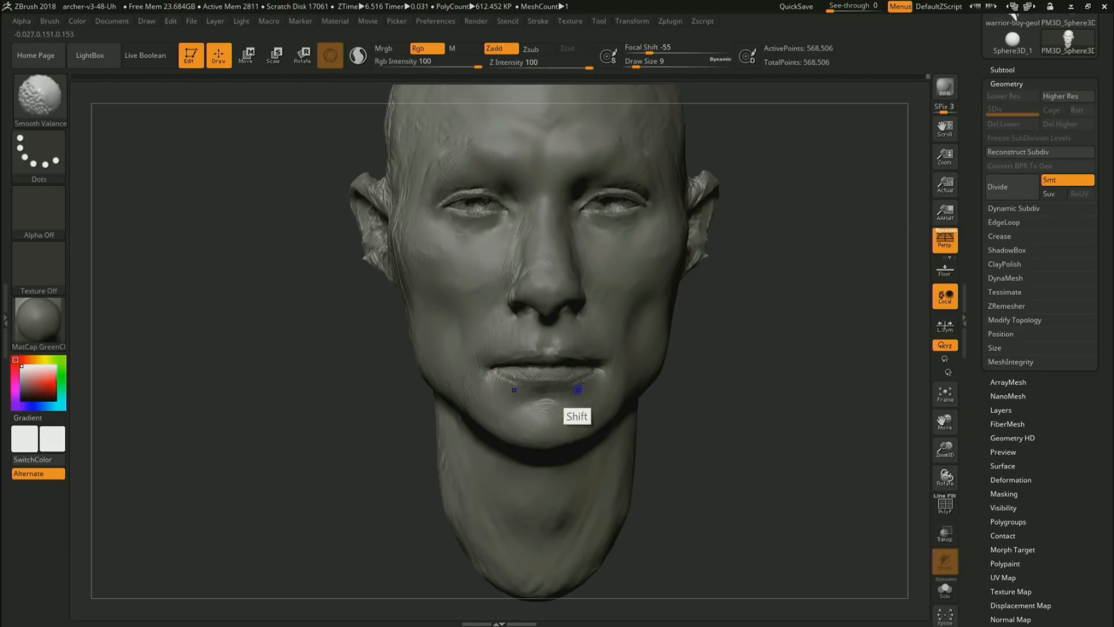
Carve a fine crease under the lower eyelids and soften it with smoothing
mouse_move(758, 314)
left_mouse_down("alt")
mouse_move(835, 284)
mouse_move(739, 269)
left_mouse_up("alt")
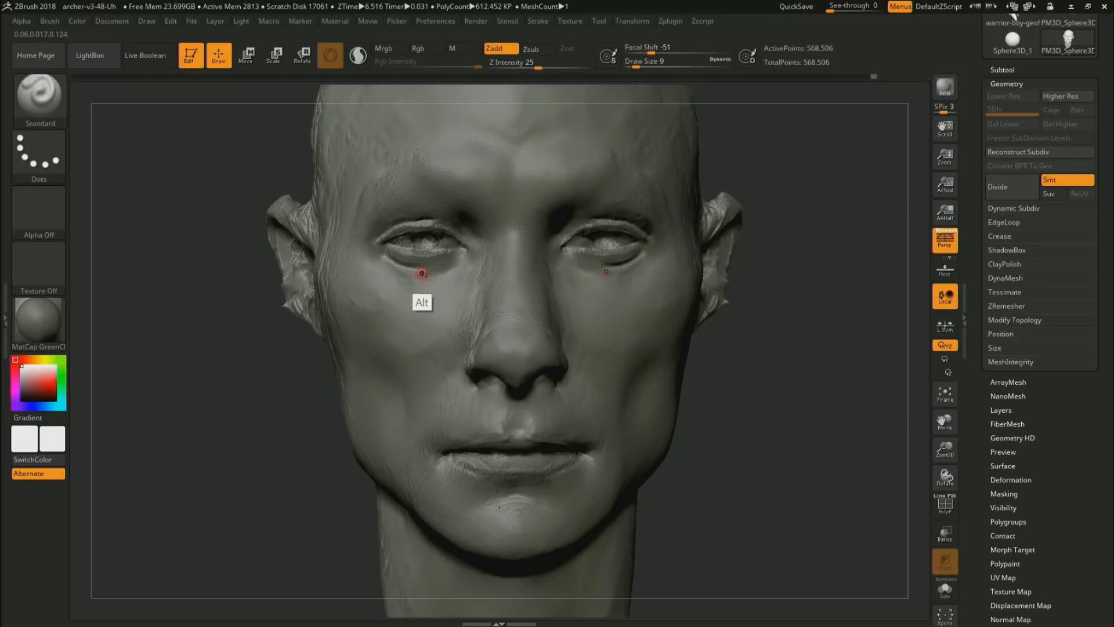
key("shift")
mouse_move(427, 272)
left_mouse_down("shift")
mouse_move(390, 259)
mouse_move(425, 262)
left_mouse_up("shift")
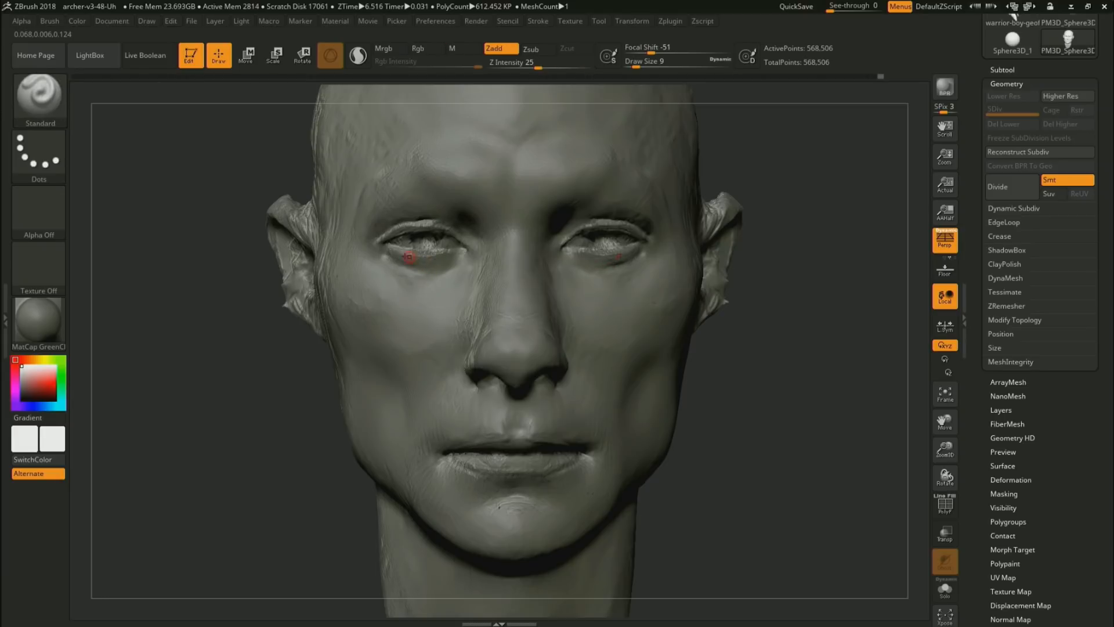
Choose the DamStandard brush, set the draw size to 13 and define the lower eyelids with inverted strokes
key("b")
key("d")
key("s")
key("s")
left_click(604, 273)
key("s")
left_click(608, 254)
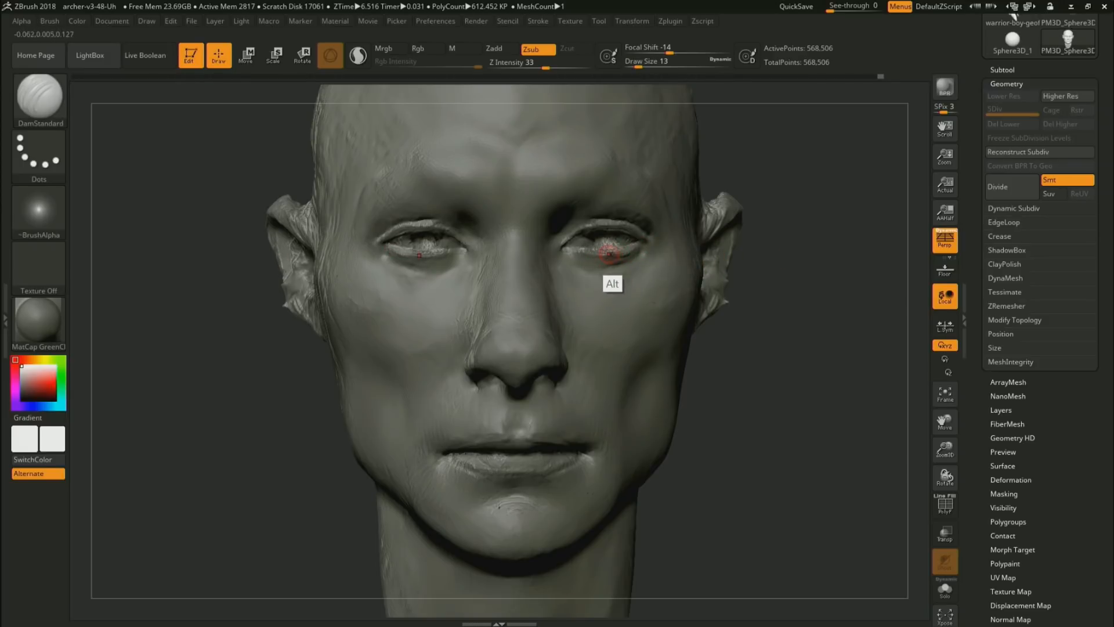
mouse_move(455, 254)
left_mouse_down("alt")
mouse_move(421, 257)
mouse_move(397, 235)
mouse_move(380, 242)
mouse_move(387, 236)
left_mouse_up("alt")
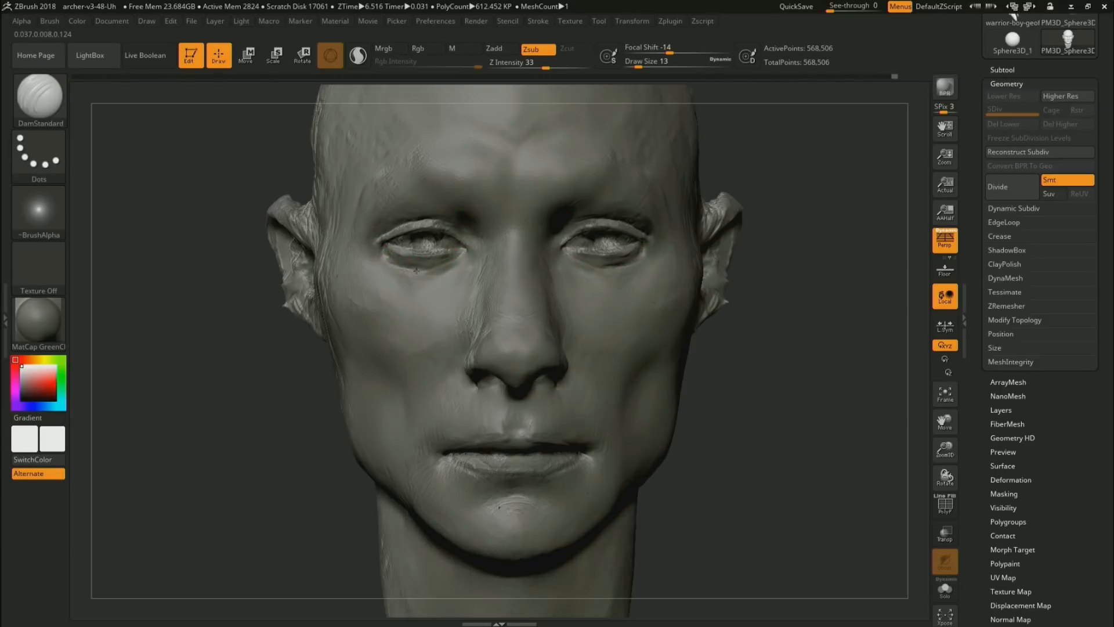
Smooth the skin directly beneath the lower eyelids and check the face from the three-quarter side
key("shift")
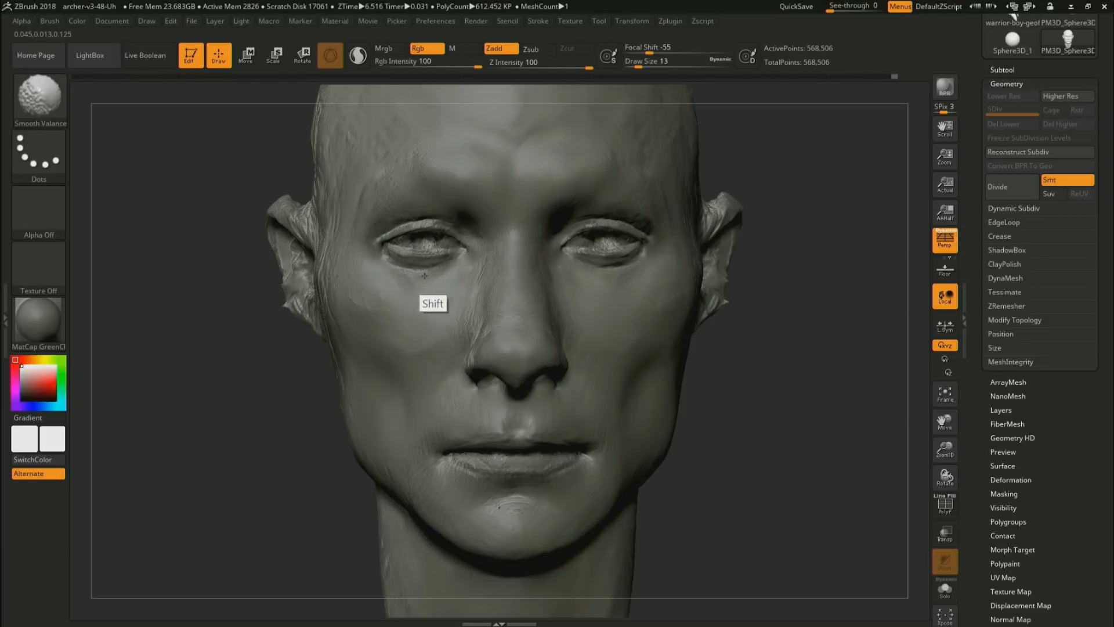
mouse_move(639, 265)
left_mouse_down("shift")
mouse_move(606, 265)
mouse_move(627, 264)
left_mouse_up("shift")
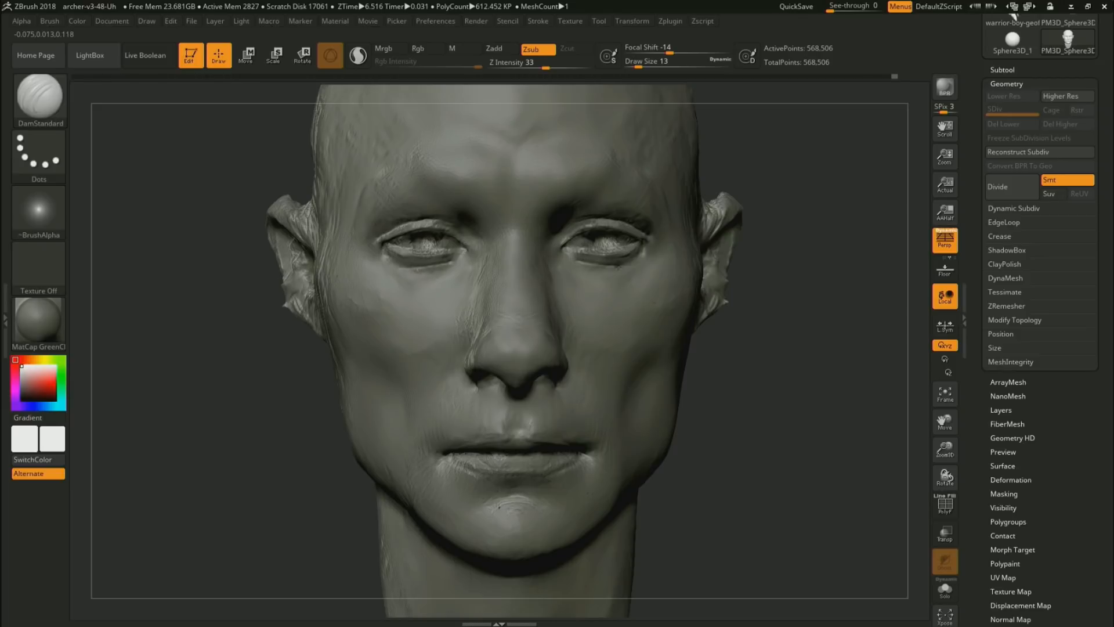
key("shift")
left_click_drag(794, 367, 876, 364)
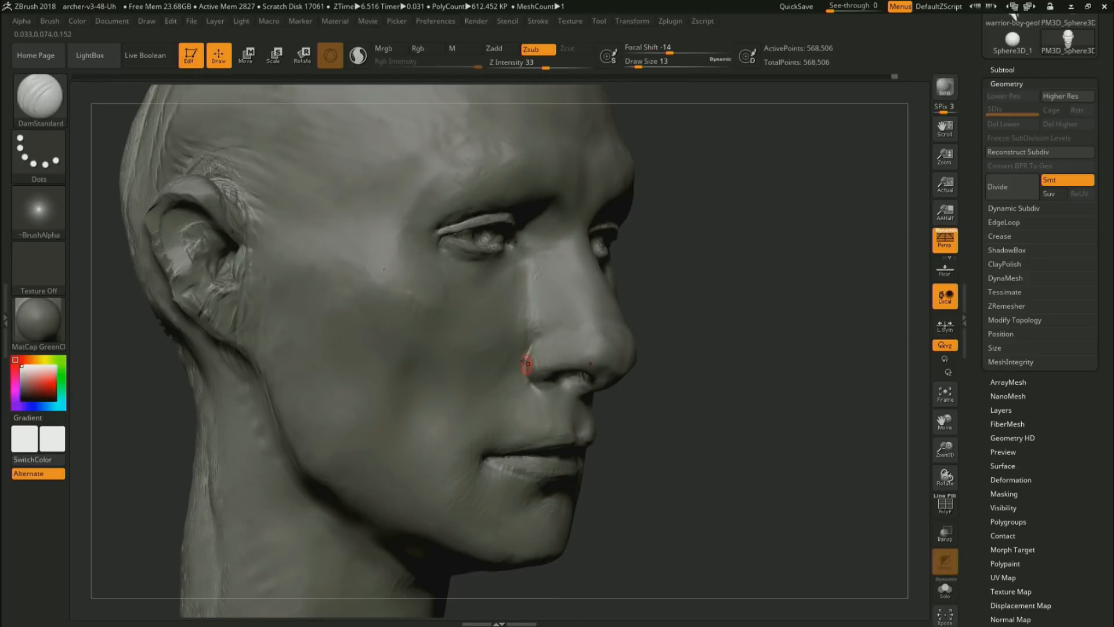
Define the crease around the nostril wings with the DamStandard brush
left_click_drag(667, 354, 592, 375)
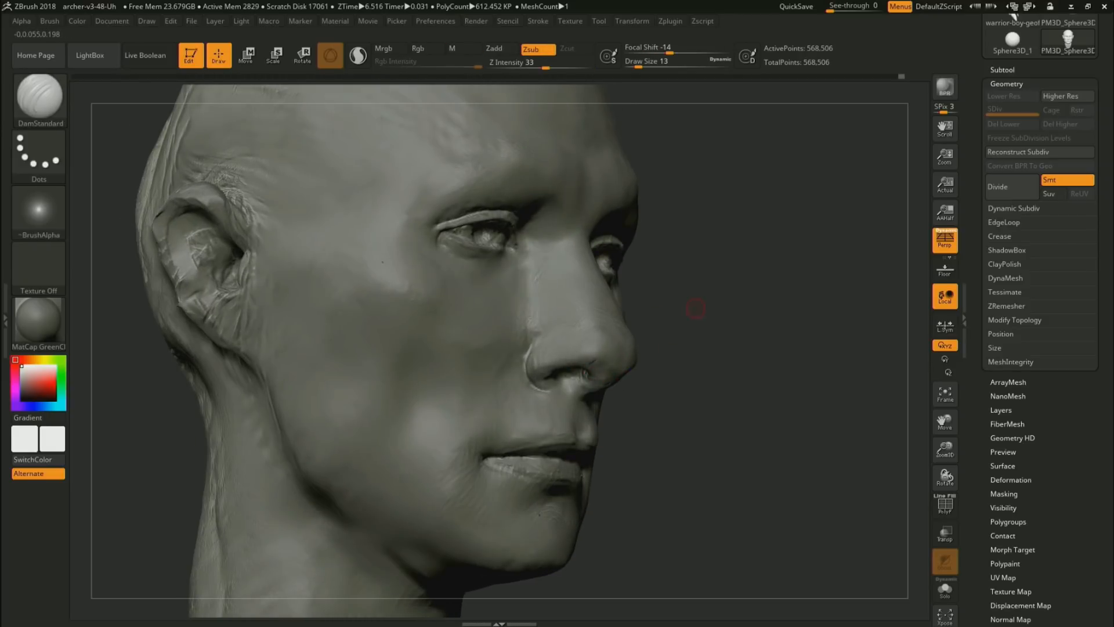
left_click_drag(695, 313, 540, 344)
left_click_drag(717, 304, 717, 273, "alt")
left_click_drag(720, 290, 691, 294)
Set the DamStandard draw size to 17 and refine the lips with inverted strokes
key("s")
left_click_drag(703, 336, 713, 335)
left_click_drag(713, 334, 713, 296, "alt")
mouse_move(739, 325)
left_mouse_down()
mouse_move(711, 334)
mouse_move(739, 325)
mouse_move(748, 412)
mouse_move(796, 406)
left_mouse_up()
key("s")
left_click_drag(797, 425, 761, 374)
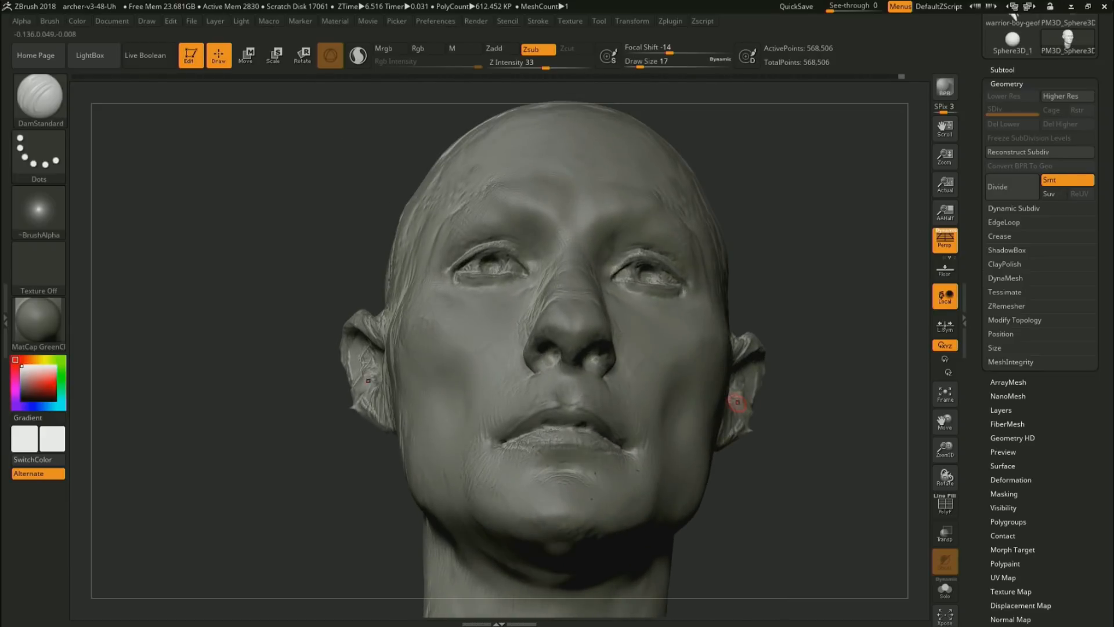
mouse_move(560, 404)
left_mouse_down("alt")
mouse_move(583, 405)
mouse_move(543, 427)
left_mouse_up("alt")
left_click_drag(767, 365, 785, 397)
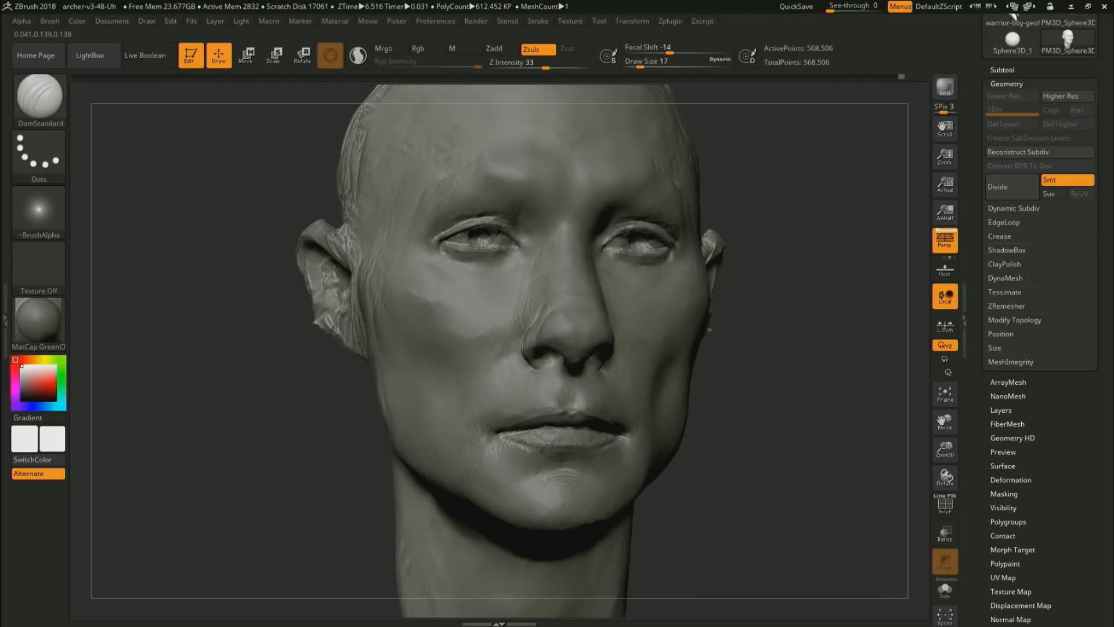
left_click_drag(740, 440, 769, 395, "alt")
Choose the RK_ClayBuildup brush, set the draw size to 23 and subdivide the head mesh once
key("1")
key("s")
mouse_move(716, 373)
left_mouse_down()
mouse_move(701, 319)
mouse_move(828, 332)
mouse_move(604, 323)
left_mouse_up()
key("s")
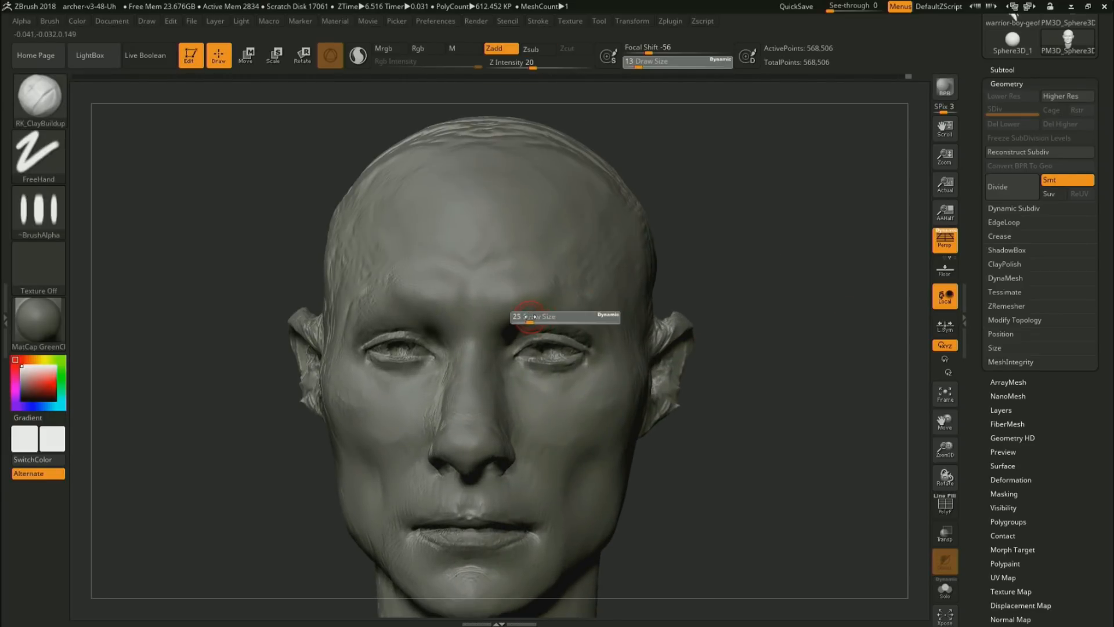
left_click_drag(530, 317, 529, 317)
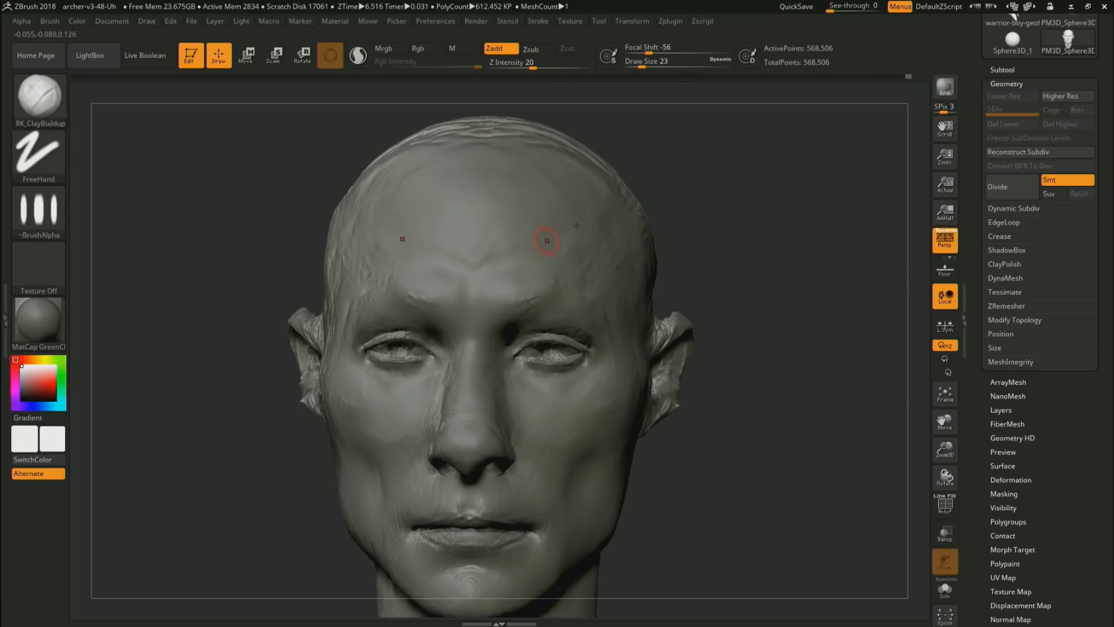
key("ctrl+d")
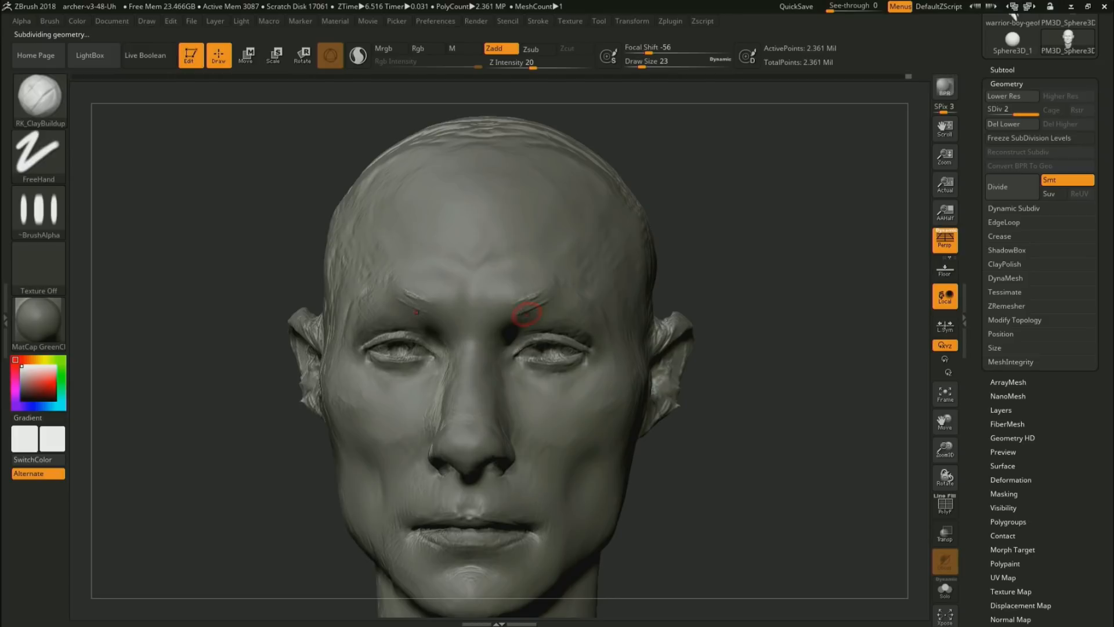
Build up both eyebrows with clay strokes, carve in hair texture and soften their outer ends
key("i")
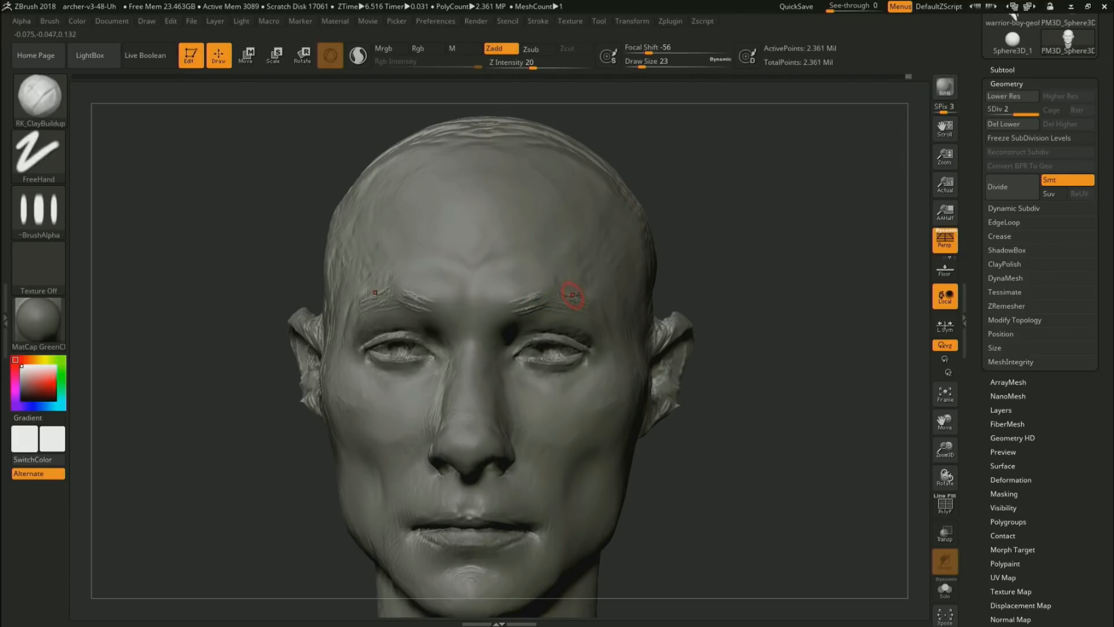
left_click_drag(710, 278, 640, 286)
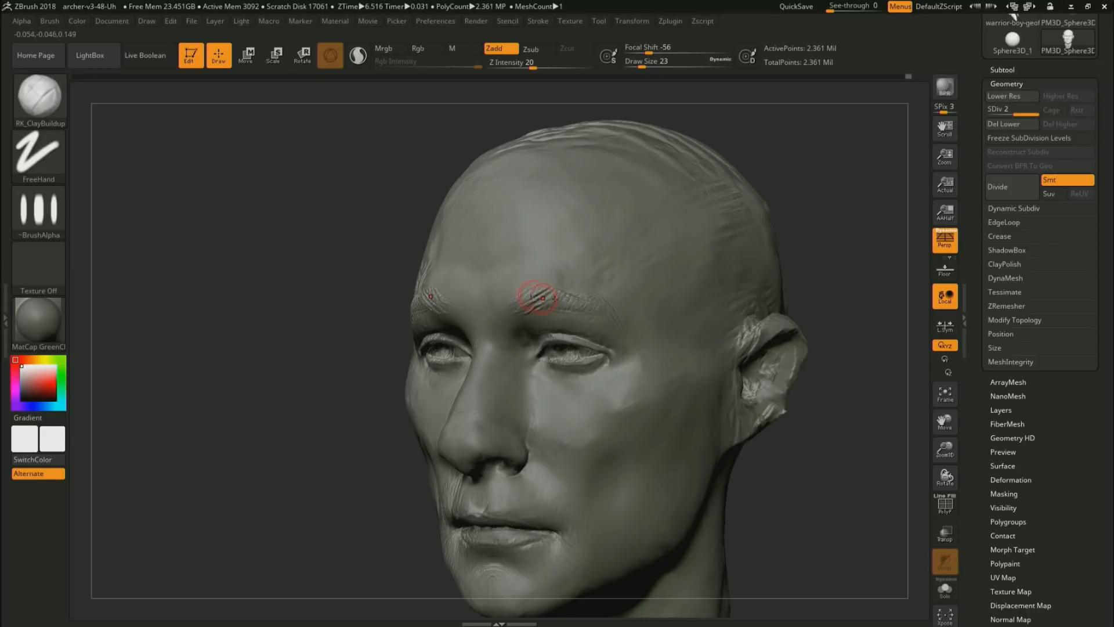
left_click_drag(575, 312, 592, 306, "alt")
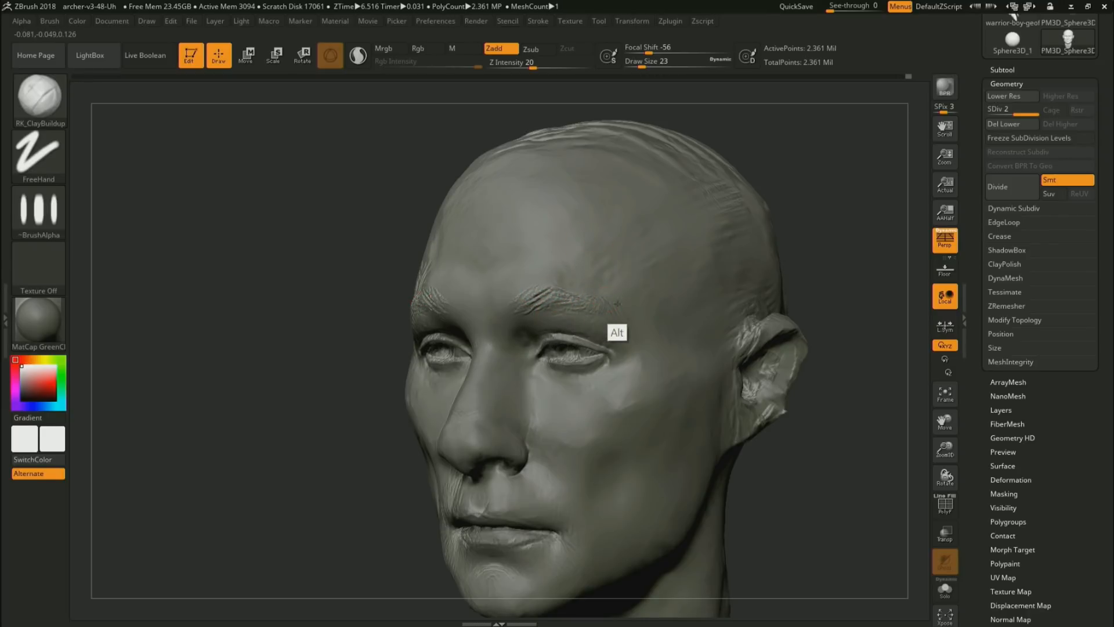
key("shift")
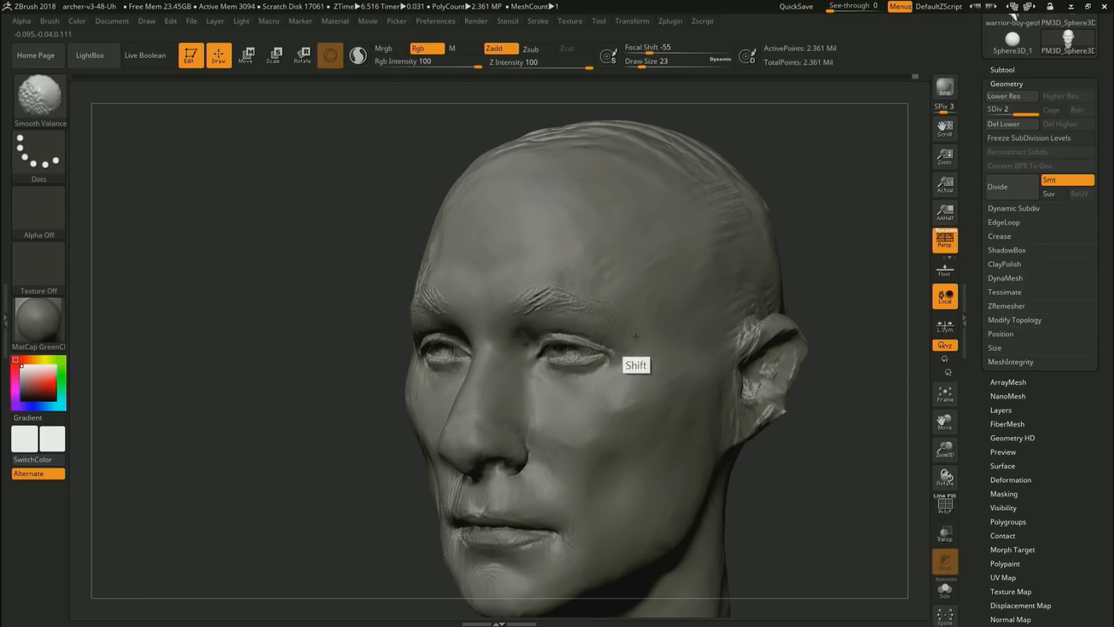
mouse_move(341, 462)
left_mouse_down("alt")
mouse_move(372, 441)
mouse_move(701, 403)
mouse_move(690, 459)
left_mouse_up("alt")
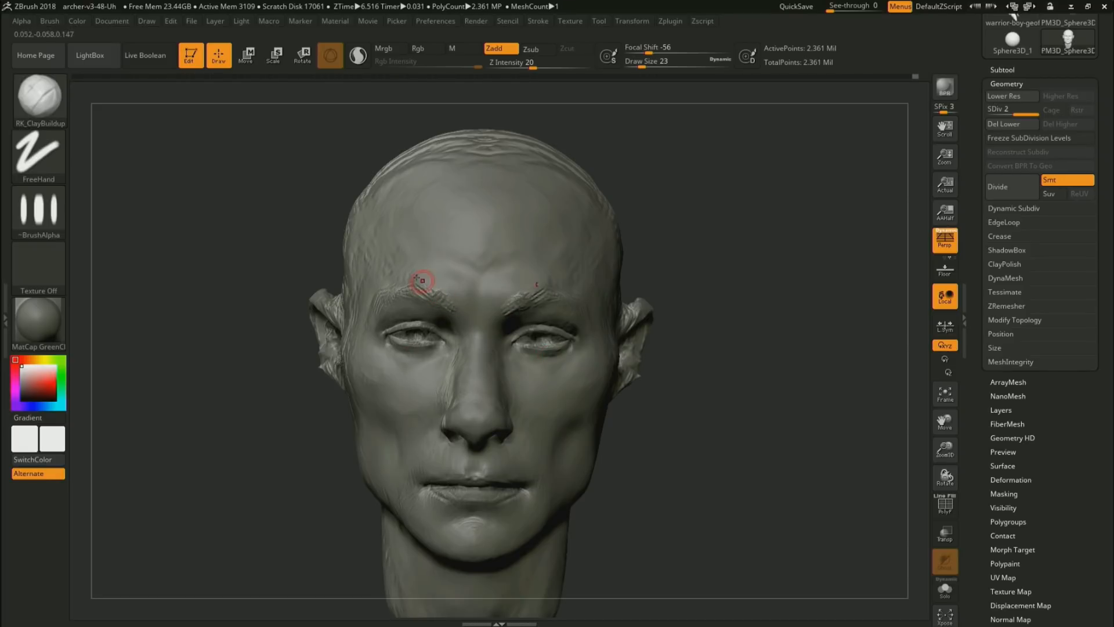
Smooth the upper edge of the eyebrows and carve beneath them with inverted clay strokes
key("shift")
left_click_drag(417, 281, 363, 314, "shift")
mouse_move(461, 318)
left_mouse_down("alt")
mouse_move(449, 299)
mouse_move(422, 307)
left_mouse_up("alt")
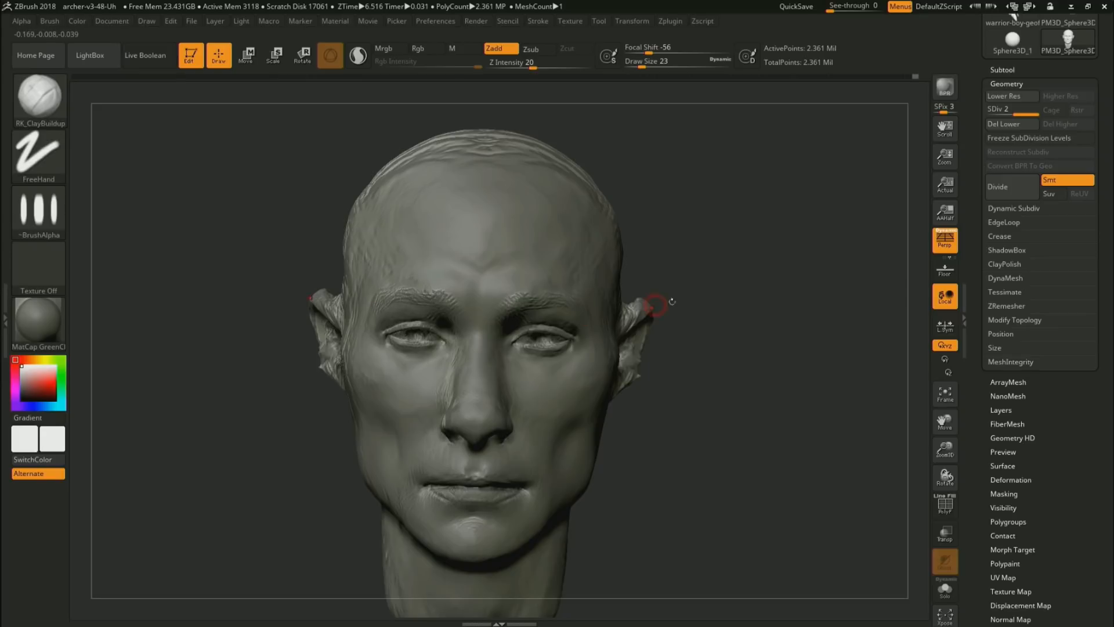
left_click_drag(672, 302, 633, 277)
Apply Alpha 28 to the clay brush and carve around the inner ends of the eyebrows
left_click(38, 211)
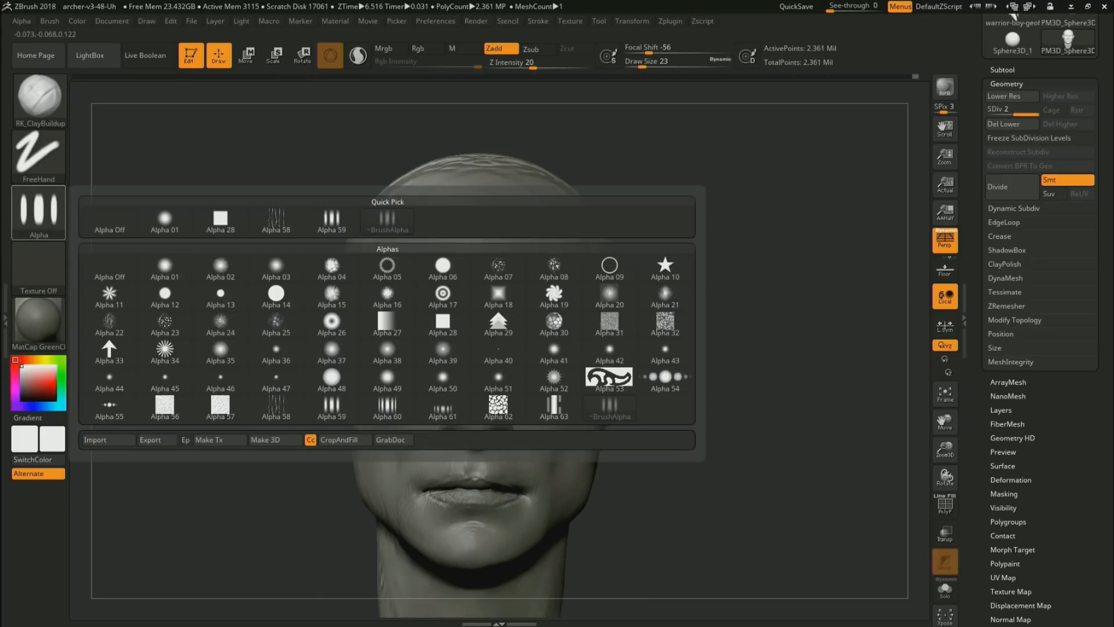
left_click(443, 321)
left_click_drag(514, 310, 511, 311, "alt")
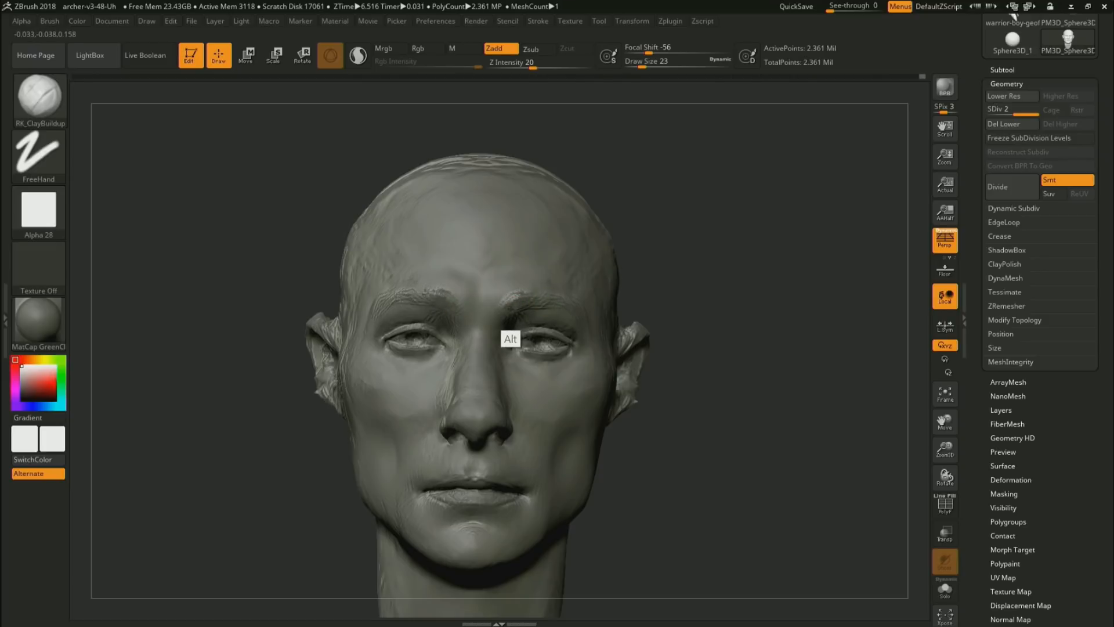
left_click_drag(516, 306, 504, 298, "alt")
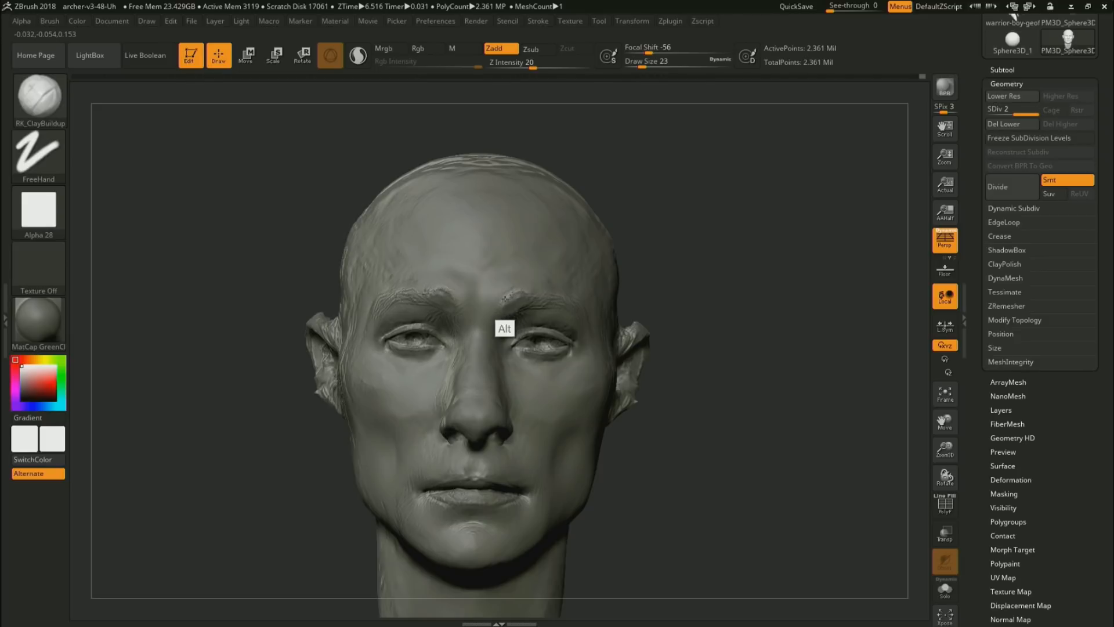
Apply Alpha 60 to the clay brush, refine the inner eyebrows and smooth along their upper edge
left_click(38, 210)
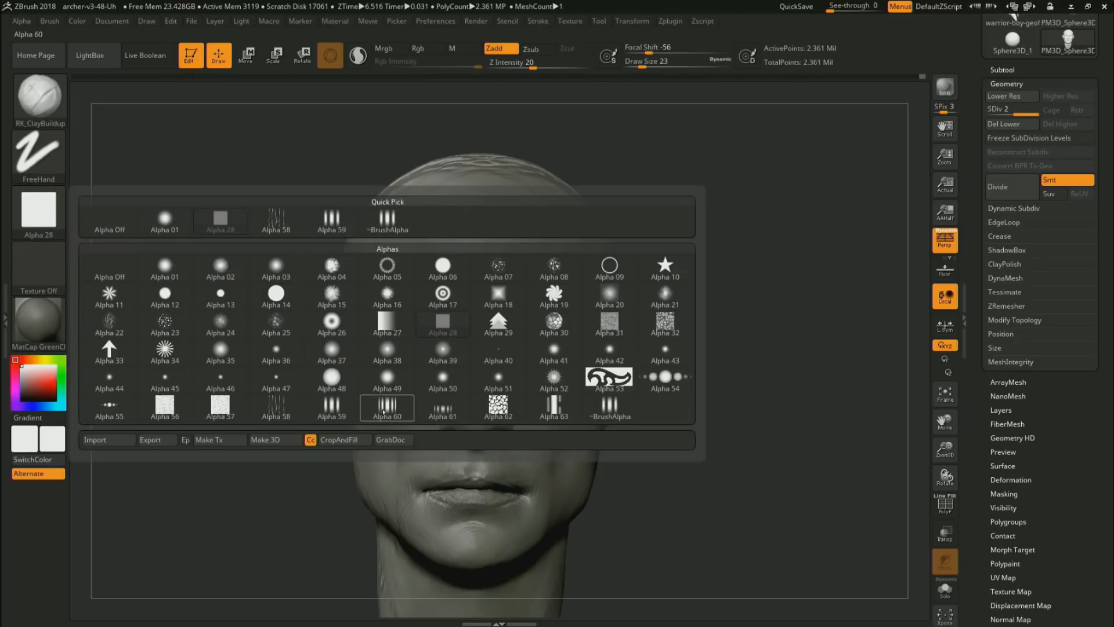
left_click(382, 410)
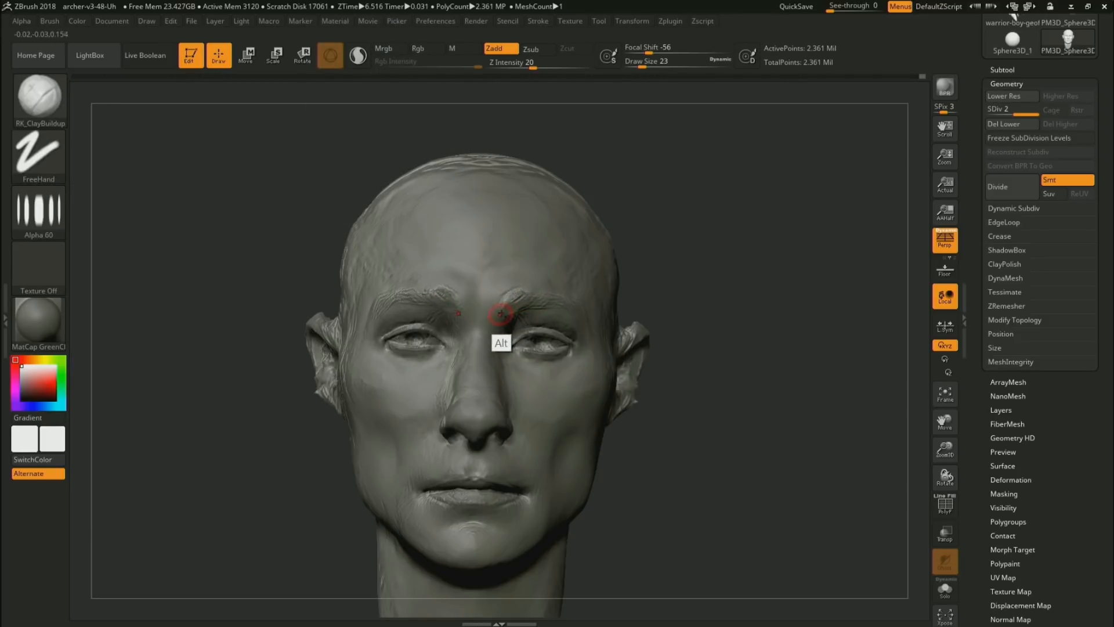
left_click_drag(721, 252, 578, 293)
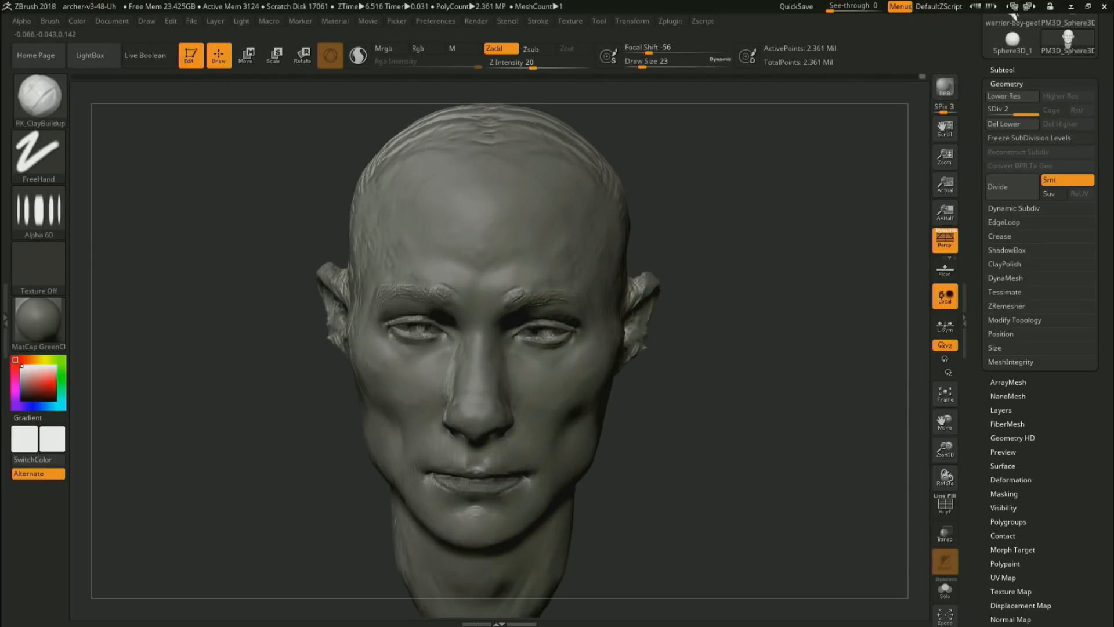
key("alt")
key("shift")
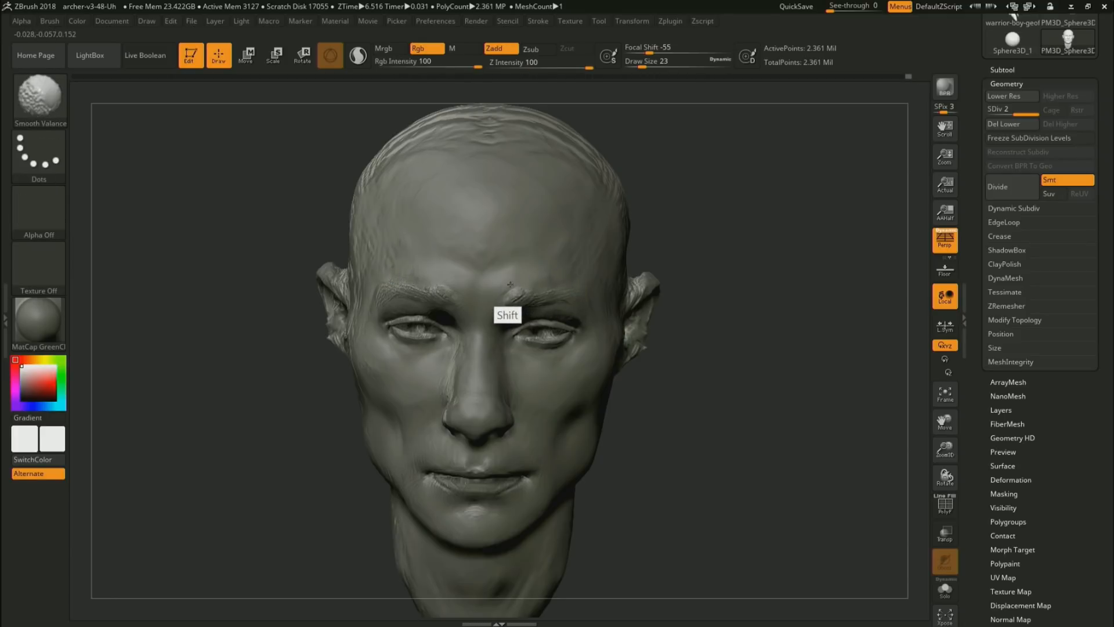
left_click_drag(443, 281, 379, 302, "shift")
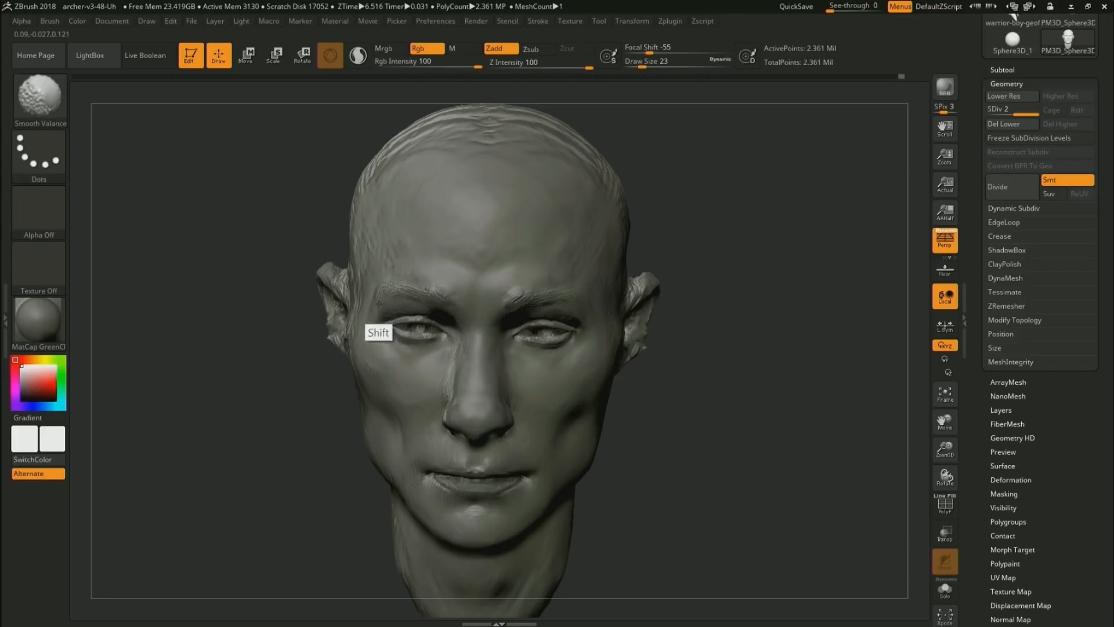
Choose the Move brush, set its draw size to 74 and open the brush settings
left_click_drag(700, 293, 685, 235, "alt")
mouse_move(696, 284)
left_mouse_down()
mouse_move(666, 286)
mouse_move(695, 366)
mouse_move(673, 326)
mouse_move(654, 355)
mouse_move(731, 358)
mouse_move(736, 377)
mouse_move(701, 359)
mouse_move(752, 402)
left_mouse_up()
key("b")
key("m")
key("v")
key("s")
key("s")
key("s")
key("s")
left_click_drag(521, 417, 514, 417)
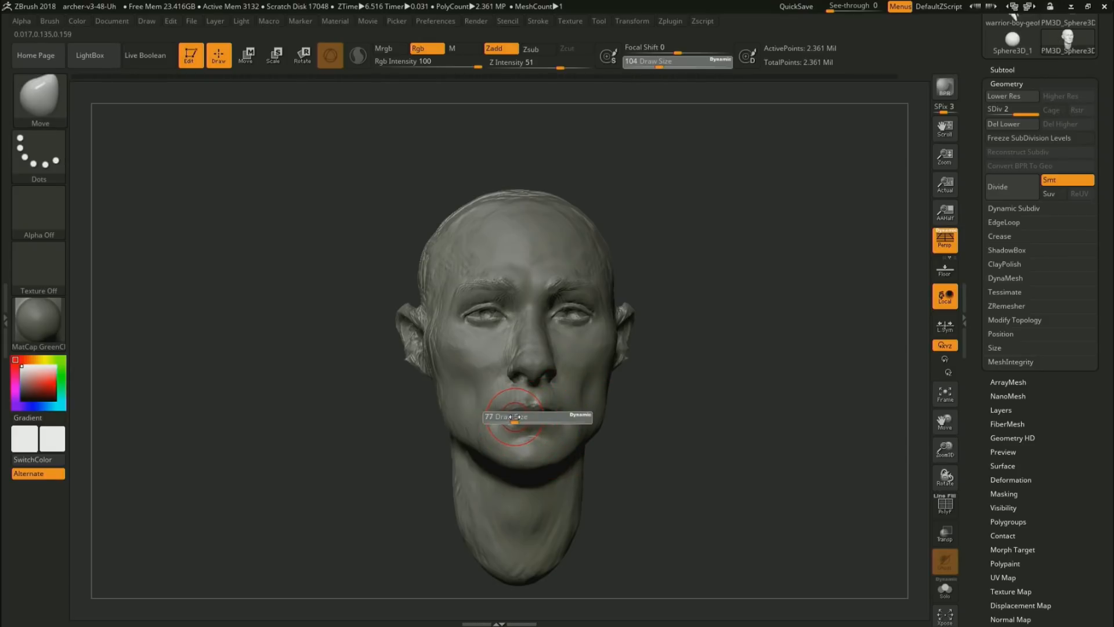
left_click(49, 21)
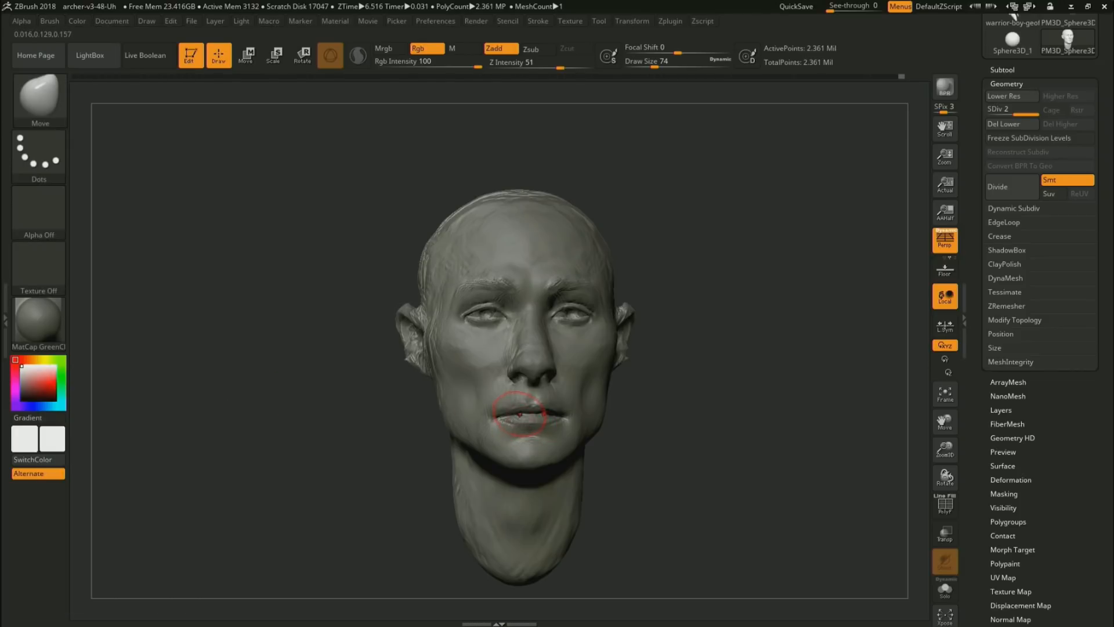
Set the Move brush's draw size to 59 and reshape the lips from the front
key("s")
left_click_drag(519, 415, 513, 415)
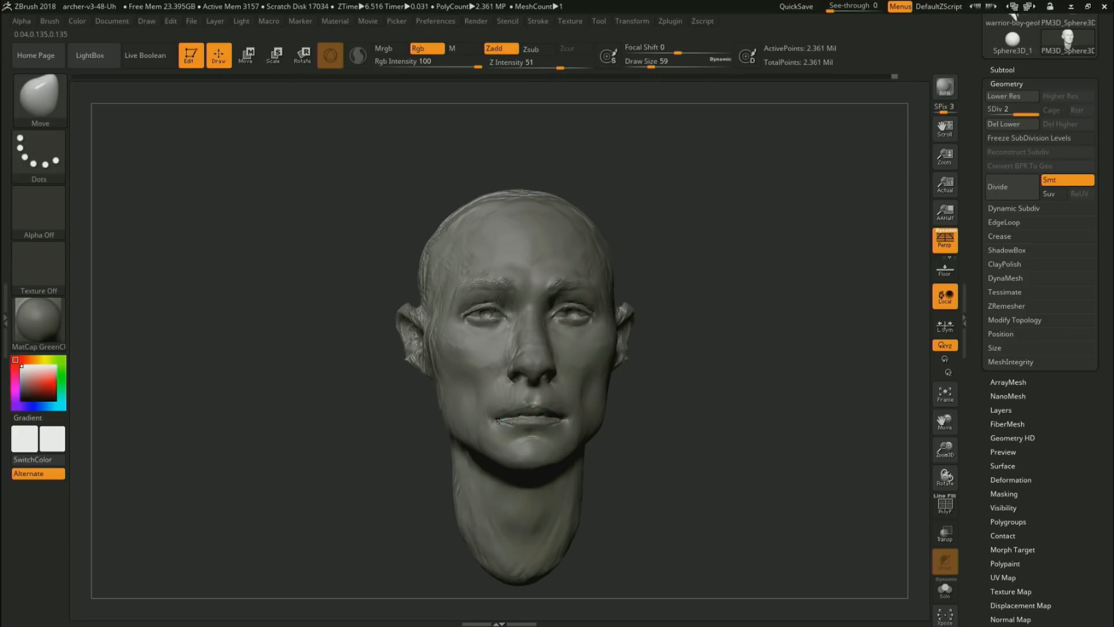
left_click_drag(523, 426, 528, 424)
left_click_drag(690, 415, 641, 412)
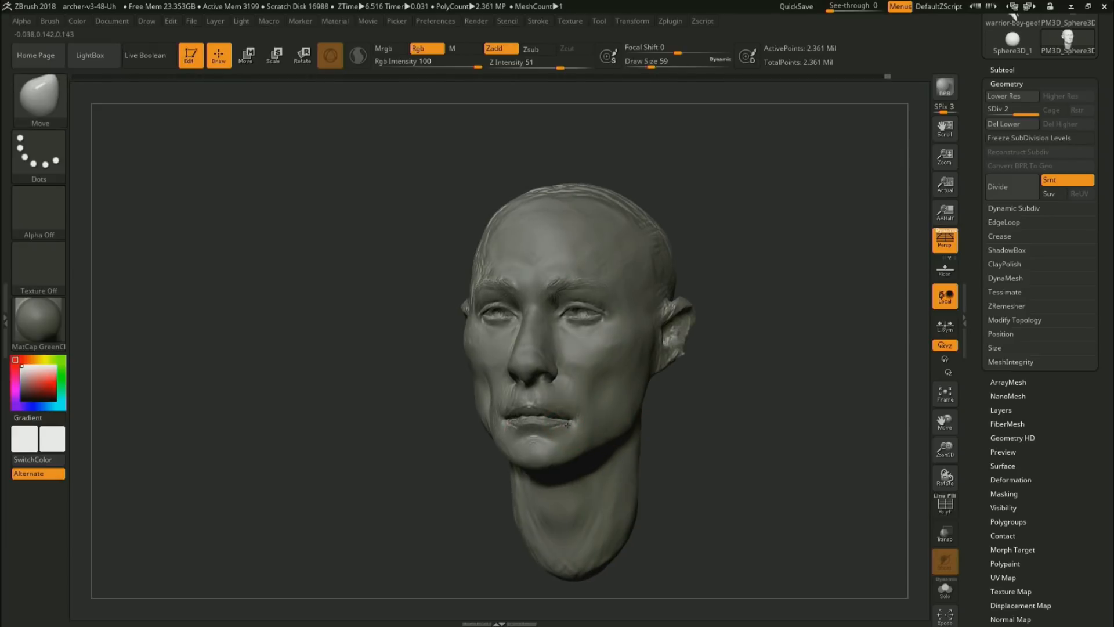
Set the Move brush's draw size to 112 and adjust the mouth area in side view
left_click_drag(661, 470, 669, 403)
key("s")
left_click_drag(596, 417, 607, 418)
mouse_move(671, 394)
left_mouse_down("alt")
mouse_move(667, 363)
mouse_move(769, 386)
mouse_move(760, 354)
left_mouse_up("alt")
mouse_move(614, 399)
left_mouse_down()
mouse_move(627, 408)
mouse_move(574, 407)
left_mouse_up()
mouse_move(642, 352)
left_mouse_down()
mouse_move(727, 450)
mouse_move(617, 460)
left_mouse_up()
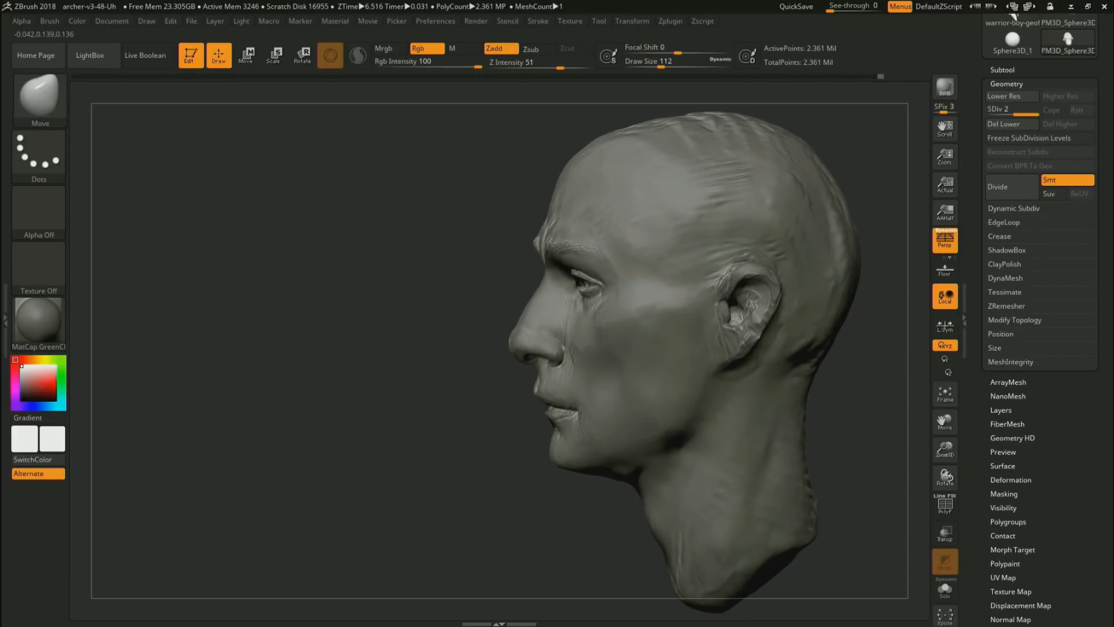
Turn off AccuCurve for the Move brush, set the draw size to 62 and reshape the upper lip's profile
mouse_move(50, 21)
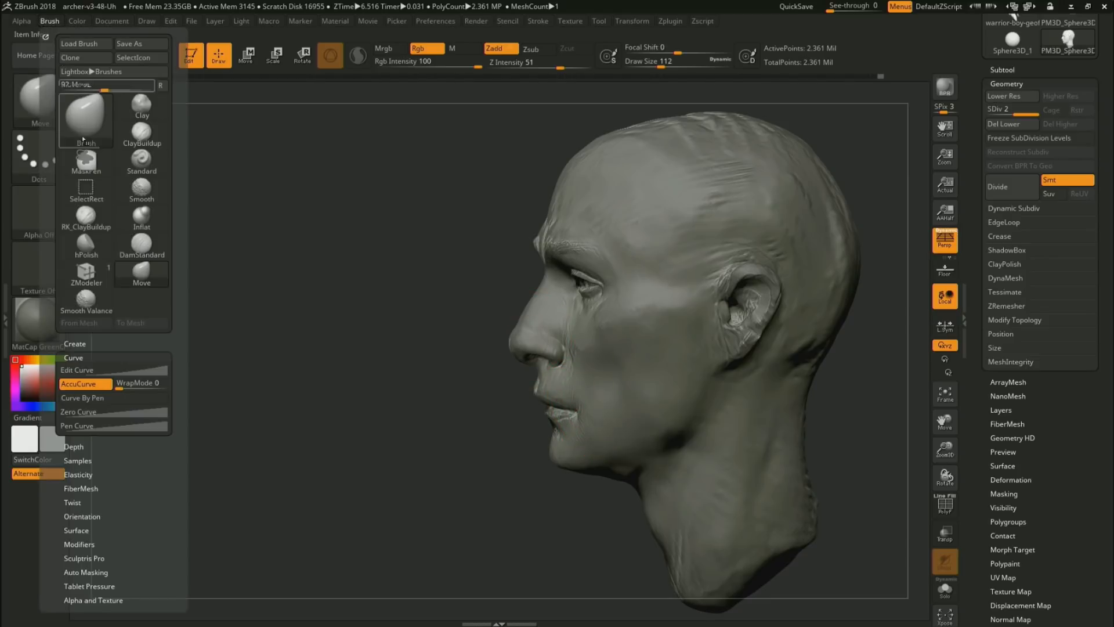
left_click(85, 384)
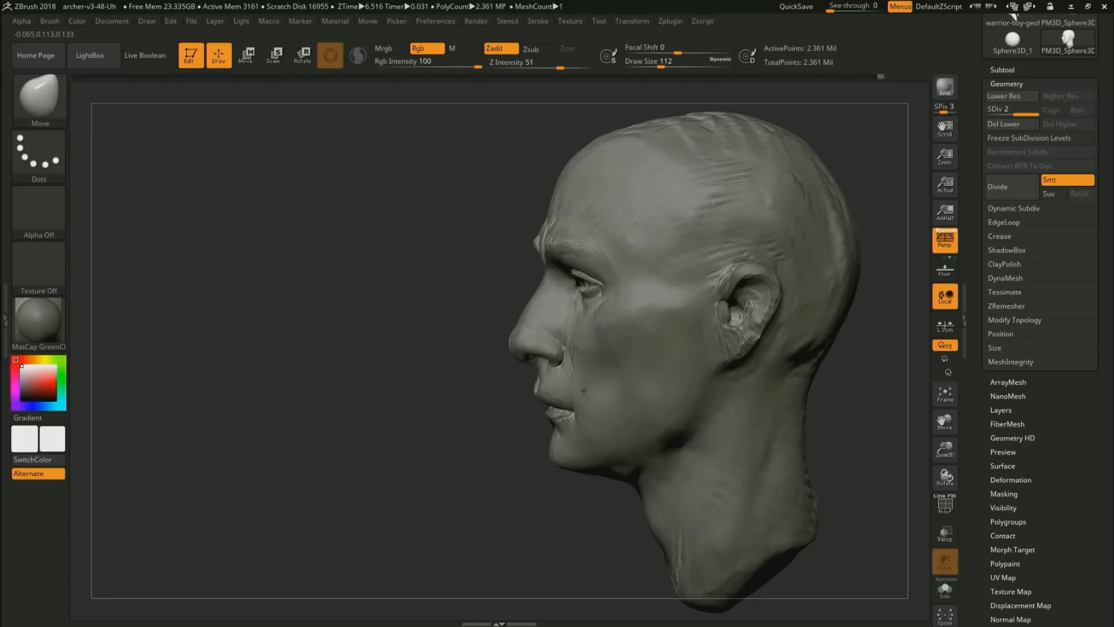
left_click_drag(519, 441, 506, 515)
key("s")
left_click_drag(569, 388, 556, 387)
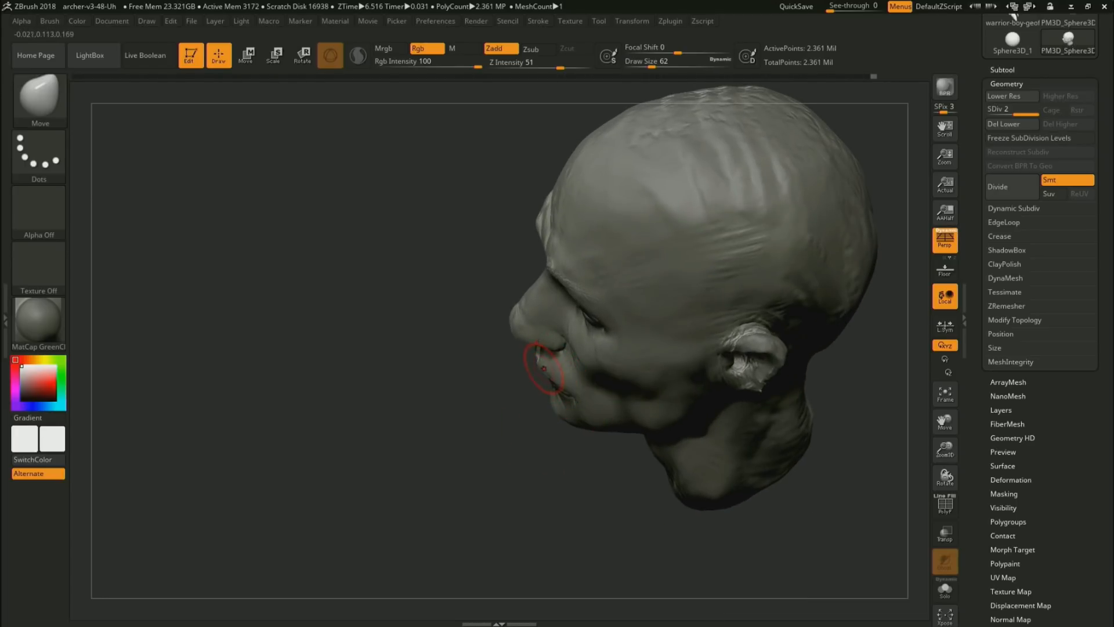
mouse_move(533, 436)
left_mouse_down()
mouse_move(638, 363)
mouse_move(655, 308)
left_mouse_up()
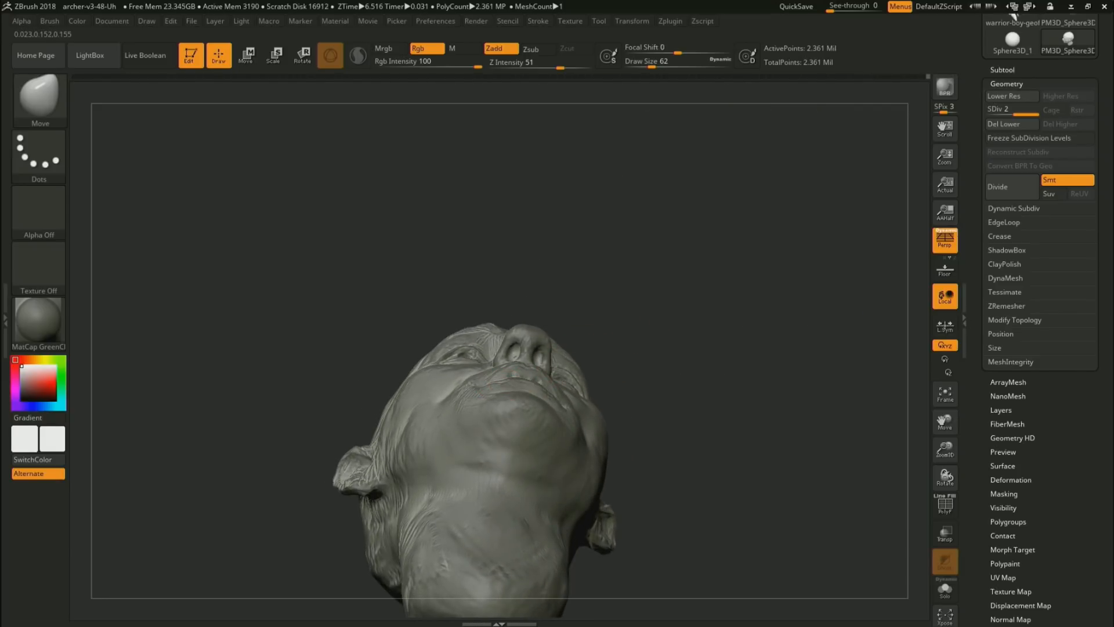
Adjust the lip curve from below, set the draw size to 120 and reposition the mouth in profile
key("s")
left_click_drag(507, 385, 502, 385)
mouse_move(649, 354)
left_mouse_down()
mouse_move(659, 428)
mouse_move(721, 409)
mouse_move(707, 446)
mouse_move(691, 382)
mouse_move(713, 386)
mouse_move(671, 413)
left_mouse_up()
key("s")
mouse_move(670, 413)
left_mouse_down()
mouse_move(687, 412)
mouse_move(642, 409)
left_mouse_up()
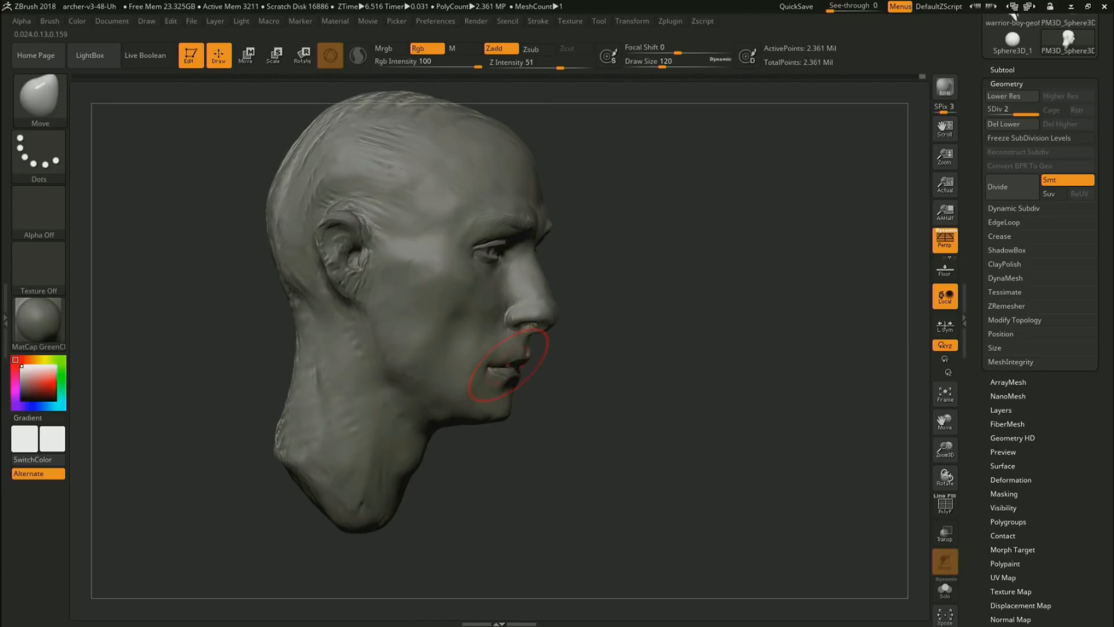
left_click_drag(504, 361, 502, 363)
mouse_move(582, 391)
left_mouse_down()
mouse_move(517, 387)
mouse_move(539, 426)
mouse_move(533, 356)
left_mouse_up()
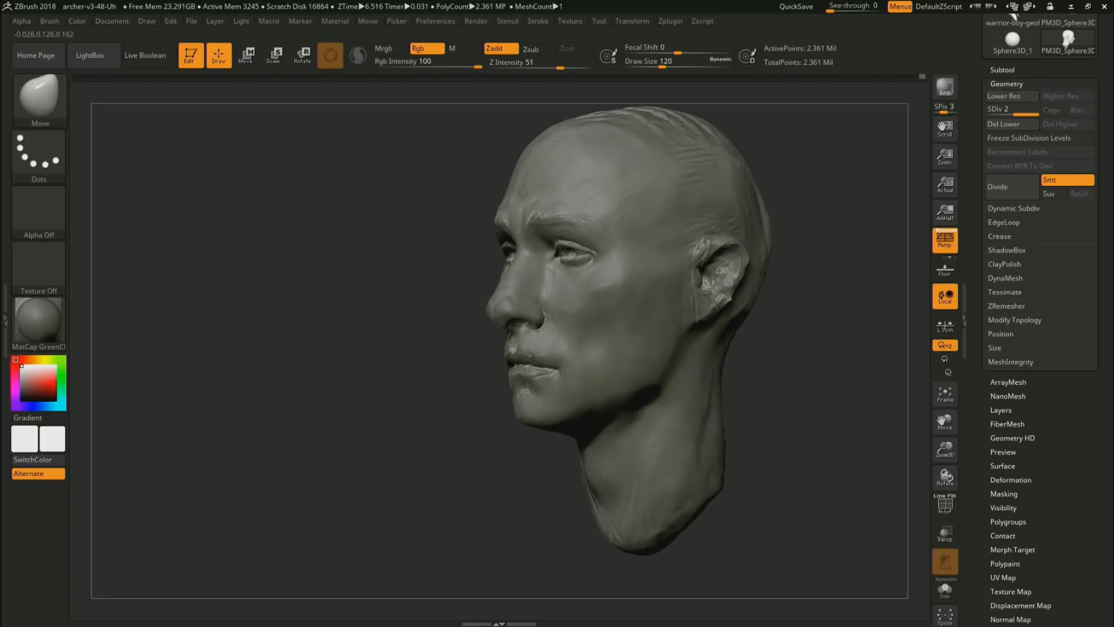
Choose the RK_ClayBuildup brush, set the draw size to 25, sculpt around the upper lip and mouth corners and smooth the strokes
key("s")
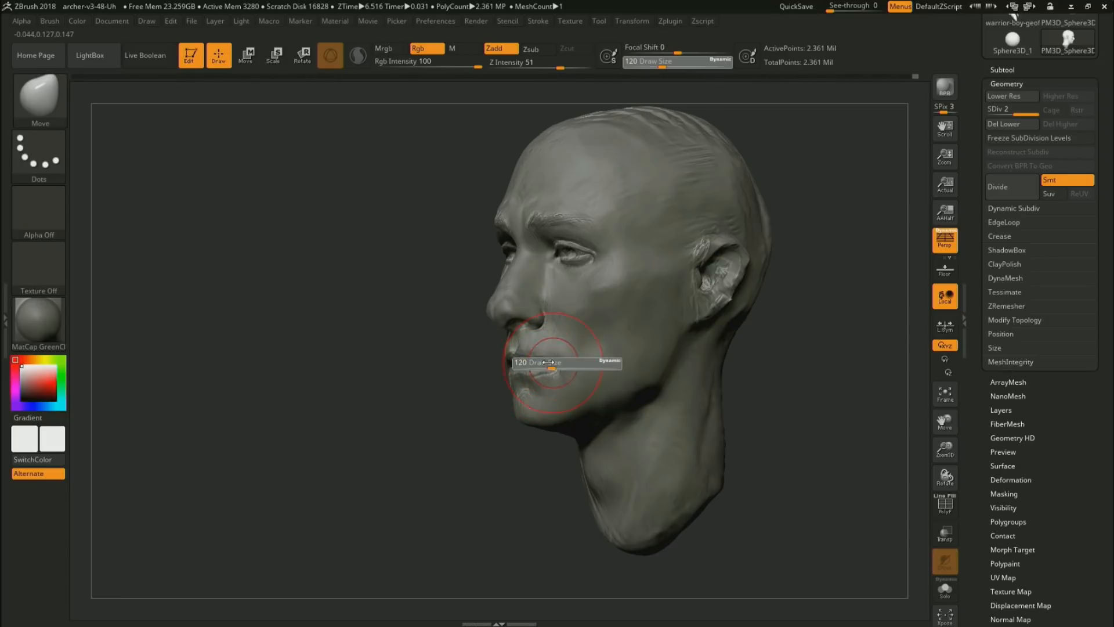
key("1")
key("s")
left_click_drag(558, 374, 539, 358)
left_click_drag(452, 413, 507, 417)
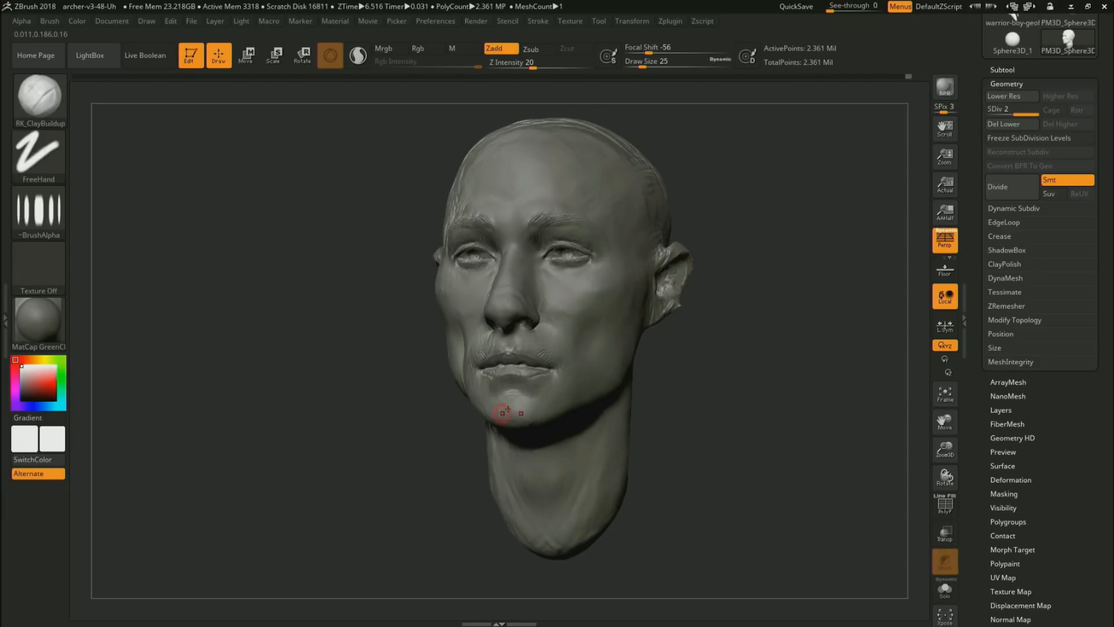
mouse_move(546, 363)
left_mouse_down("alt")
mouse_move(541, 348)
mouse_move(564, 357)
left_mouse_up("alt")
left_click_drag(555, 345, 523, 346, "alt")
left_click_drag(414, 445, 487, 359)
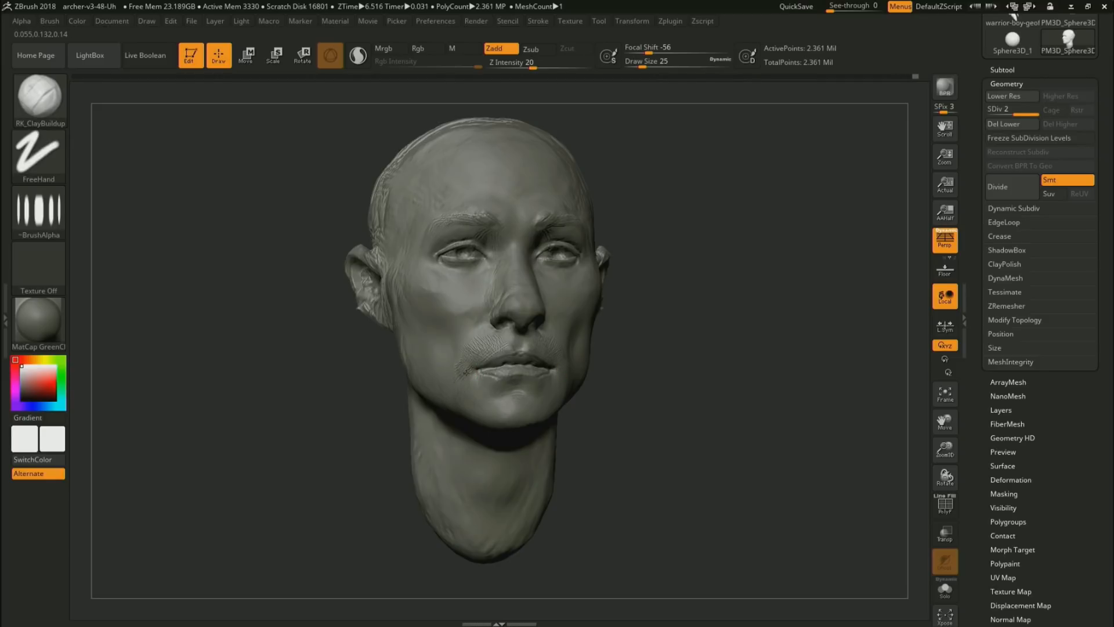
key("shift")
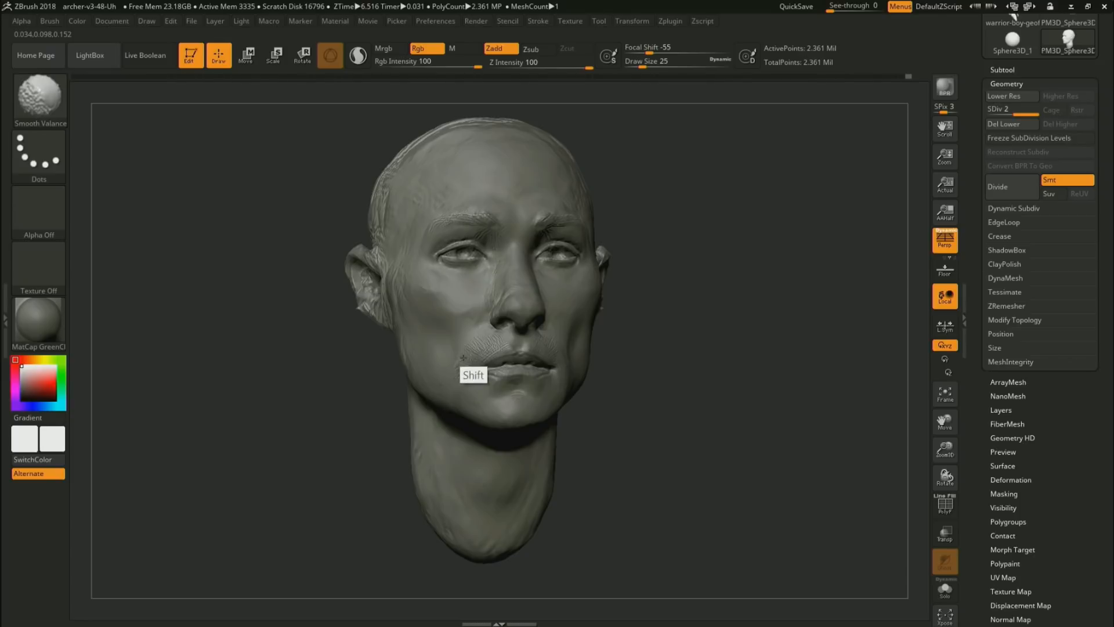
Smooth the area around the upper lip and mouth corner, and build up a moustache above the lip with the RK_ClayBuildup brush
mouse_move(487, 335)
left_mouse_down("shift")
mouse_move(471, 357)
mouse_move(501, 340)
mouse_move(458, 360)
mouse_move(470, 368)
left_mouse_up("shift")
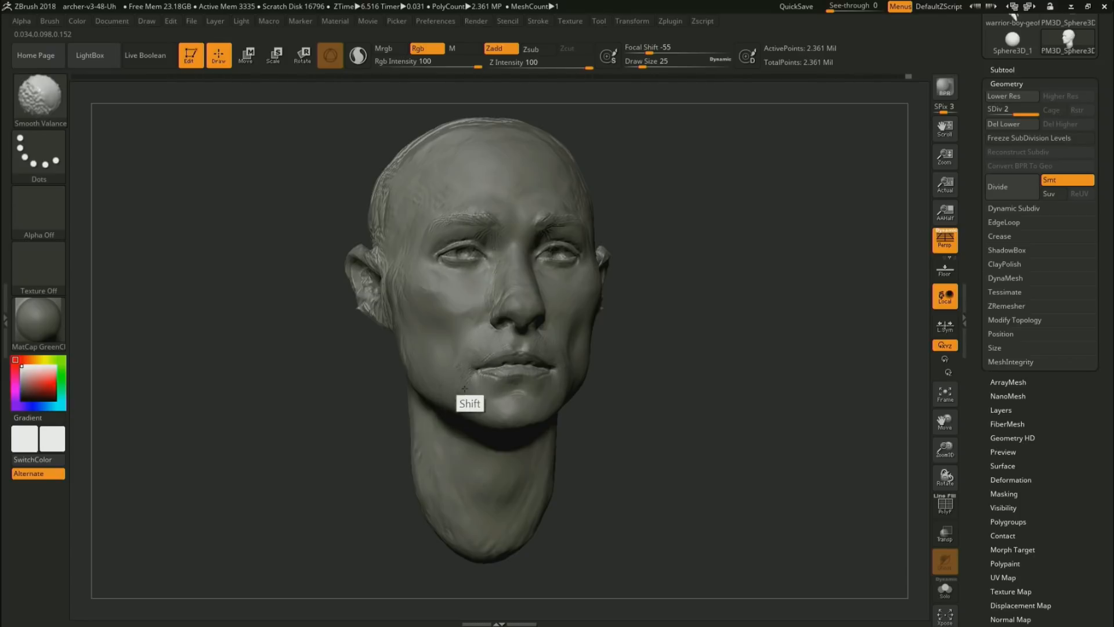
mouse_move(654, 350)
left_mouse_down("alt")
mouse_move(626, 342)
mouse_move(642, 409)
mouse_move(634, 353)
mouse_move(734, 398)
mouse_move(586, 372)
mouse_move(519, 347)
left_mouse_up("alt")
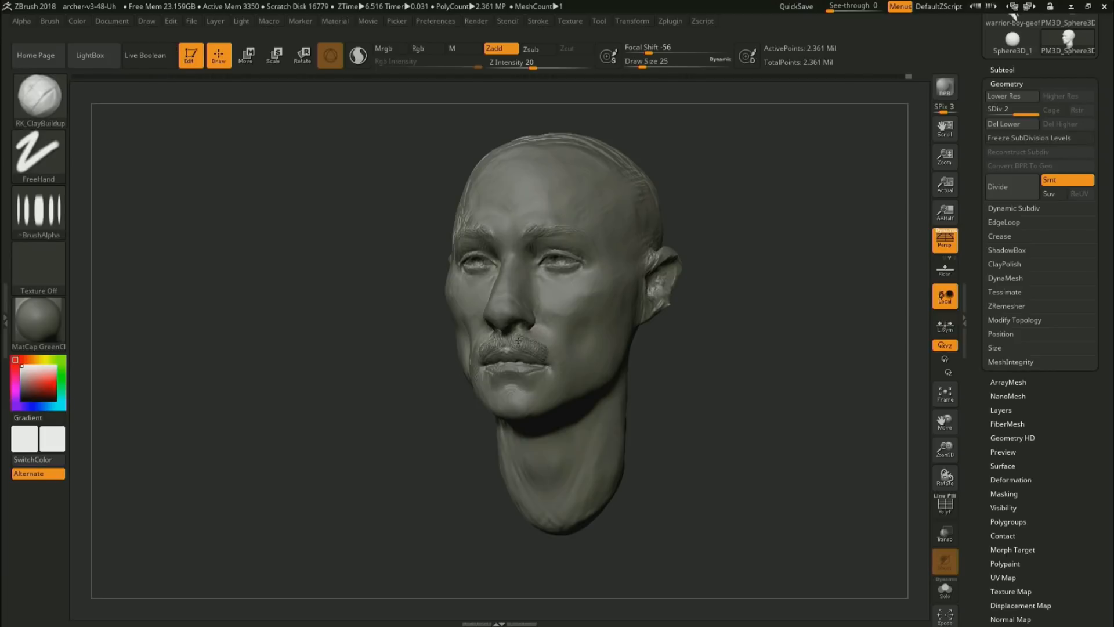
left_click_drag(522, 338, 538, 348, "alt")
mouse_move(716, 371)
left_mouse_down("alt")
mouse_move(685, 341)
mouse_move(750, 404)
mouse_move(709, 392)
mouse_move(745, 403)
mouse_move(769, 434)
left_mouse_up("alt")
mouse_move(497, 349)
left_mouse_down("alt")
mouse_move(484, 329)
mouse_move(488, 345)
left_mouse_up("alt")
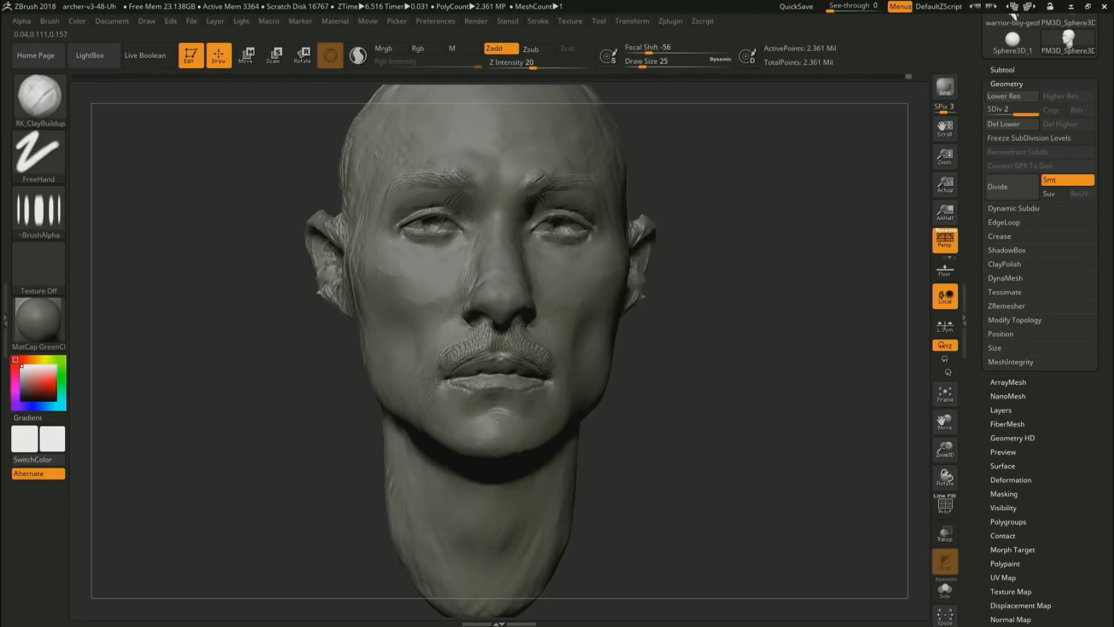
mouse_move(698, 356)
left_mouse_down("alt")
mouse_move(685, 316)
mouse_move(659, 371)
mouse_move(625, 332)
mouse_move(749, 377)
mouse_move(794, 366)
mouse_move(525, 376)
left_mouse_up("alt")
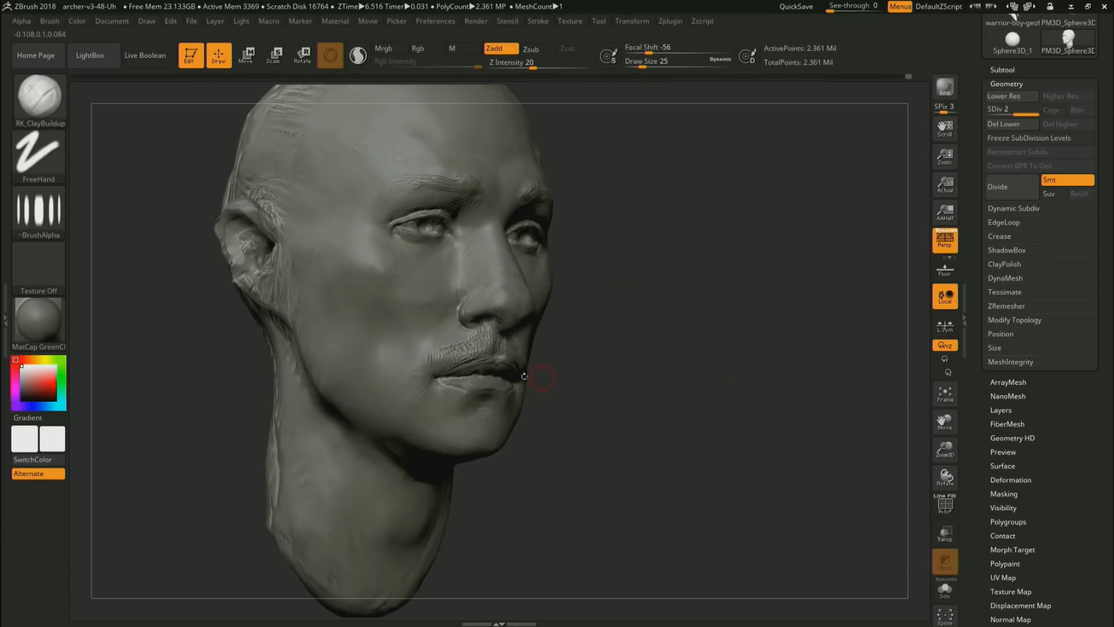
Switch the brush alpha to Alpha 28, thicken the moustache and undo the stray stroke across the cheek
left_click(39, 210)
left_click(443, 323)
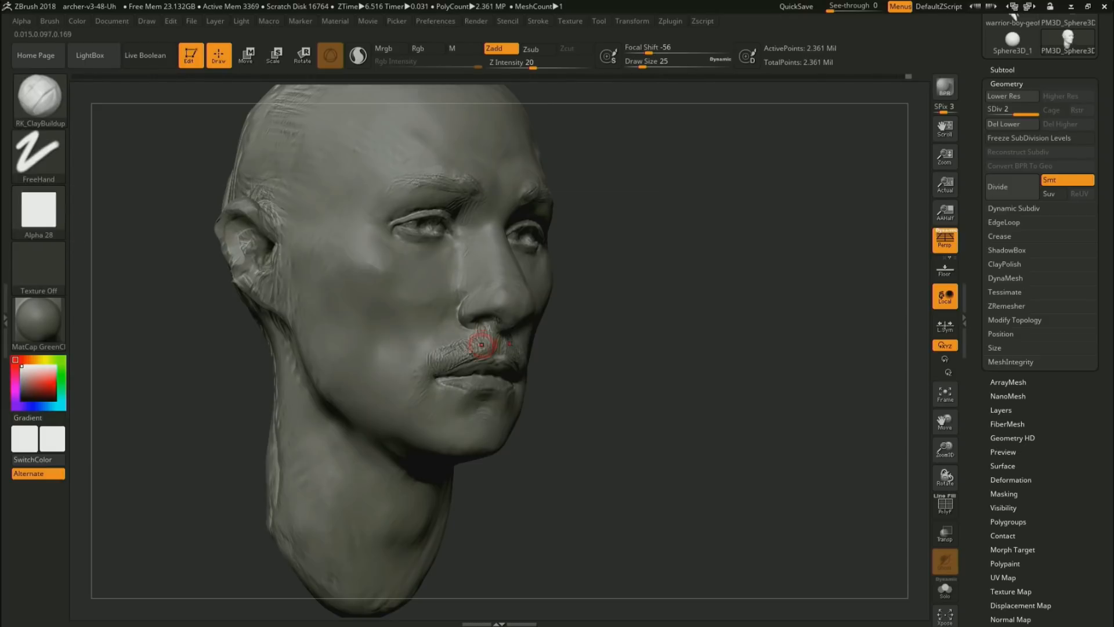
key("s")
left_click_drag(481, 341, 469, 330)
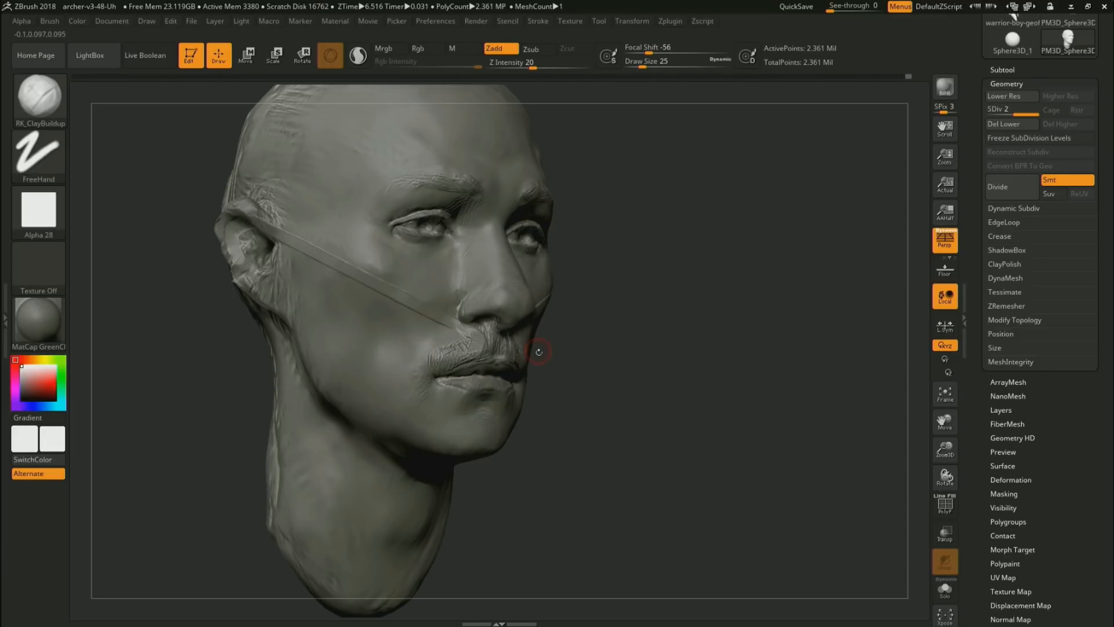
key("ctrl+z")
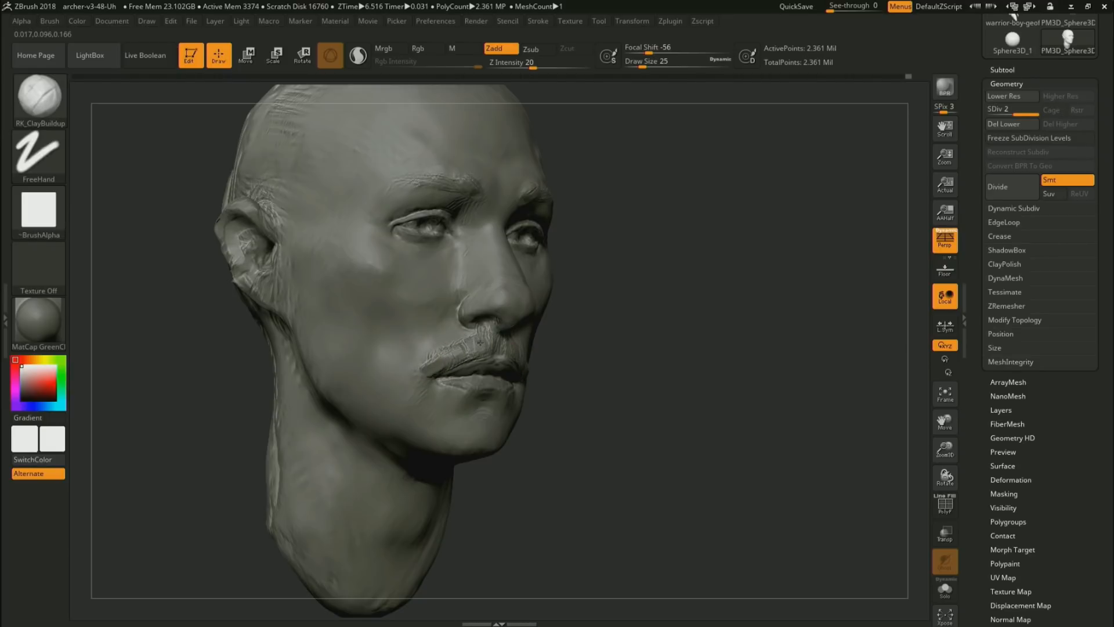
Choose the SnakeSphere brush, try it with Alpha 40, undo that test and use Alpha 36 at the moustache ends
left_click(40, 99)
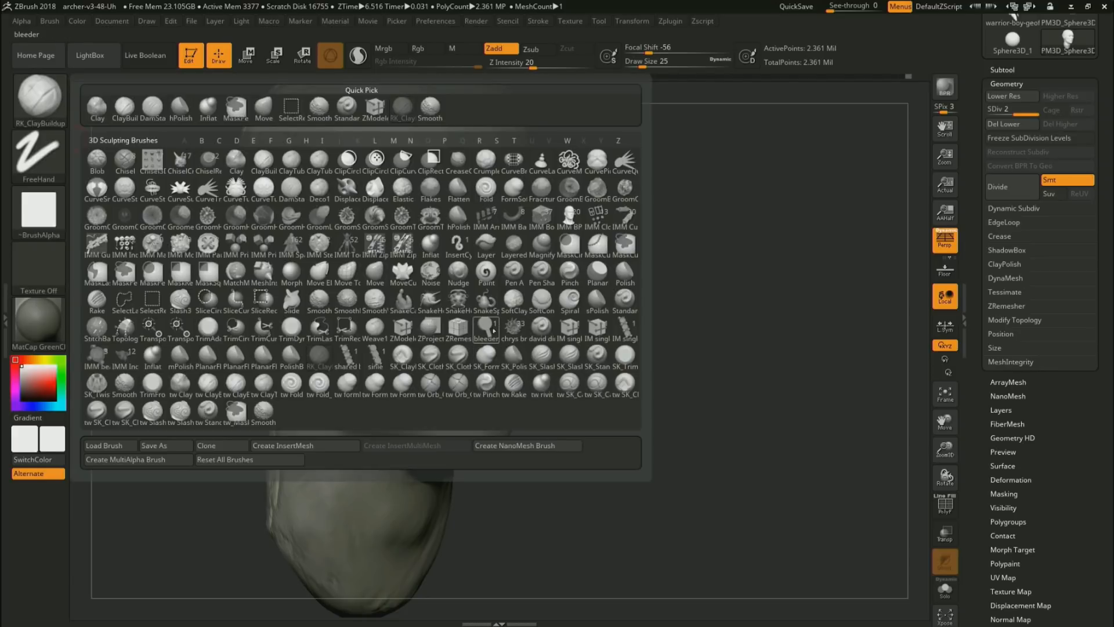
left_click(487, 303)
left_click(39, 212)
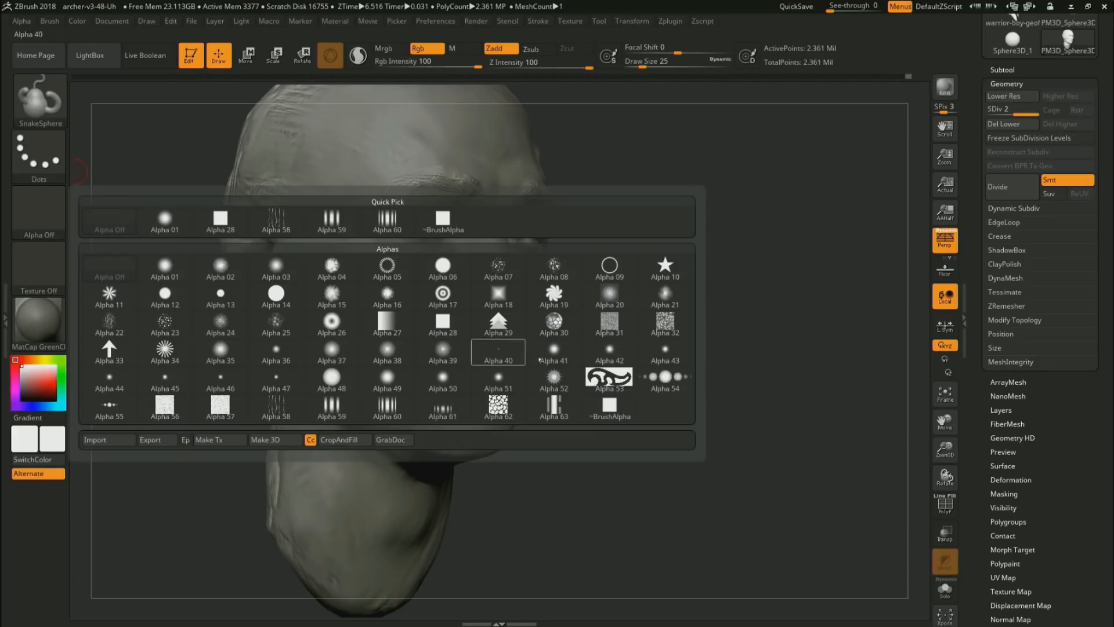
left_click(497, 357)
left_click_drag(541, 448, 443, 374)
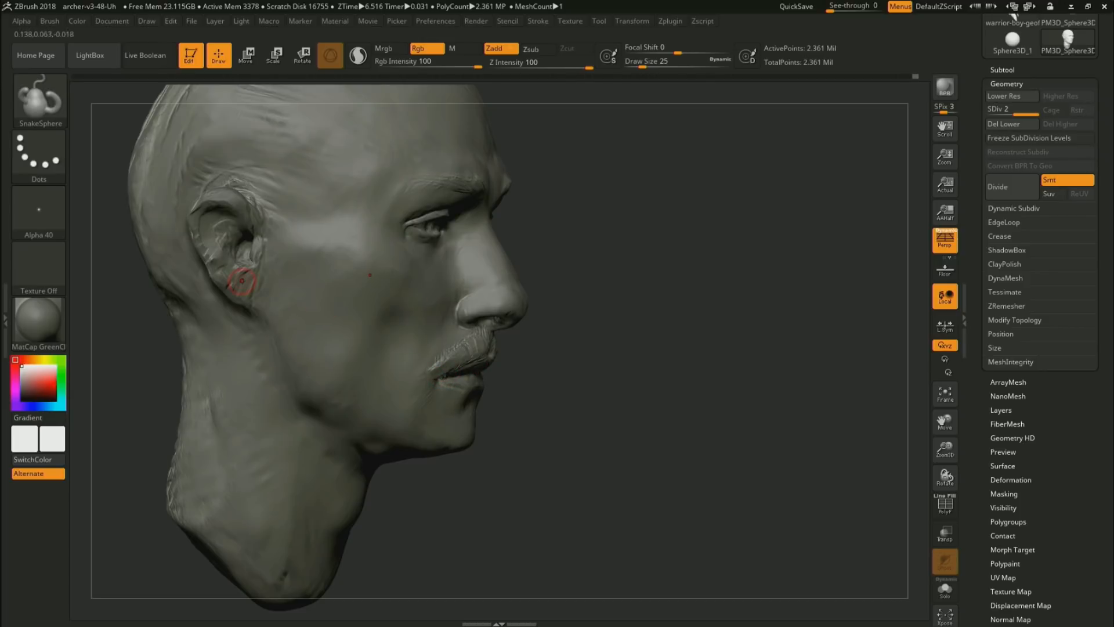
left_click(39, 212)
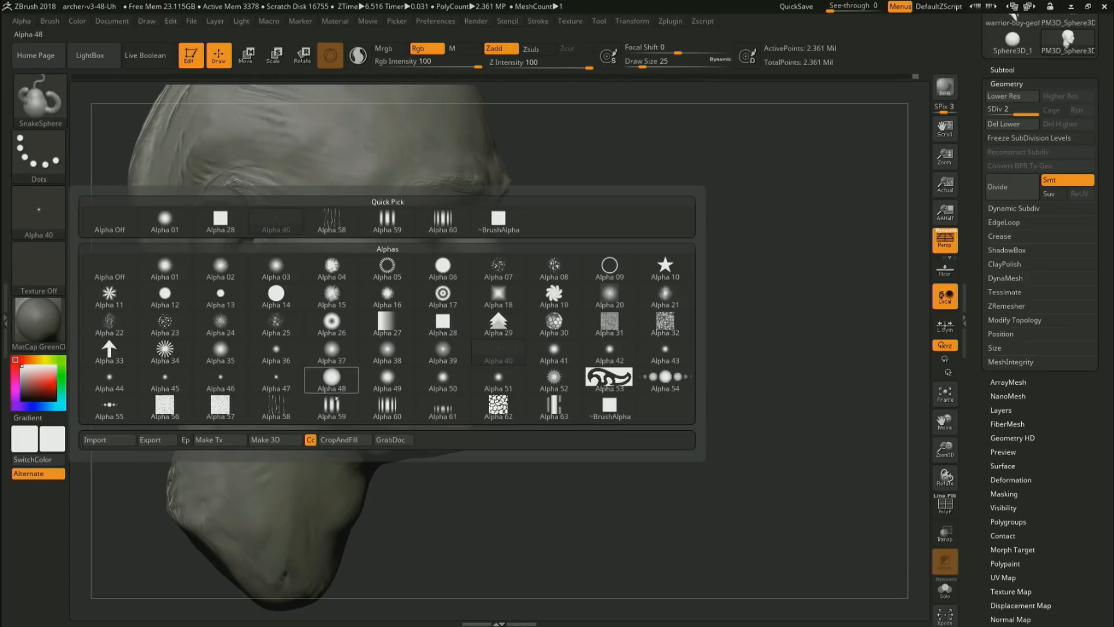
left_click(275, 350)
key("ctrl+z")
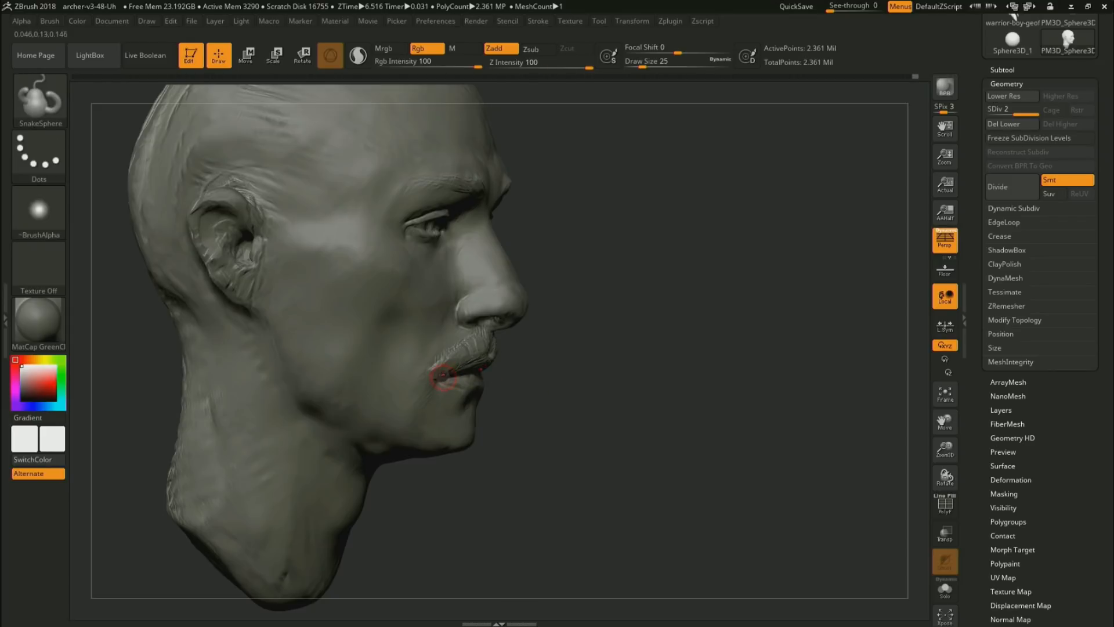
left_click_drag(537, 363, 439, 376)
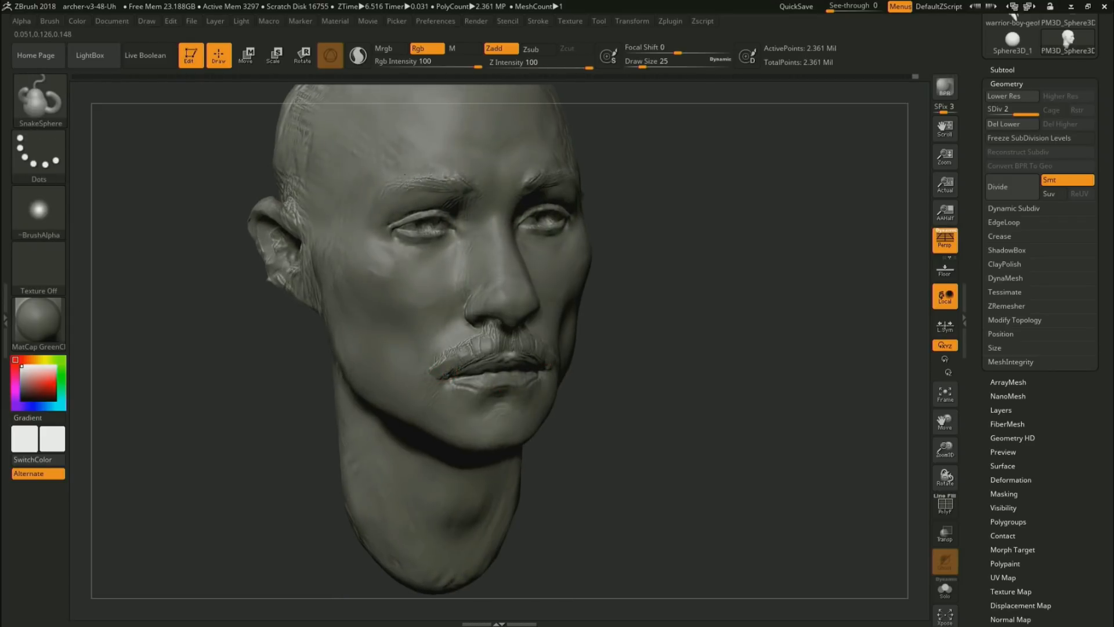
left_click_drag(609, 364, 583, 373)
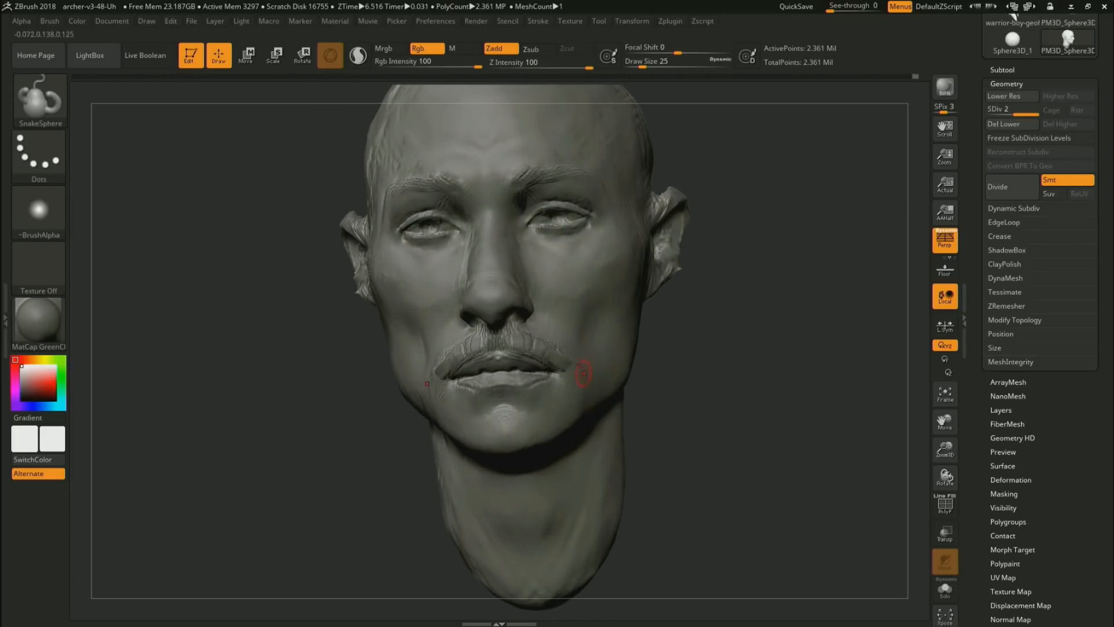
Choose the SnakeHook2 brush, set the draw size to 17 and pull out the moustache ends at the mouth corners
key("b")
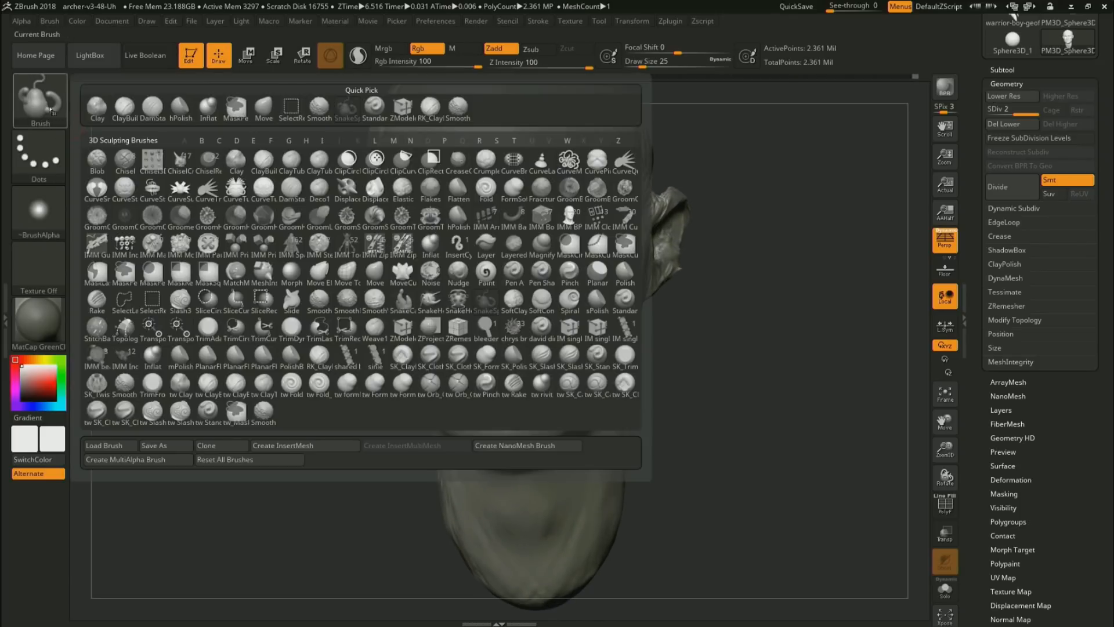
key("s")
key("h")
mouse_move(666, 375)
left_mouse_down()
mouse_move(599, 380)
mouse_move(643, 383)
left_mouse_up()
key("s")
left_click_drag(561, 368, 559, 368)
left_click_drag(632, 368, 647, 376)
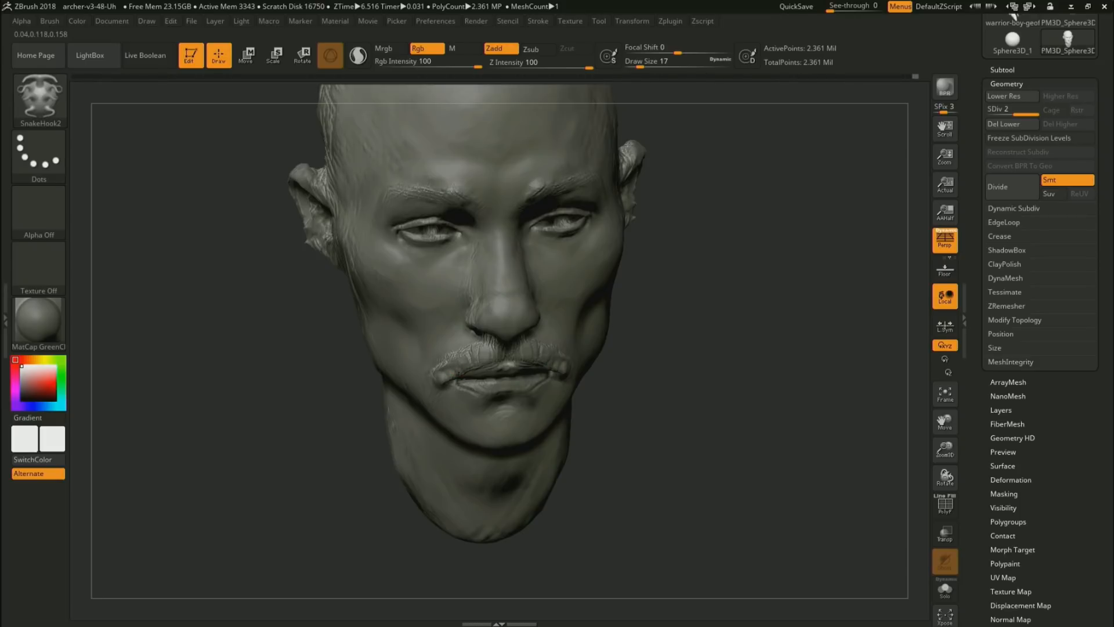
left_click_drag(629, 374, 604, 352)
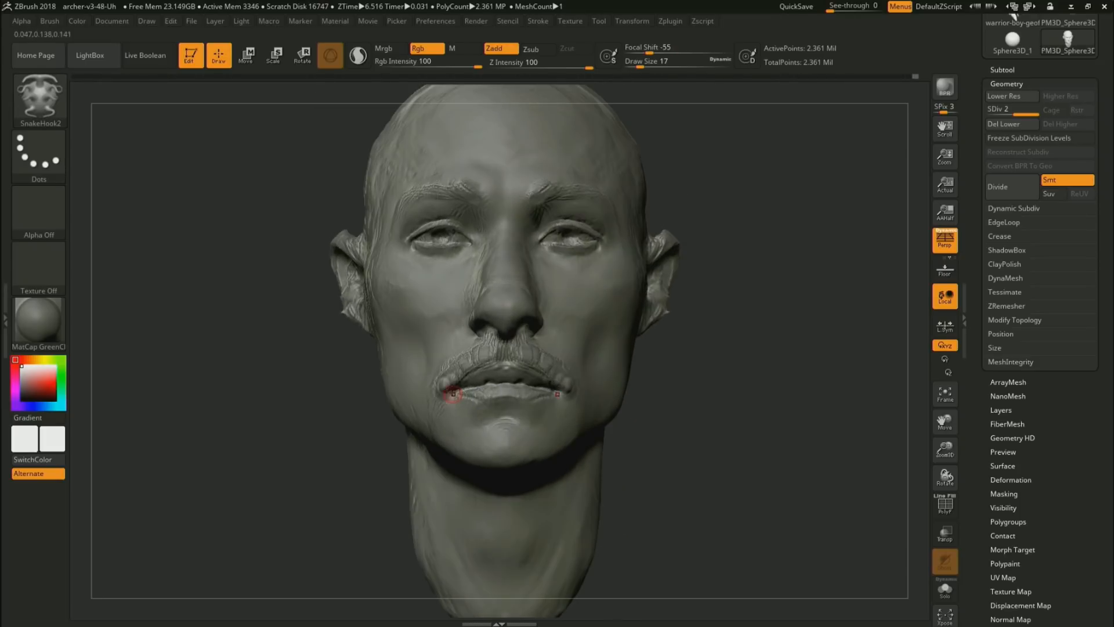
Refine the moustache ends, set the draw size to 31 and shape the moustache in profile
left_click_drag(448, 392, 451, 389)
left_click_drag(674, 366, 609, 371)
key("s")
mouse_move(463, 405)
left_mouse_down()
mouse_move(477, 397)
mouse_move(460, 367)
left_mouse_up()
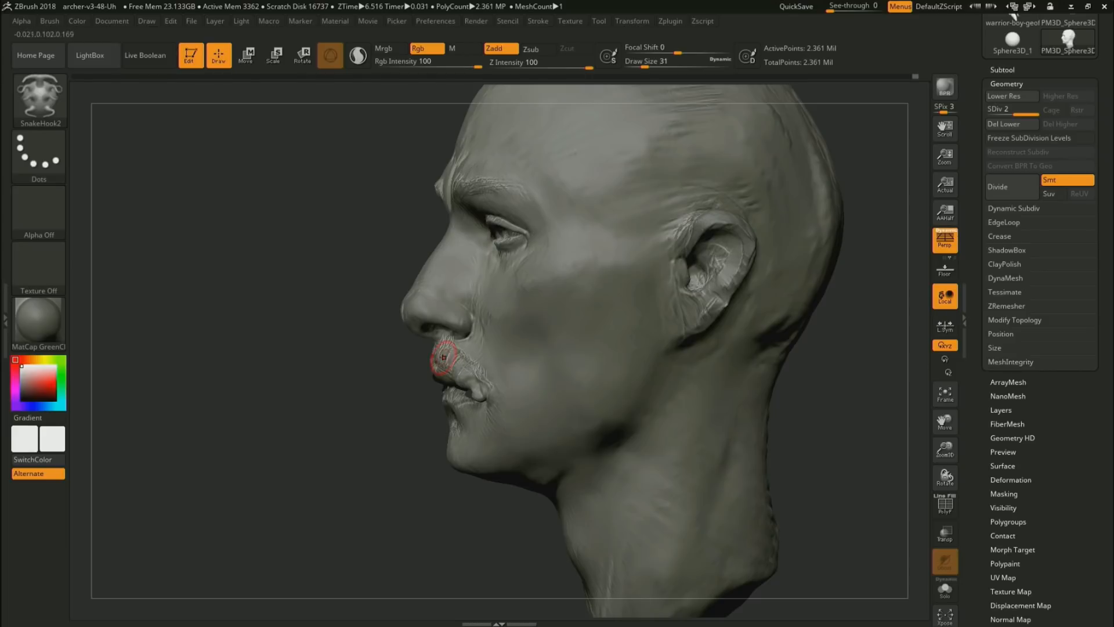
mouse_move(436, 434)
left_mouse_down()
mouse_move(500, 422)
mouse_move(480, 387)
left_mouse_up()
Return to the RK_ClayBuildup brush and set its draw size to 22 for work on the moustache
key("1")
key("s")
left_click_drag(536, 357, 505, 369)
Try a test stroke on the cheek with the draw size at 68 and undo it
key("s")
left_click_drag(417, 359, 425, 359)
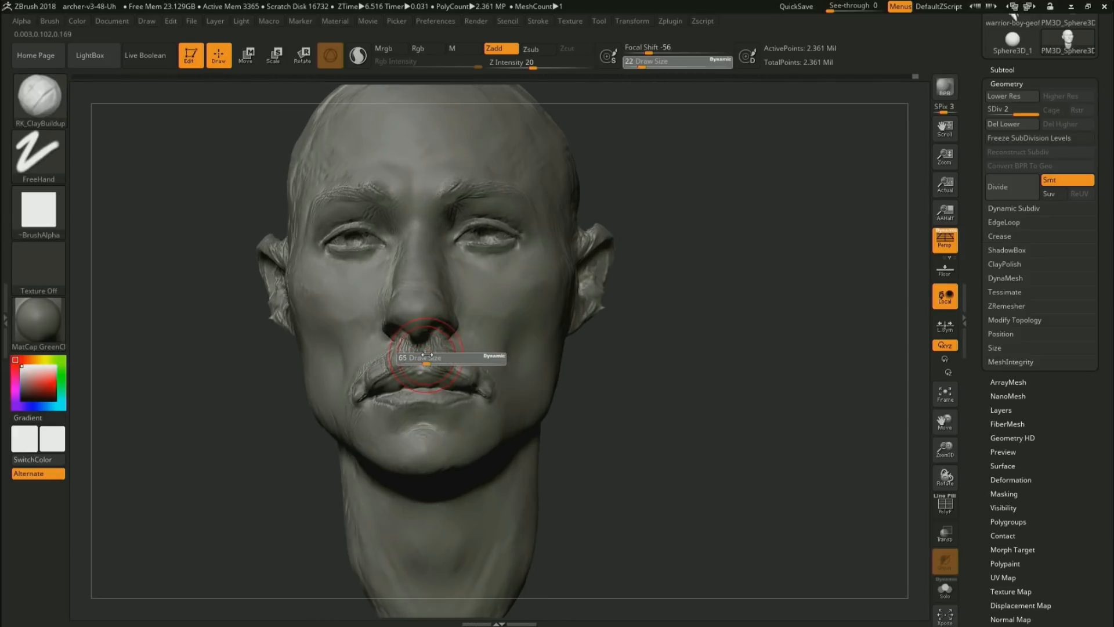
mouse_move(371, 295)
left_mouse_down()
mouse_move(344, 330)
mouse_move(357, 315)
left_mouse_up()
key("ctrl+z")
key("ctrl+z")
key("ctrl+z")
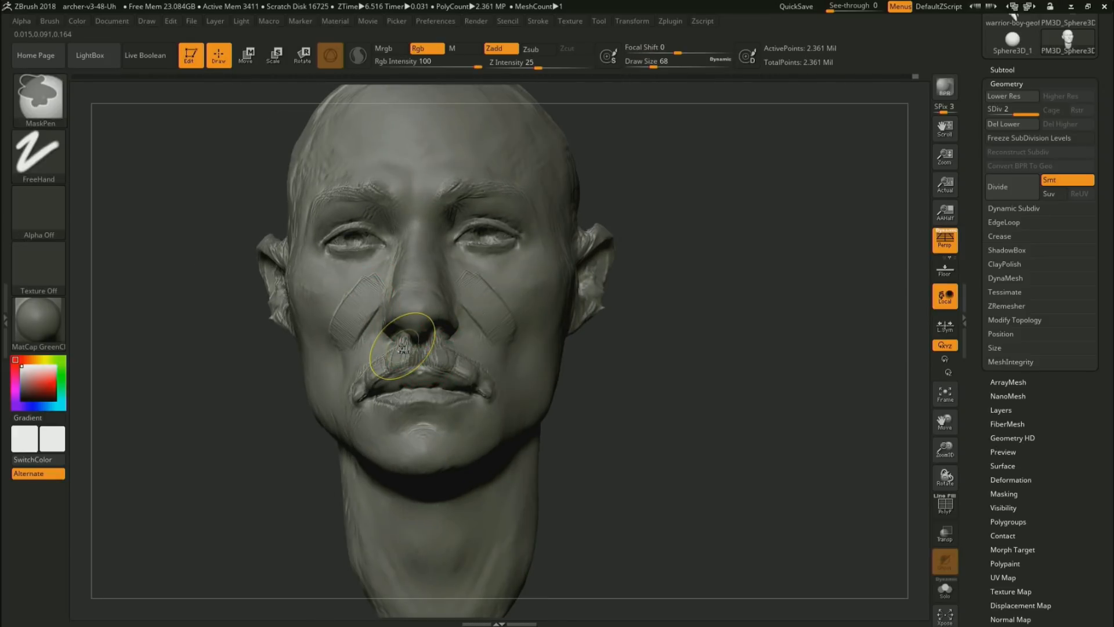
Switch the brush alpha to Alpha 59, undo the test stroke on the cheek, set the draw size to 41 and sculpt moustache hair strands
left_click(61, 212)
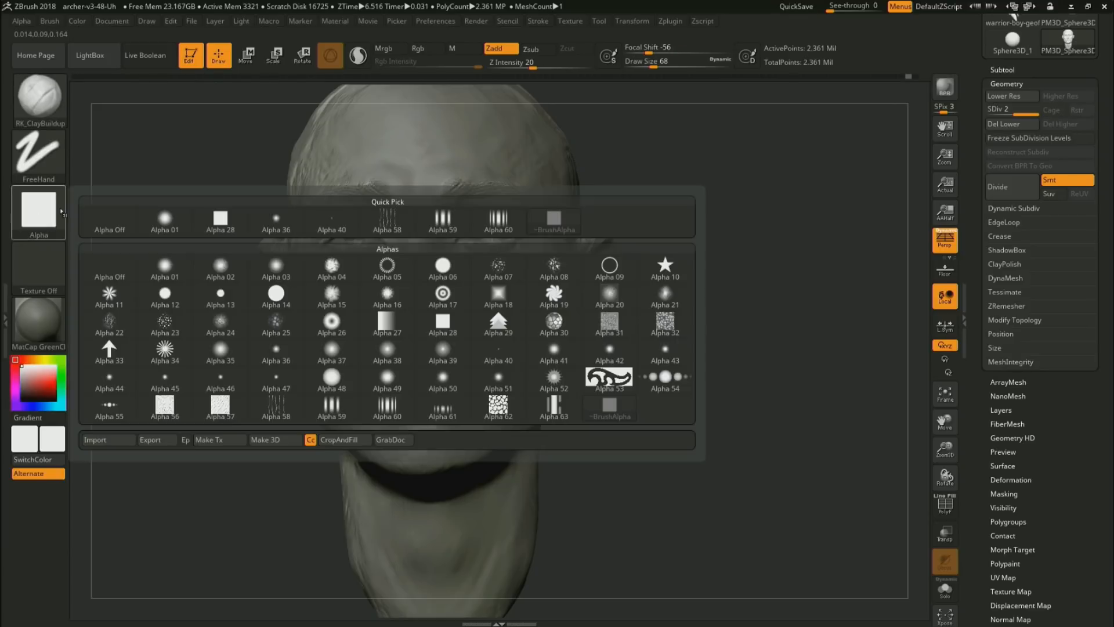
left_click(333, 404)
mouse_move(357, 302)
left_mouse_down()
mouse_move(355, 332)
mouse_move(373, 293)
mouse_move(336, 347)
mouse_move(352, 340)
mouse_move(374, 272)
mouse_move(347, 333)
left_mouse_up()
key("ctrl+z")
key("ctrl+z")
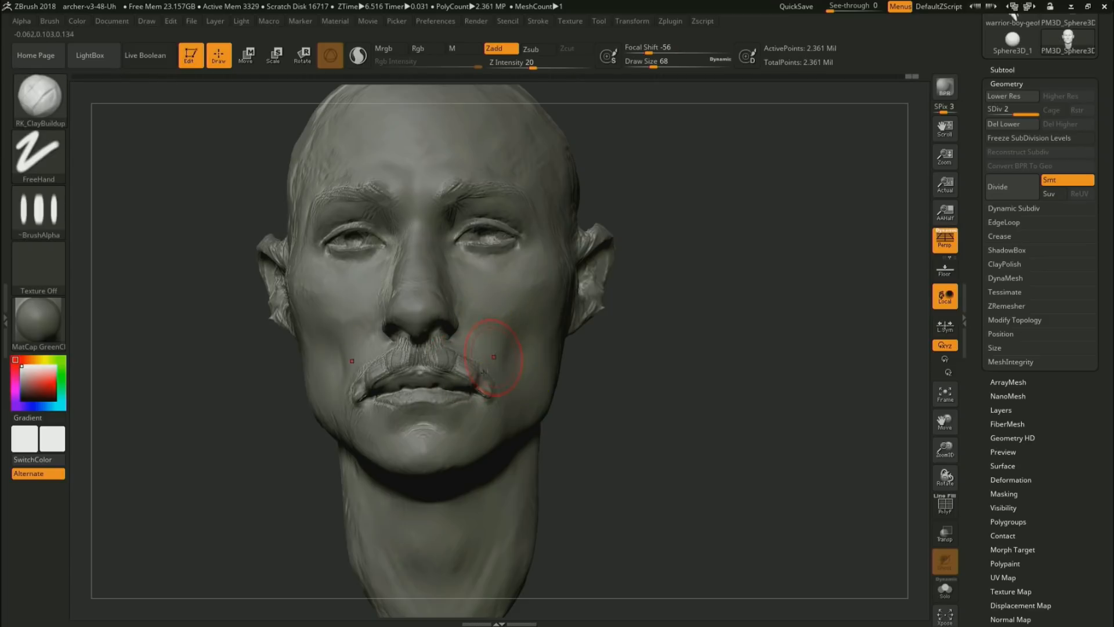
key("s")
left_click_drag(464, 369, 456, 370)
left_click_drag(290, 470, 359, 399)
mouse_move(388, 363)
left_mouse_down()
mouse_move(376, 379)
mouse_move(380, 361)
mouse_move(401, 367)
left_mouse_up()
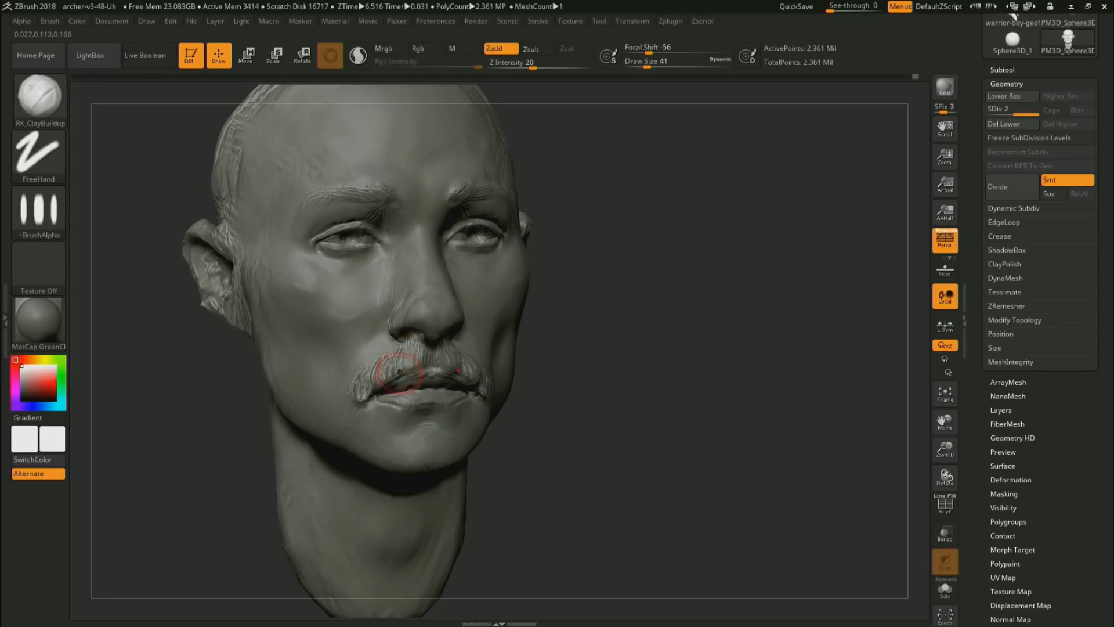
Set the draw size to 25 and sculpt a small tuft of beard just below the lower lip
left_click_drag(632, 383, 630, 325, "alt")
mouse_move(696, 348)
left_mouse_down()
mouse_move(621, 347)
mouse_move(625, 396)
mouse_move(662, 381)
mouse_move(662, 411)
mouse_move(639, 452)
left_mouse_up()
key("s")
key("s")
left_click_drag(448, 479, 435, 480)
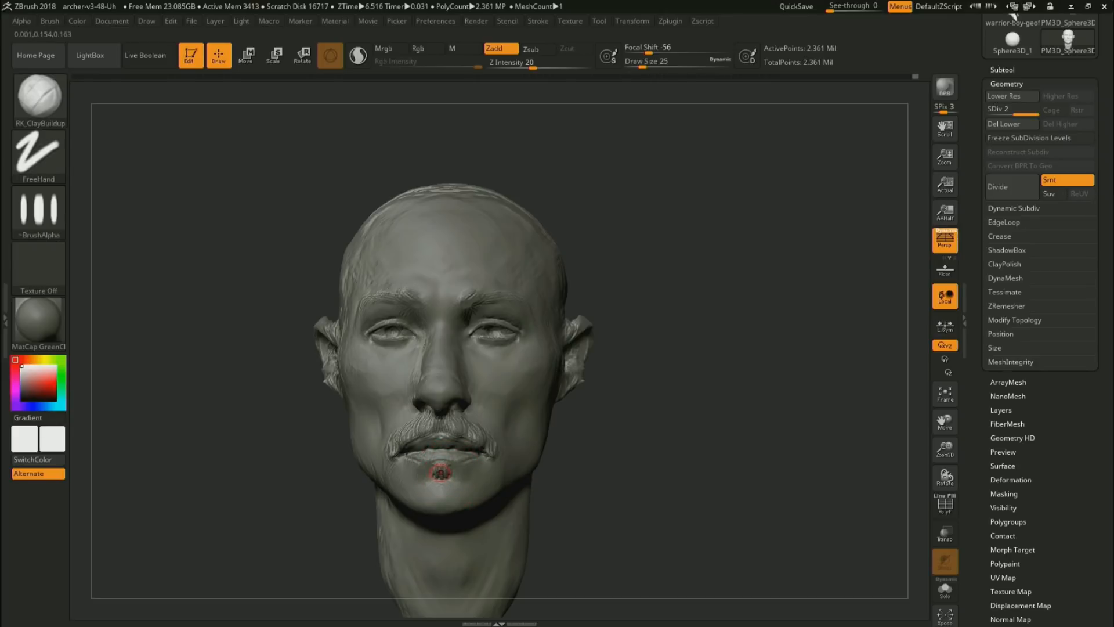
left_click_drag(441, 465, 441, 475)
left_click_drag(439, 466, 442, 475)
key("super")
key("super")
key("alt")
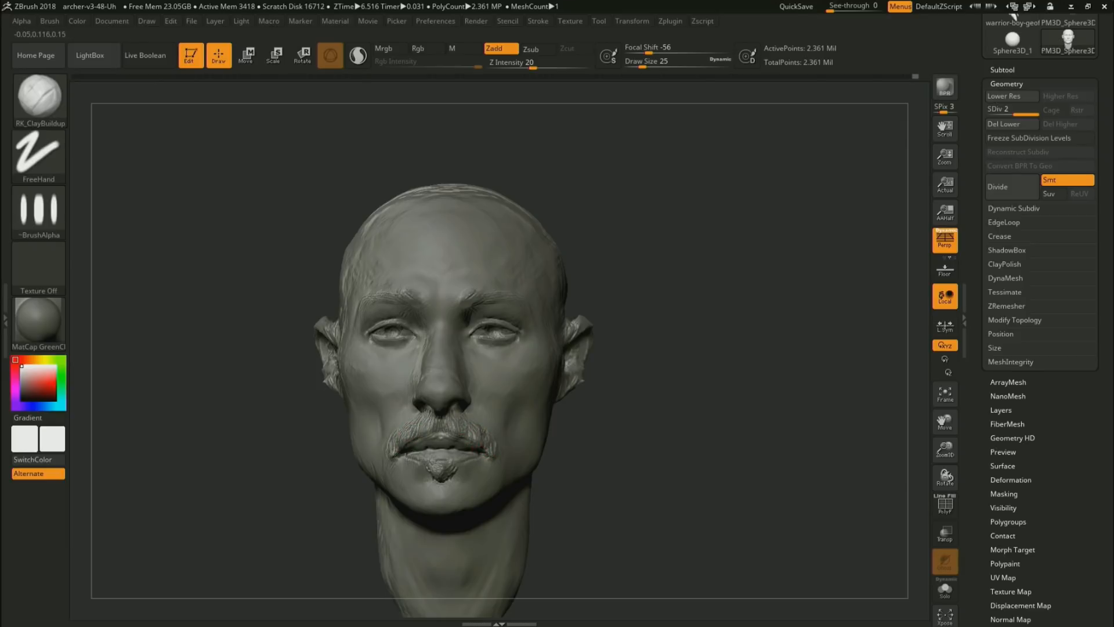
left_click_drag(597, 441, 669, 454, "alt")
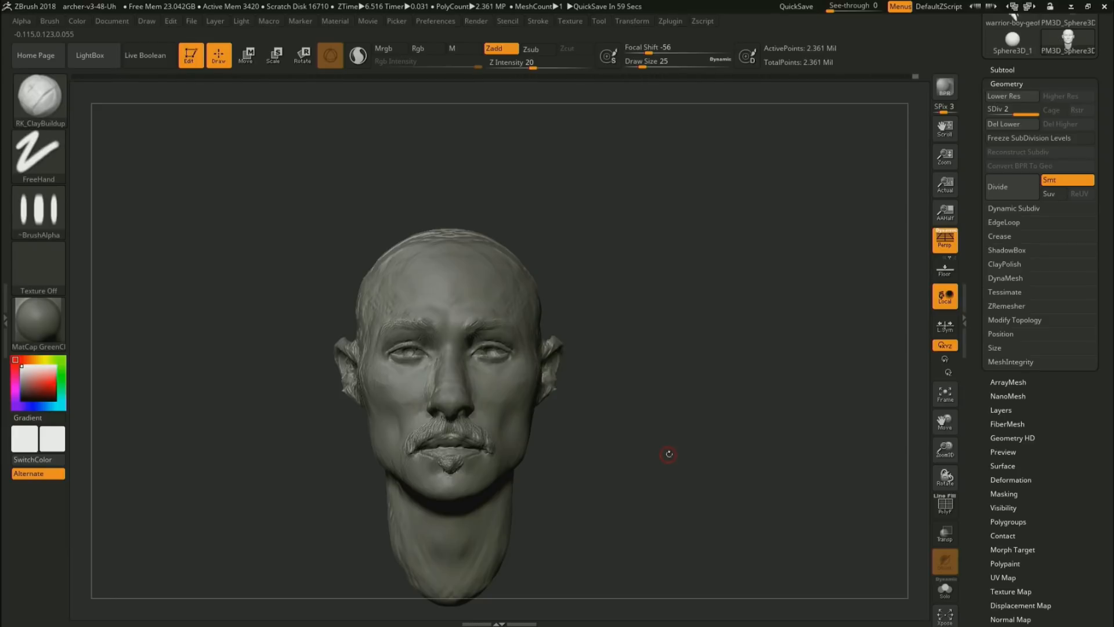